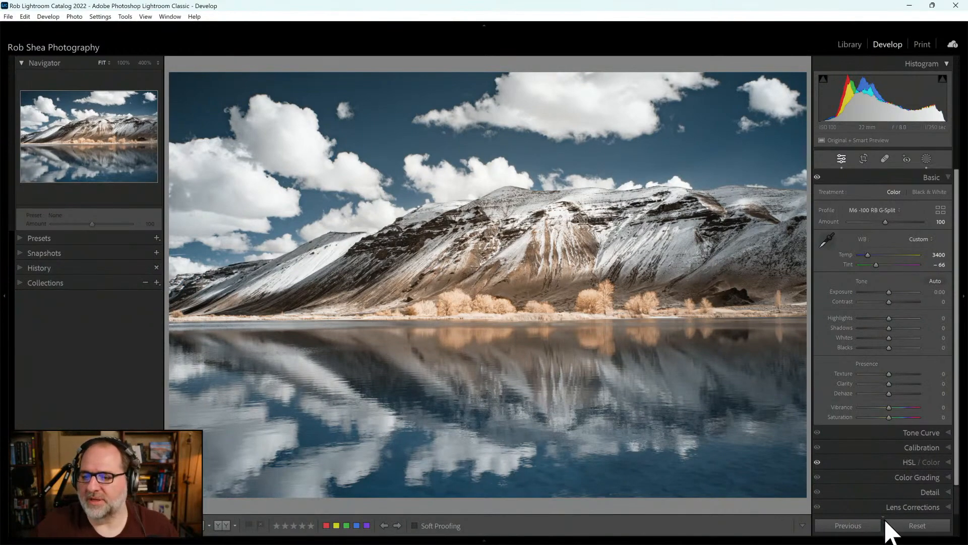
Reset the photo's develop settings and sample the white balance from the large upper cloud under the Camera Standard profile
click(917, 525)
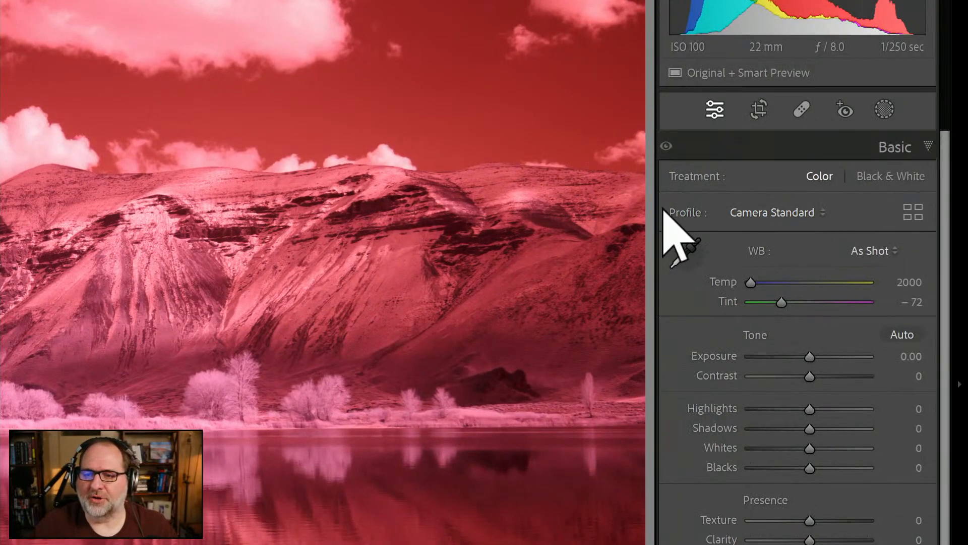
click(823, 214)
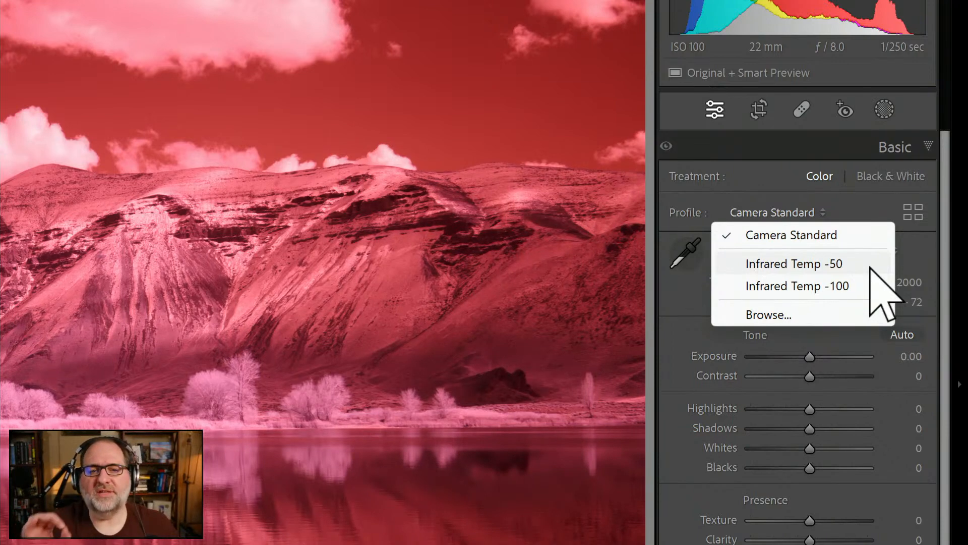
click(751, 173)
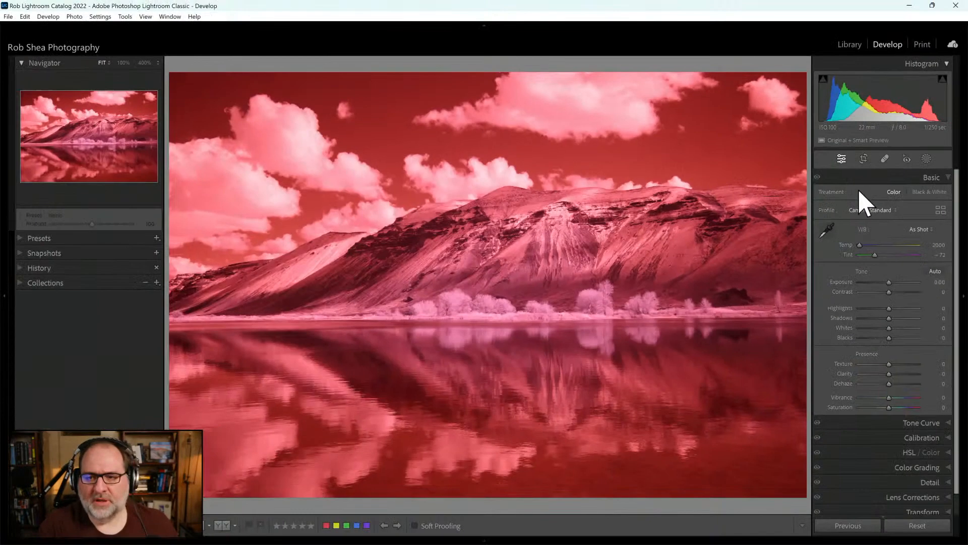
click(685, 252)
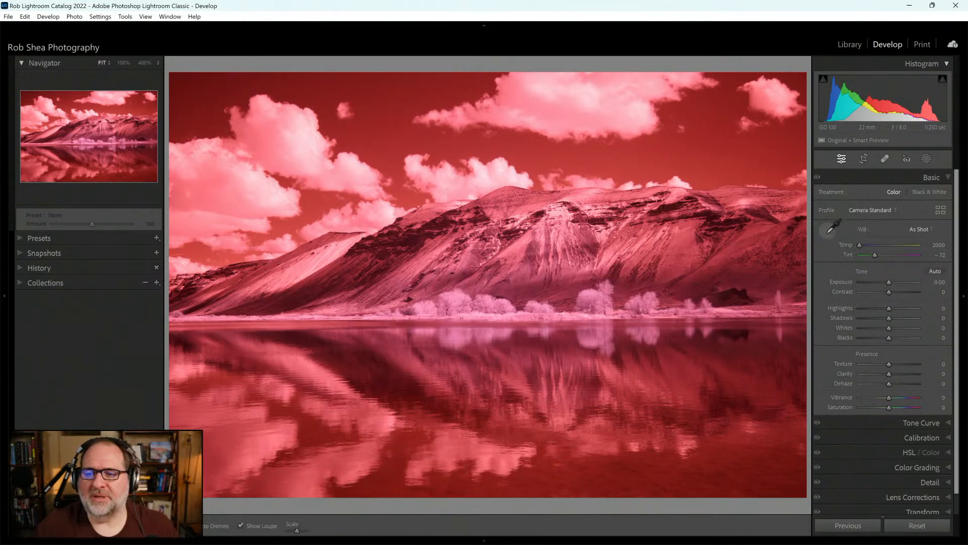
click(561, 114)
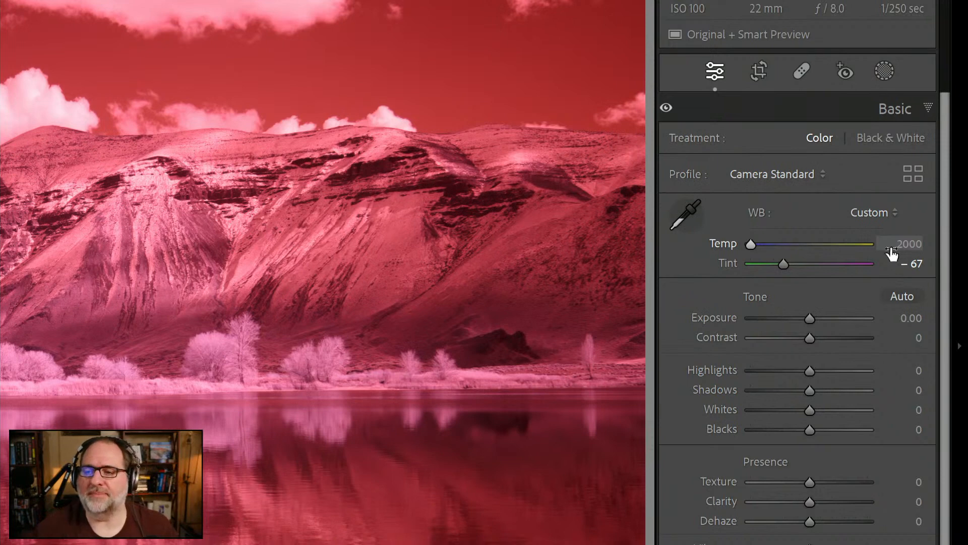
Apply the Infrared Temp -100 profile and sample the white balance from a cloud, giving Temp 3400 and Tint -66
click(822, 174)
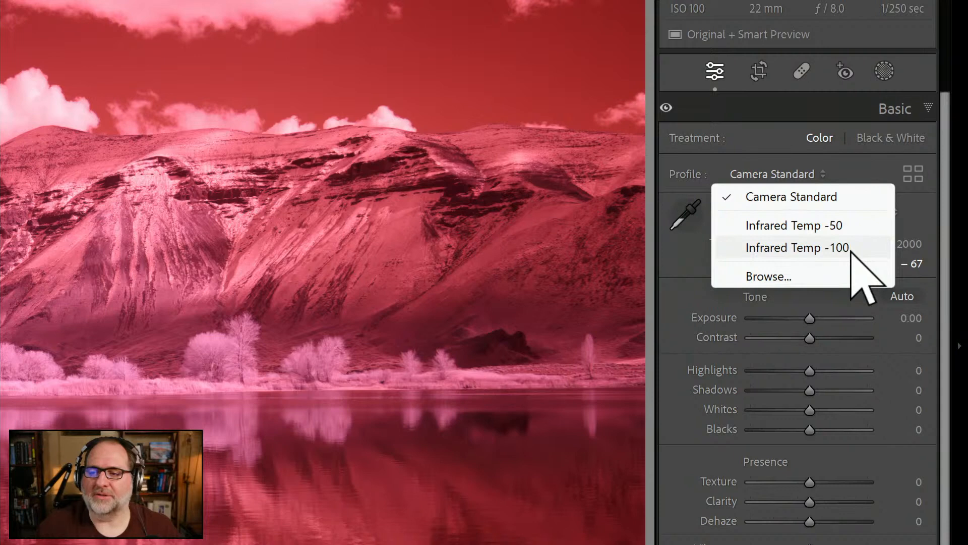
click(779, 248)
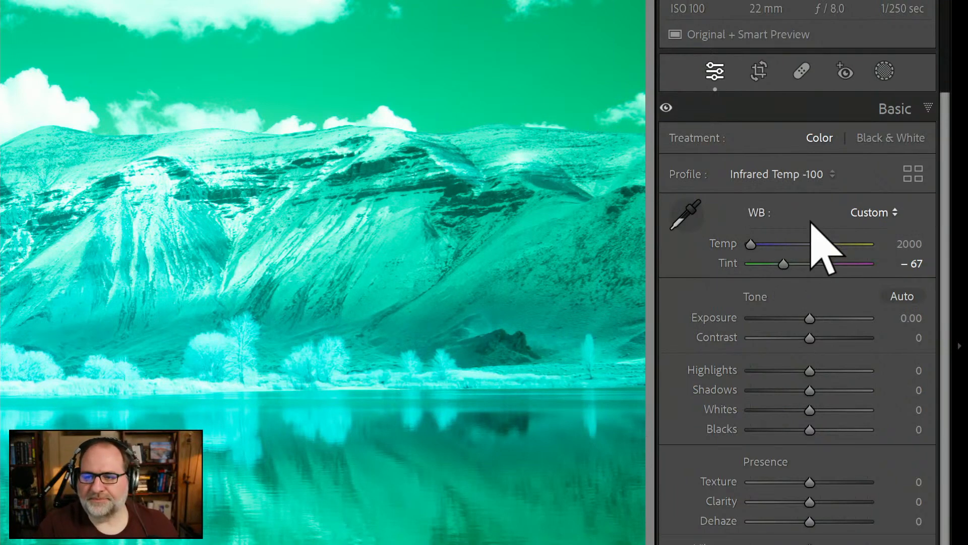
click(680, 219)
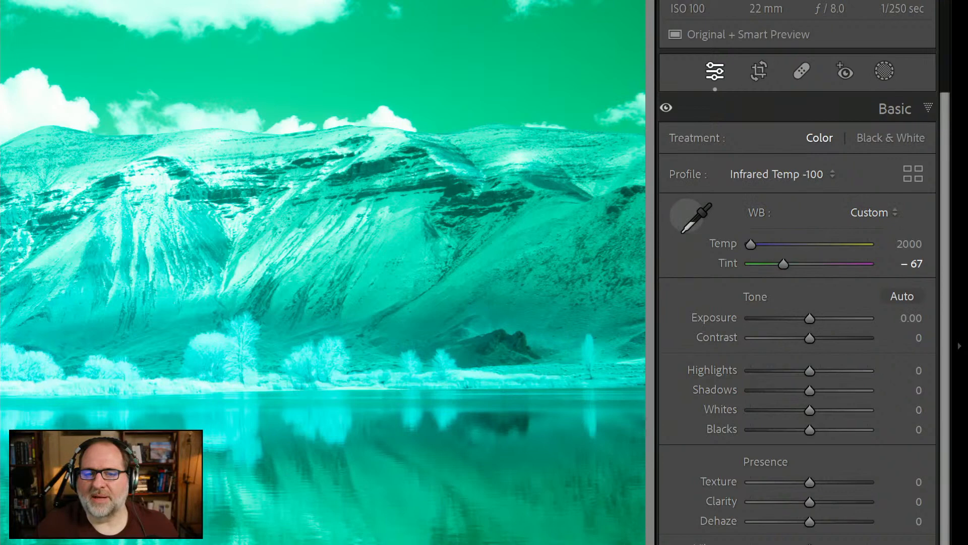
click(294, 129)
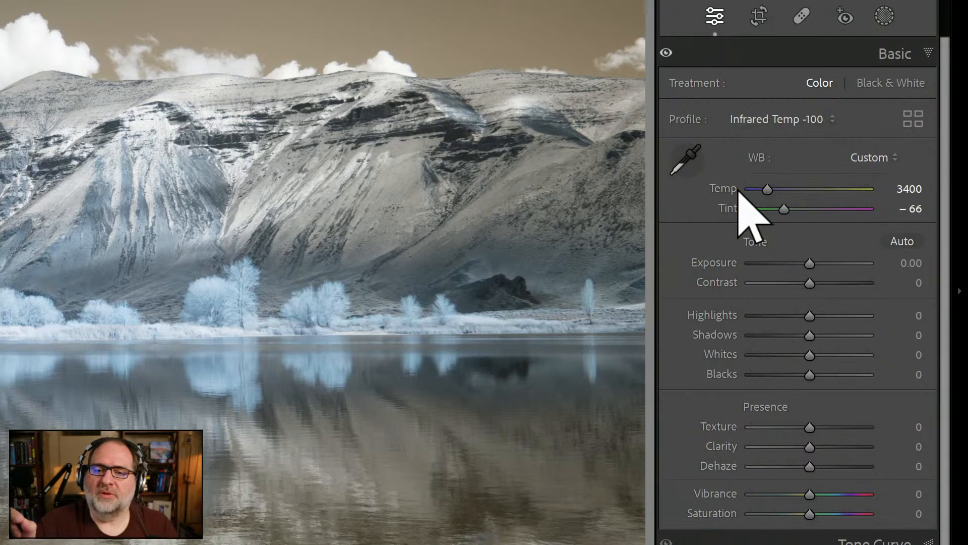
Open the Profile Browser, collapse the User Profiles group and show the profiles as a thumbnail grid
click(830, 119)
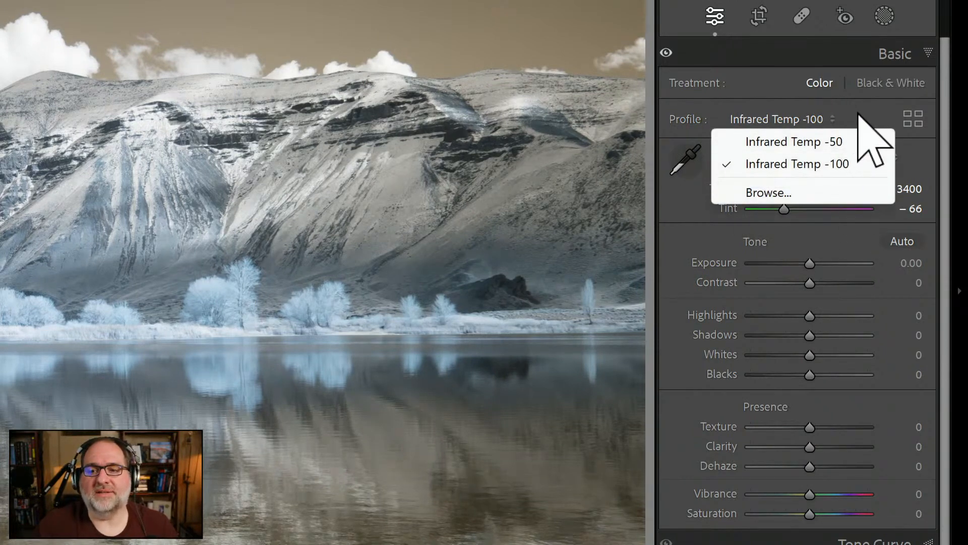
click(841, 222)
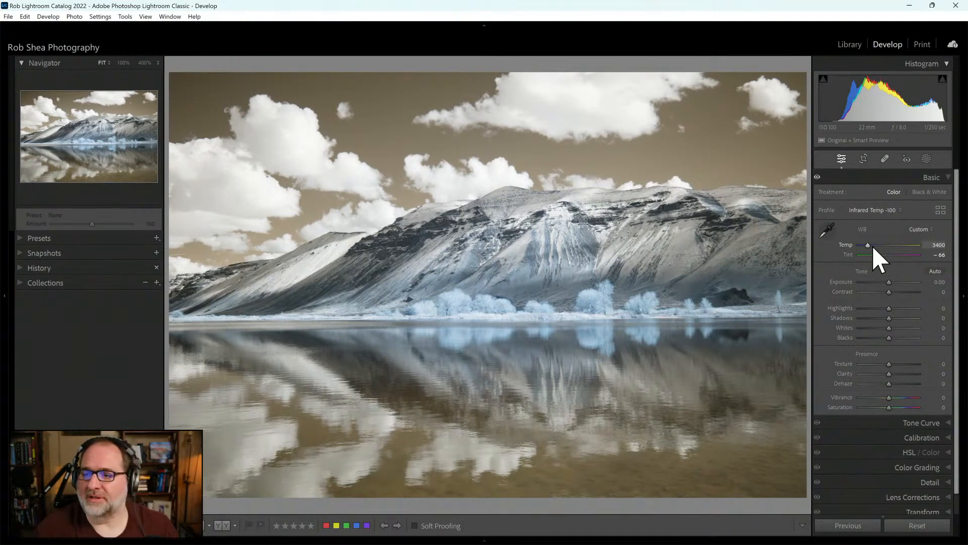
click(941, 211)
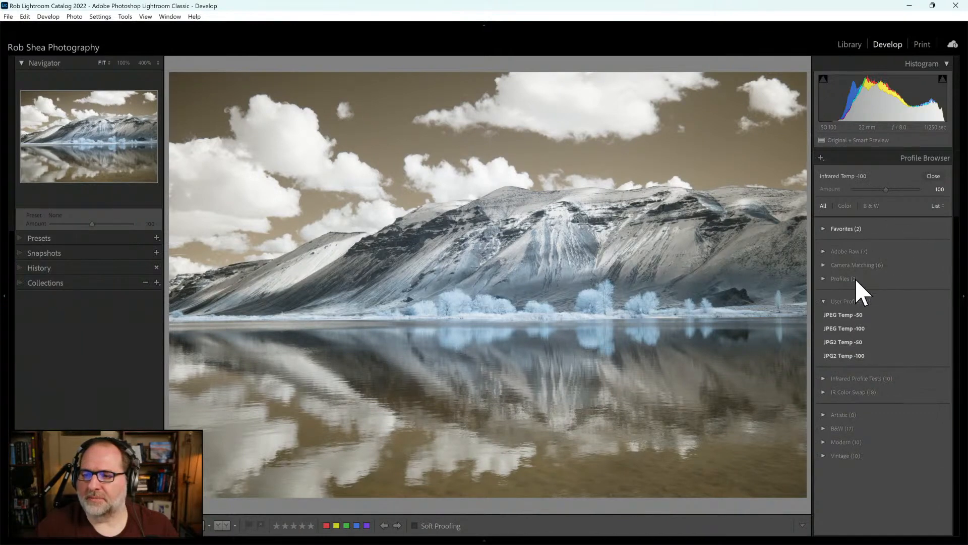
click(830, 301)
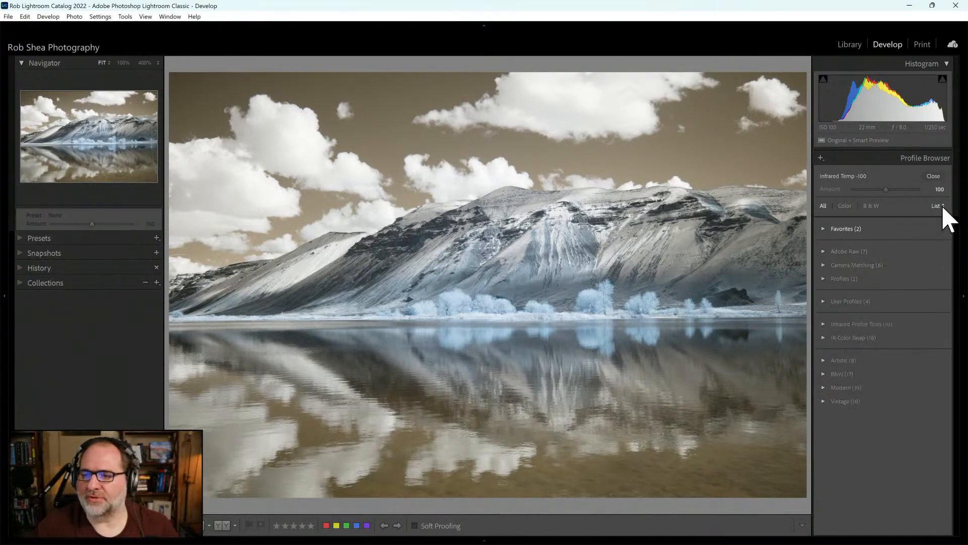
click(939, 205)
click(926, 217)
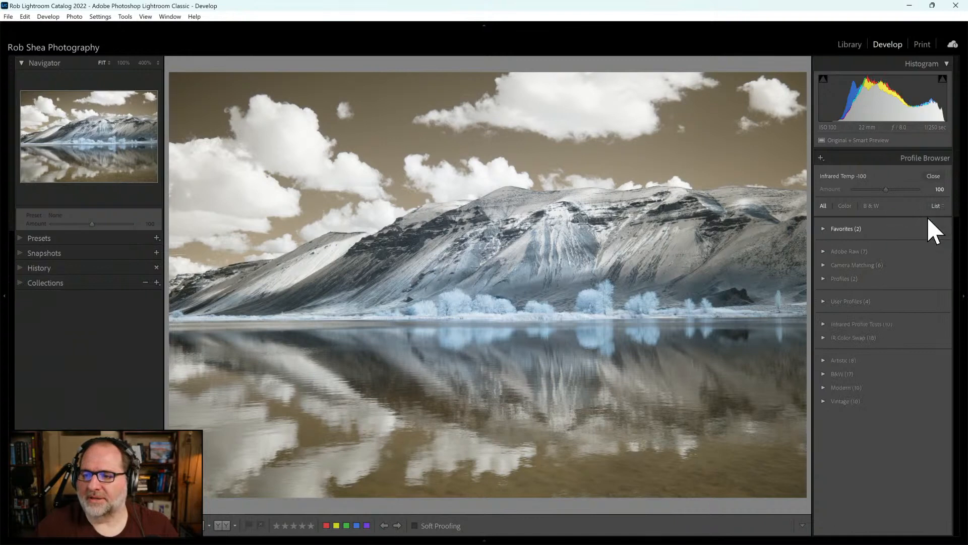
Preview the M6 -100 profiles in the IR Color Swap group, apply M6 -100 RB G-Split and close the Profile Browser
click(856, 337)
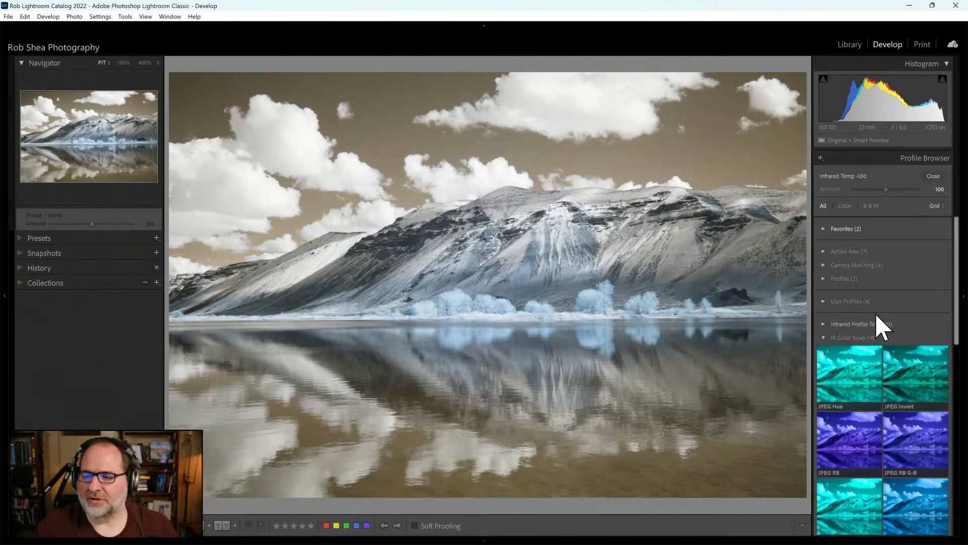
drag(956, 232, 955, 422)
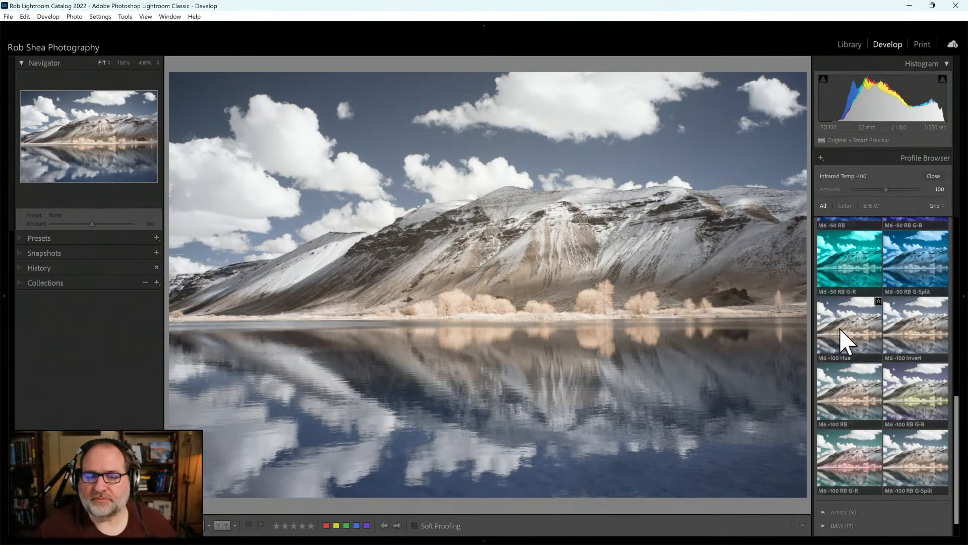
click(914, 331)
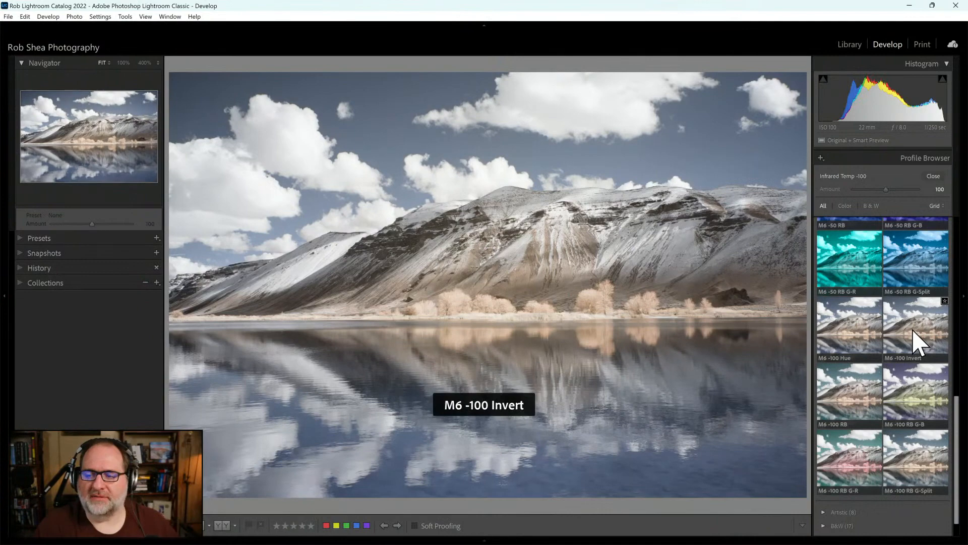
click(854, 401)
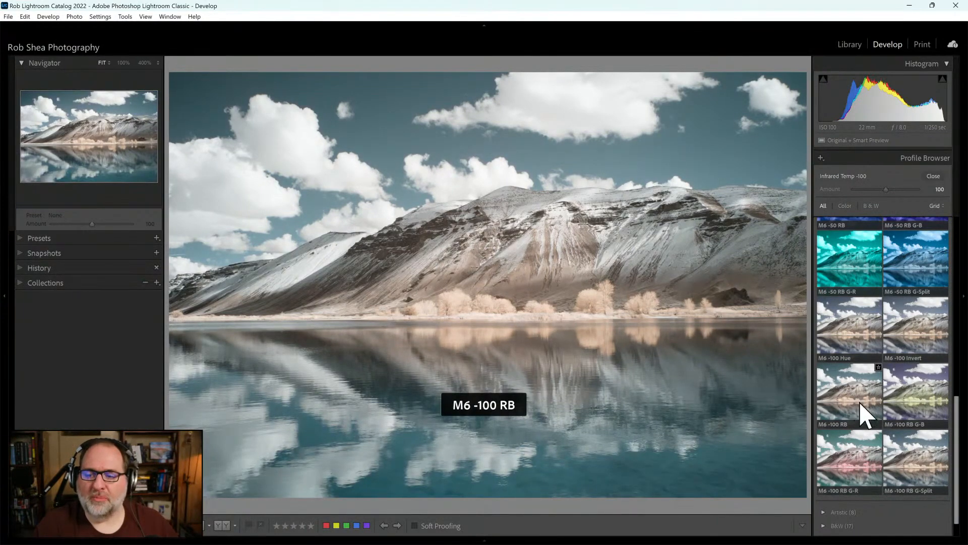
click(910, 409)
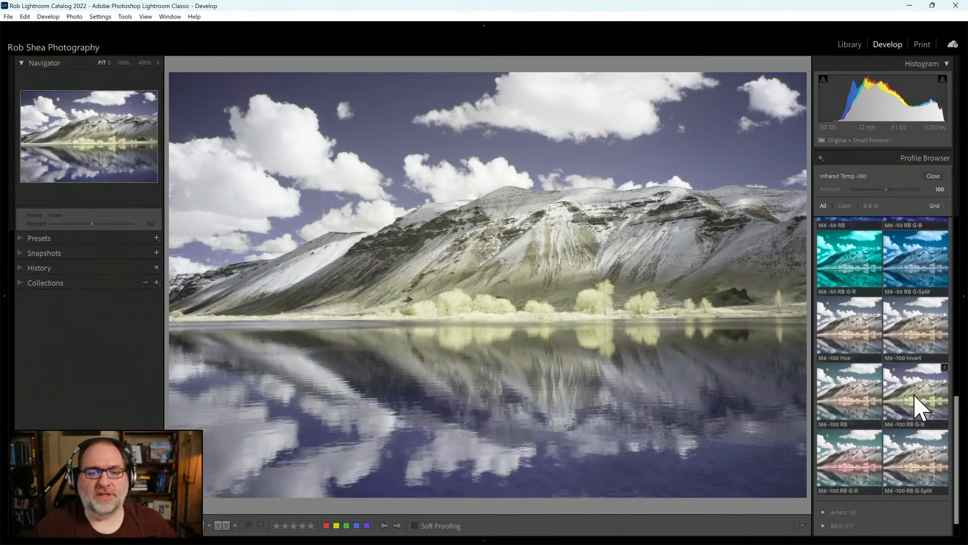
click(865, 463)
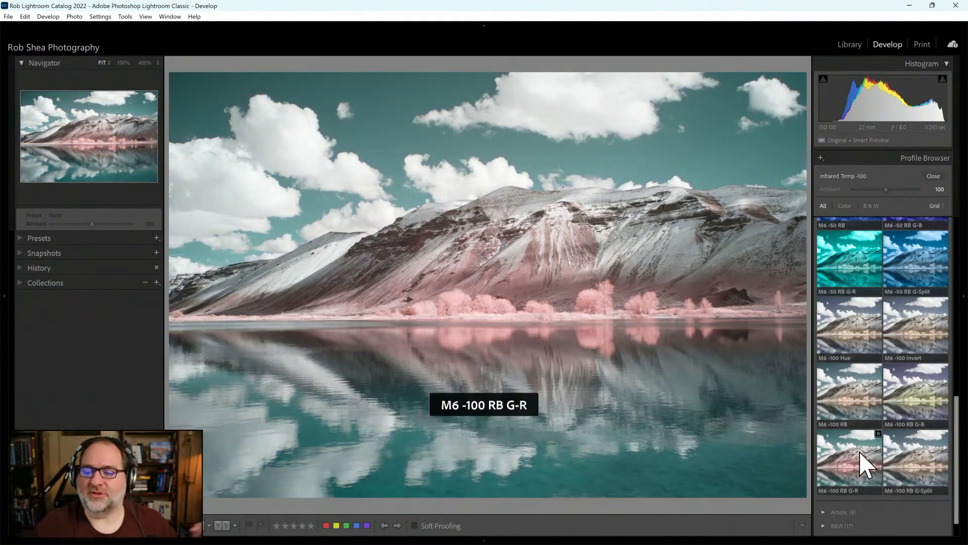
click(915, 461)
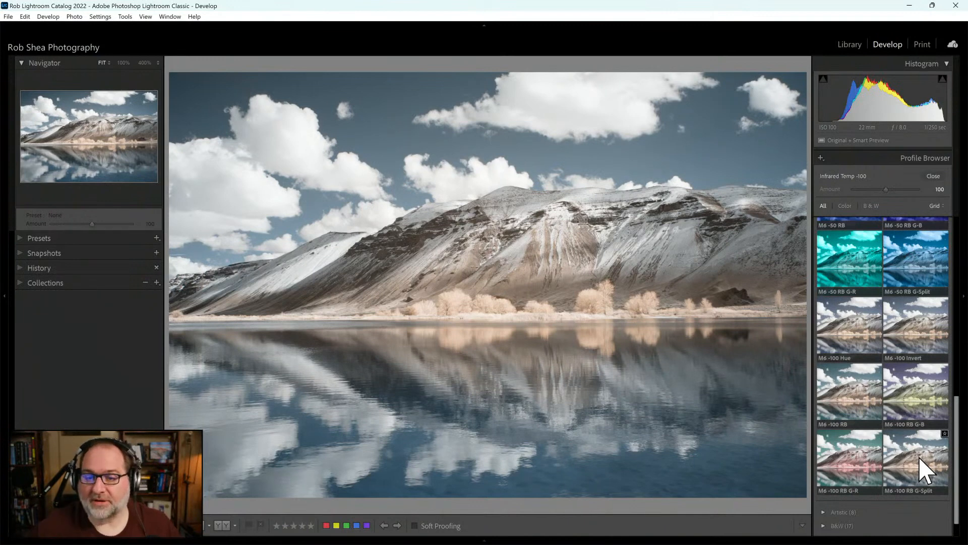
click(926, 470)
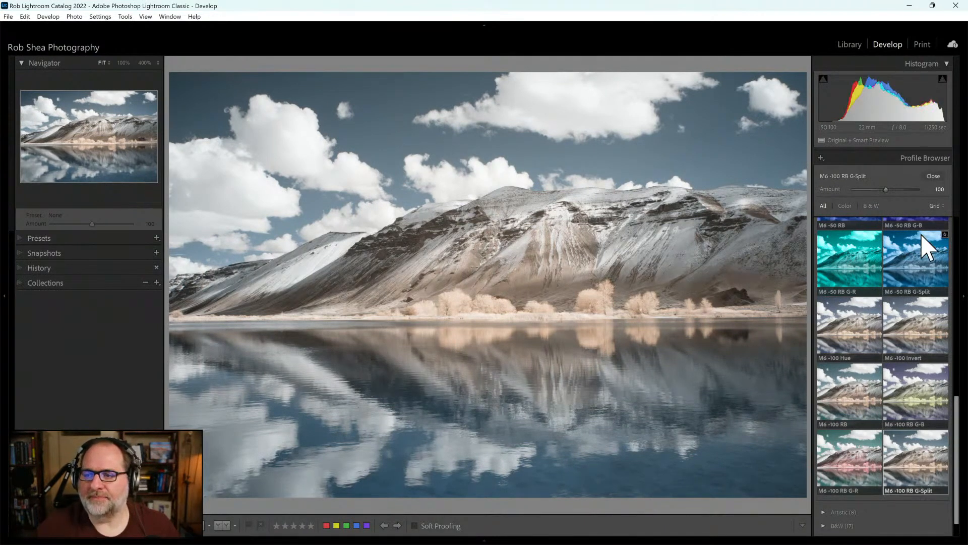
click(933, 177)
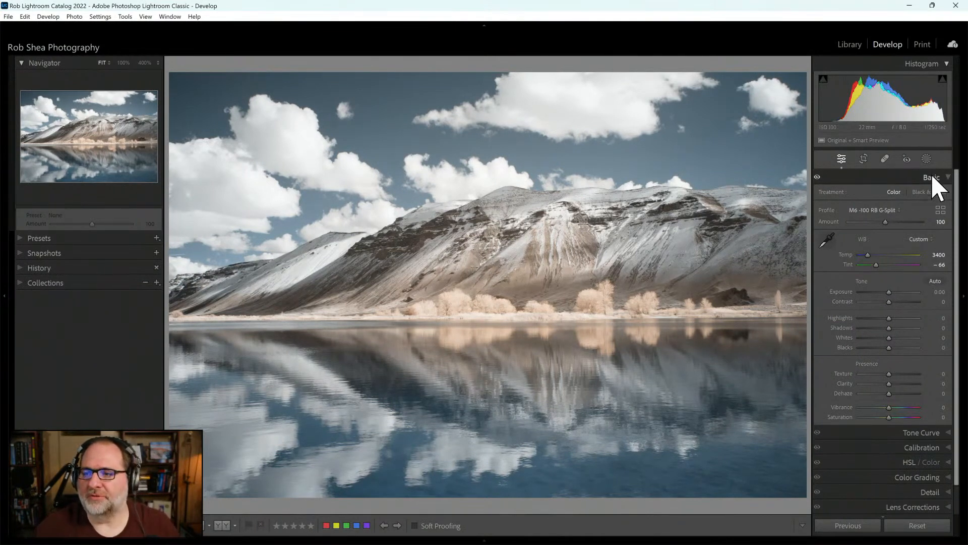
Create a Sky mask and examine its edge along the mountain ridge at 100%
click(929, 160)
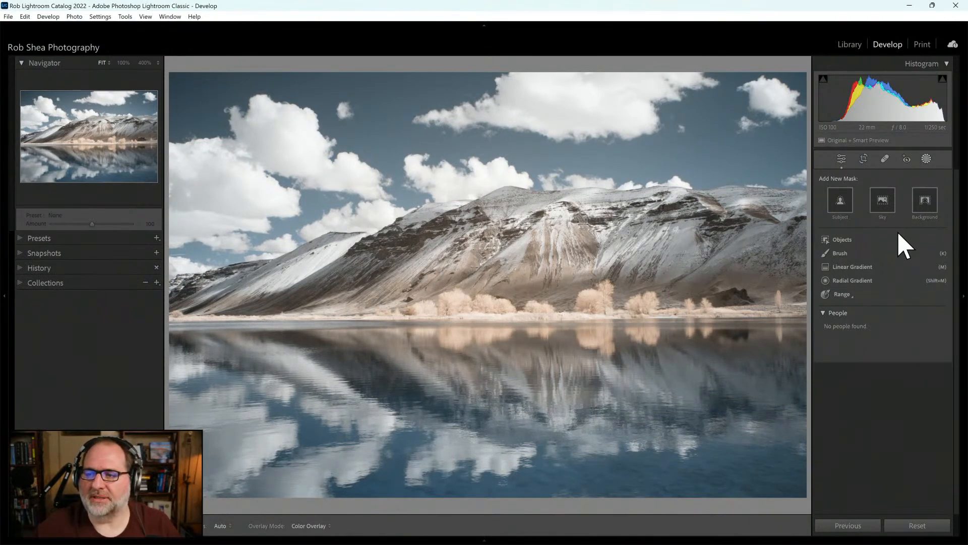
click(884, 204)
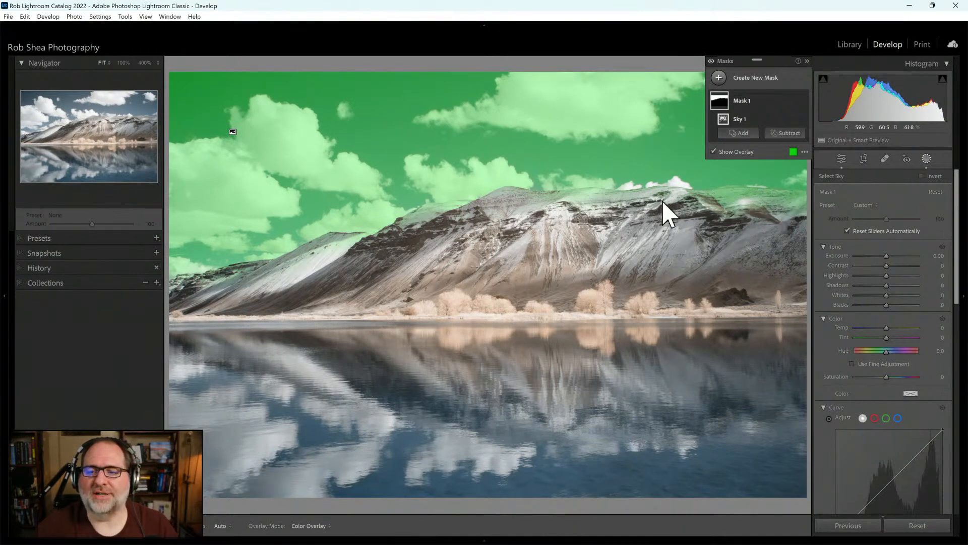
click(123, 63)
click(121, 116)
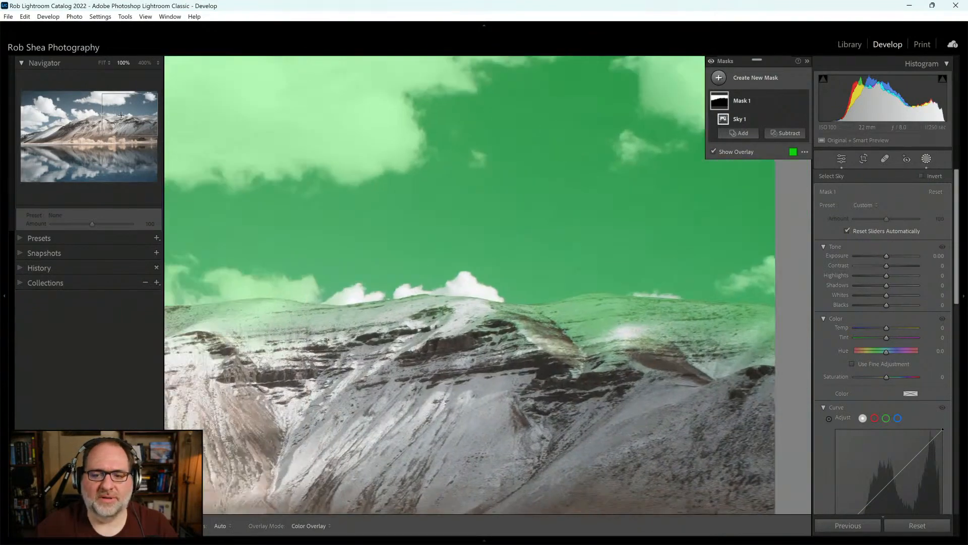
drag(121, 116, 126, 115)
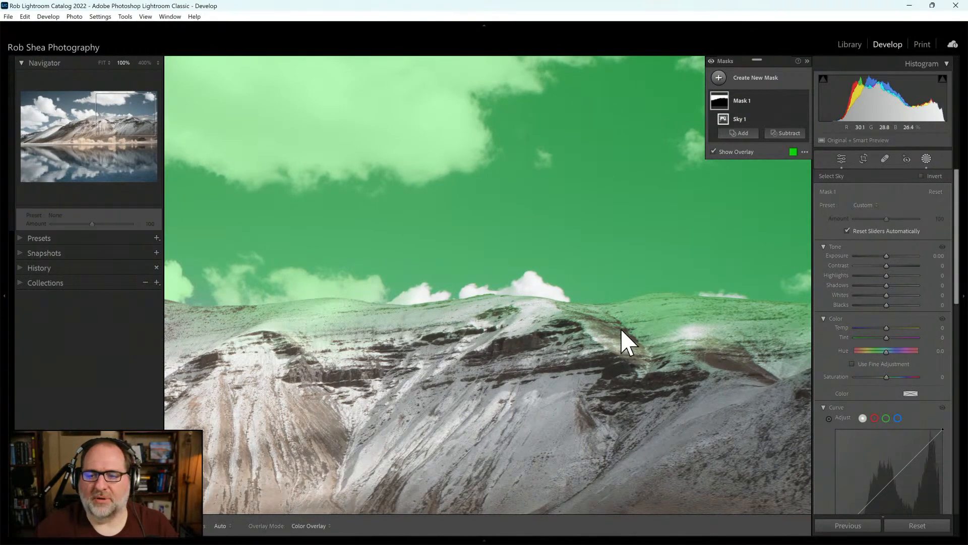
drag(127, 115, 130, 116)
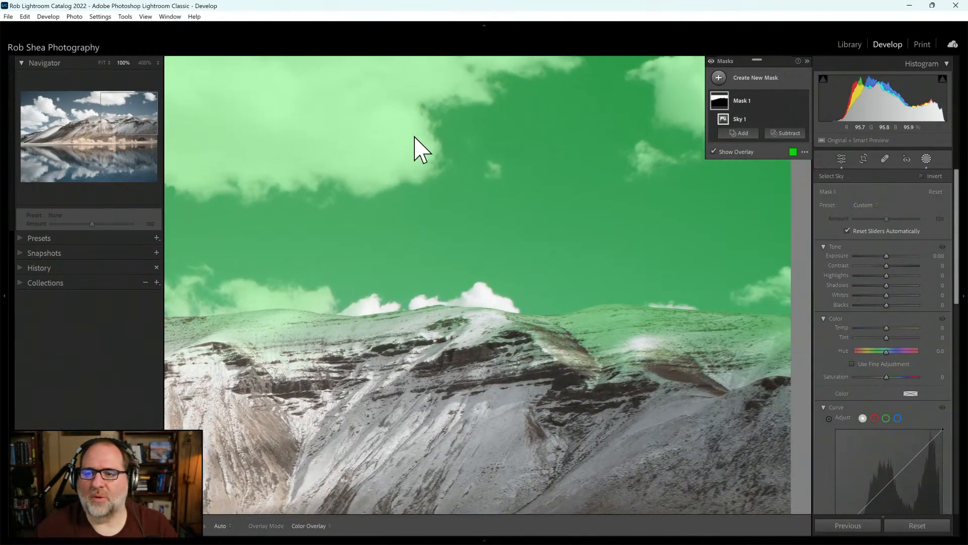
Subtract the mountain ridge from Mask 1 with a brush of size 16 and feather 39, turning Auto Mask off for the remaining areas
click(790, 134)
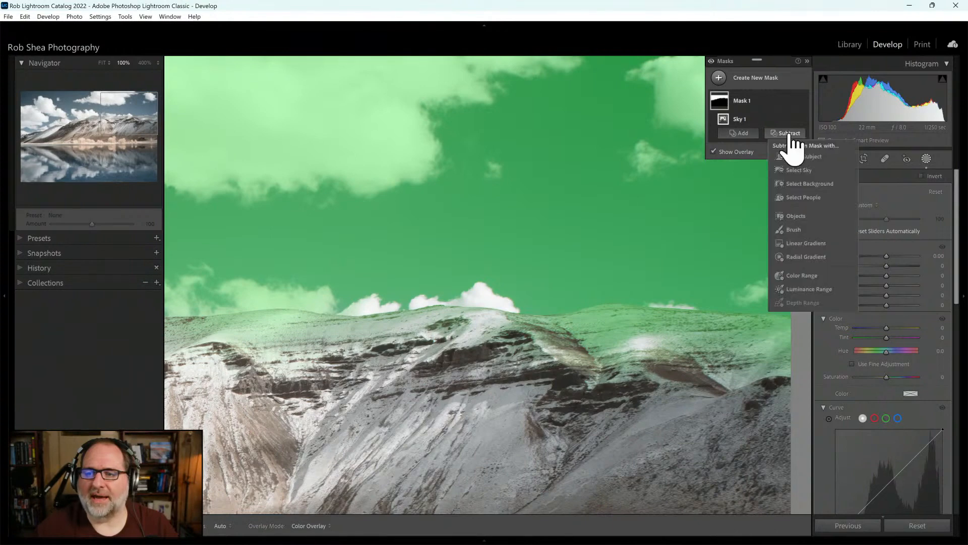
click(802, 231)
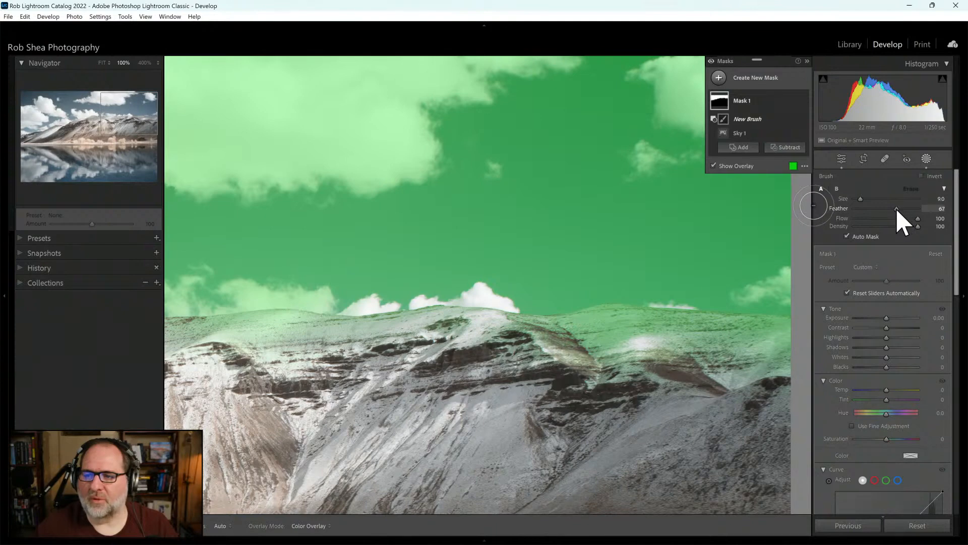
drag(897, 208, 882, 209)
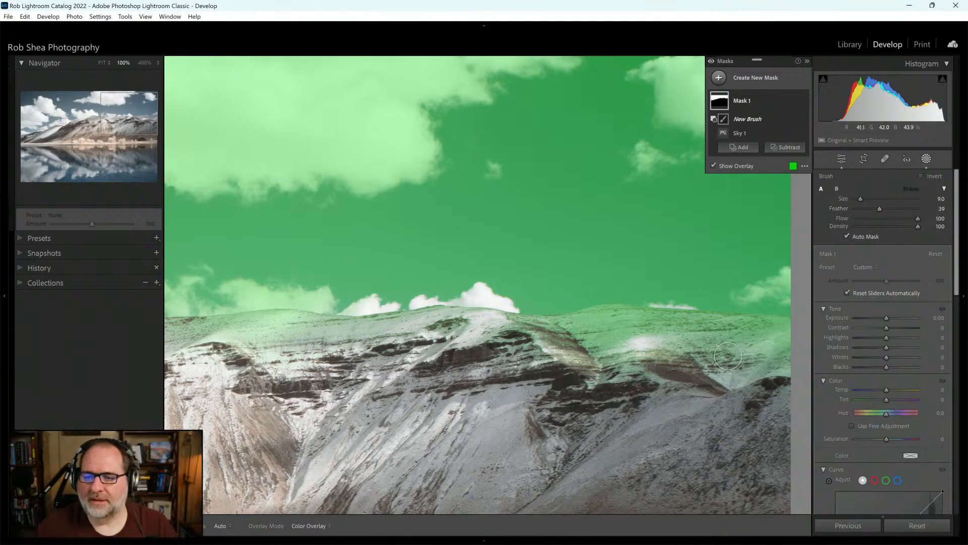
scroll(727, 356, up, 7)
key(h)
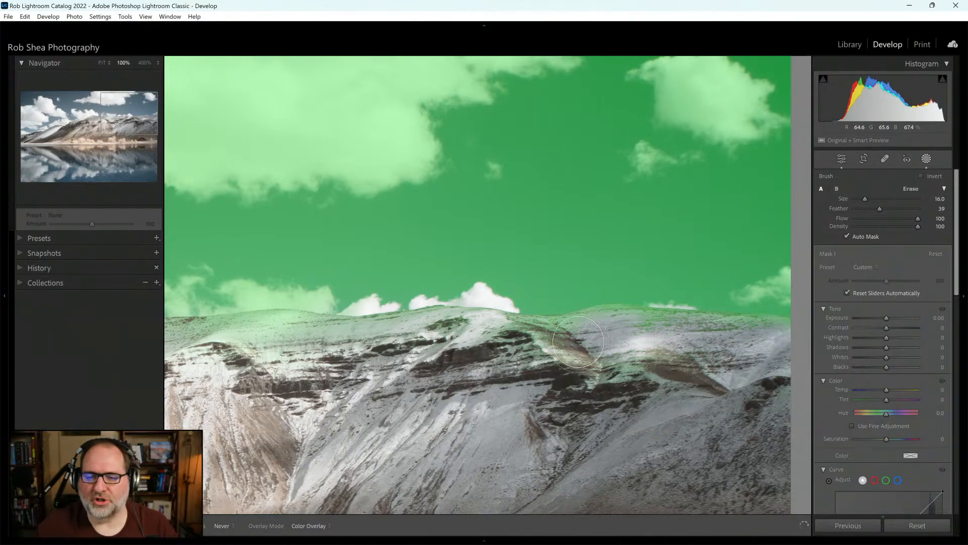
key(h)
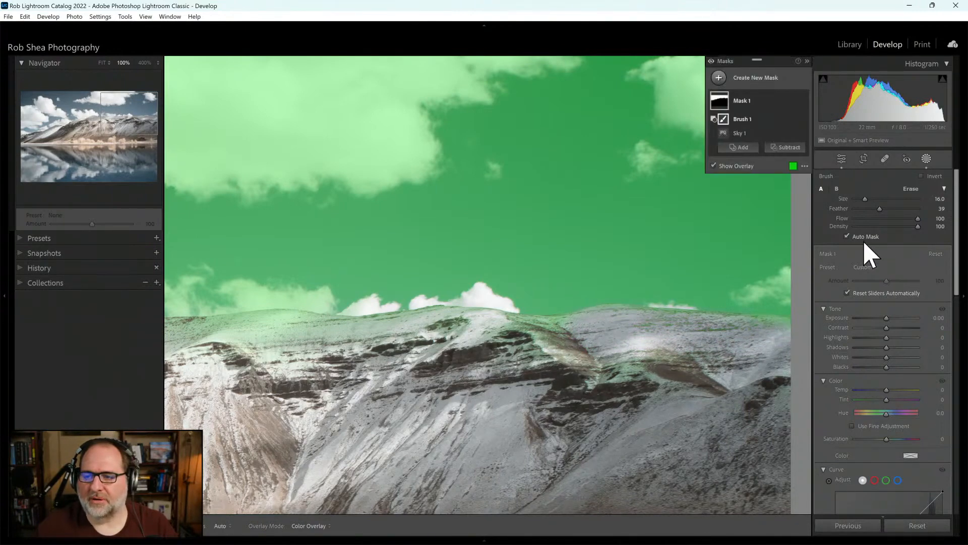
key(h)
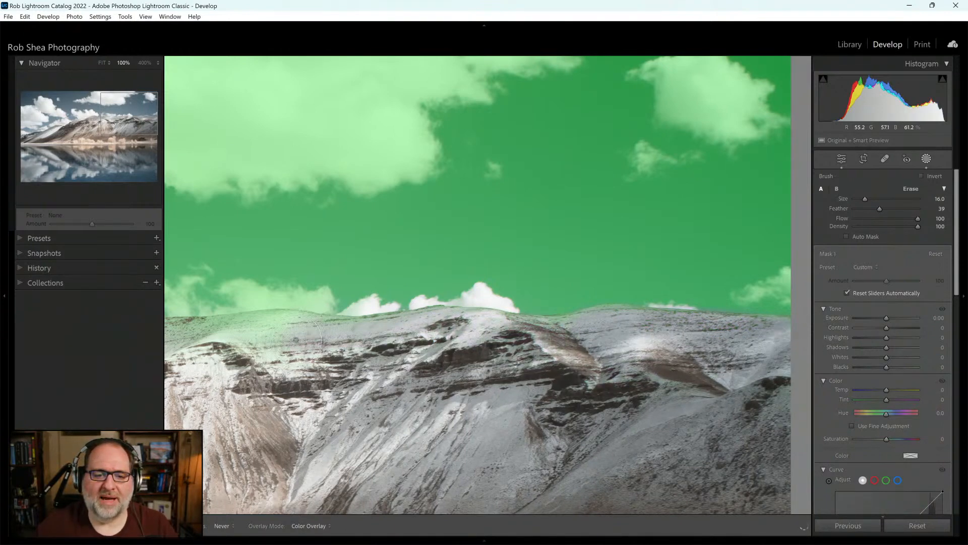
key(h)
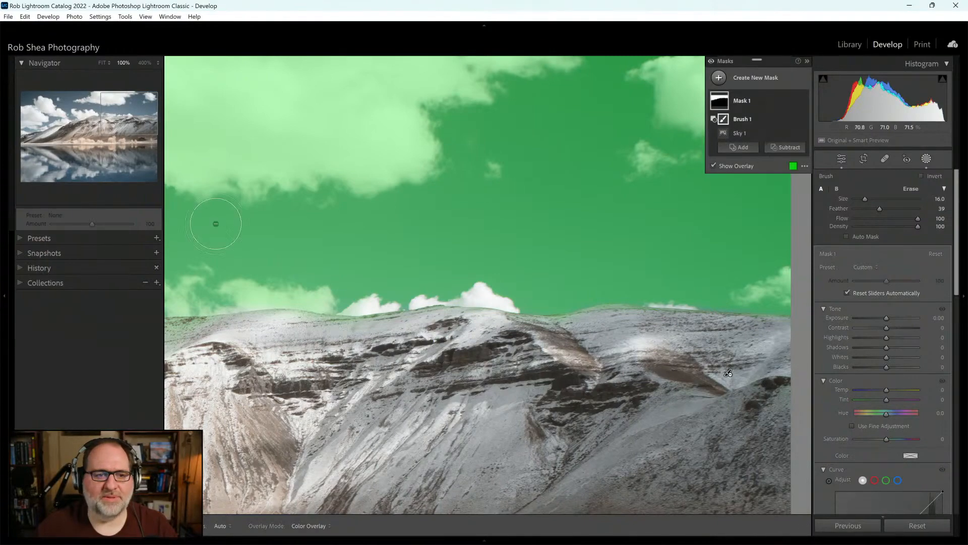
Subtract the middle and left stretches of the mountain ridge from Mask 1 with the brush, down to the photo's left edge
click(112, 124)
drag(112, 123, 85, 122)
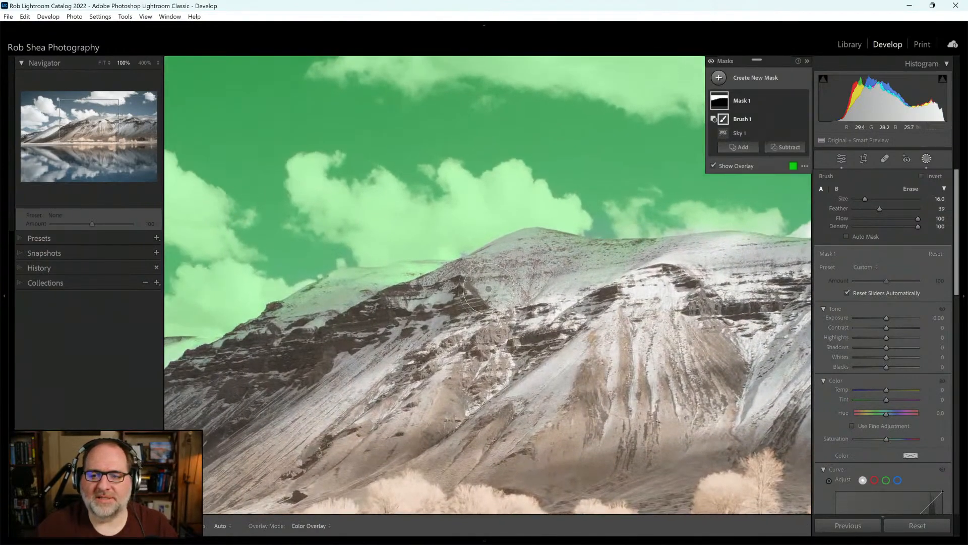
key(h)
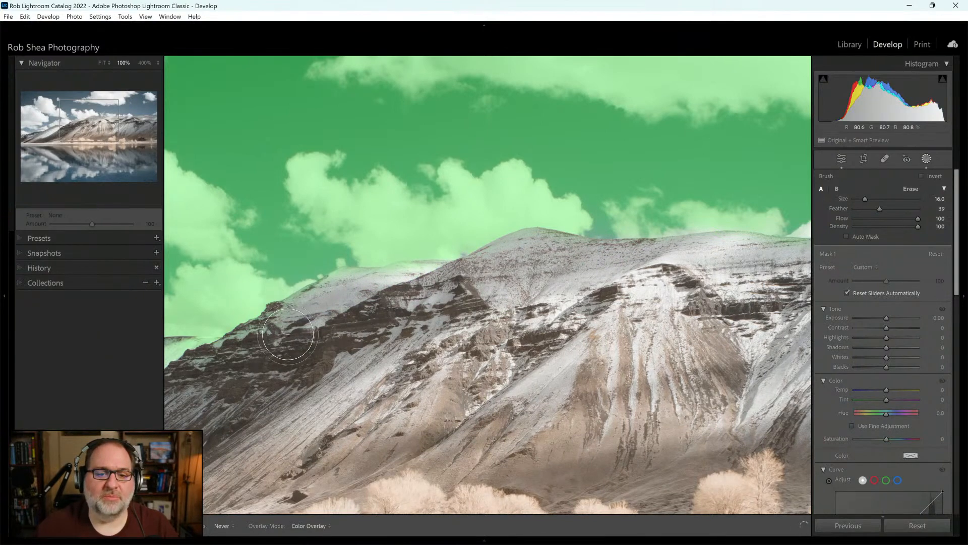
mouse_move(288, 334)
mouse_down()
mouse_move(410, 304)
mouse_move(310, 333)
mouse_up()
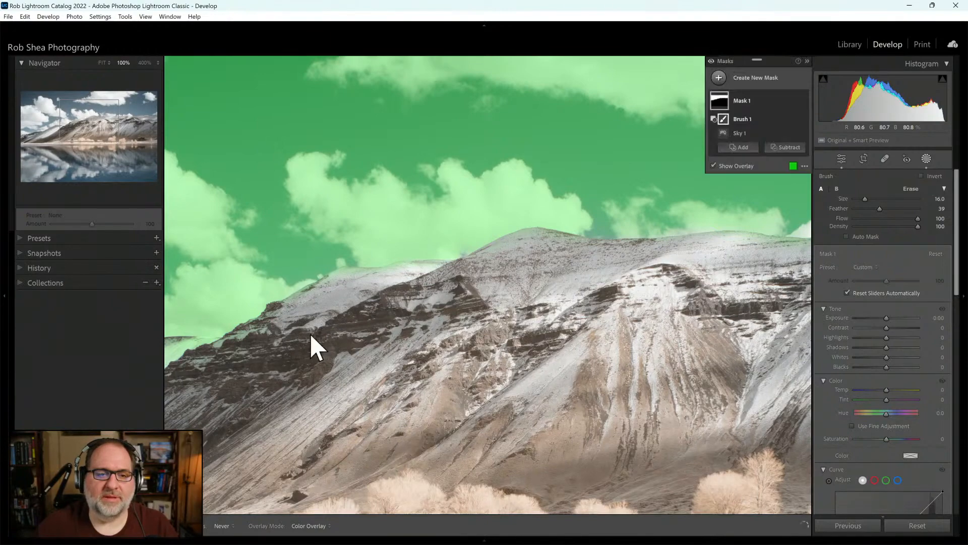
drag(122, 145, 90, 150)
drag(572, 280, 476, 289)
drag(355, 336, 212, 366)
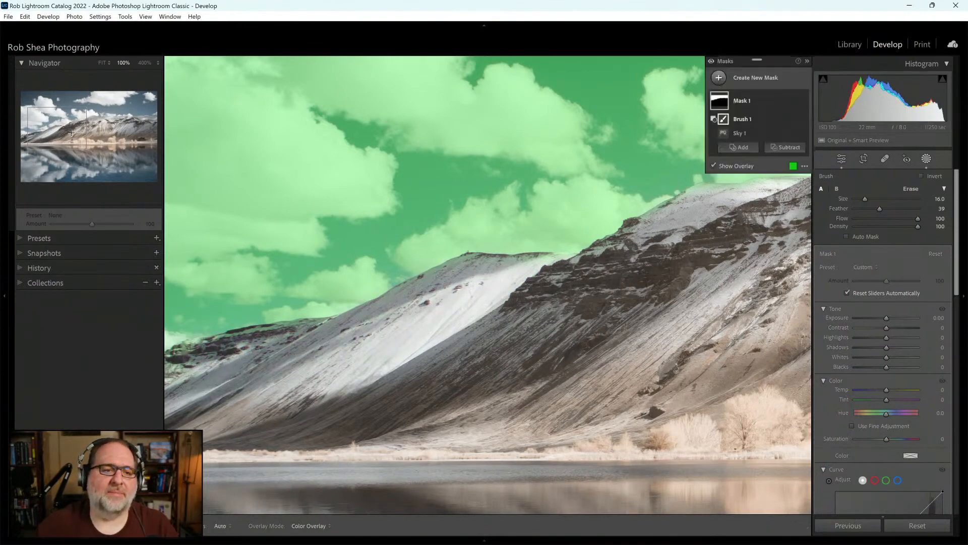
drag(59, 130, 27, 133)
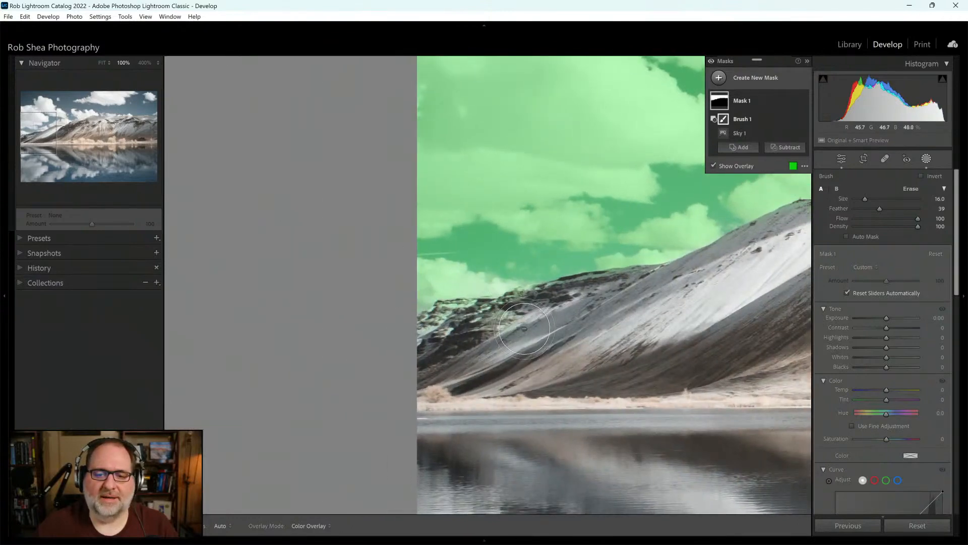
drag(524, 317, 426, 330)
Fit the whole photo in view and set the Dehaze of sky Mask 1 to 28
click(102, 63)
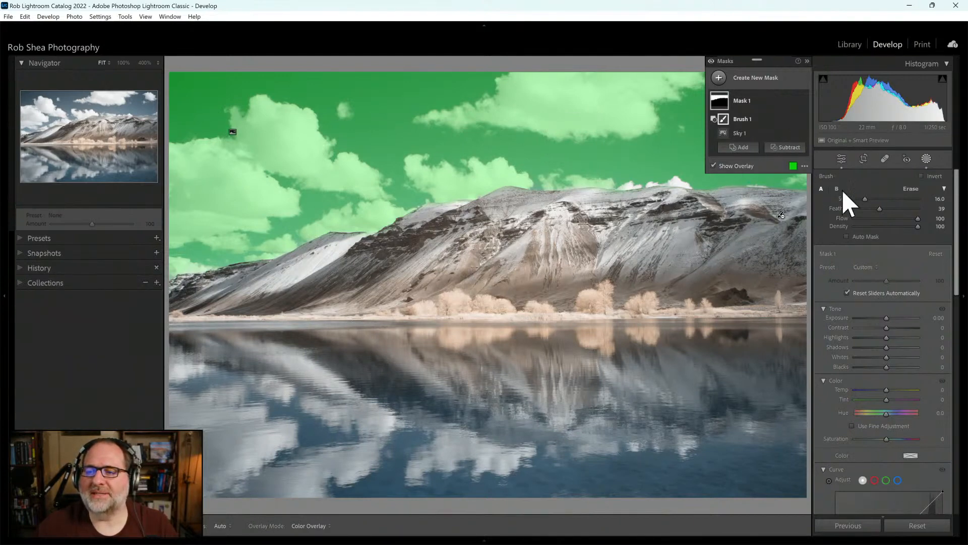
drag(956, 205, 956, 298)
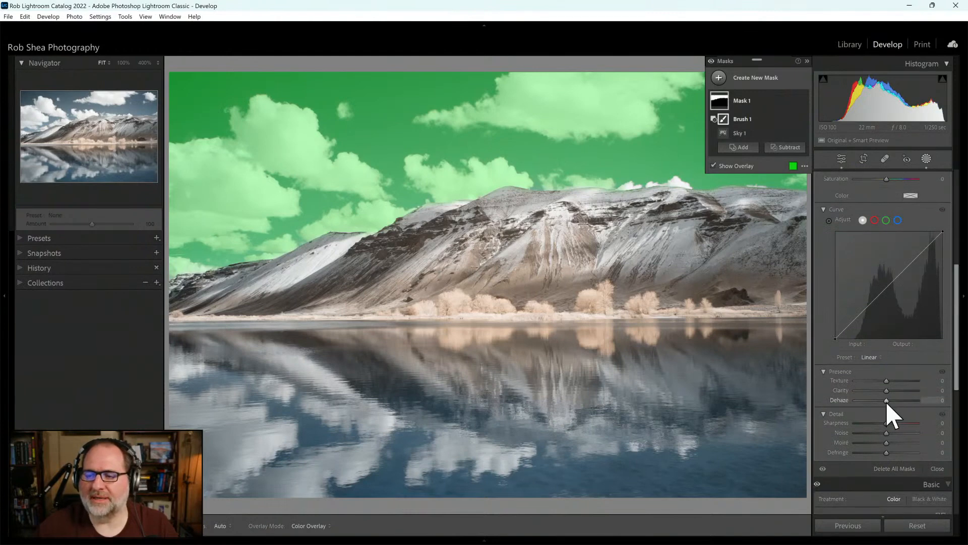
drag(886, 401, 895, 401)
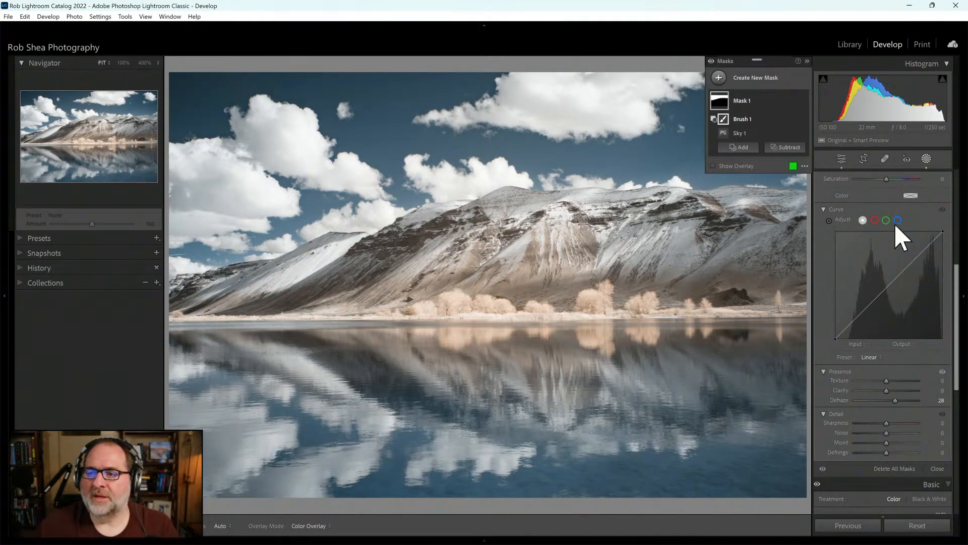
Create a Linear Gradient mask covering the lake, fading out upward across the shoreline
click(719, 78)
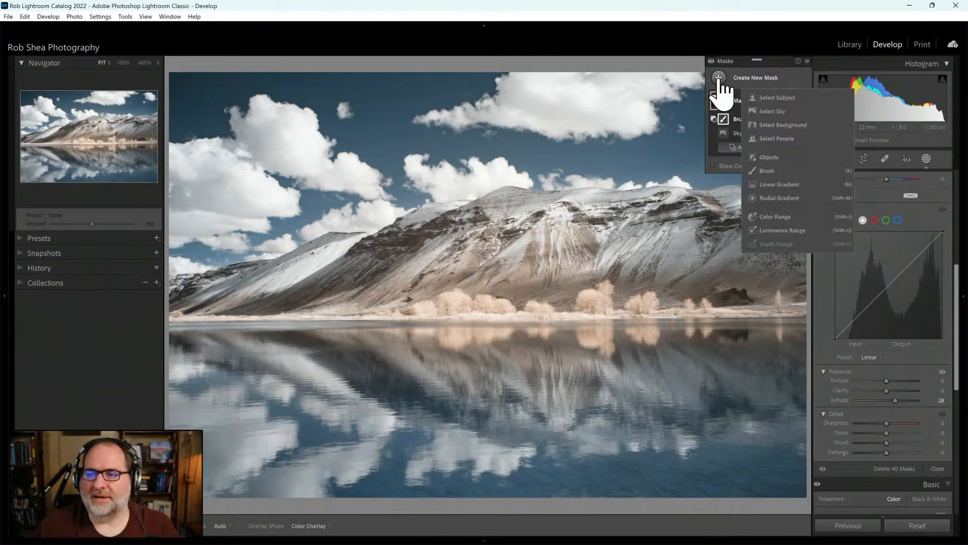
click(778, 182)
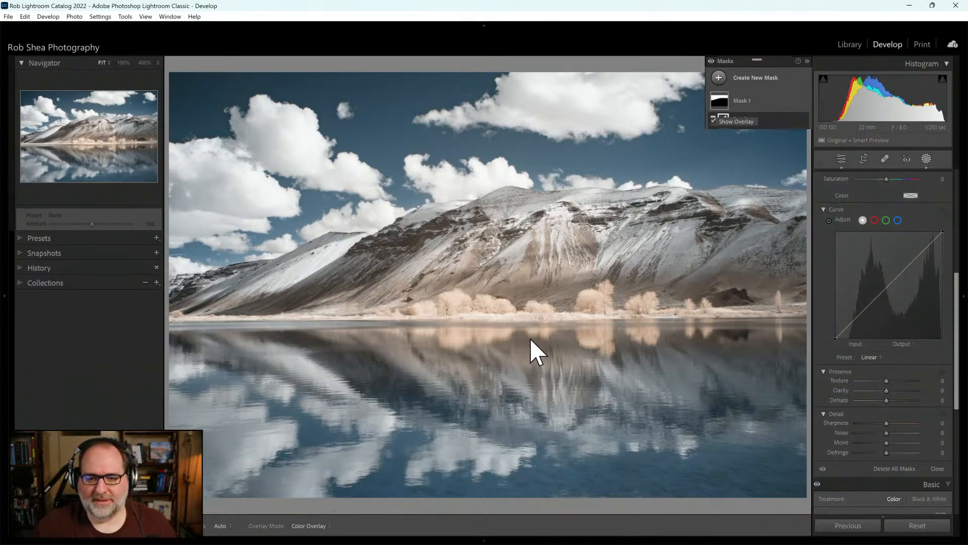
drag(498, 356, 493, 298)
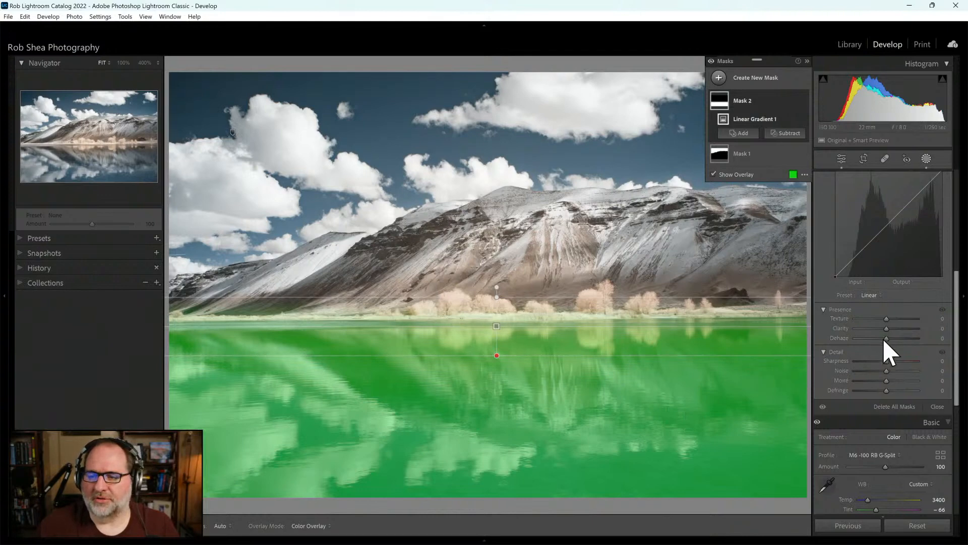
Set the lake gradient's Texture to 27, Clarity to 26 and Exposure to 0.16
mouse_move(888, 321)
mouse_down()
mouse_move(886, 331)
mouse_move(897, 329)
mouse_up()
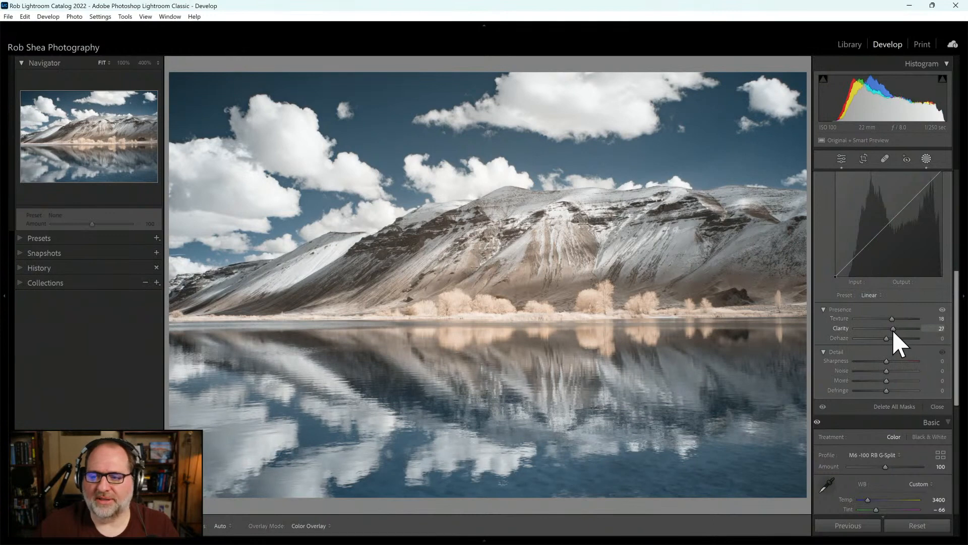
mouse_move(877, 331)
mouse_down()
mouse_move(877, 320)
mouse_move(894, 320)
mouse_move(884, 328)
mouse_move(894, 328)
mouse_up()
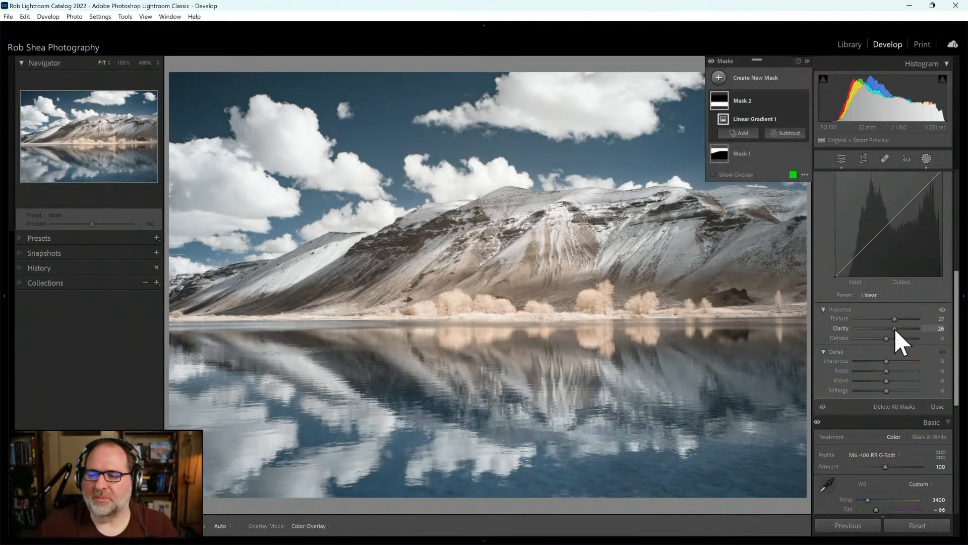
drag(957, 327, 942, 231)
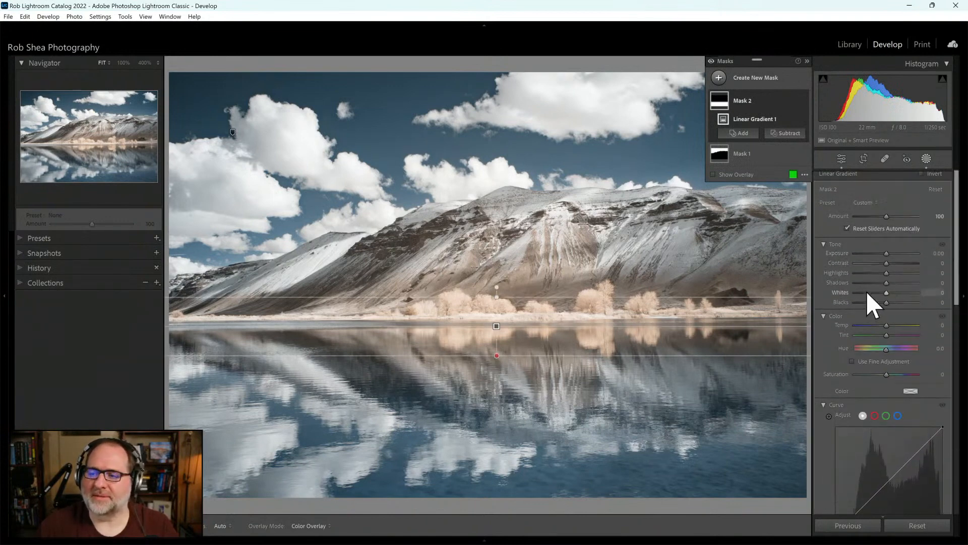
drag(888, 253, 889, 254)
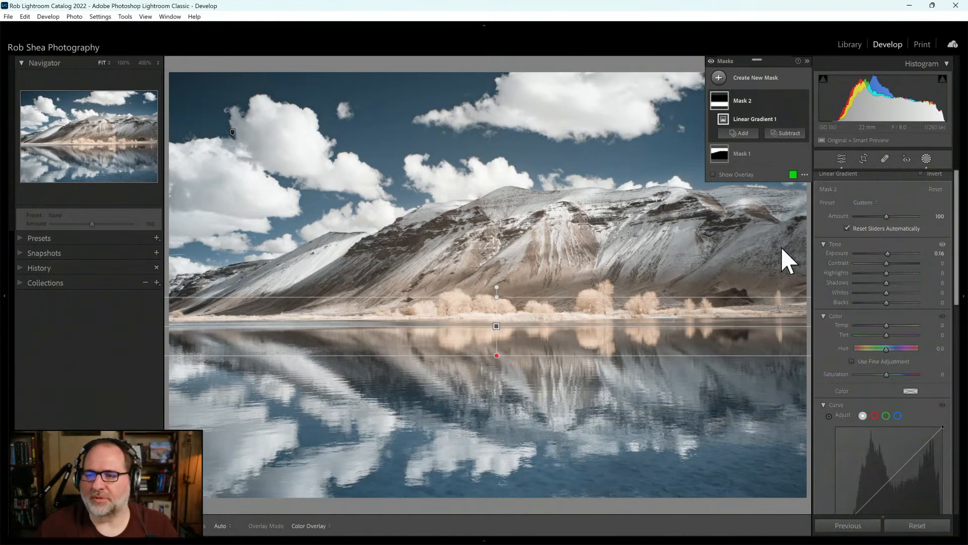
Create a Select Subject mask of the mountain and subtract the clouds above the ridge from it with a brush of size 16
click(718, 77)
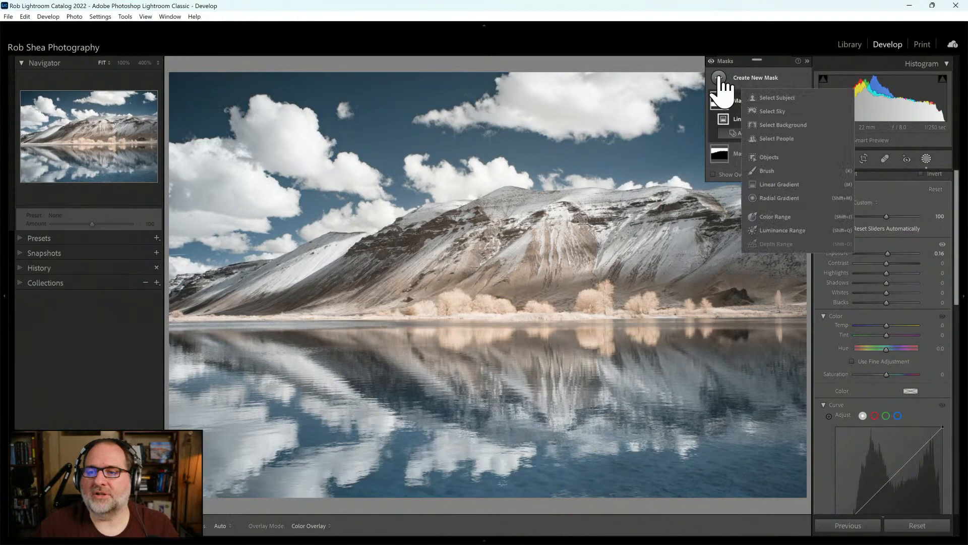
click(780, 98)
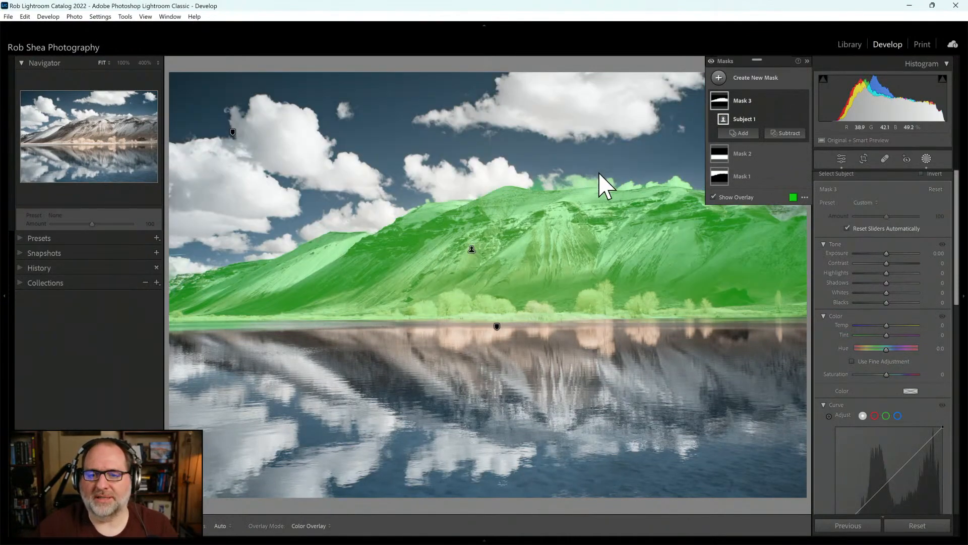
click(785, 133)
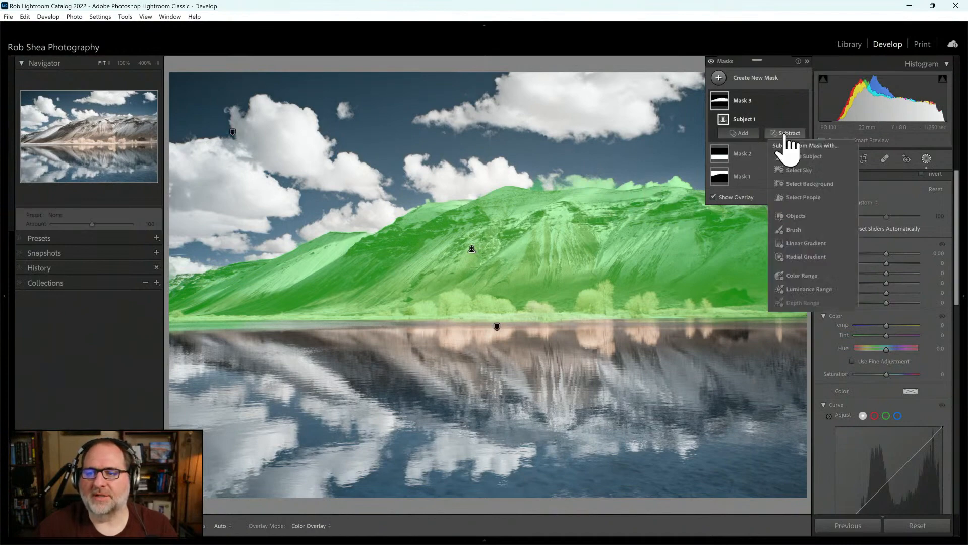
click(795, 230)
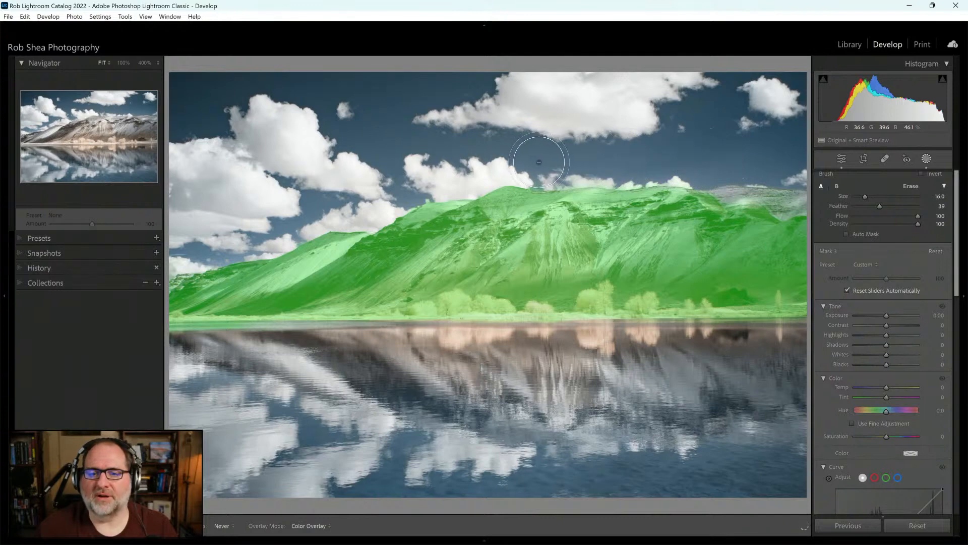
key(h)
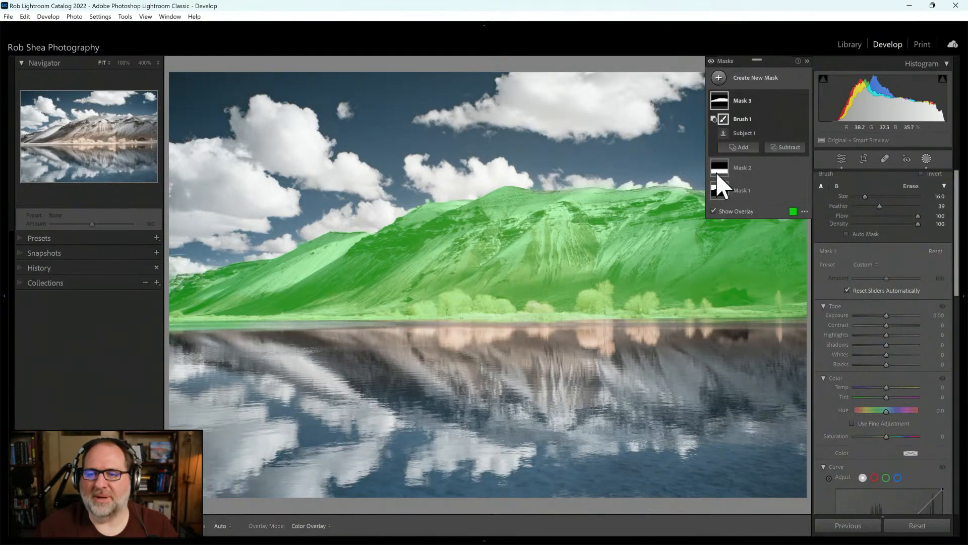
Add the uncovered slope at the right end of the mountain to Mask 3 with a brush of size 17 and feather 39
click(123, 62)
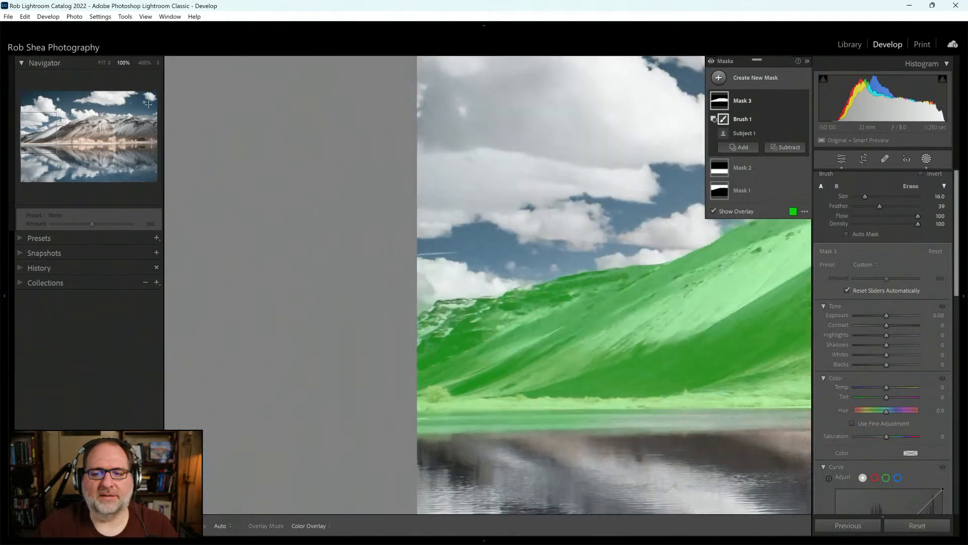
drag(73, 135, 142, 123)
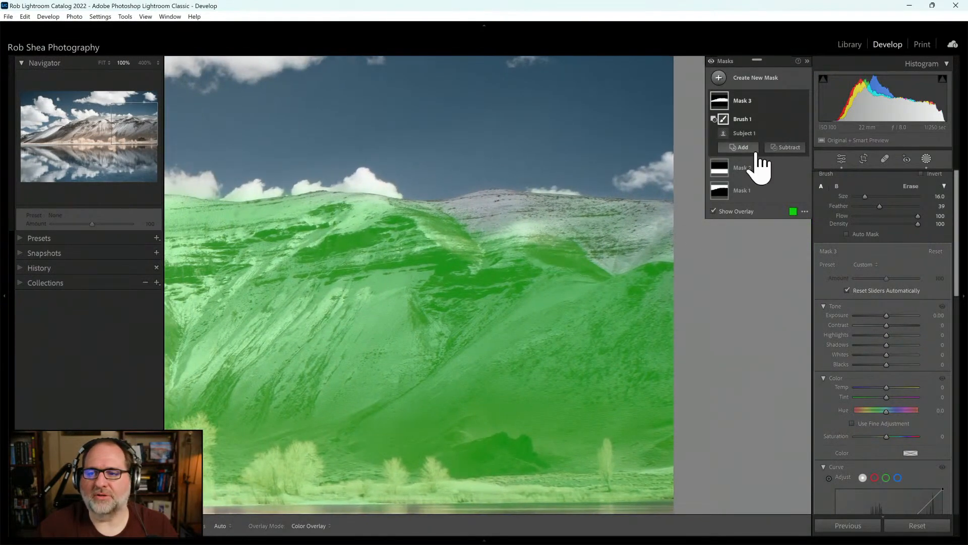
click(743, 147)
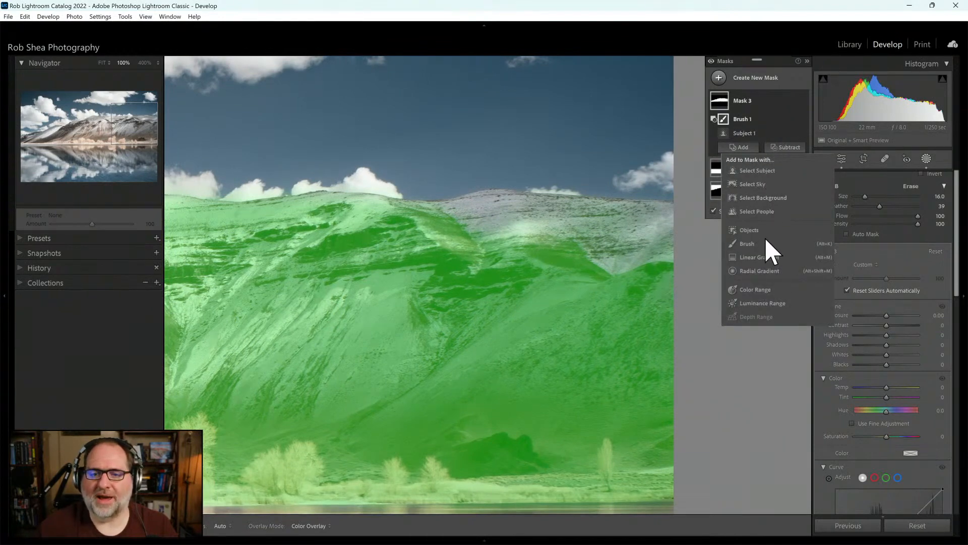
click(753, 244)
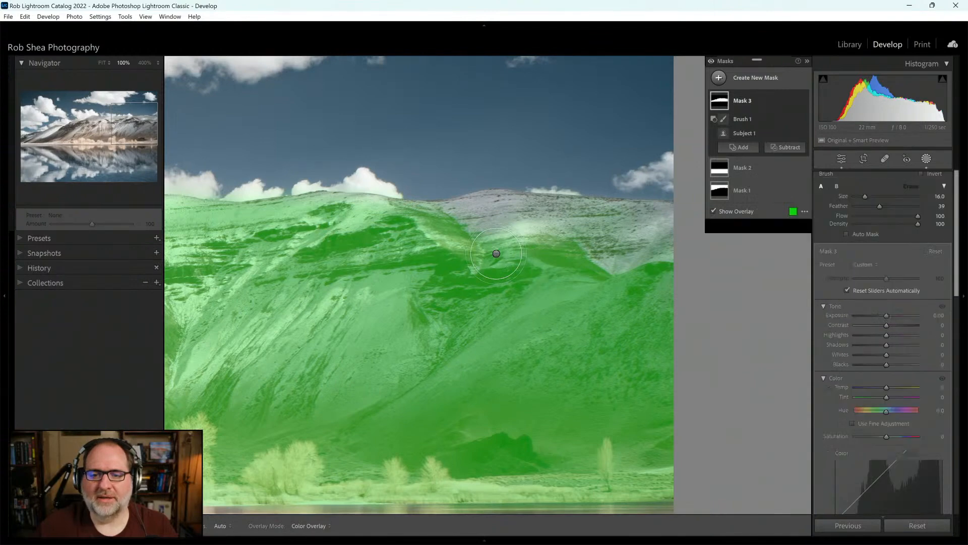
mouse_move(469, 252)
mouse_down()
mouse_move(494, 233)
mouse_move(460, 236)
mouse_move(468, 227)
mouse_move(508, 223)
mouse_move(682, 252)
mouse_move(665, 234)
mouse_move(612, 274)
mouse_up()
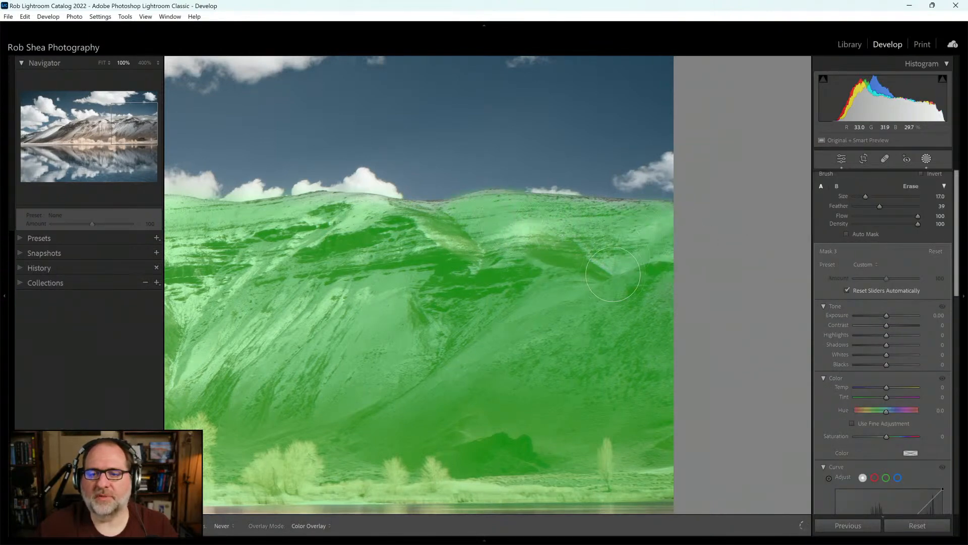
Set the mountain mask's Texture to 23, Clarity to 27 and Dehaze to 15
click(103, 63)
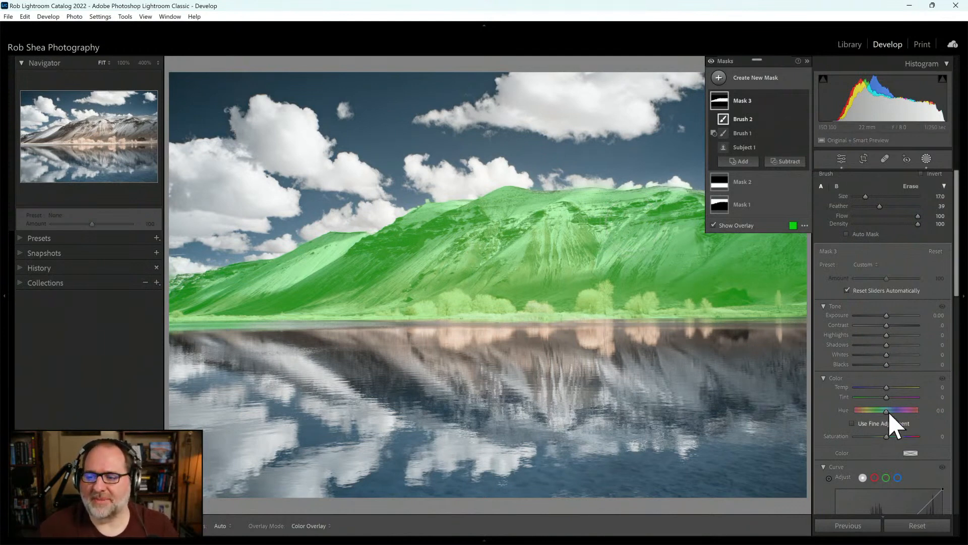
scroll(959, 267, down, 6)
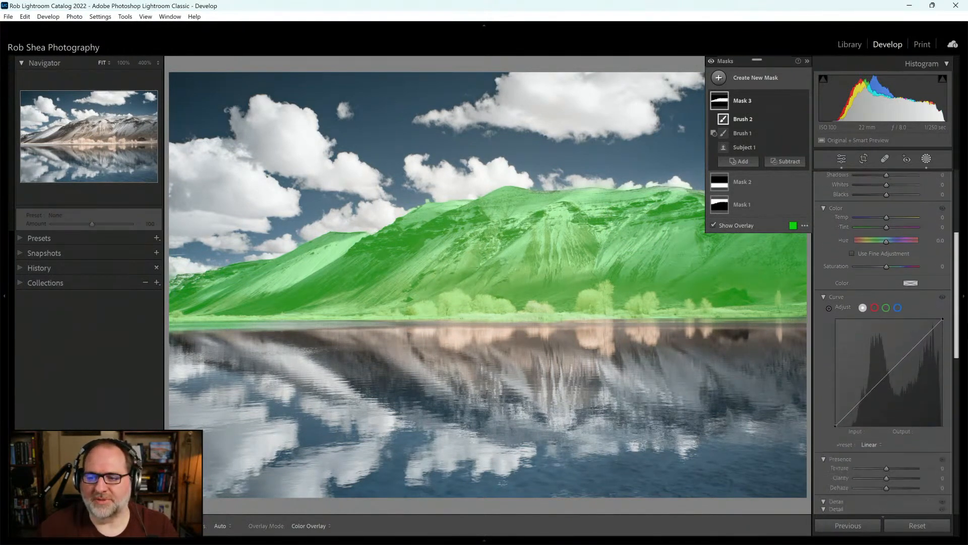
drag(886, 348, 894, 363)
drag(893, 357, 895, 357)
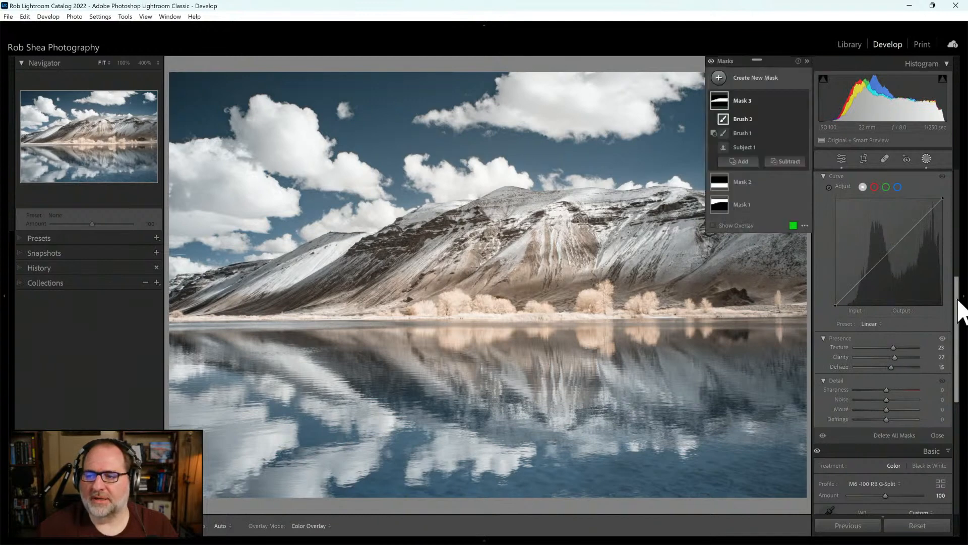
Try custom points on Mask 3's tone curve and replace them with the Strong Contrast curve preset
drag(955, 301, 955, 285)
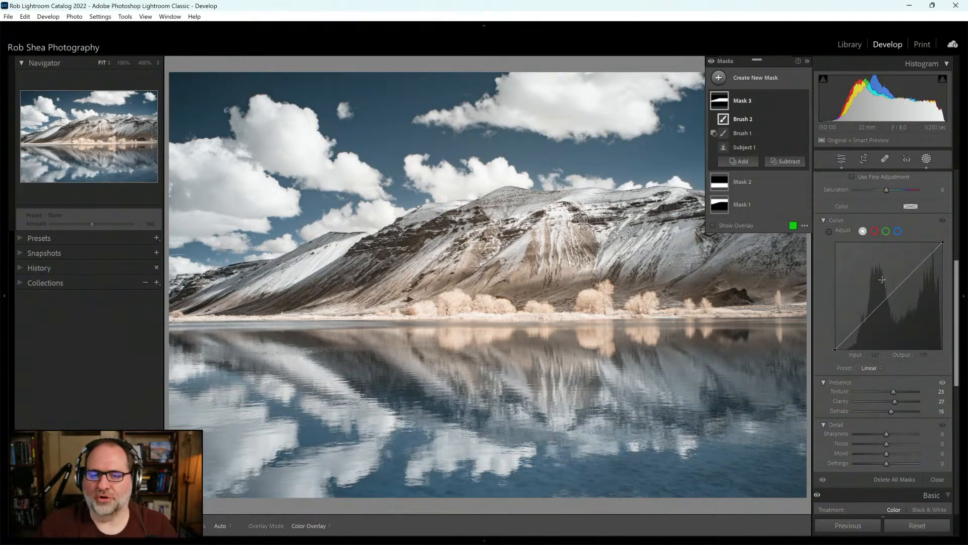
drag(858, 327, 889, 292)
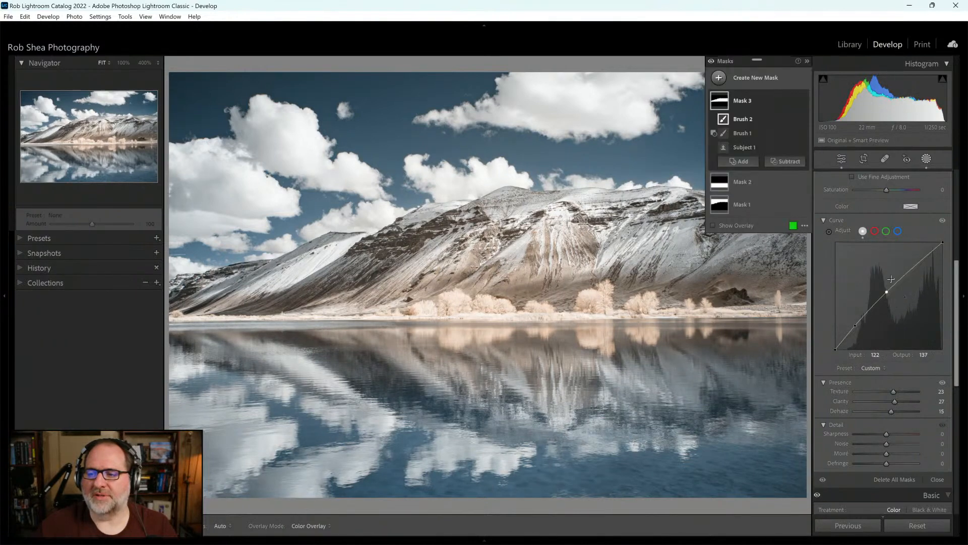
drag(920, 264, 918, 263)
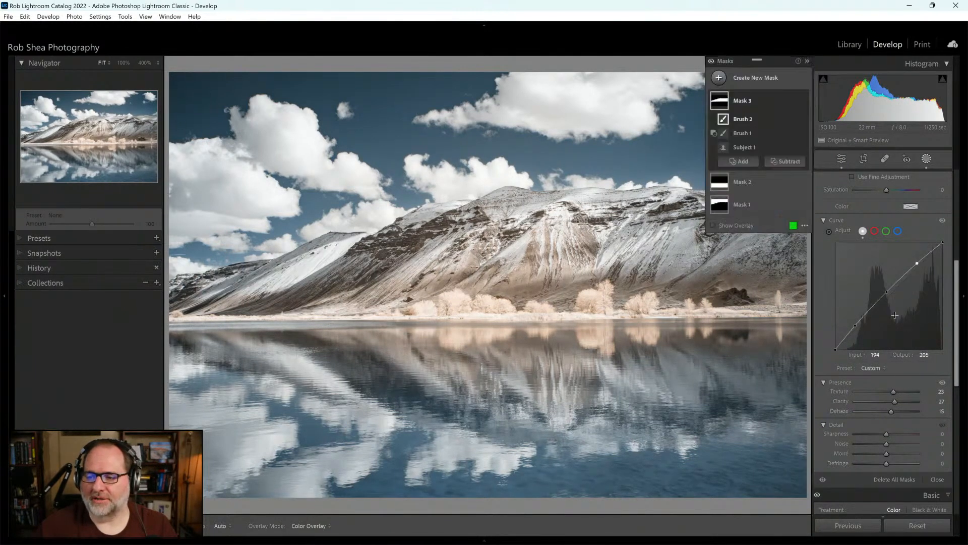
click(886, 368)
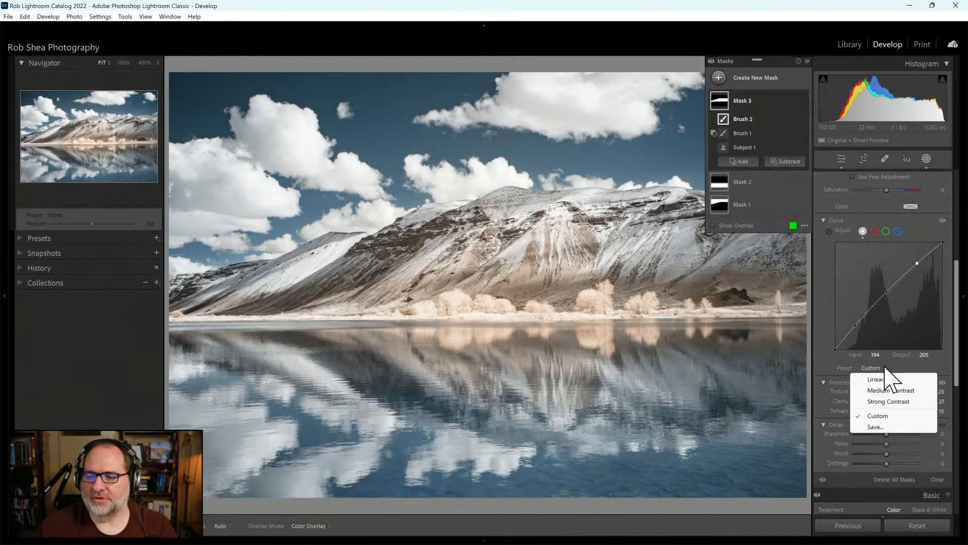
click(883, 403)
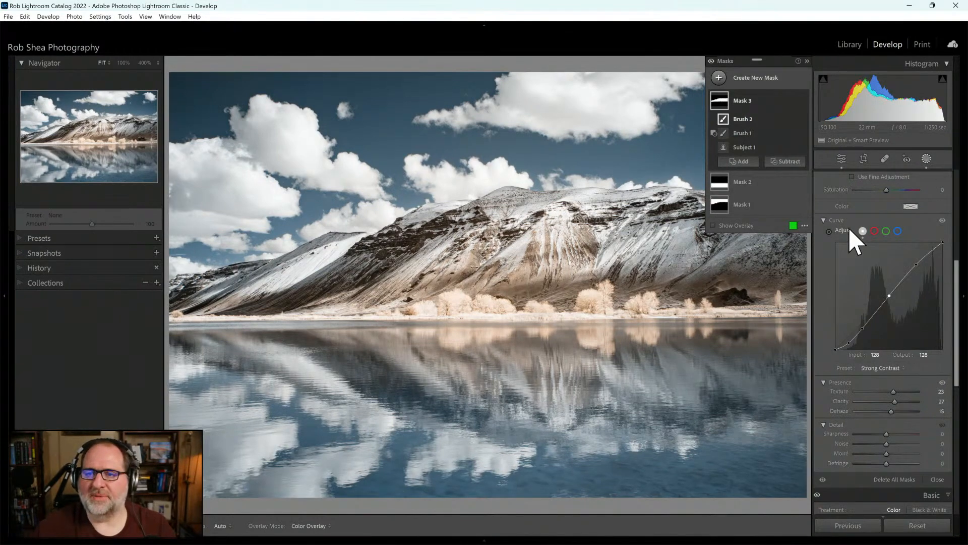
Create a Color Range mask sampled from the warm shoreline tone beside the trees and set its Refine to 1
click(719, 78)
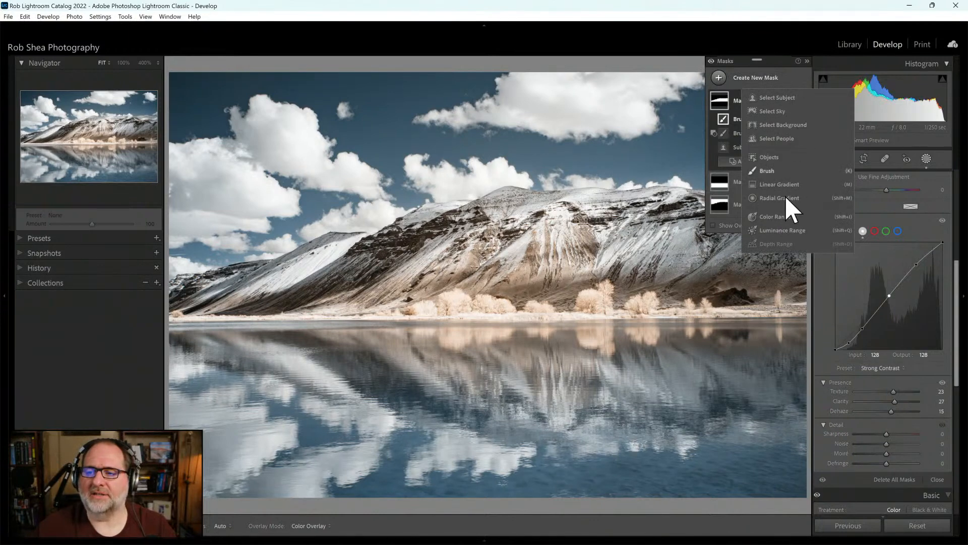
click(770, 218)
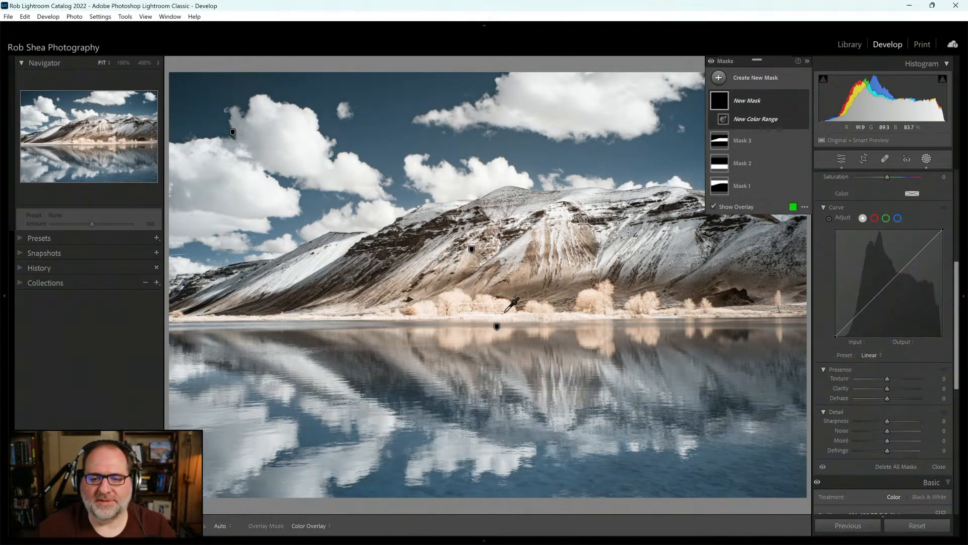
drag(506, 311, 506, 310)
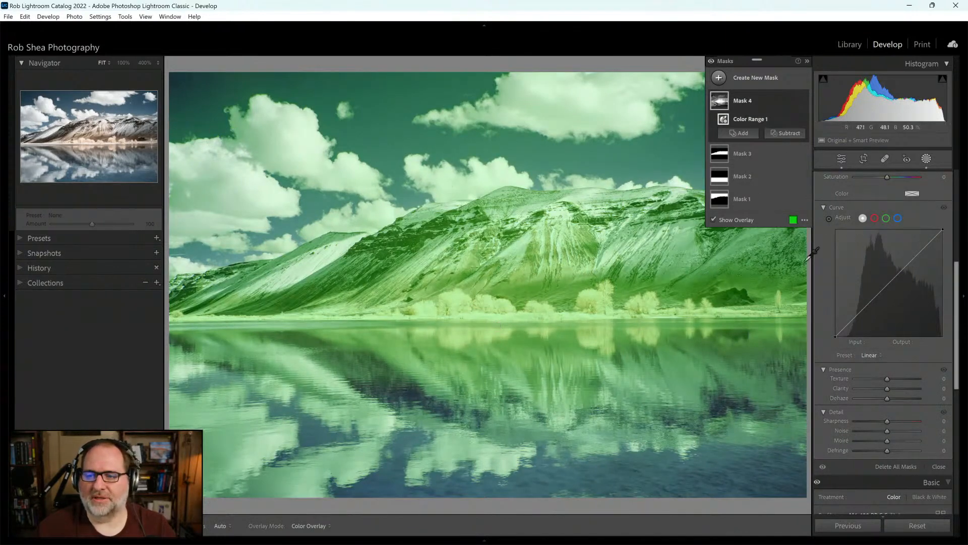
drag(951, 281, 955, 194)
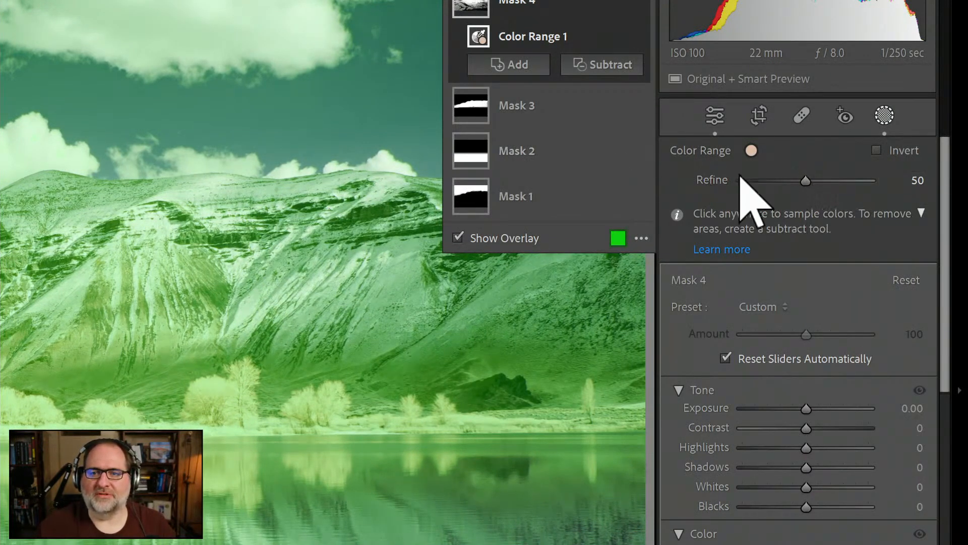
drag(805, 180, 758, 186)
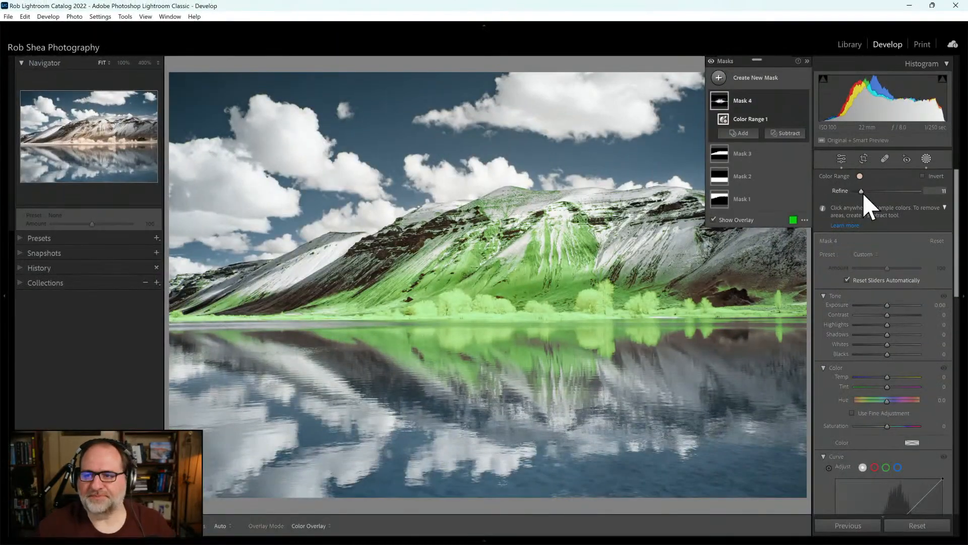
drag(860, 194, 848, 200)
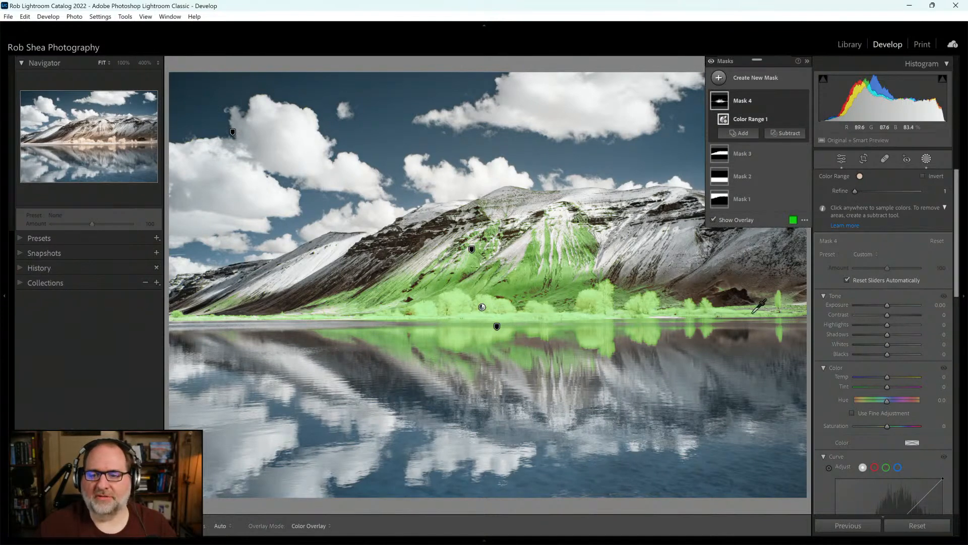
Set the warm-tone mask's Exposure to -0.60, Contrast to 16, Texture to 12 and Clarity to 19, and leave masking
drag(957, 230, 957, 253)
drag(887, 239, 882, 240)
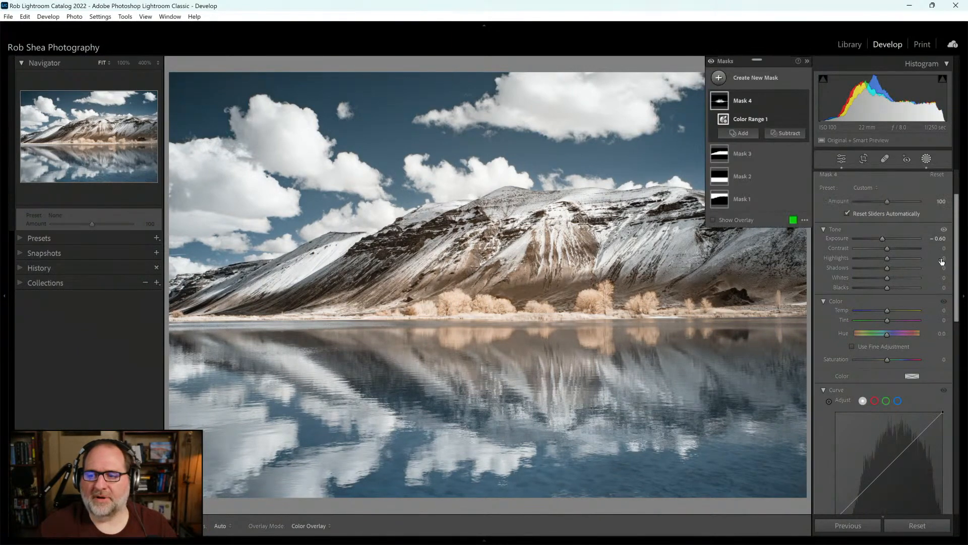
drag(955, 259, 953, 340)
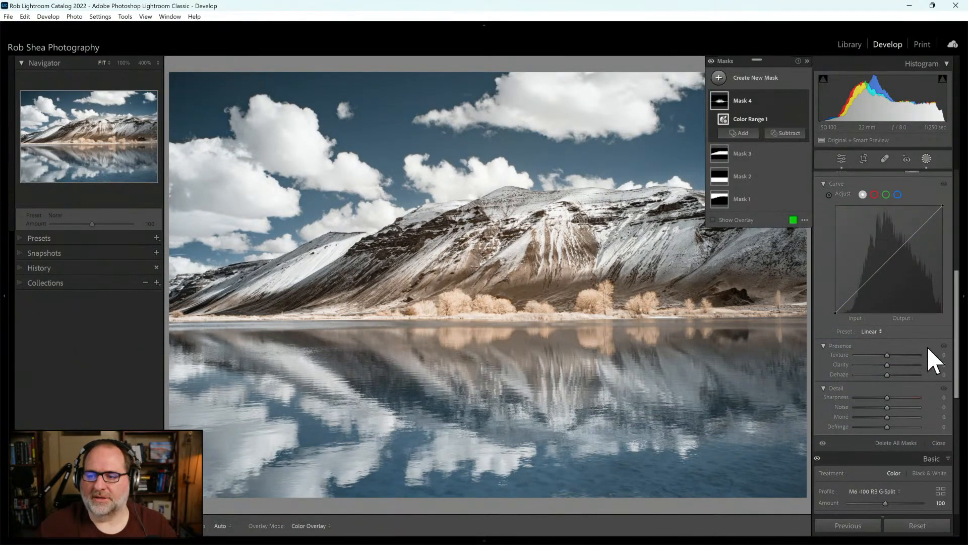
drag(888, 364, 891, 356)
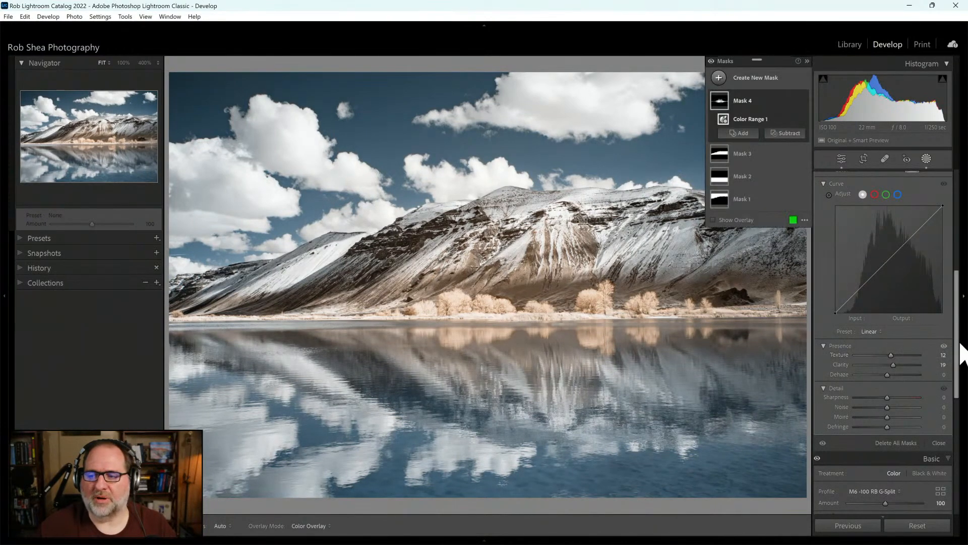
drag(960, 347, 956, 246)
drag(889, 314, 894, 317)
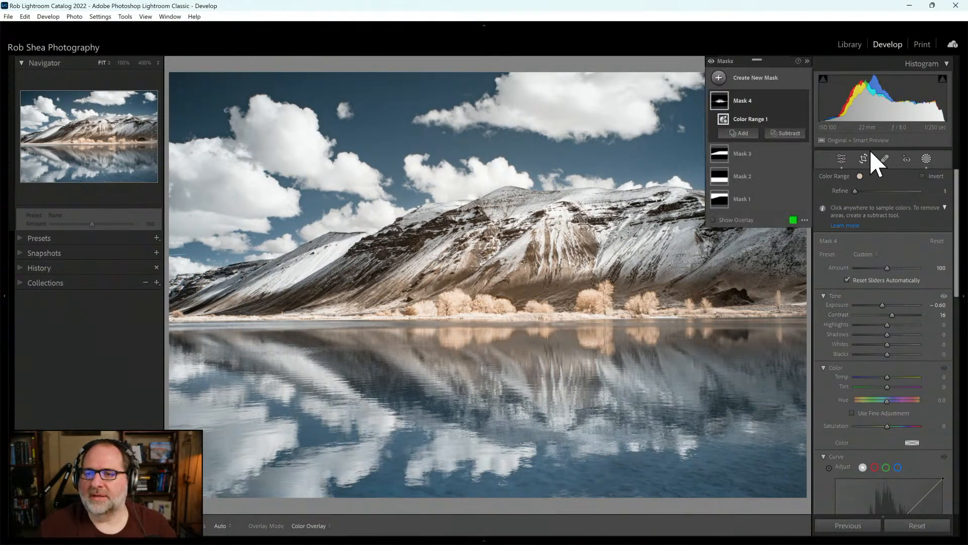
click(926, 159)
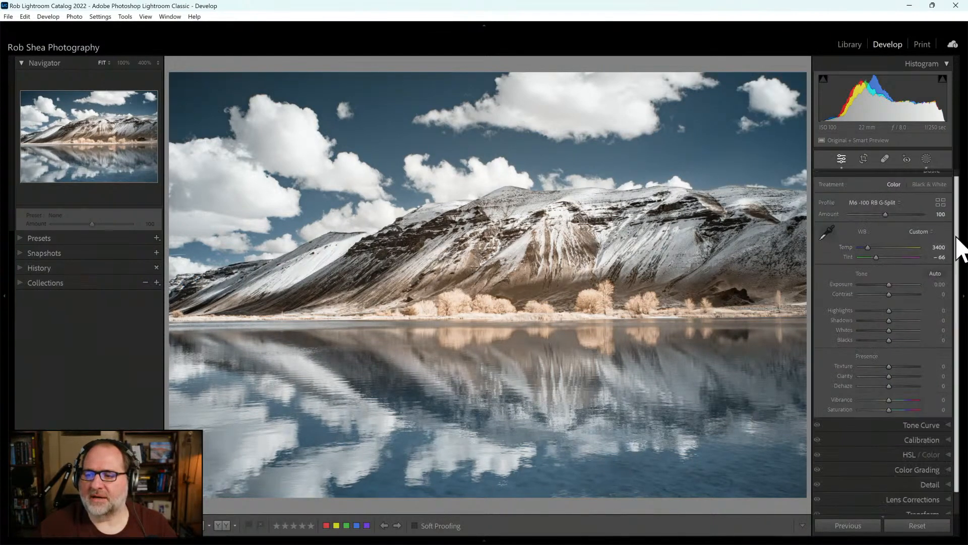
Darken the photo's blue tones with the targeted HSL Luminance adjustment, setting Blue to -37 and Aqua to -4
scroll(938, 352, down, 1)
click(912, 431)
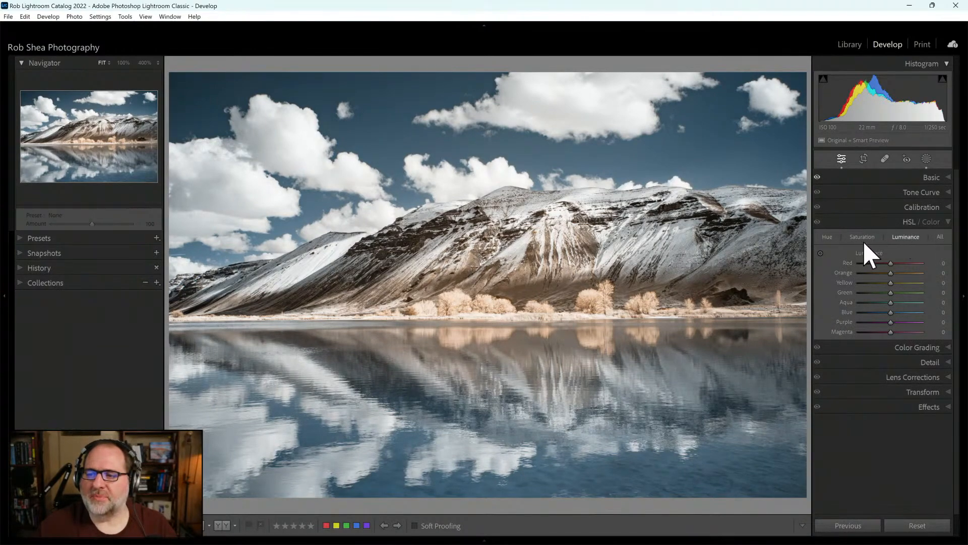
click(820, 253)
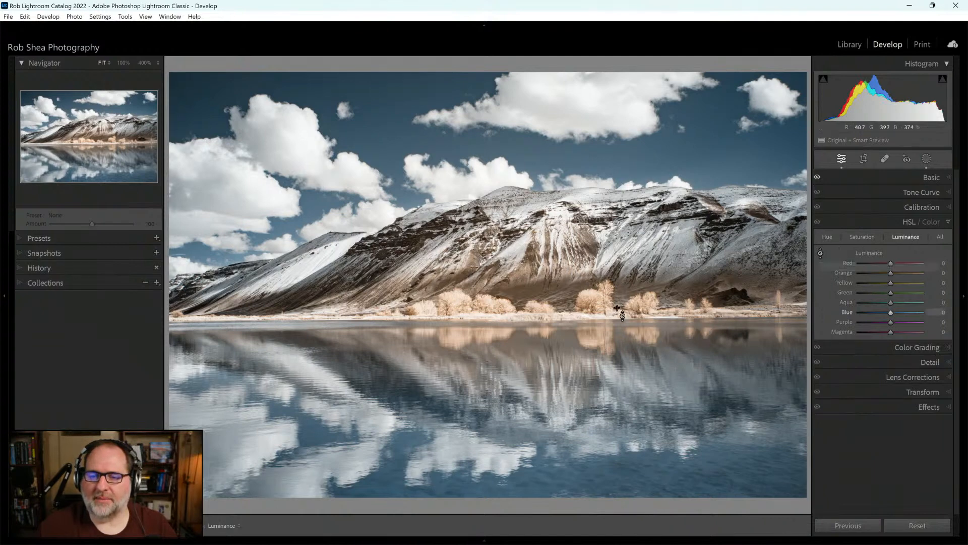
drag(597, 297, 597, 310)
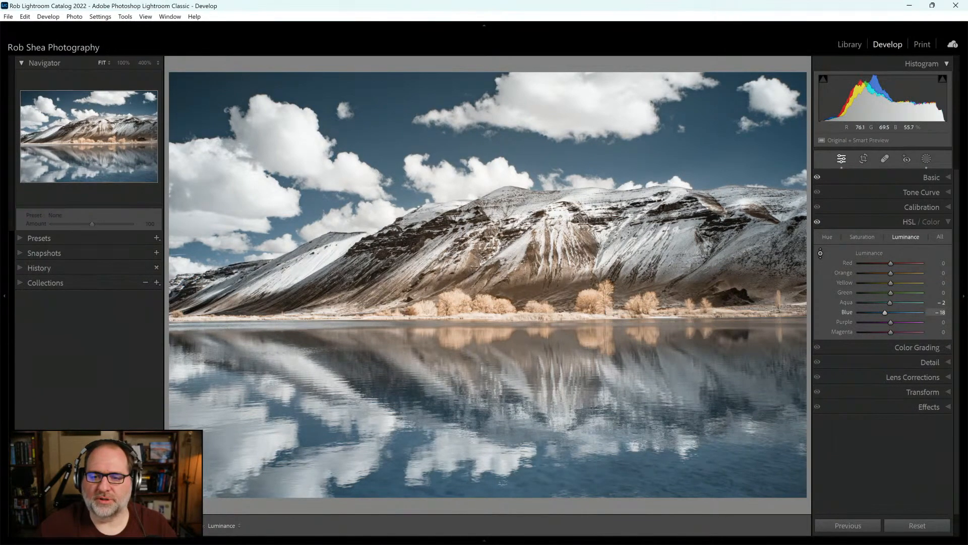
drag(597, 299, 597, 308)
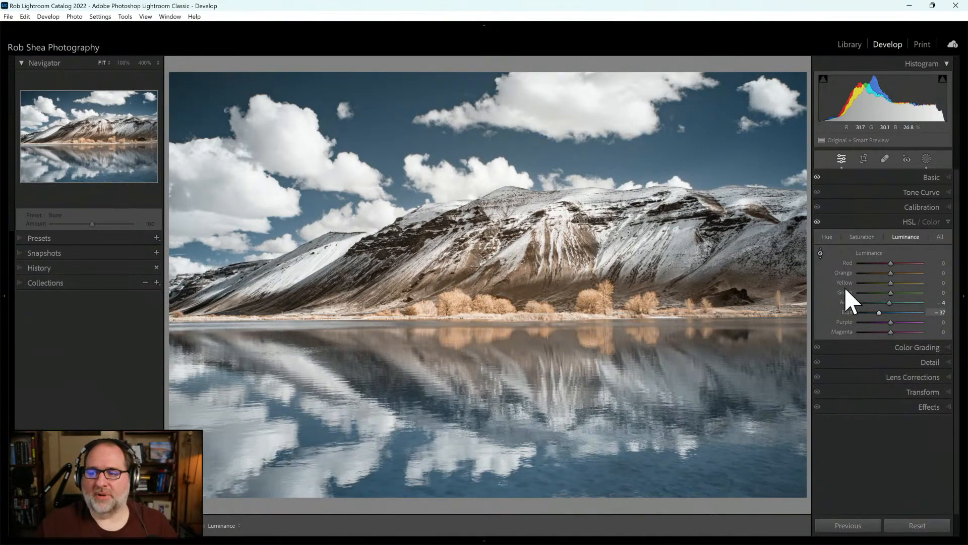
click(951, 222)
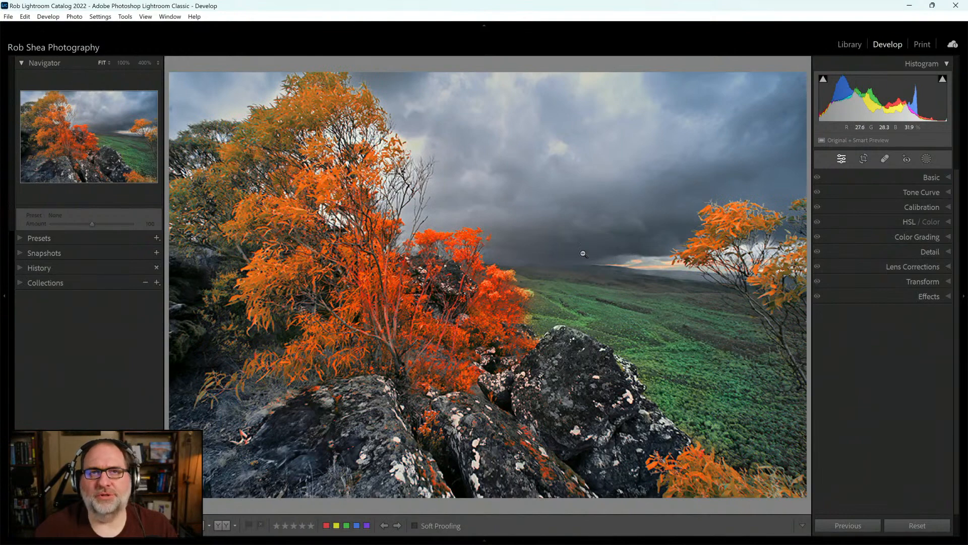
Check the orange-tree photo's size at 100% zoom and return to the Fit view
click(737, 214)
click(594, 269)
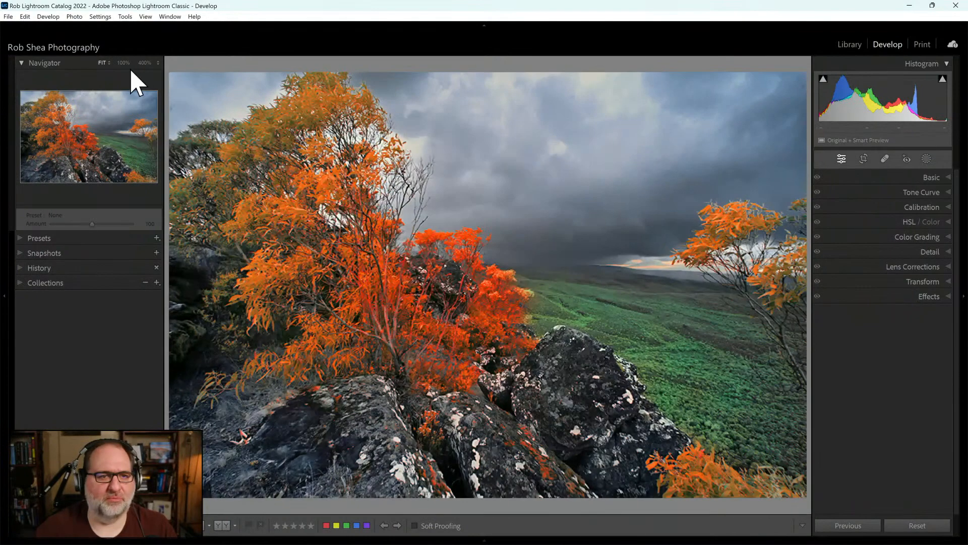
click(121, 64)
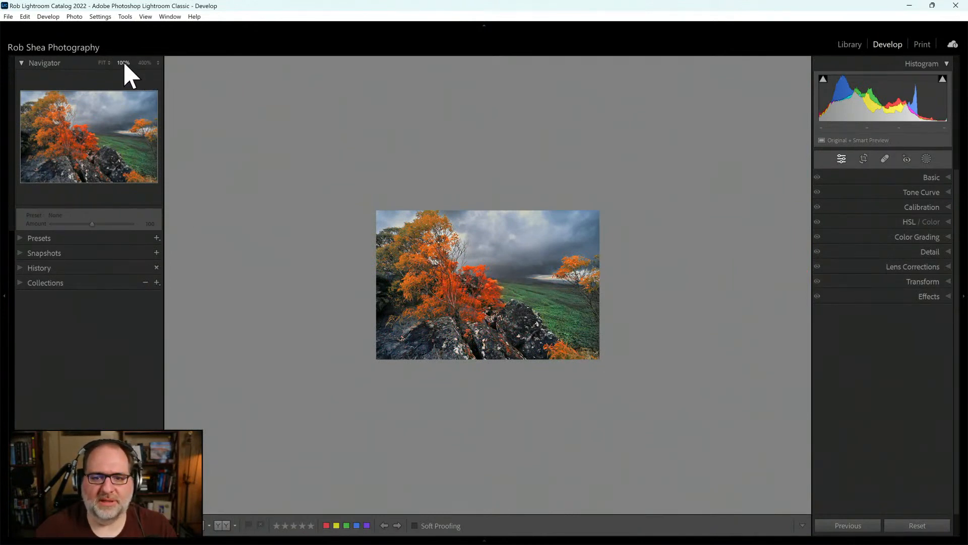
click(102, 63)
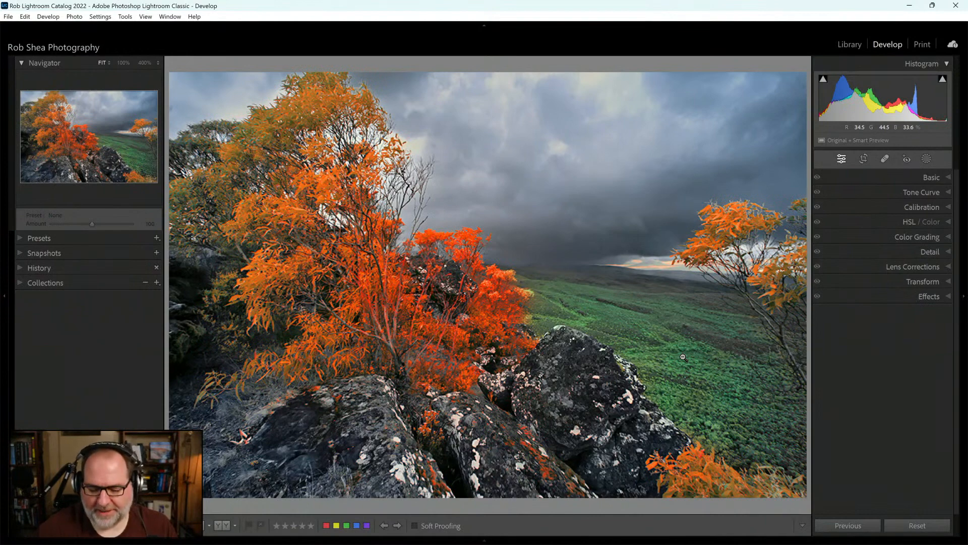
Go to the next photo, the green valley, and paint a new brush mask across the distant hills with size 8 and feather 39
key(Right)
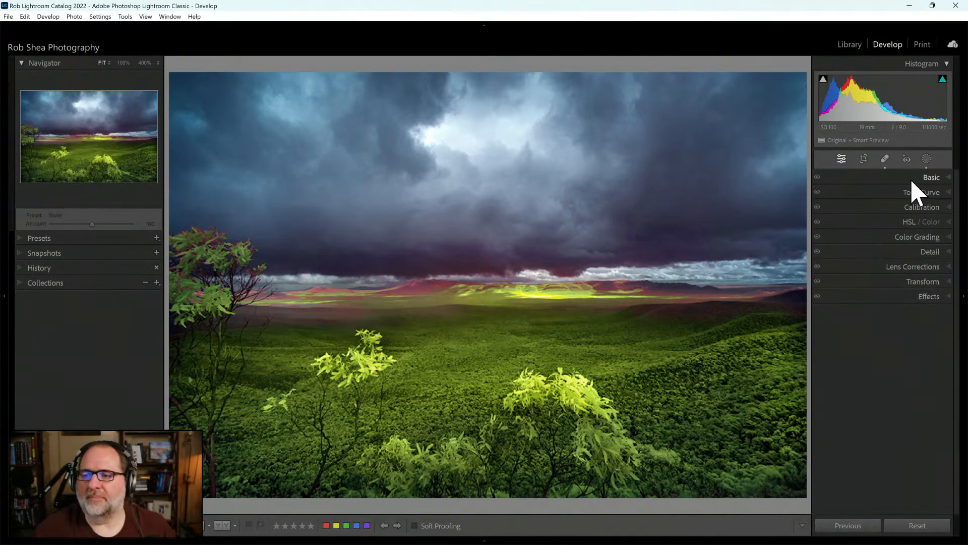
click(927, 159)
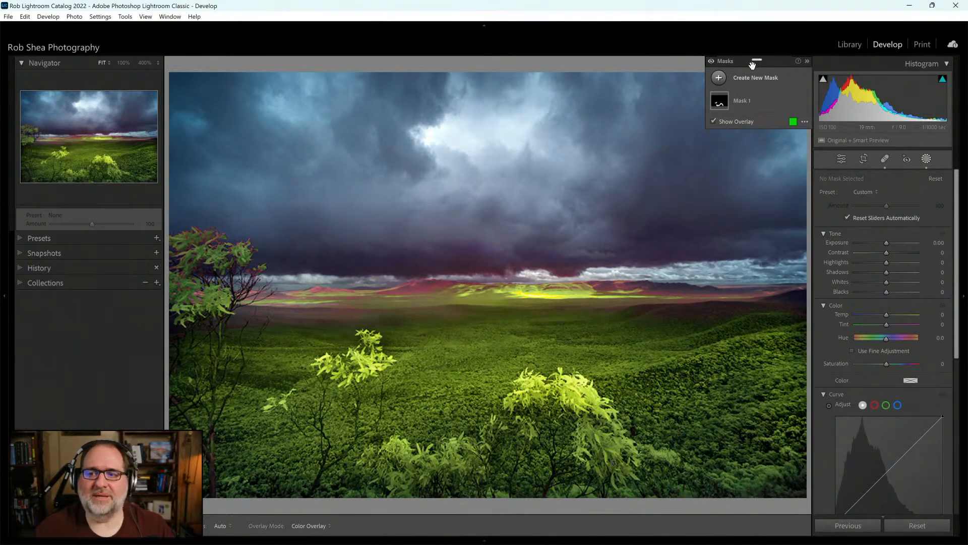
click(720, 79)
click(769, 171)
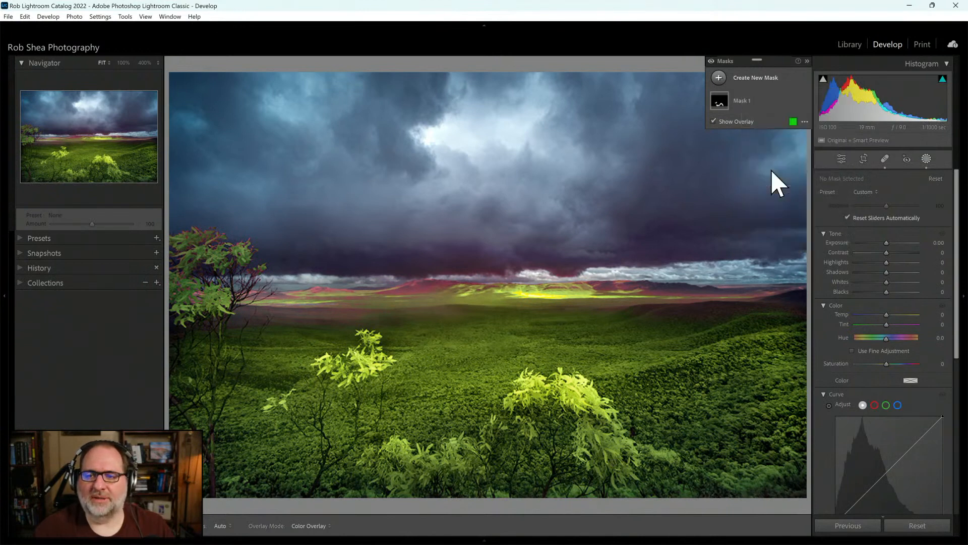
scroll(376, 306, down, 10)
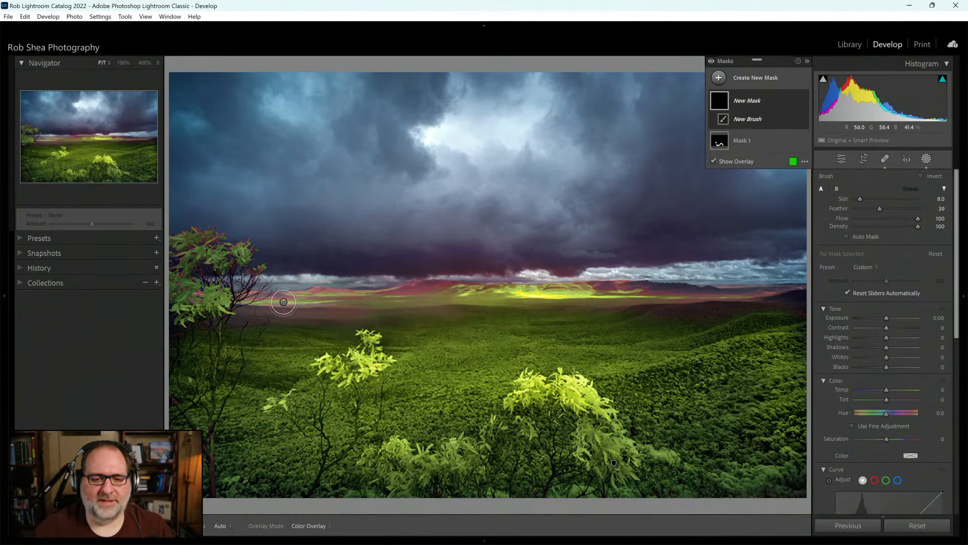
mouse_move(281, 299)
mouse_down()
mouse_move(433, 292)
mouse_move(774, 295)
mouse_up()
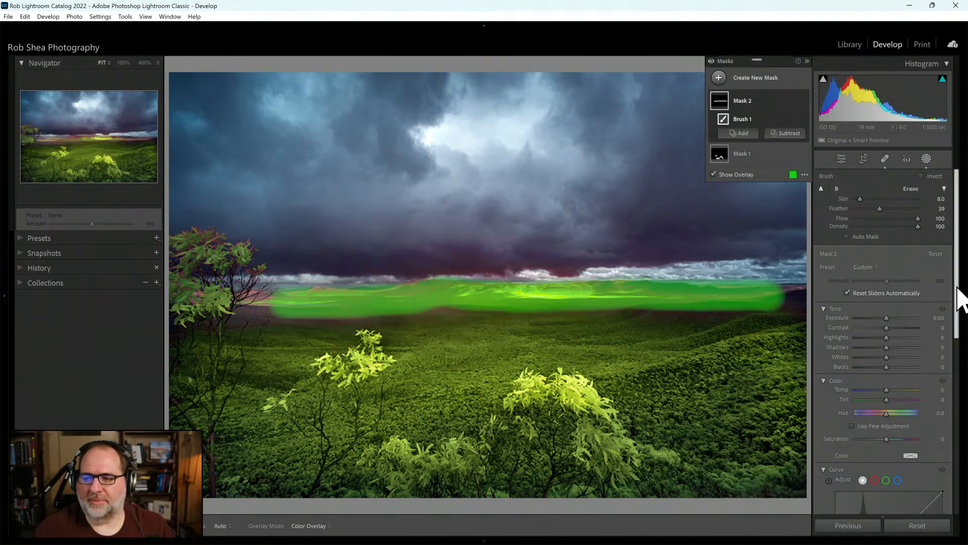
Set the distant-hills mask's Dehaze to 15 and Contrast to 20, and leave masking
drag(959, 294, 957, 401)
drag(890, 438, 891, 439)
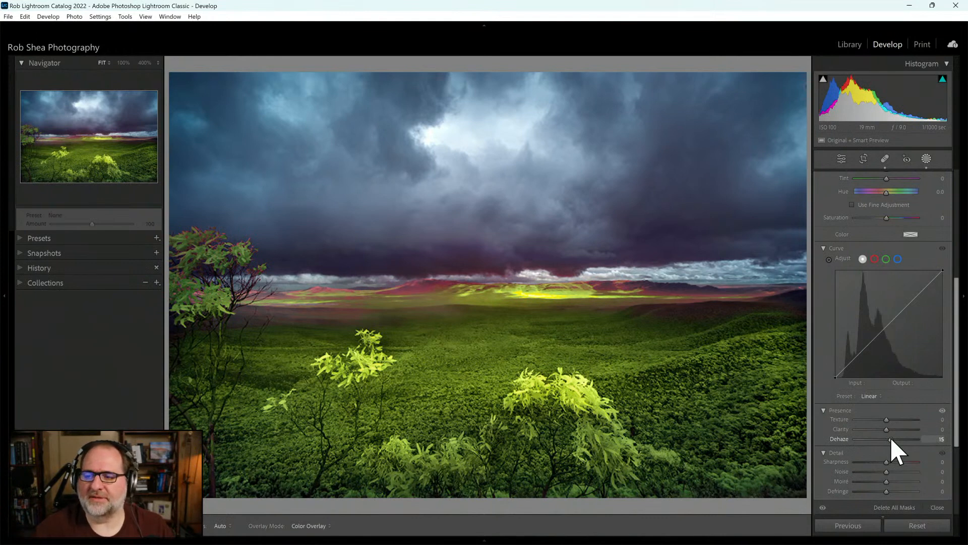
drag(891, 438, 891, 439)
drag(959, 372, 955, 303)
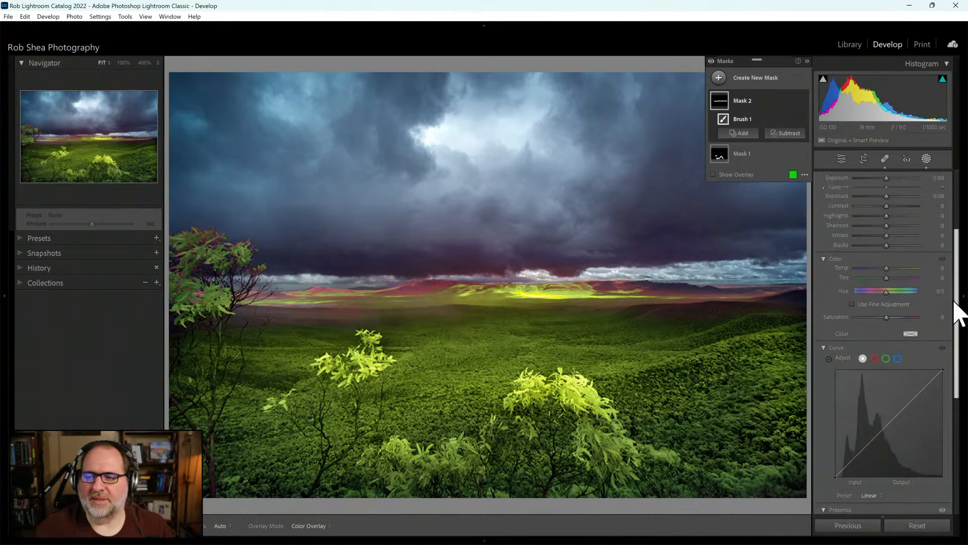
scroll(932, 274, up, 3)
drag(889, 285, 893, 290)
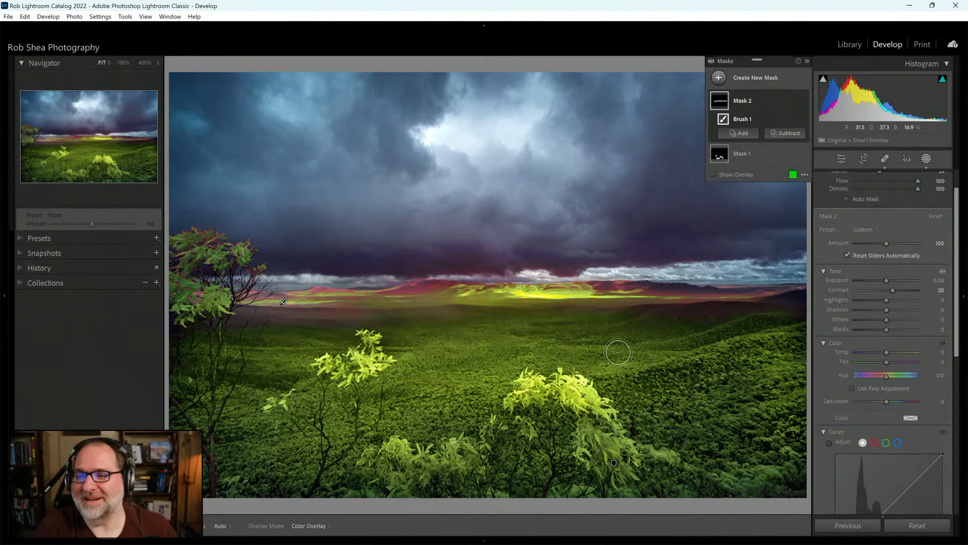
click(927, 160)
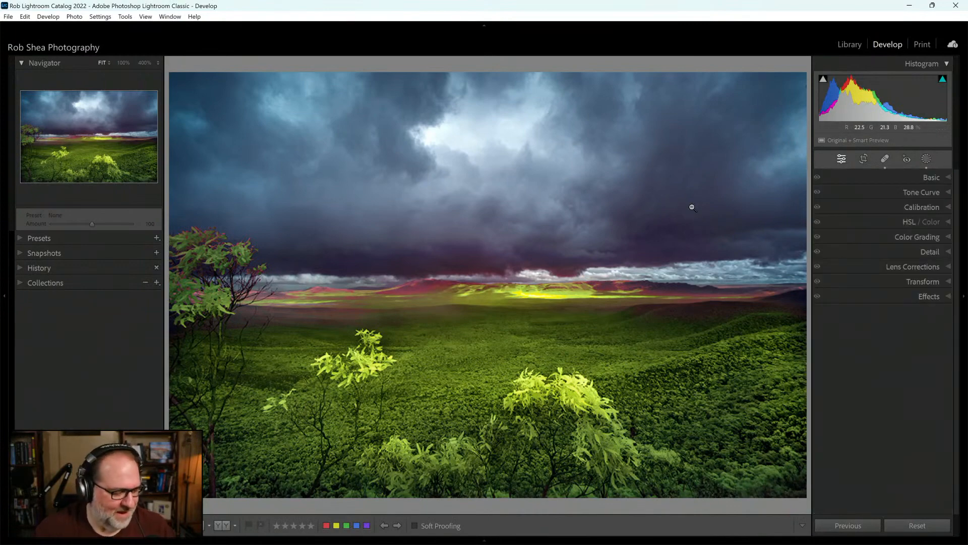
Reset the next photo, the pink trees above green rocks, and lower the rocks' Saturation to Green -73 and Aqua -58 with the targeted adjustment
key(Right)
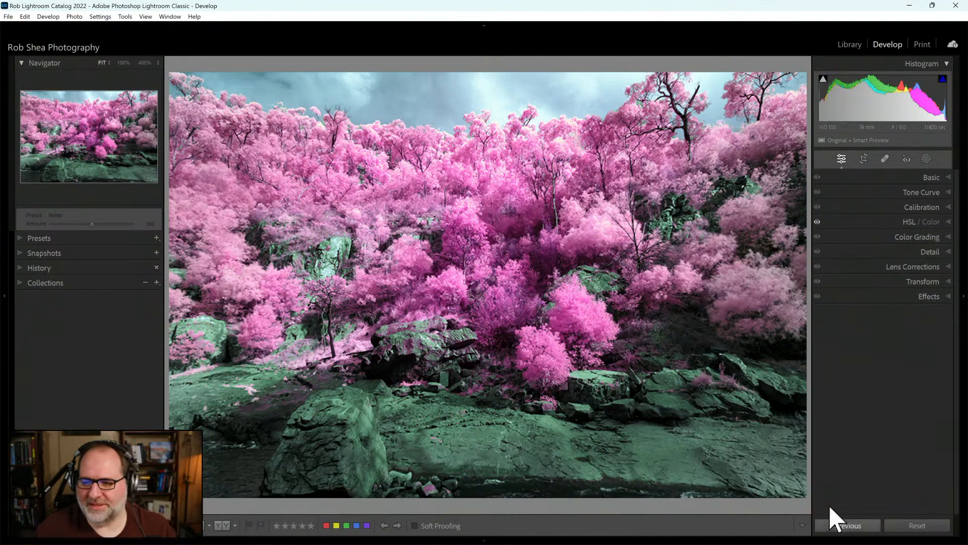
click(909, 527)
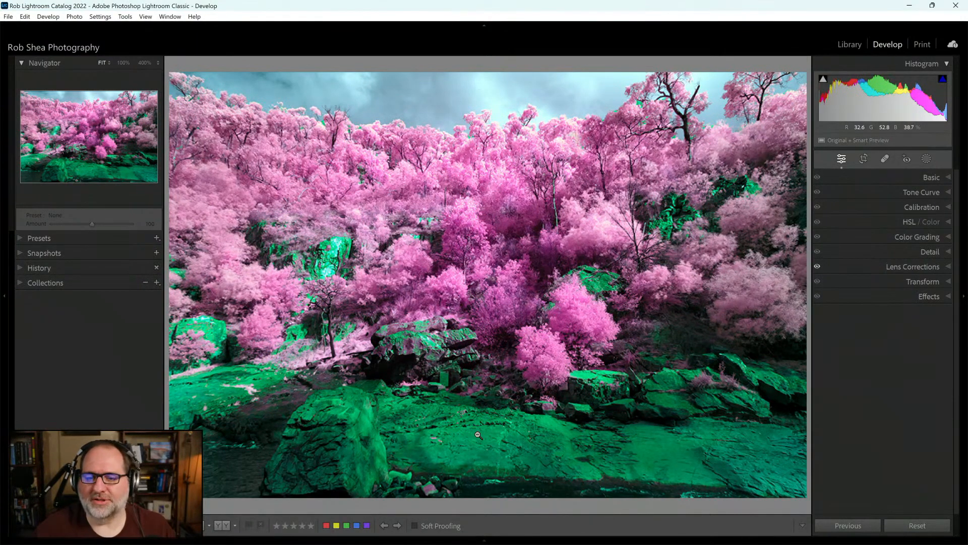
click(909, 223)
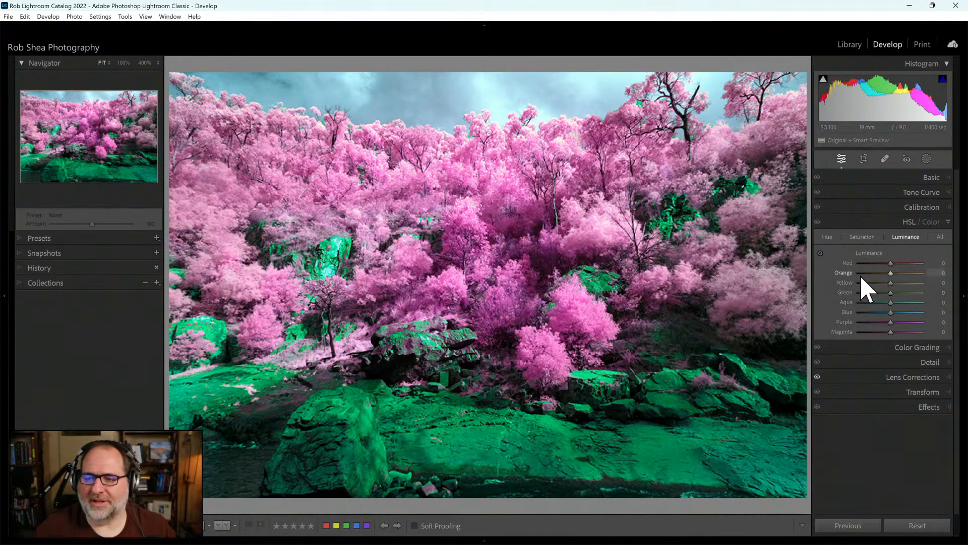
click(862, 237)
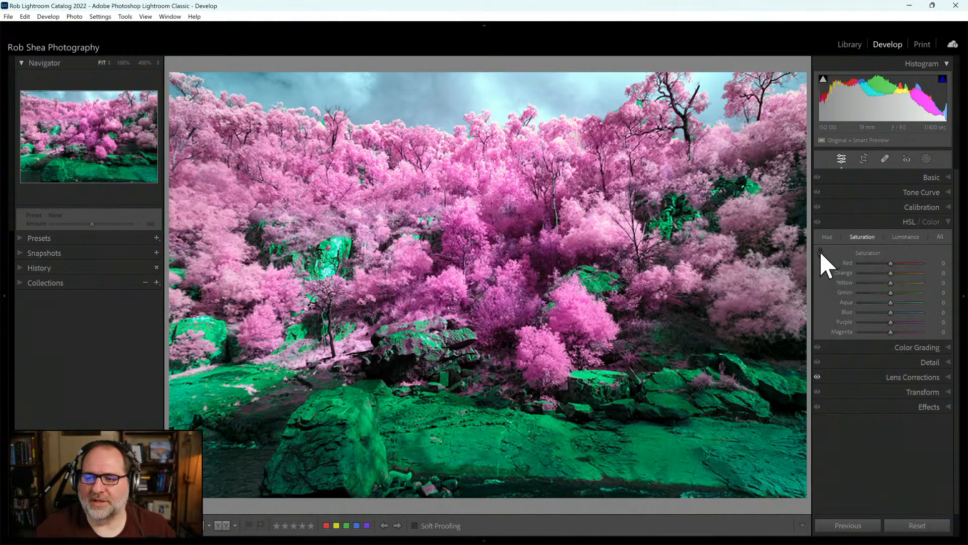
click(820, 253)
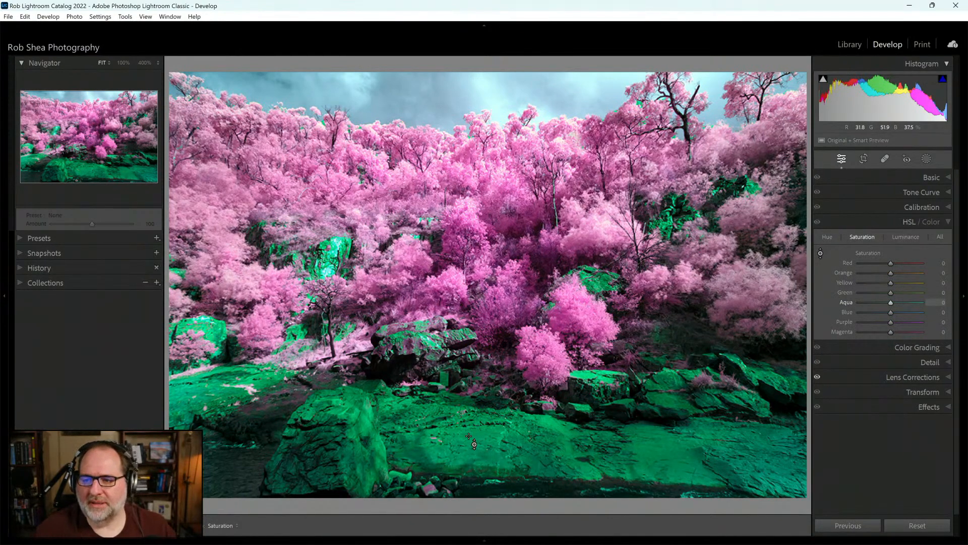
drag(474, 443, 474, 489)
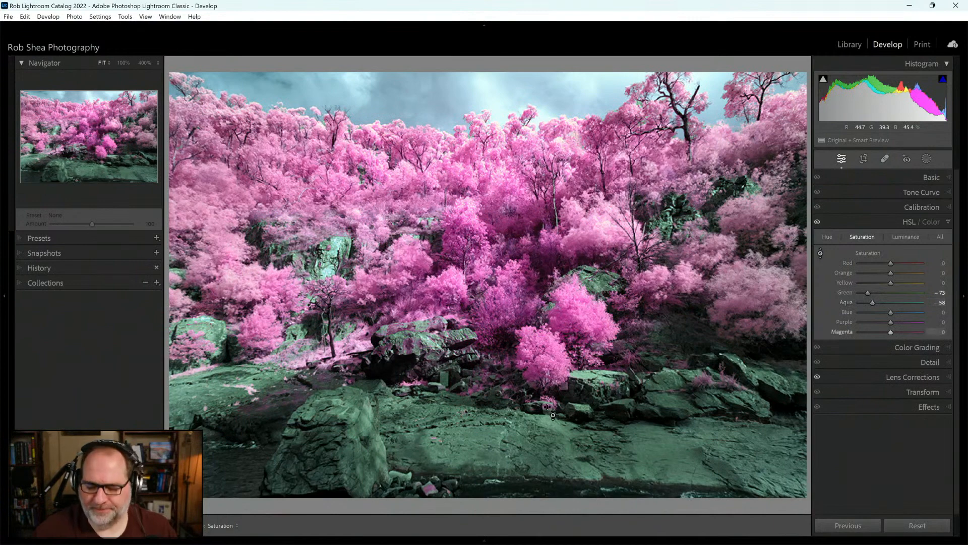
Go to the next photo, the red seascape, and apply the Infrared Temp -100 profile in the Basic settings
key(Right)
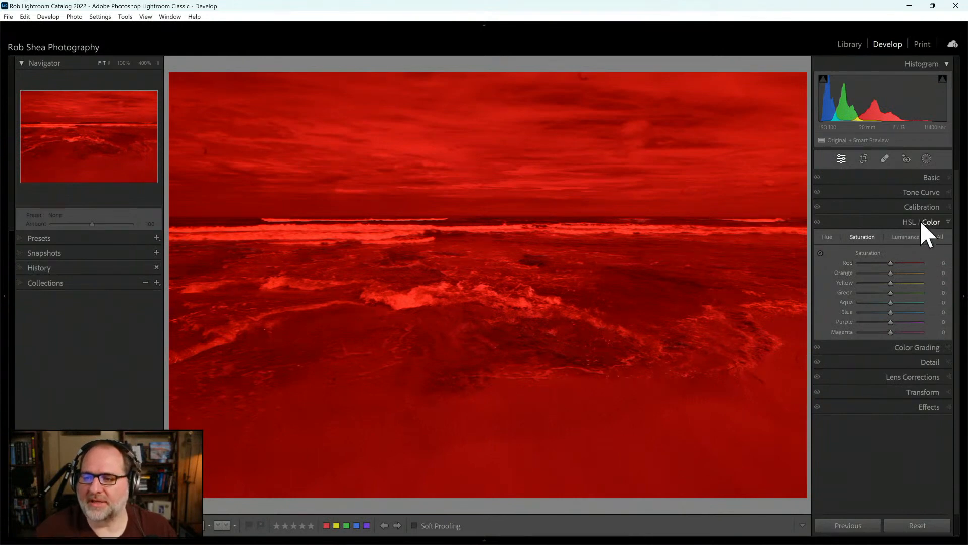
click(930, 179)
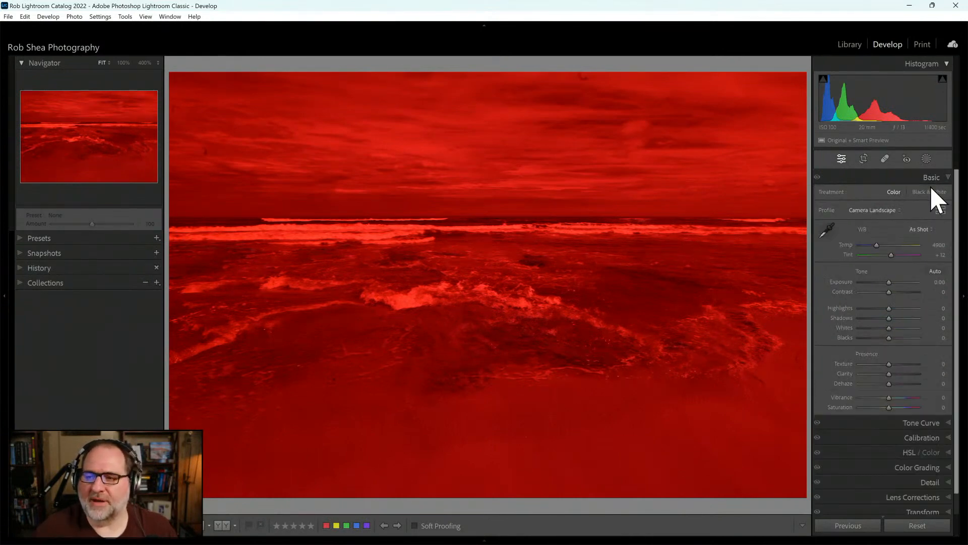
click(880, 210)
click(895, 247)
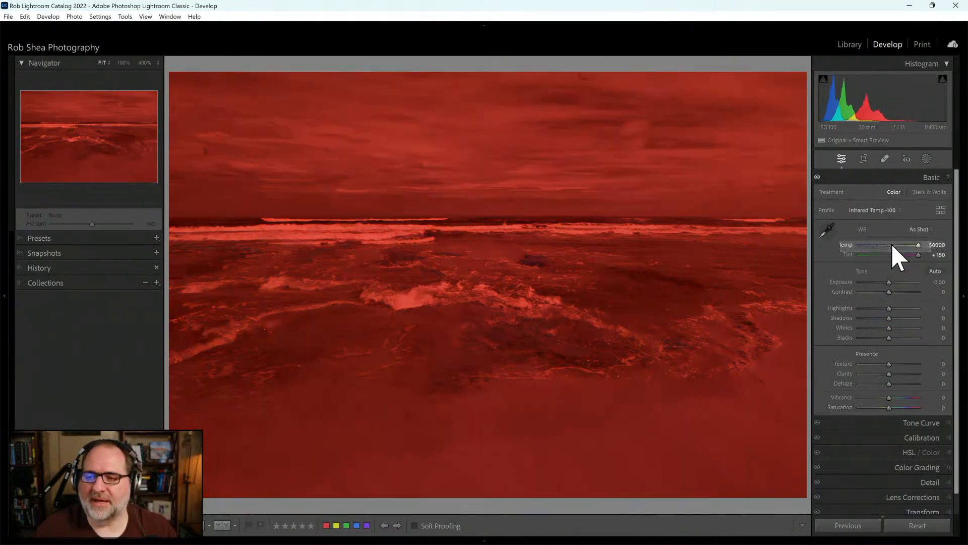
Sample the seascape's white balance from the white breaking waves near the horizon and apply Auto tone
click(828, 231)
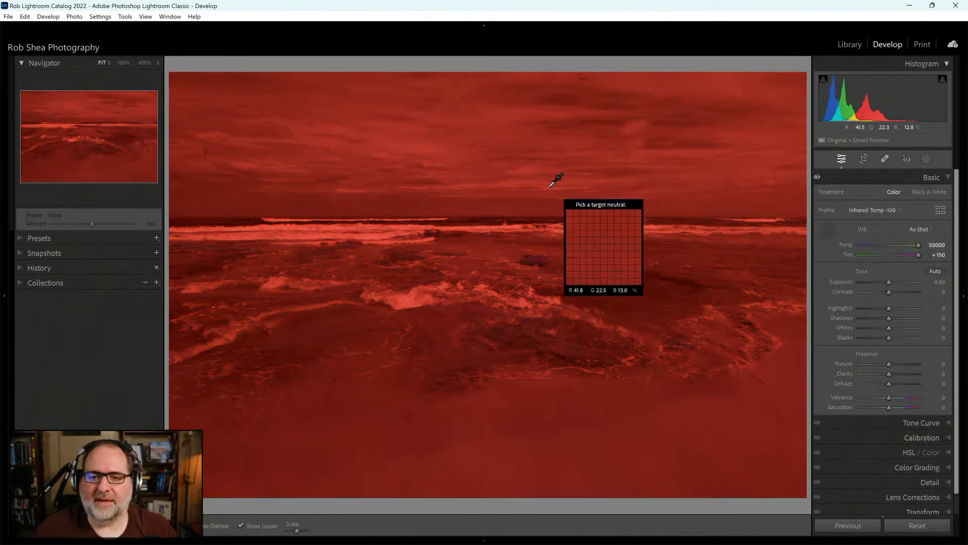
click(412, 225)
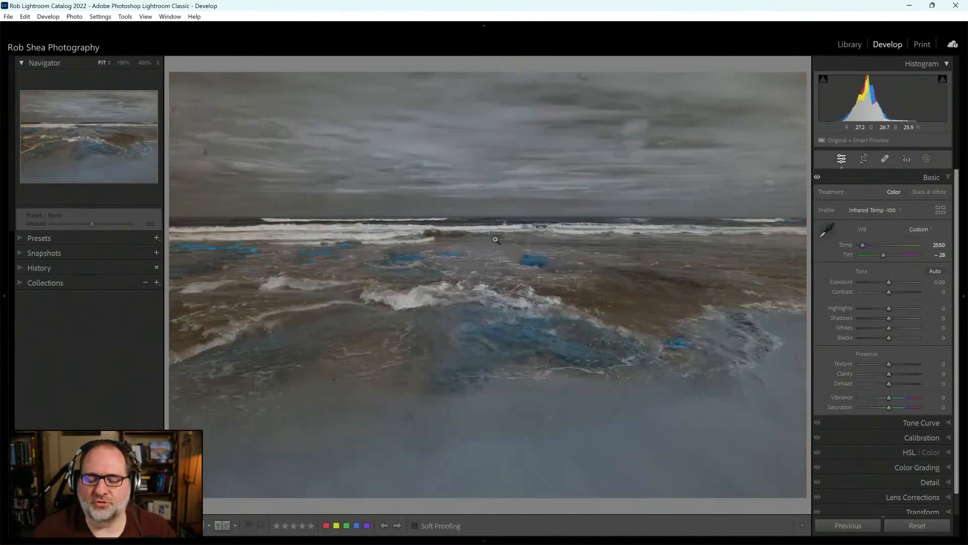
click(935, 272)
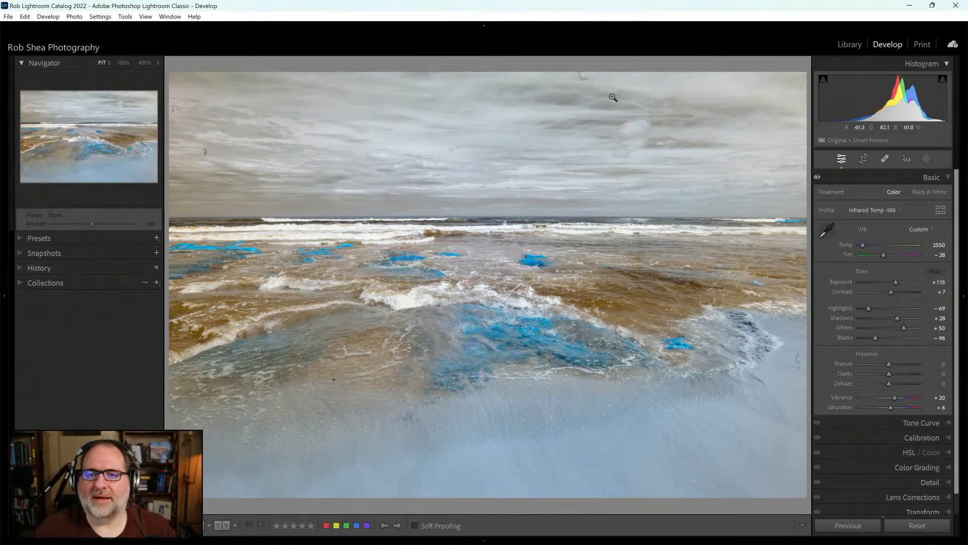
Clone out the dust speck and the curved mark in the upper middle sky with brush size 57, and return to the Fit view
click(585, 77)
click(885, 159)
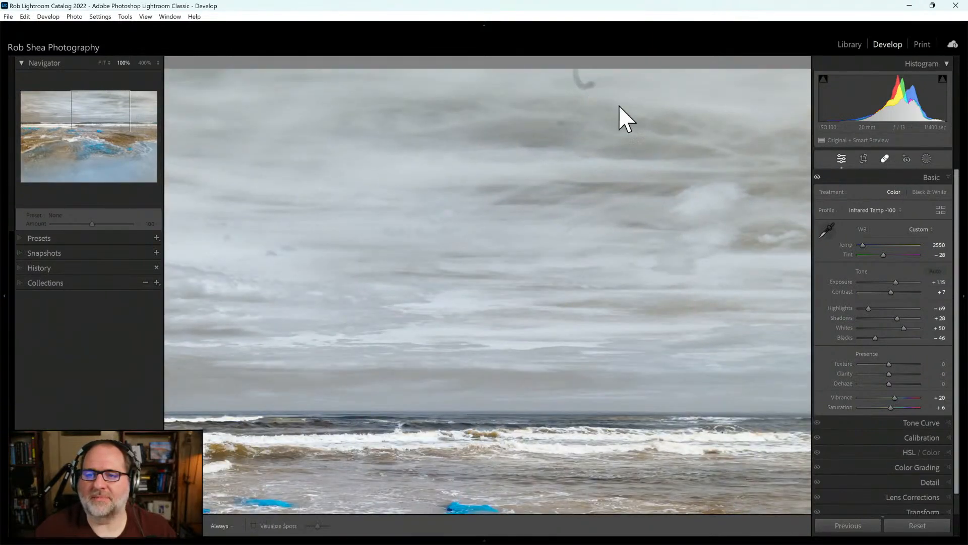
scroll(616, 103, down, 8)
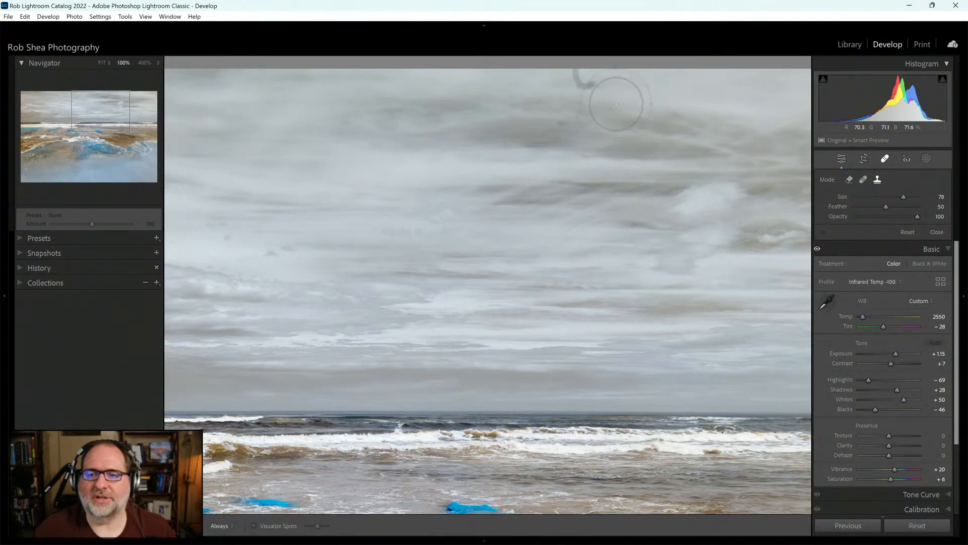
scroll(616, 103, down, 5)
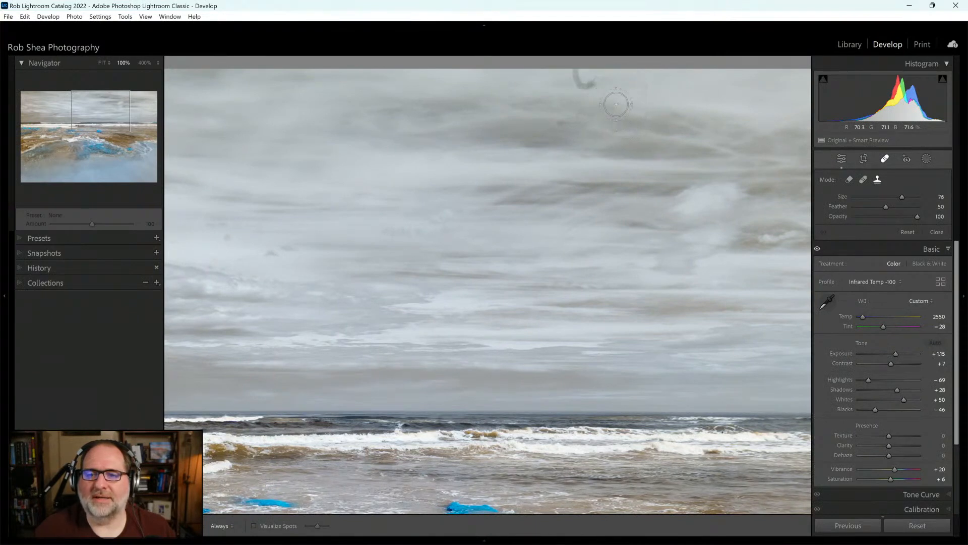
click(562, 123)
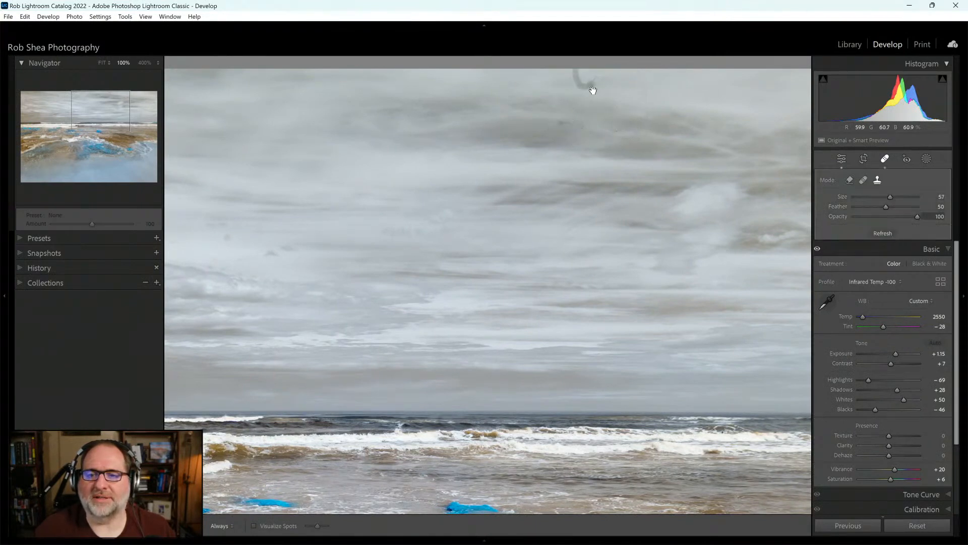
click(579, 82)
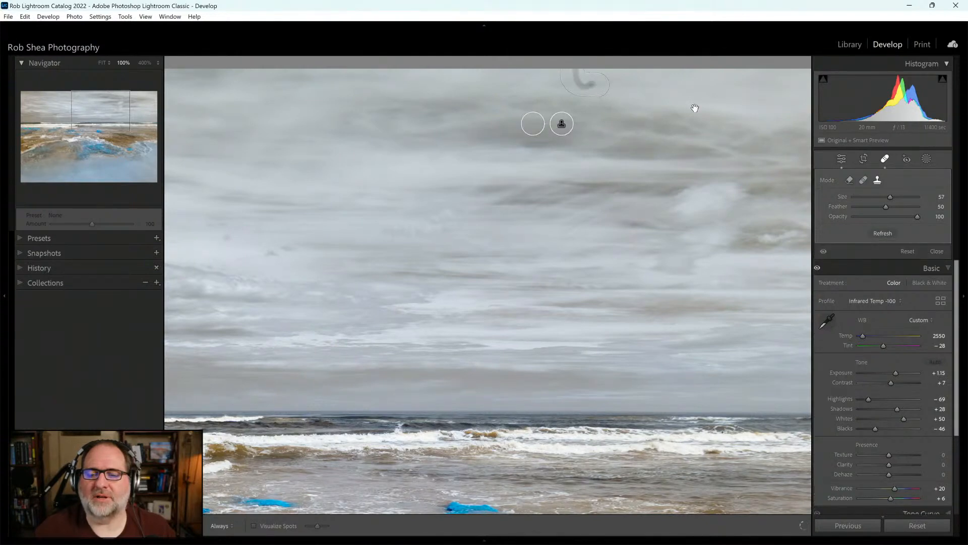
click(886, 161)
click(103, 67)
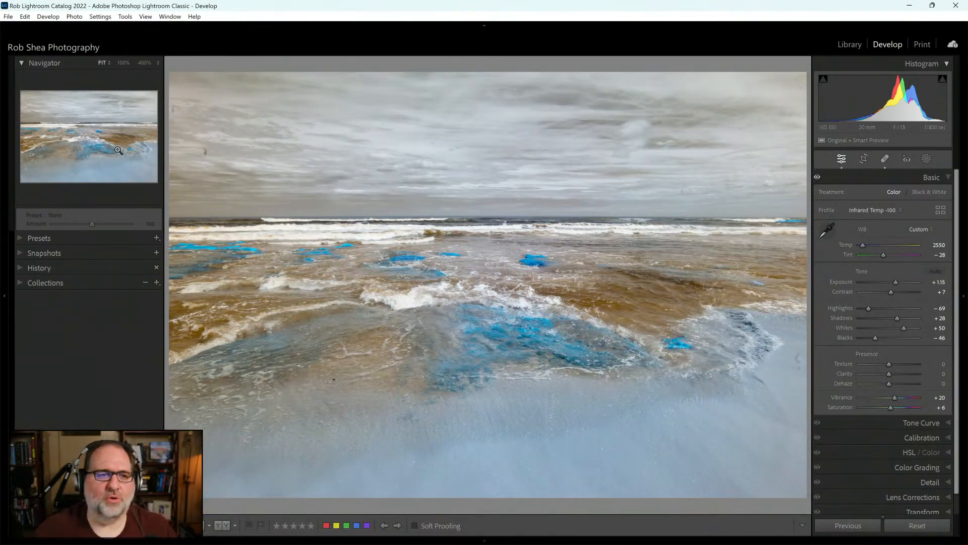
Clone out the four dust marks in the left half of the sky at 100% zoom with a brush size of about 51
click(124, 63)
drag(105, 113, 50, 112)
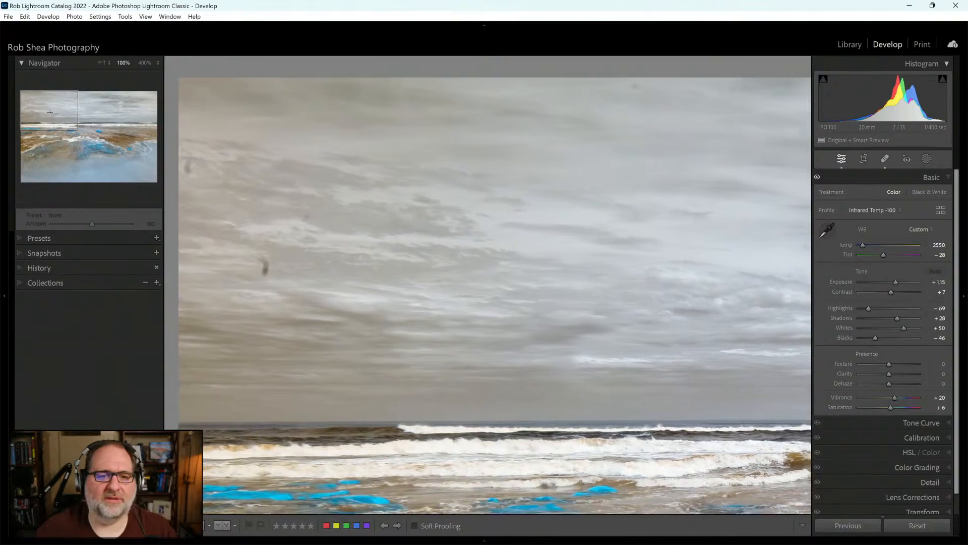
click(886, 159)
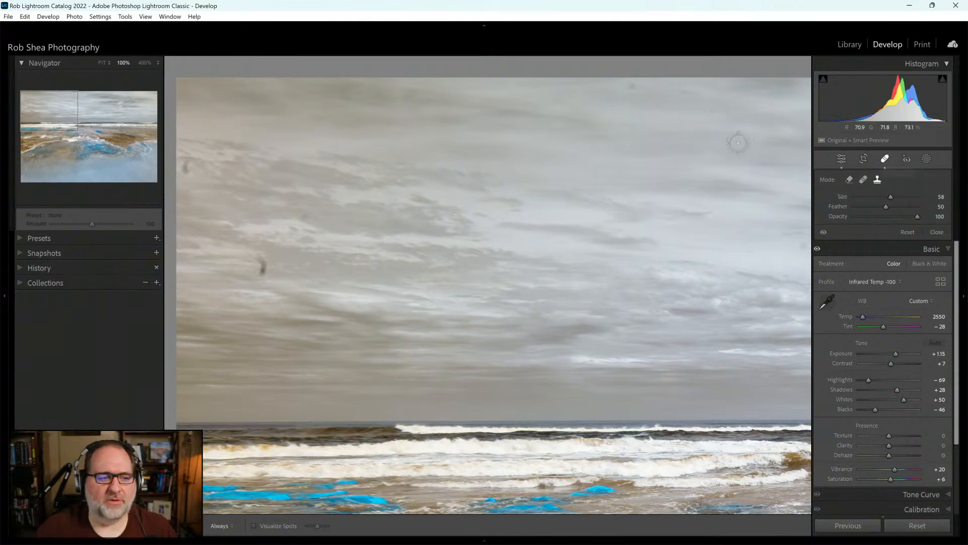
scroll(634, 89, down, 3)
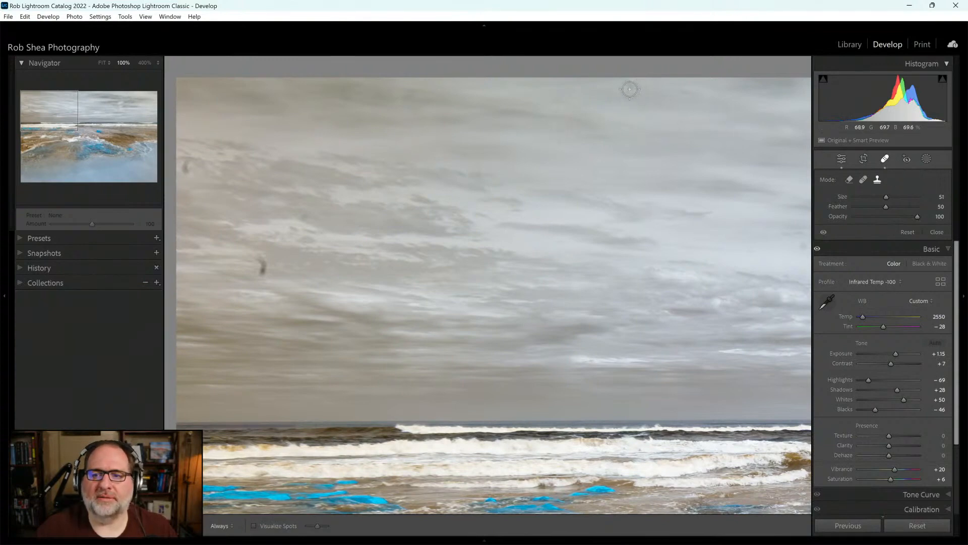
click(631, 87)
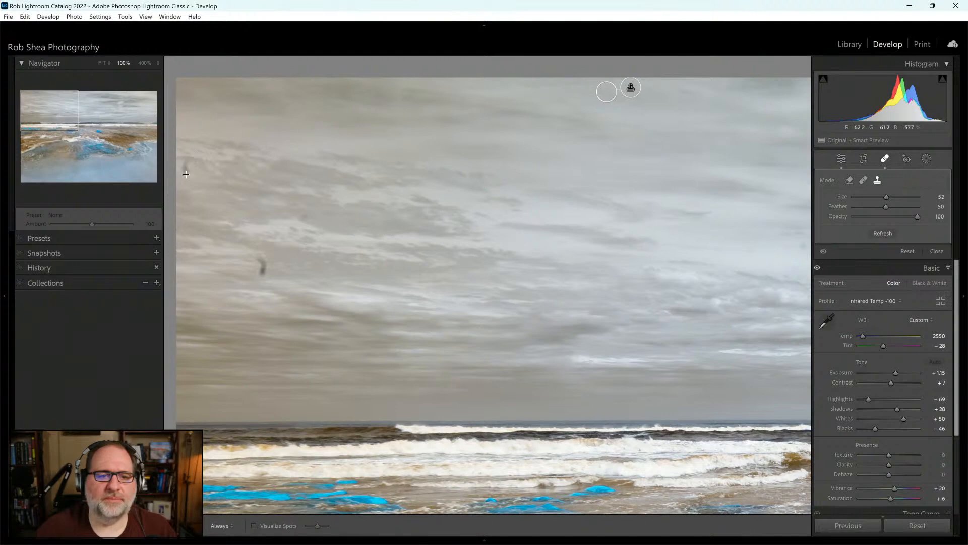
drag(189, 179, 188, 180)
drag(260, 256, 262, 274)
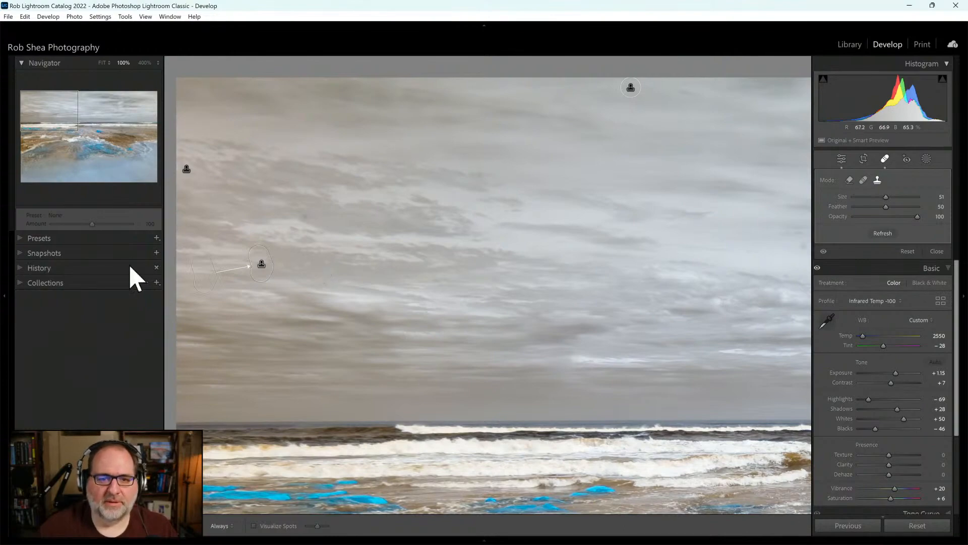
click(304, 217)
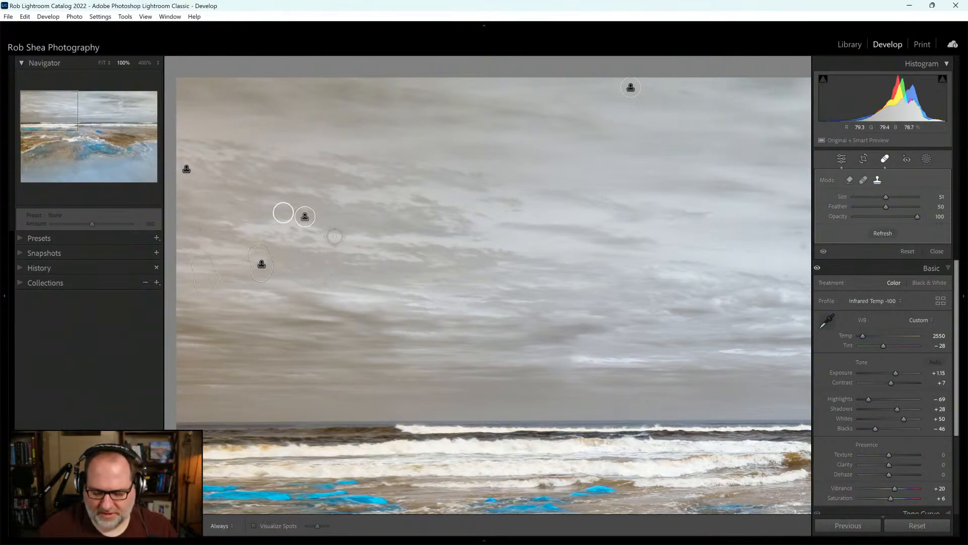
Clone out the small dark speck in the foreground water with brush size 45
key(Page_Down)
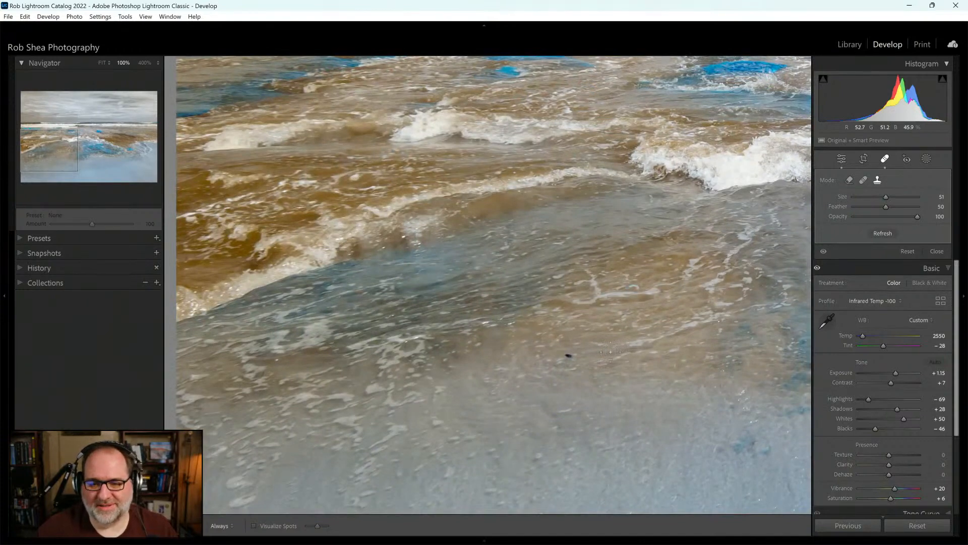
scroll(570, 355, down, 2)
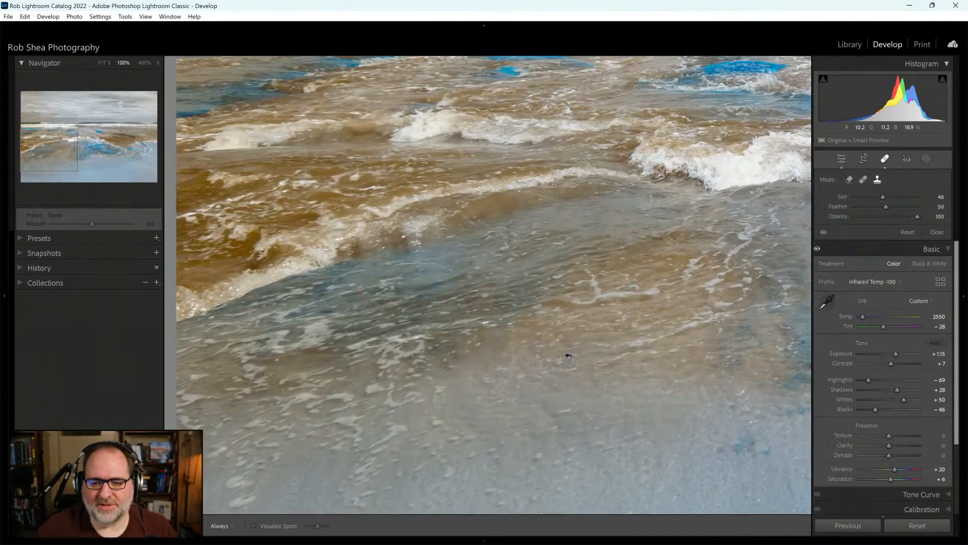
click(568, 357)
scroll(619, 362, down, 1)
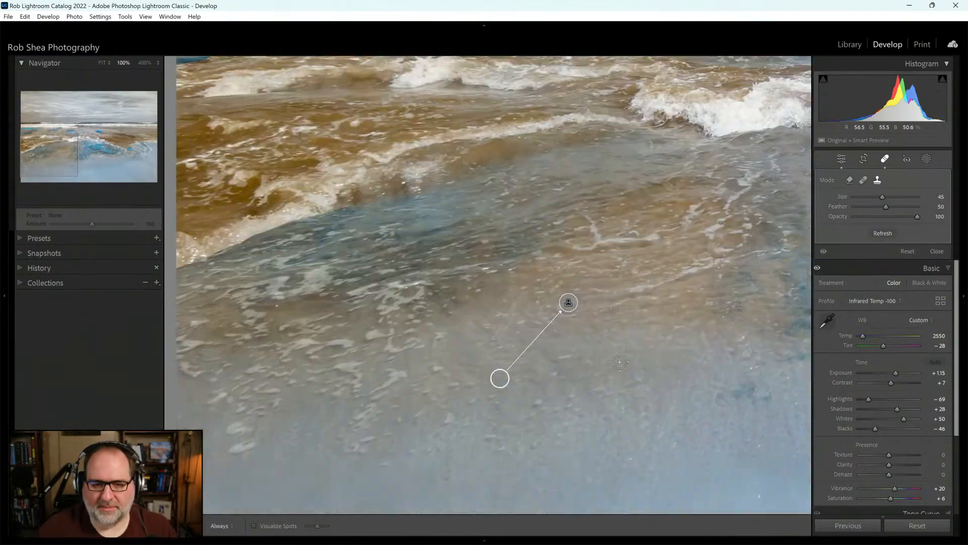
Clone out the three dust spots in the sky near the photo's upper right corner with brush size 41
key(Page_Down)
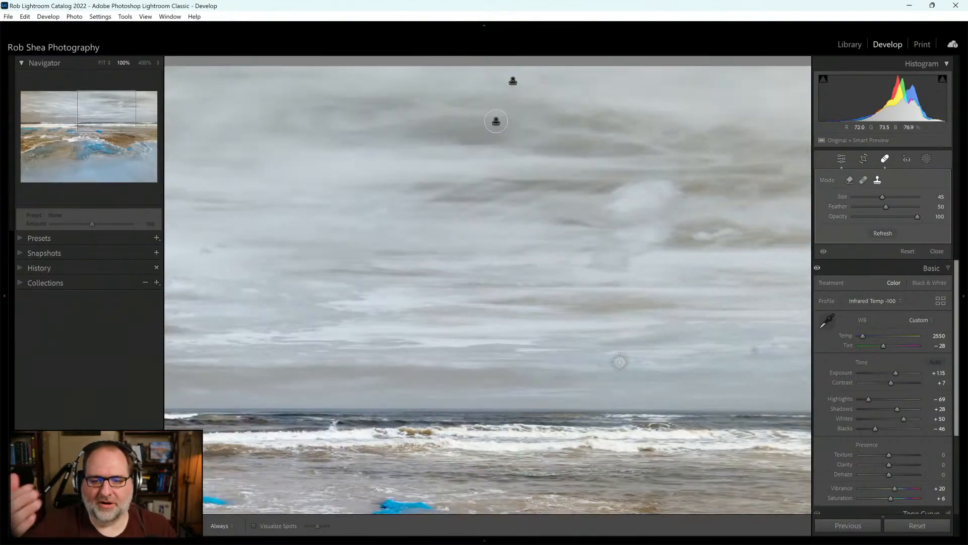
key(Page_Down)
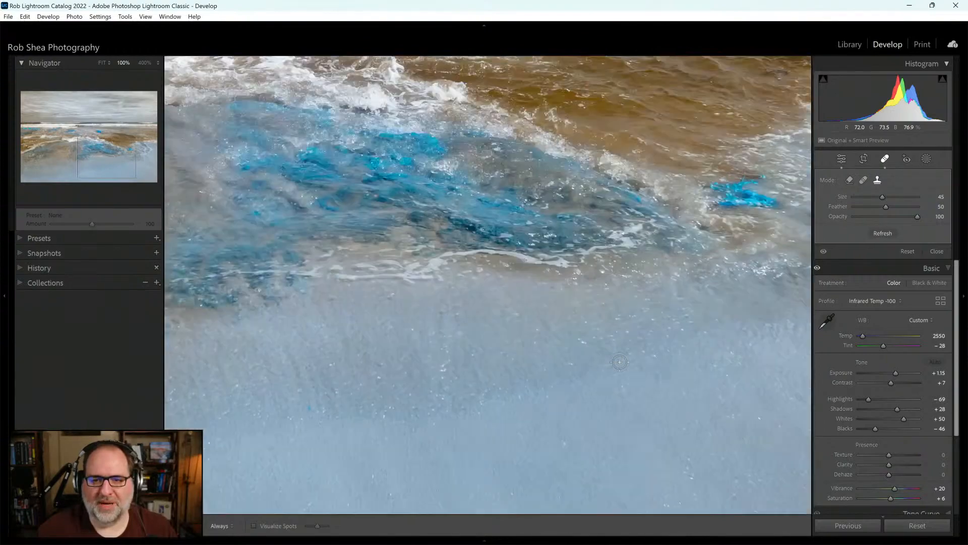
key(Page_Up)
key(Page_Down)
key(Page_Down)
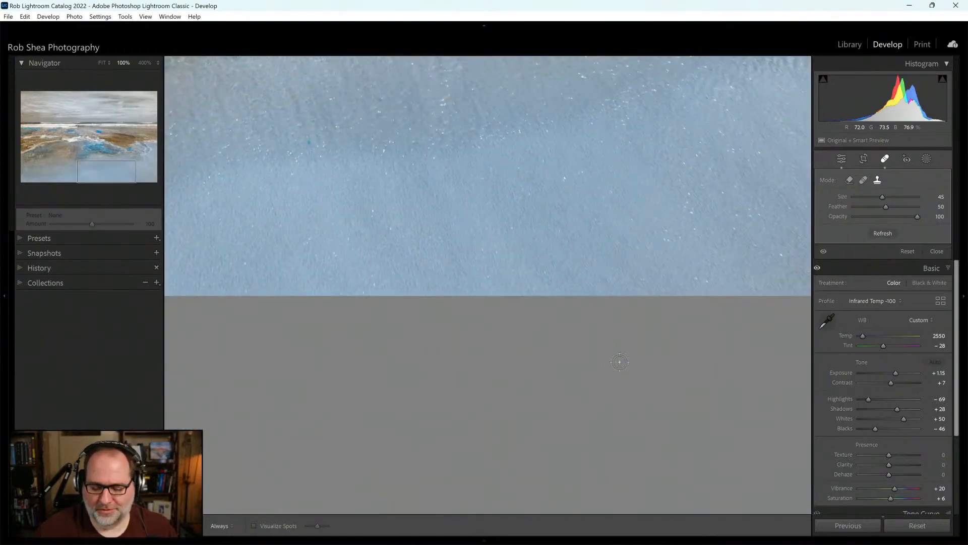
key(Page_Down)
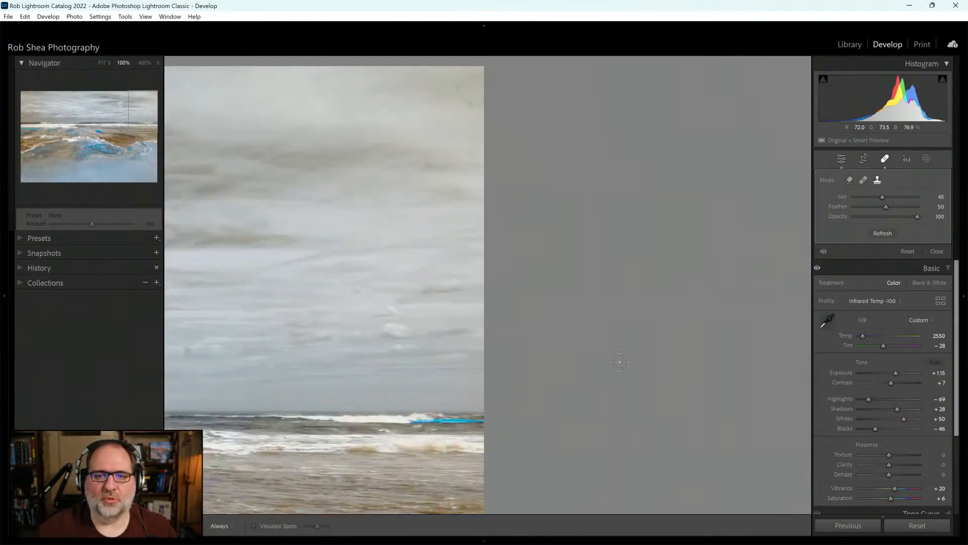
key([)
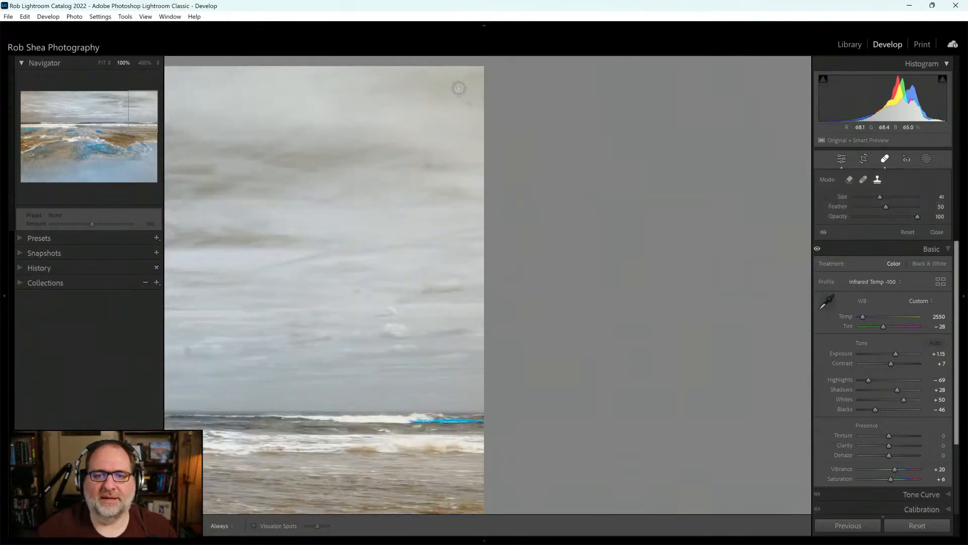
click(459, 88)
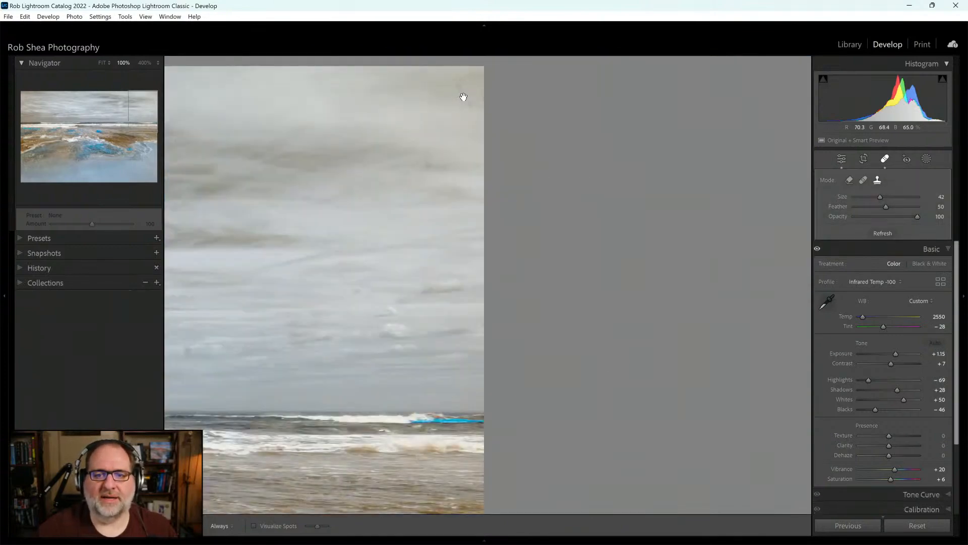
click(427, 164)
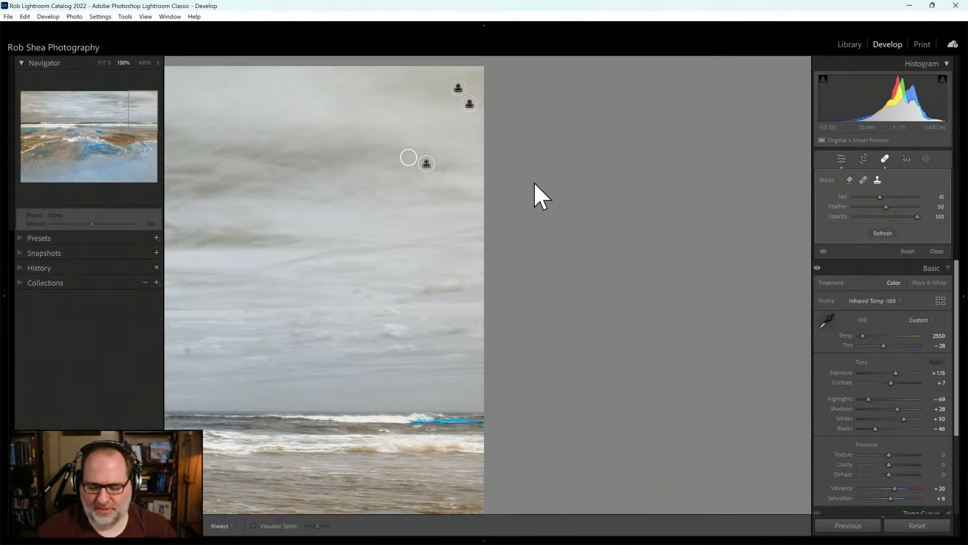
Clone out the dust marks on the wet sand at the photo's right edge with brush size 41, and return to the Fit view
scroll(534, 183, down, 10)
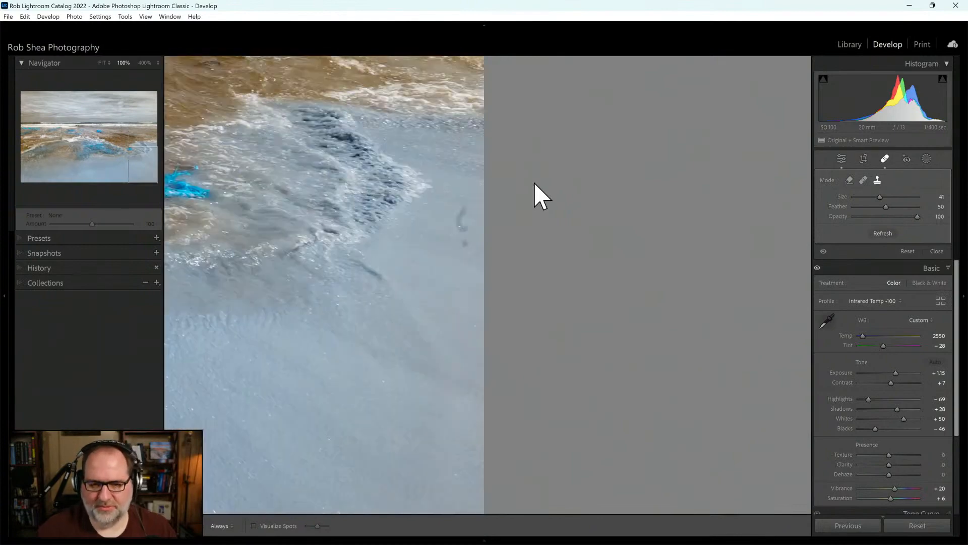
scroll(534, 182, up, 5)
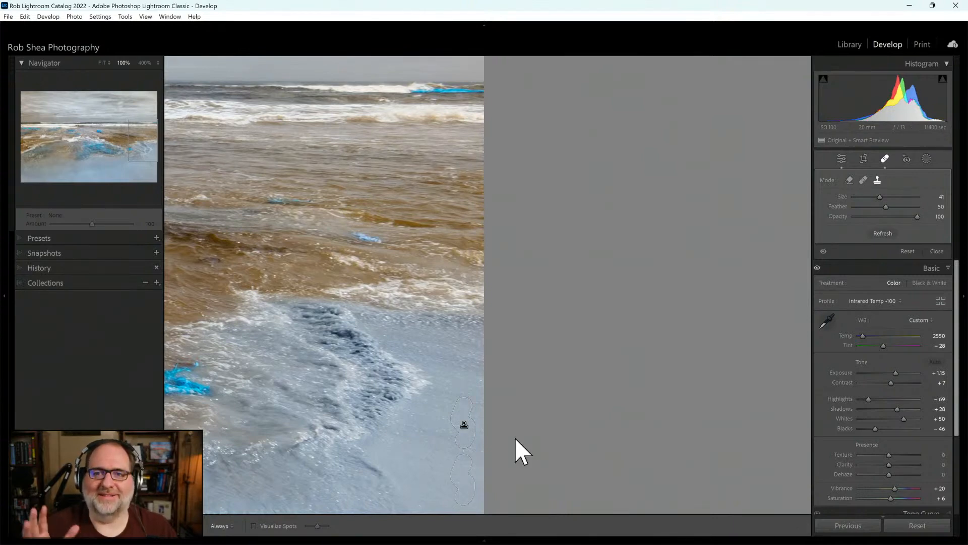
click(102, 63)
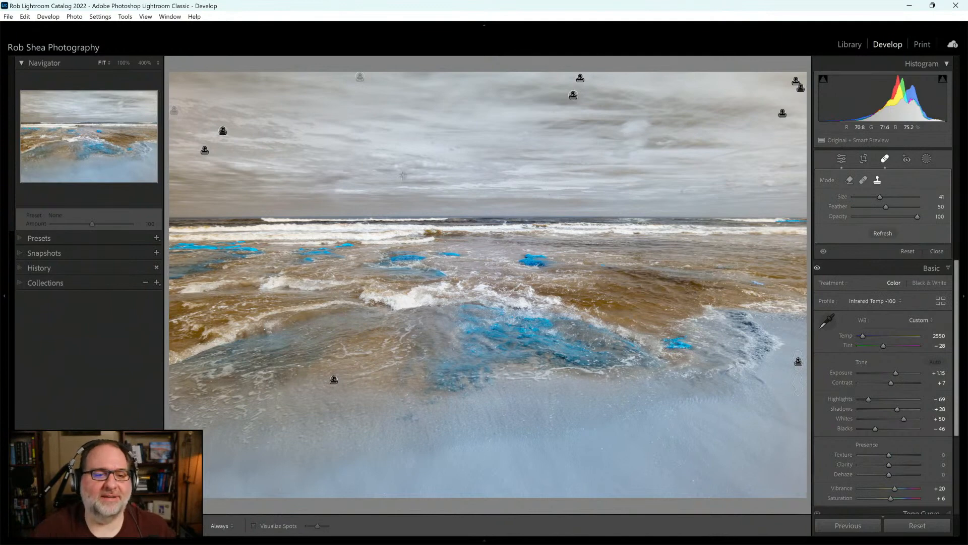
click(156, 238)
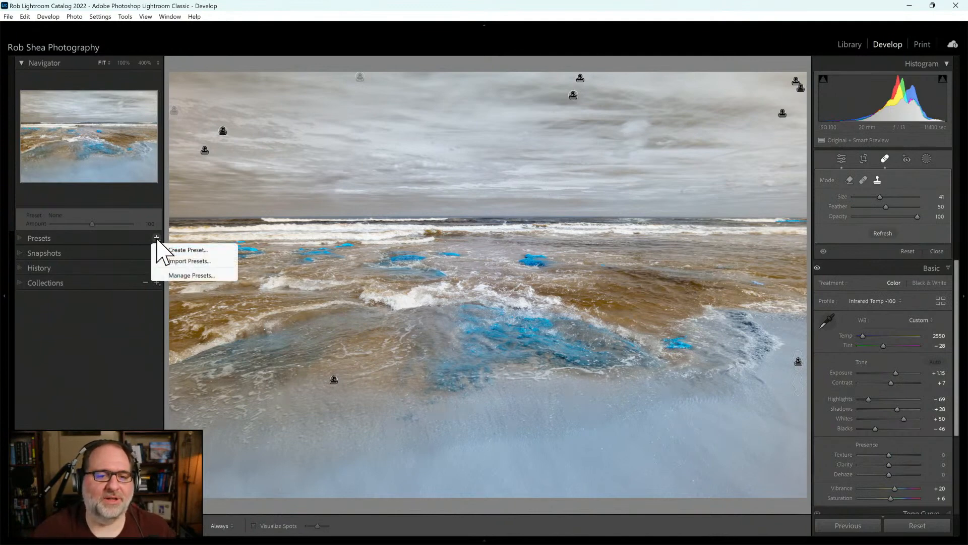
key(ctrl+shift+n)
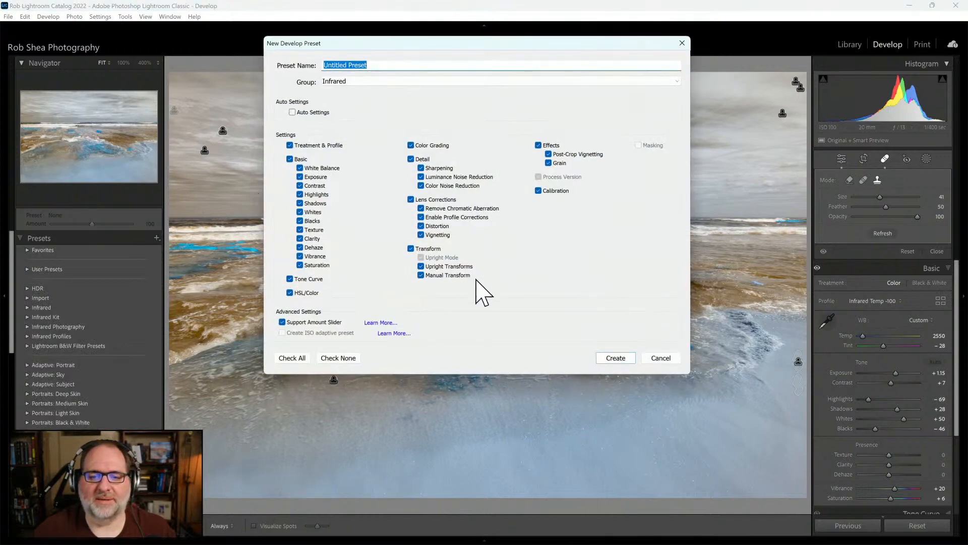
click(336, 357)
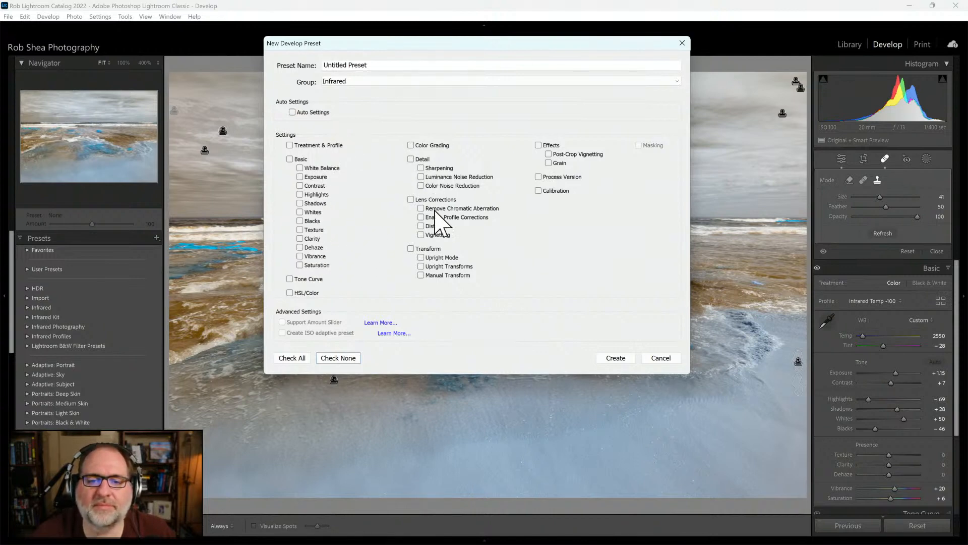
click(660, 358)
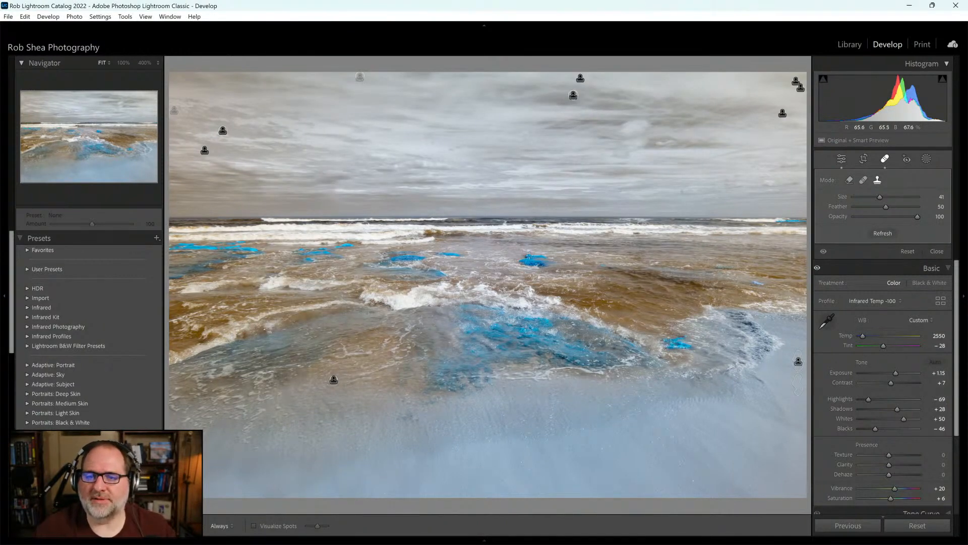
Finish spot removal and apply the Z5 -100 RB color-swap profile to the seascape
click(886, 159)
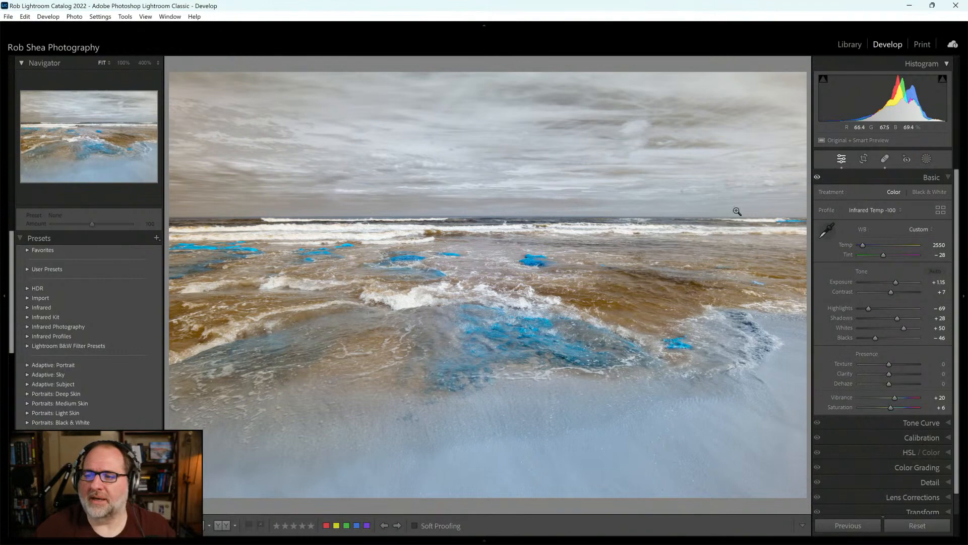
click(939, 212)
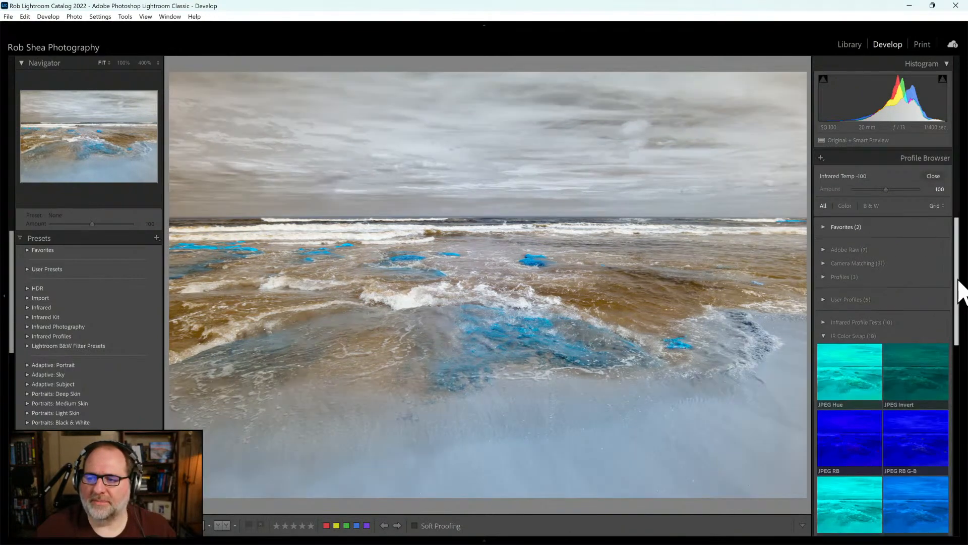
drag(957, 281, 958, 471)
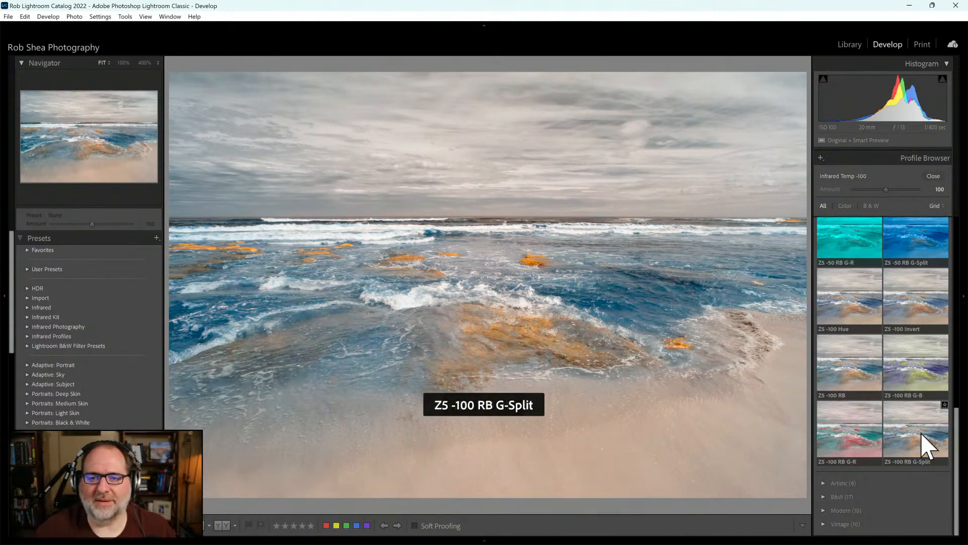
click(857, 373)
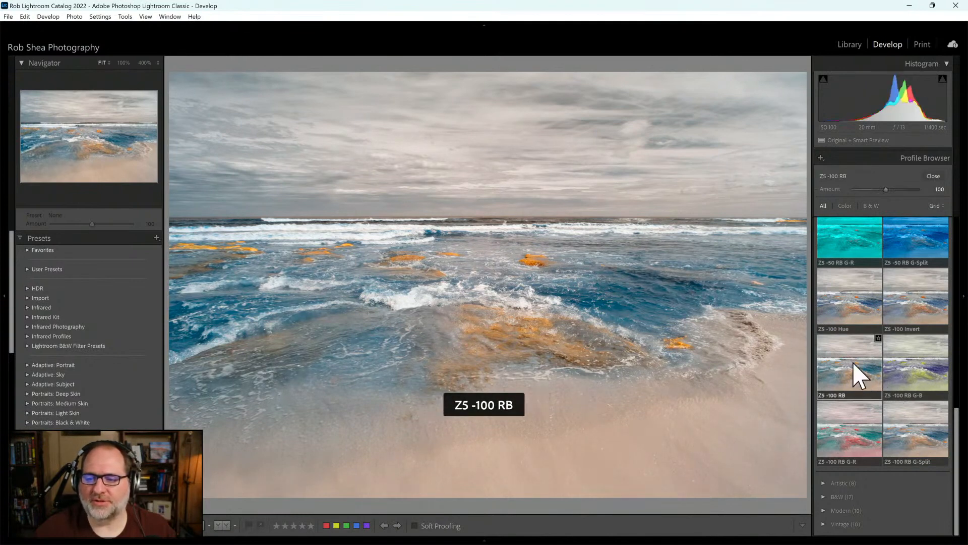
click(934, 177)
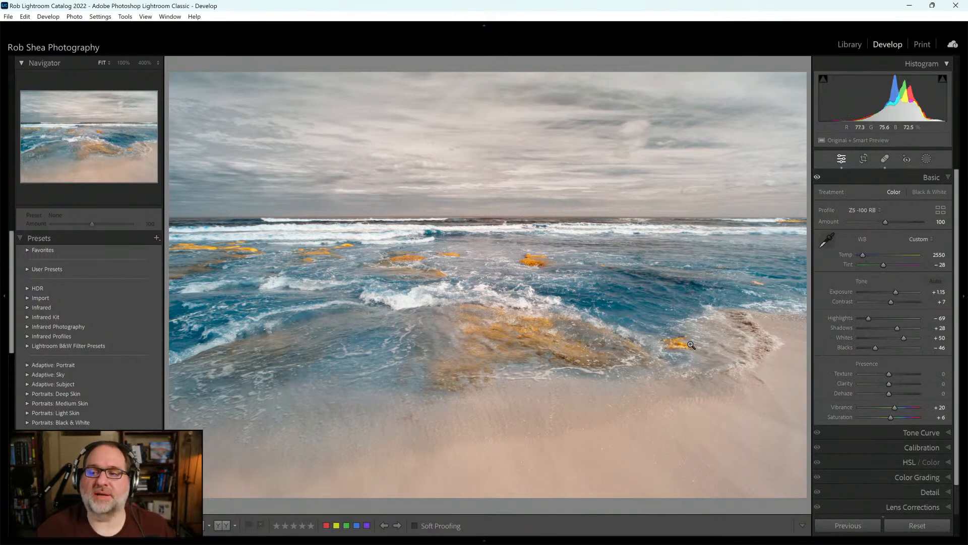
Add a sky mask to the seascape and set its Dehaze to 21
click(926, 160)
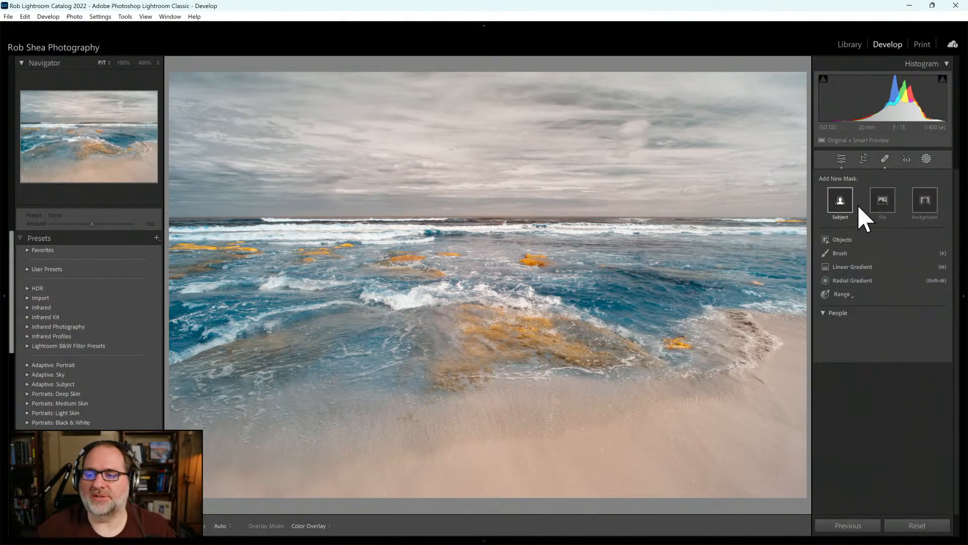
click(881, 214)
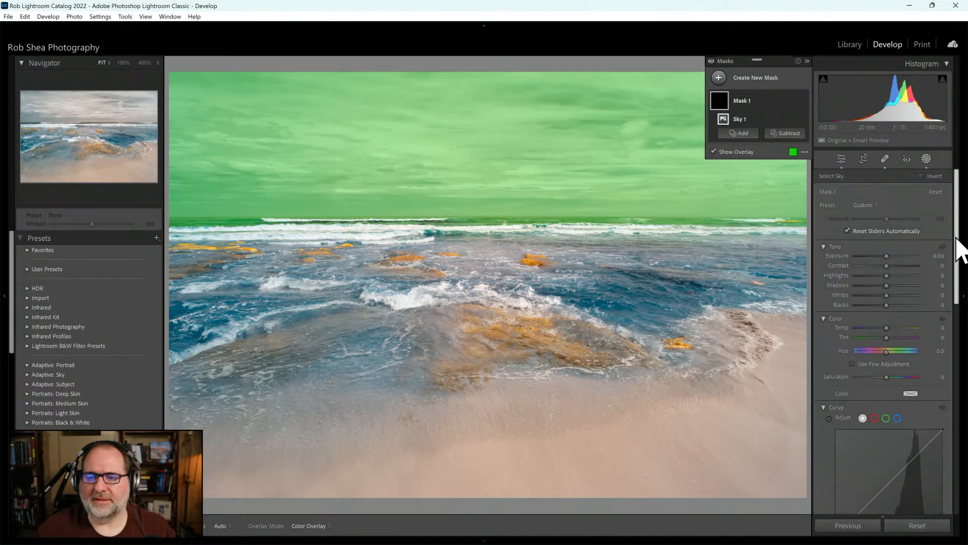
drag(957, 240, 957, 378)
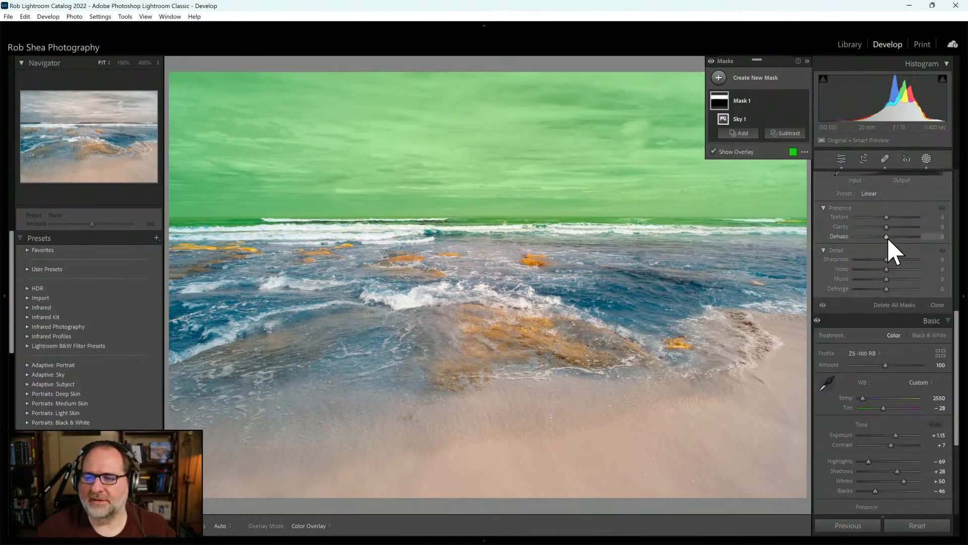
drag(887, 237, 892, 240)
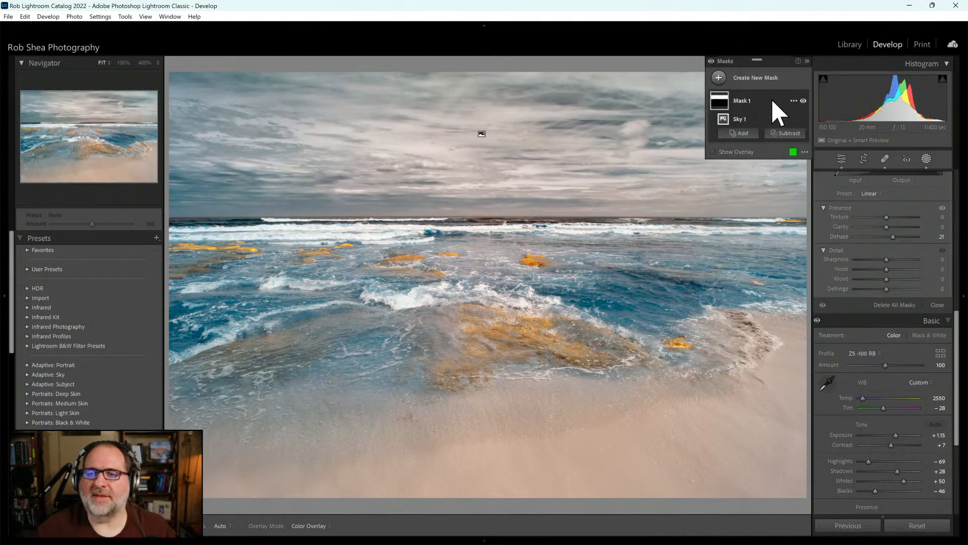
Duplicate and invert the sky mask to cover the water and sand, and set its Texture to 19 and Clarity to 17
right_click(725, 104)
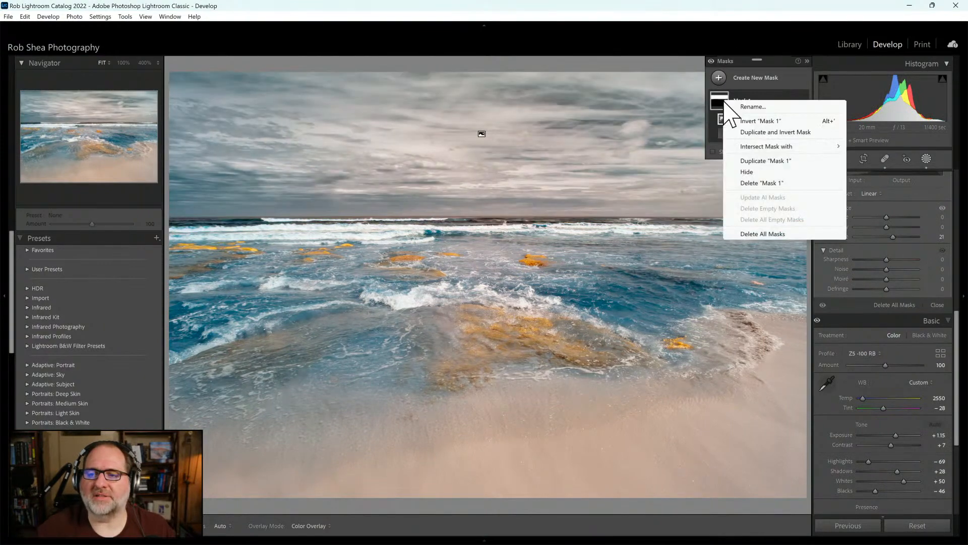
click(768, 132)
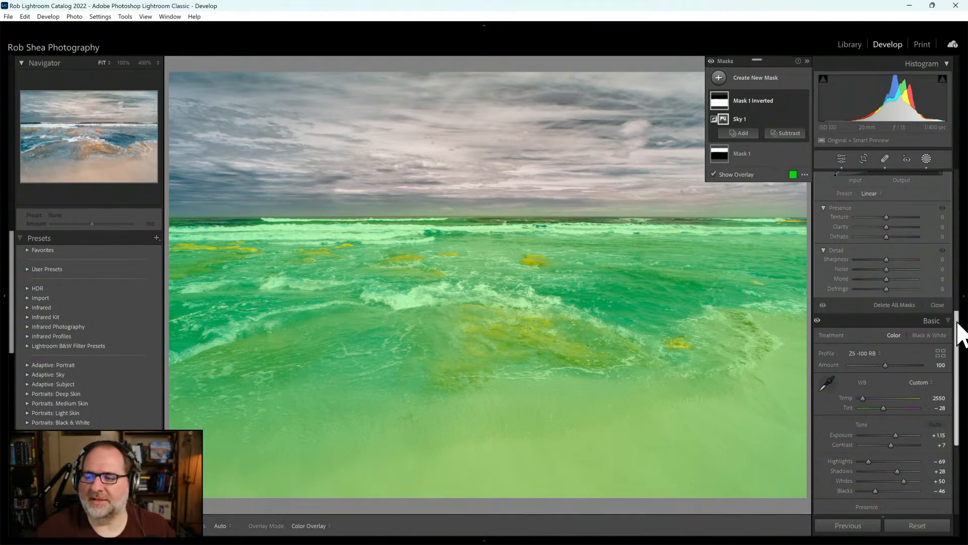
drag(958, 324, 958, 270)
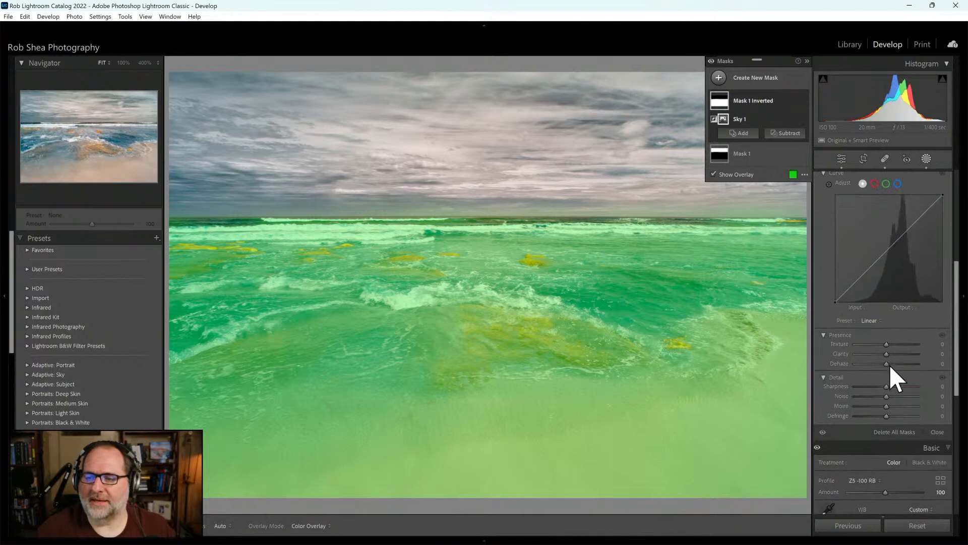
drag(884, 343, 892, 353)
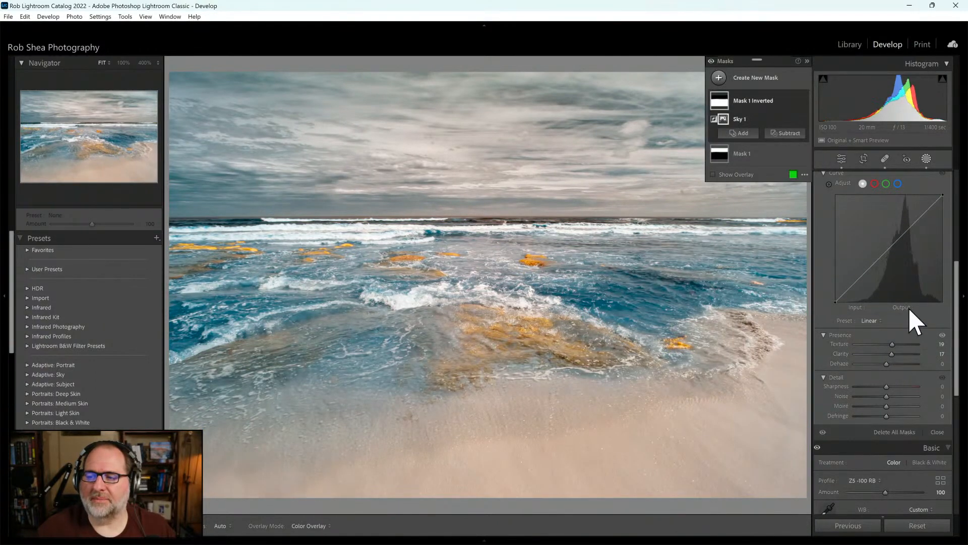
Give the inverted mask a Medium Contrast curve, Contrast 13 and Dehaze 8, and close masking
click(880, 320)
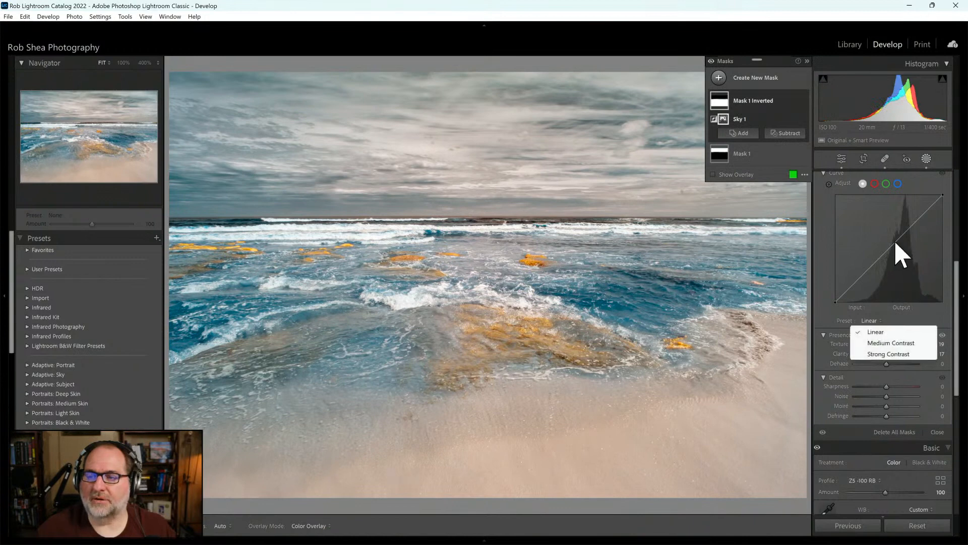
click(894, 341)
scroll(951, 335, up, 5)
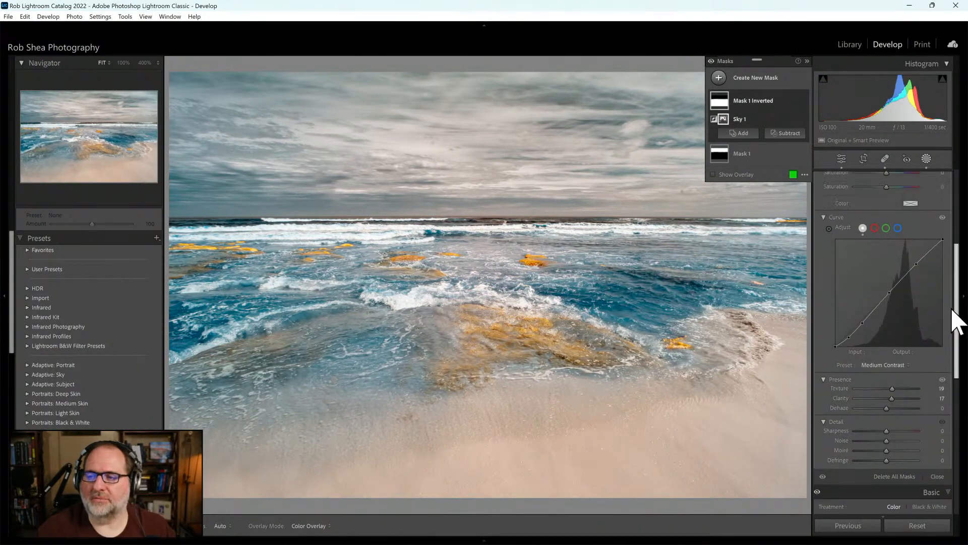
drag(890, 257, 892, 258)
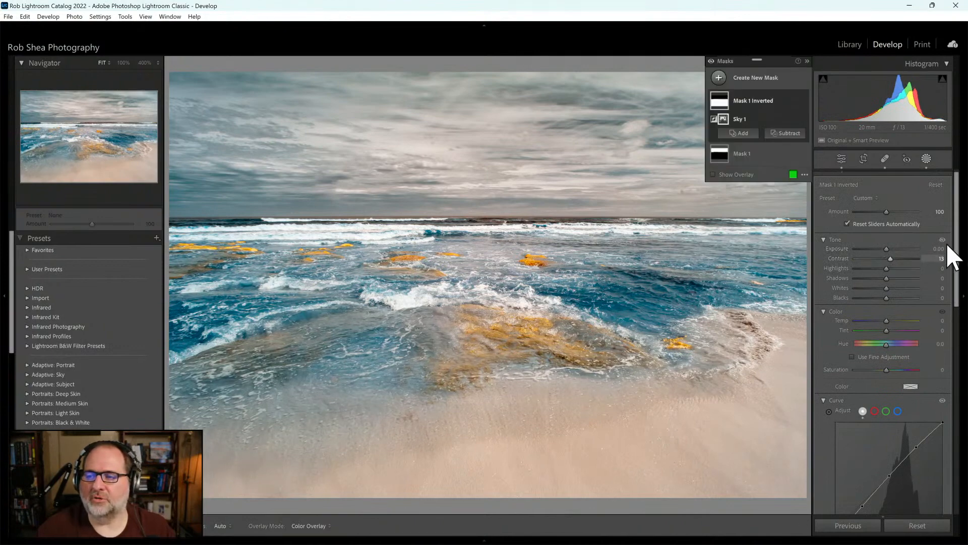
drag(956, 244, 908, 328)
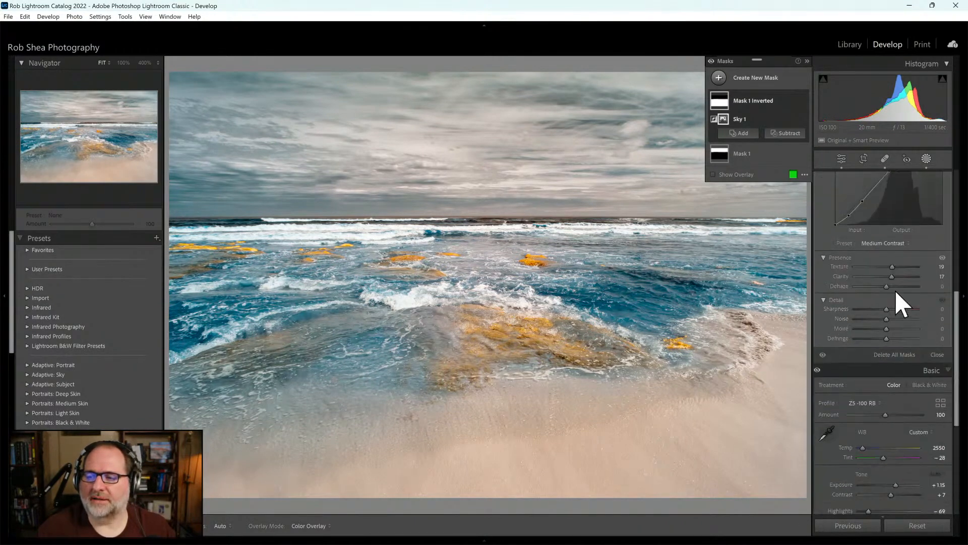
drag(886, 286, 891, 287)
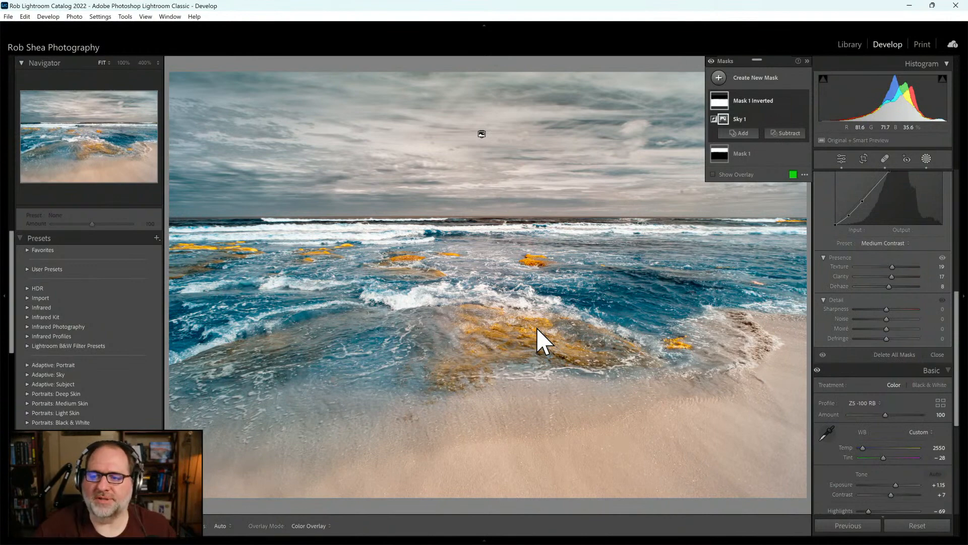
click(927, 159)
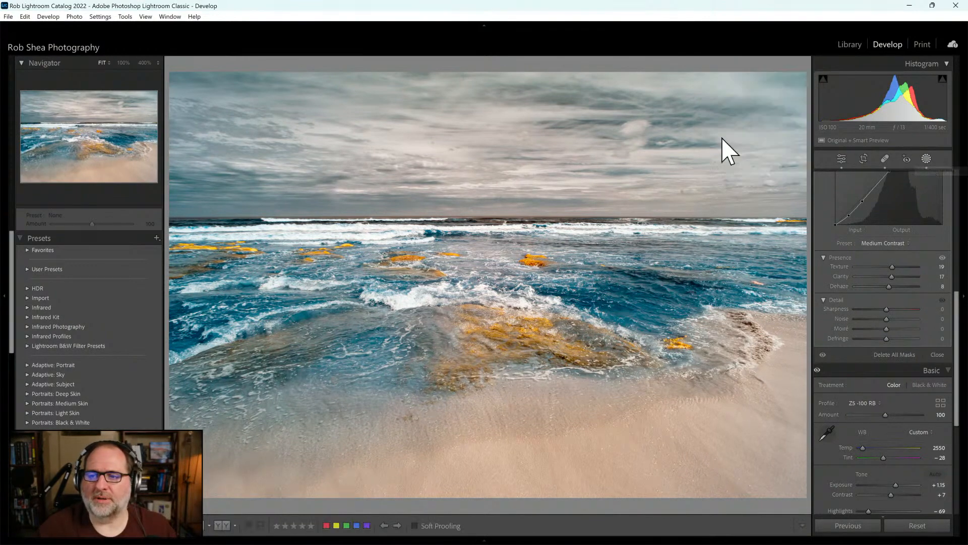
Go to the next photo, the red unedited valley landscape, and apply the Infrared Temp -100 profile
key(Right)
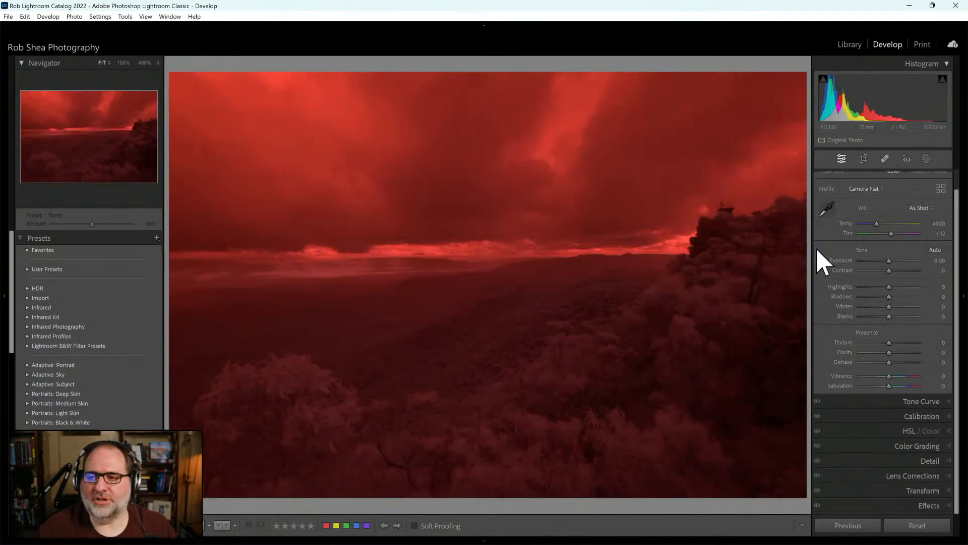
scroll(851, 257, up, 1)
click(877, 210)
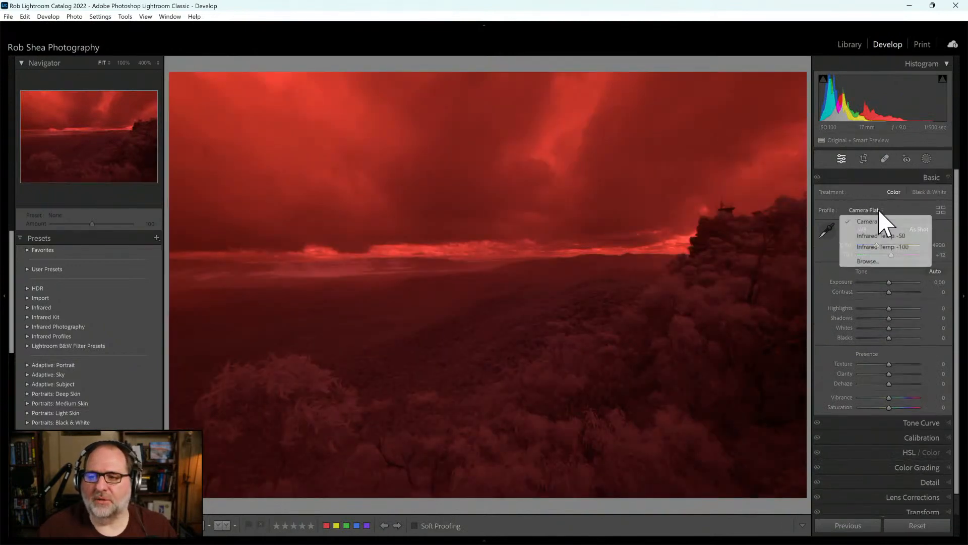
click(887, 247)
Set the valley photo's white balance by sampling the clouds just above the horizon, and set Exposure to +1.97
click(827, 231)
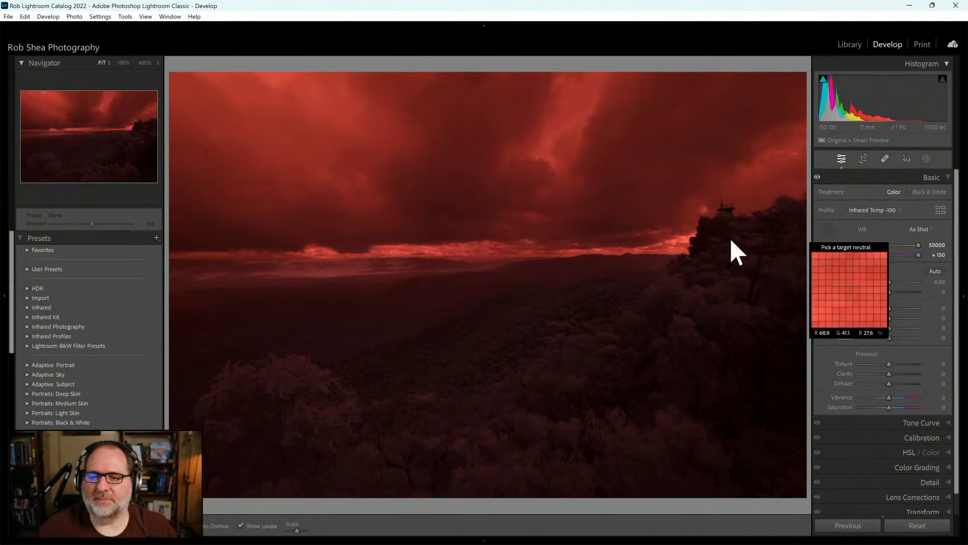
click(492, 221)
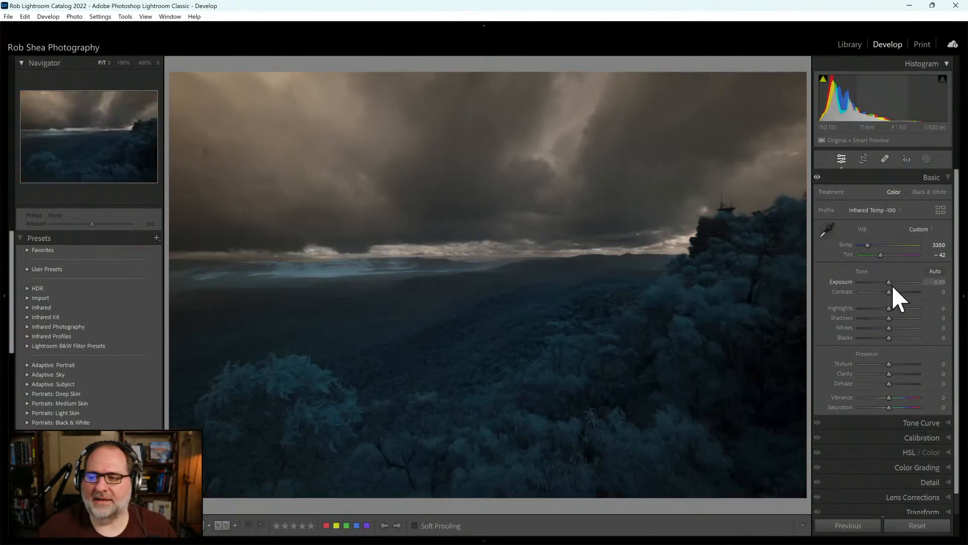
drag(887, 282, 900, 283)
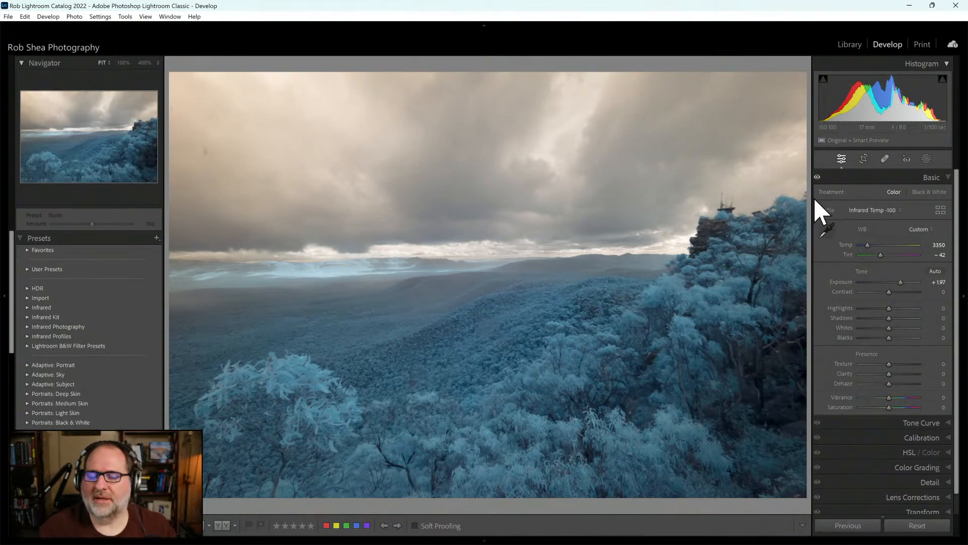
Try the Z5 -100 RB color-swap profile on the valley photo and return to the Infrared Temp -100 profile
click(939, 210)
click(926, 283)
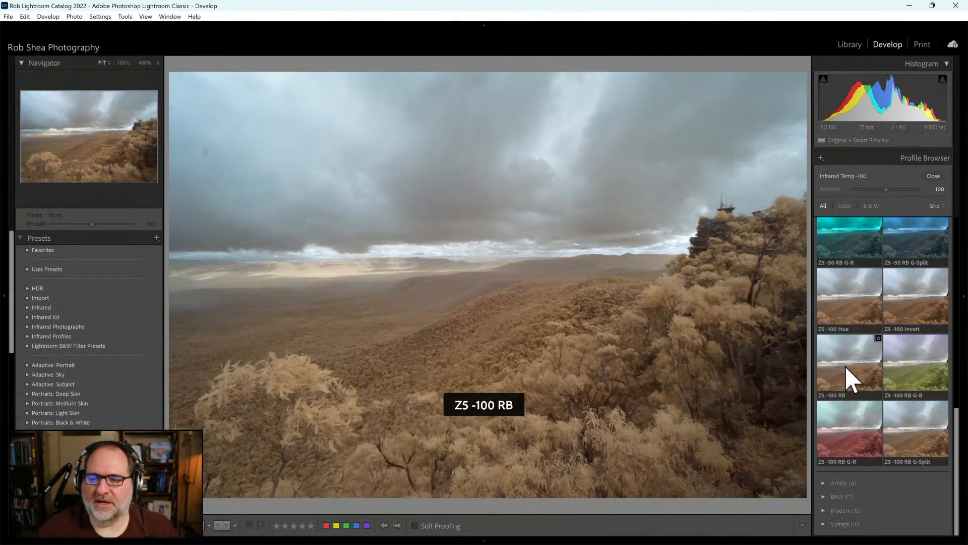
click(853, 374)
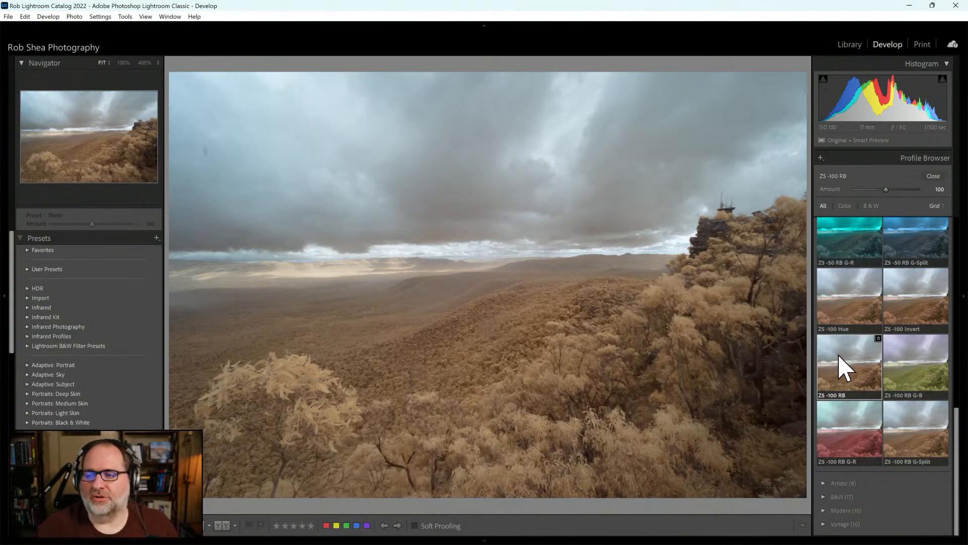
click(853, 283)
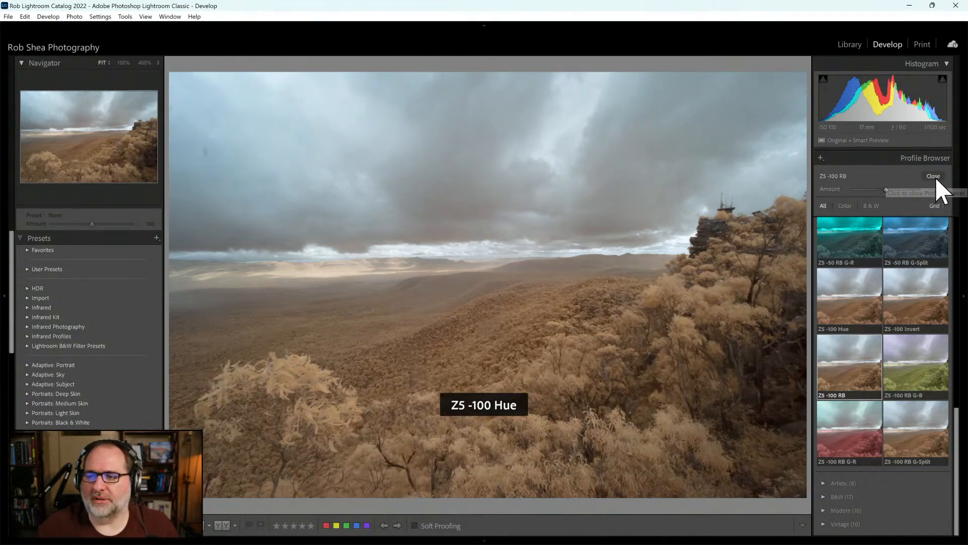
scroll(903, 265, up, 10)
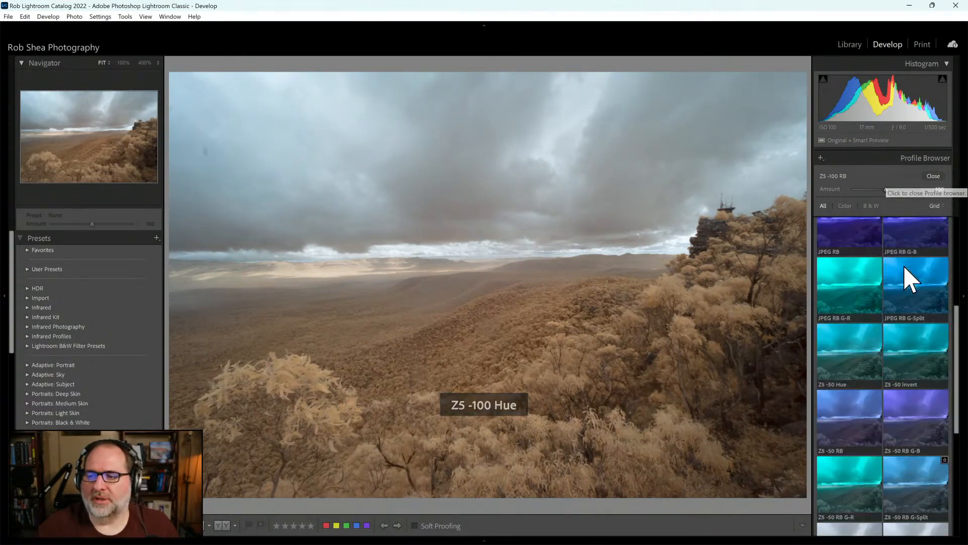
click(932, 176)
click(875, 209)
click(883, 247)
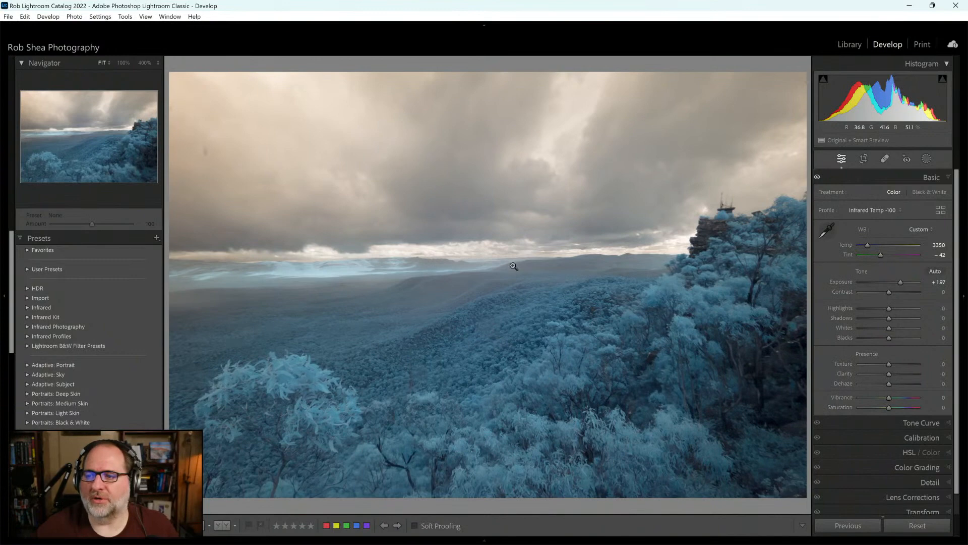
Compare the Z5 -100 color-swap profiles on the valley photo and apply Z5 -100 Invert
click(940, 211)
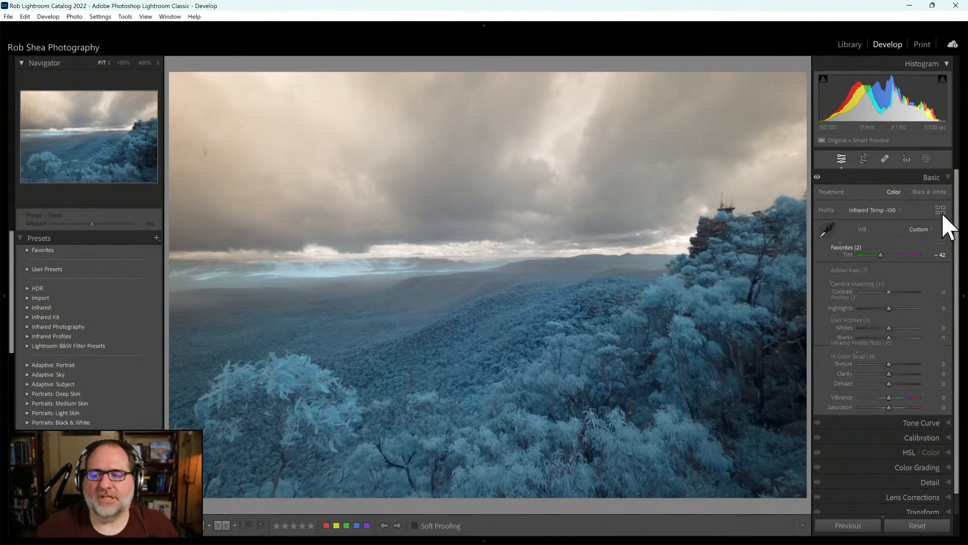
drag(958, 270, 960, 446)
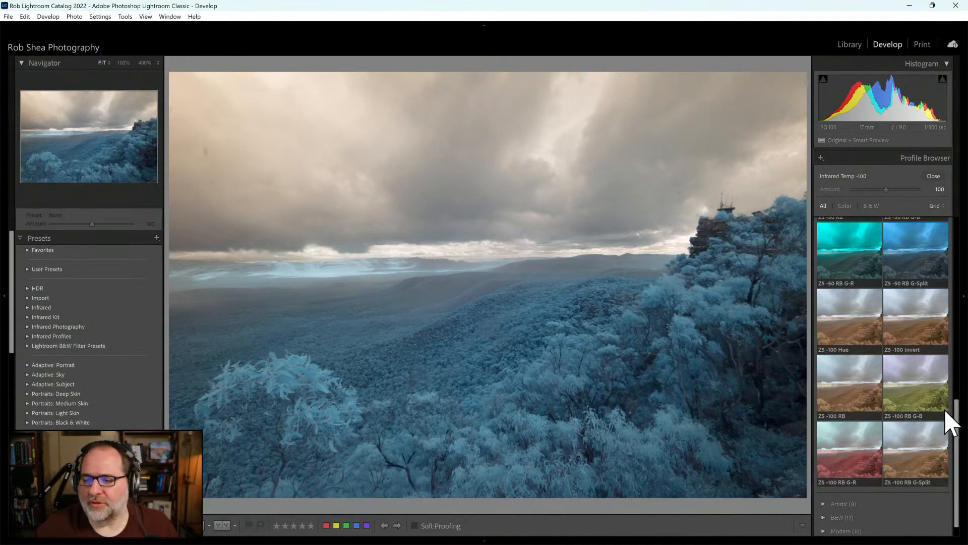
click(925, 464)
click(838, 402)
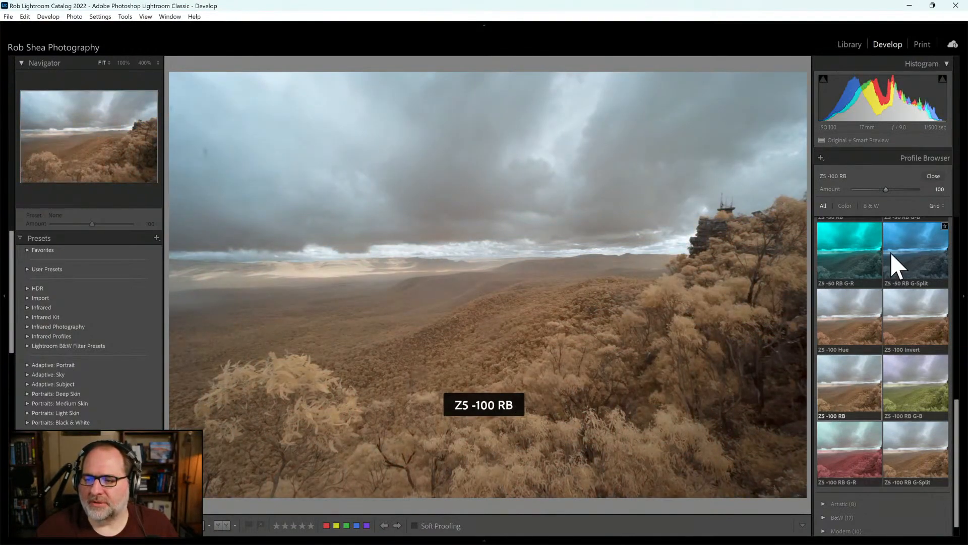
click(923, 323)
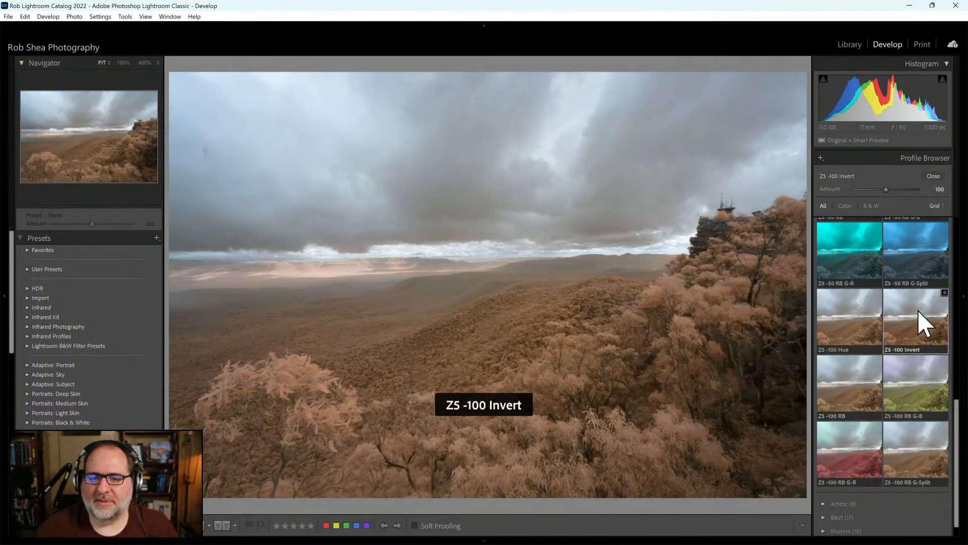
click(931, 178)
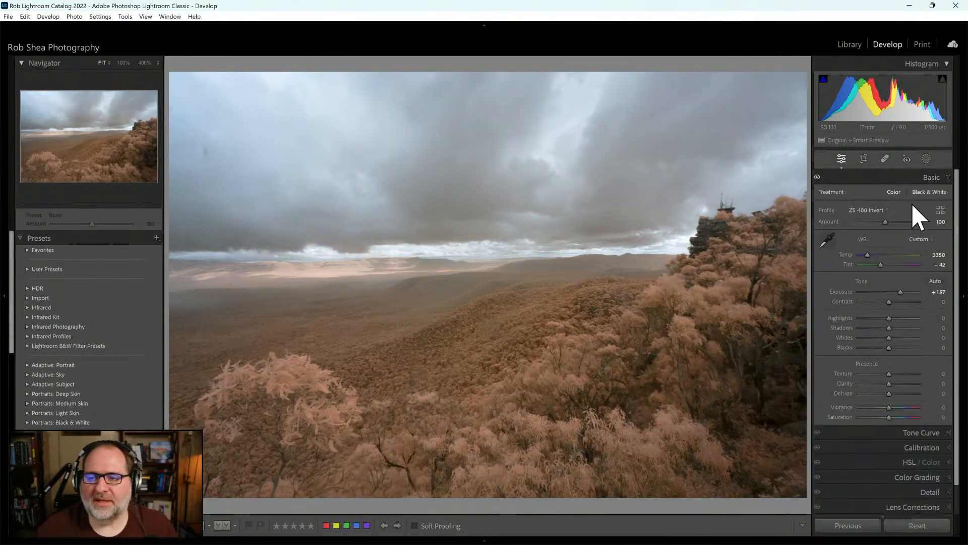
Add a sky mask to the valley photo and set its Dehaze to 38
click(927, 156)
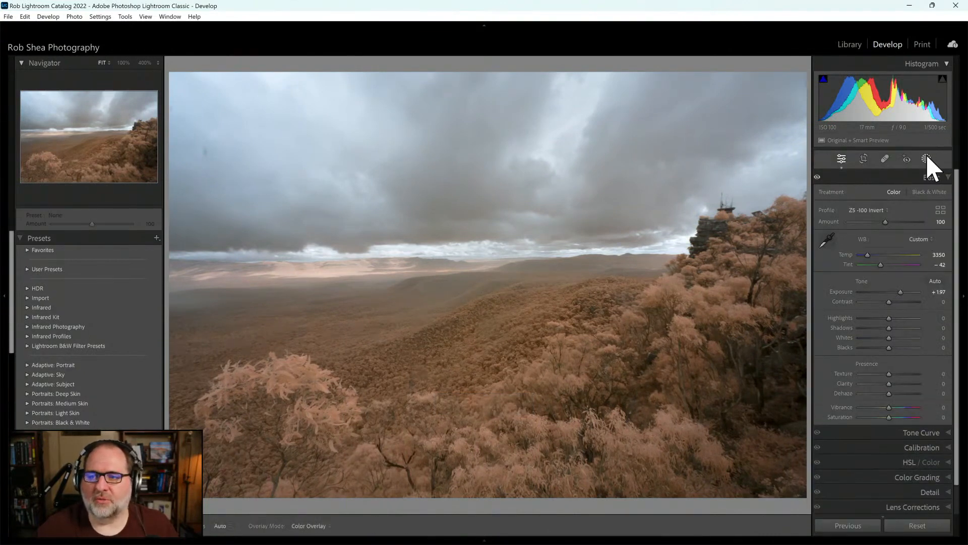
click(882, 201)
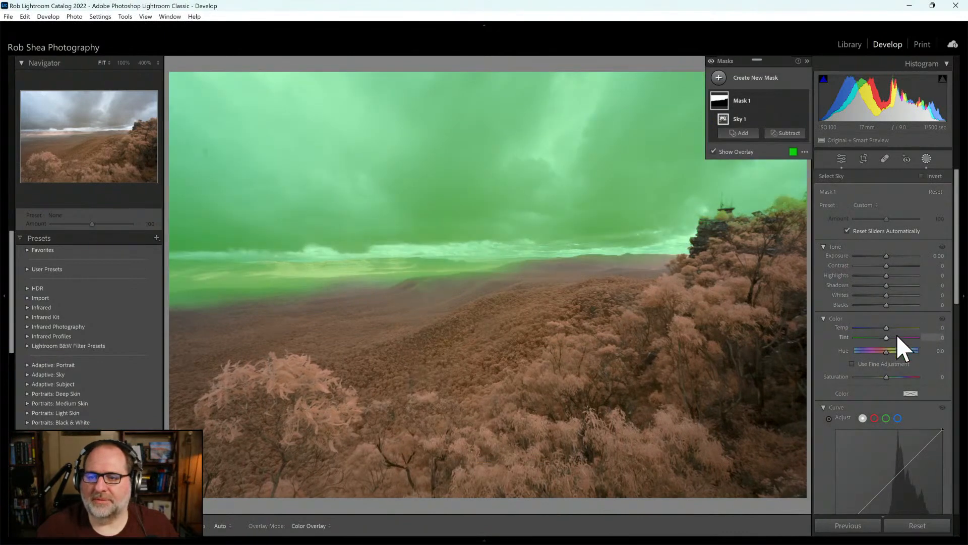
scroll(898, 329, down, 5)
drag(890, 318, 899, 318)
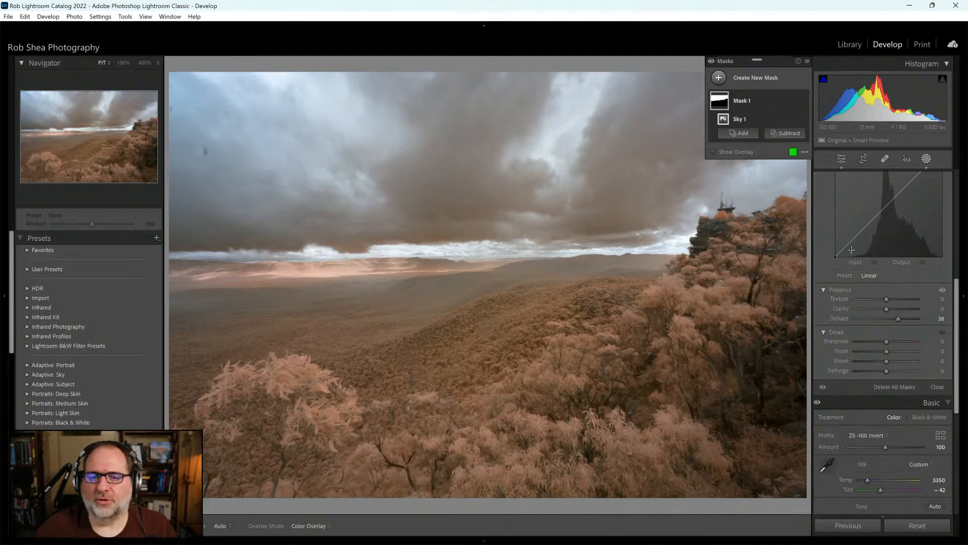
Try warming the sky mask with Temp values of 18 and 13, and reset its Temp
drag(957, 302, 958, 240)
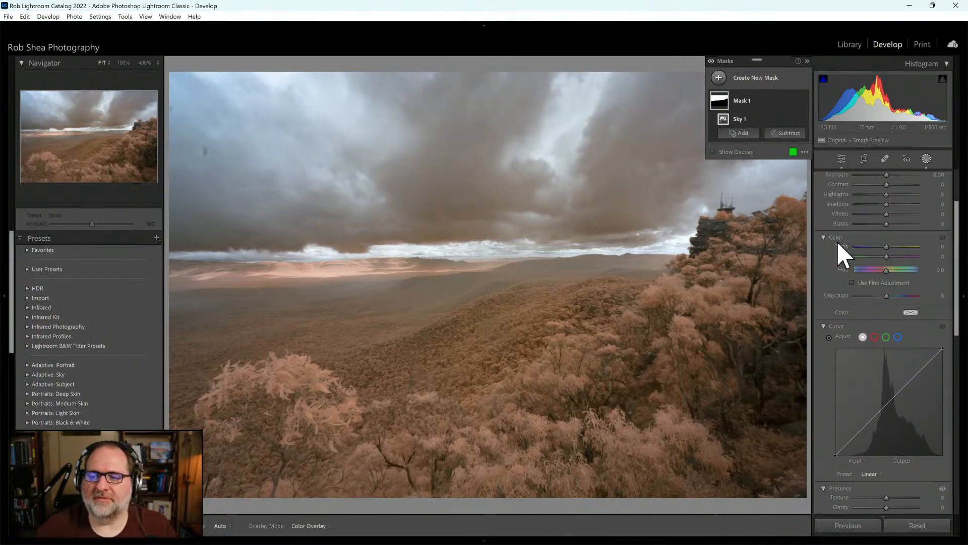
mouse_move(887, 247)
mouse_down()
mouse_move(879, 247)
mouse_move(889, 247)
mouse_up()
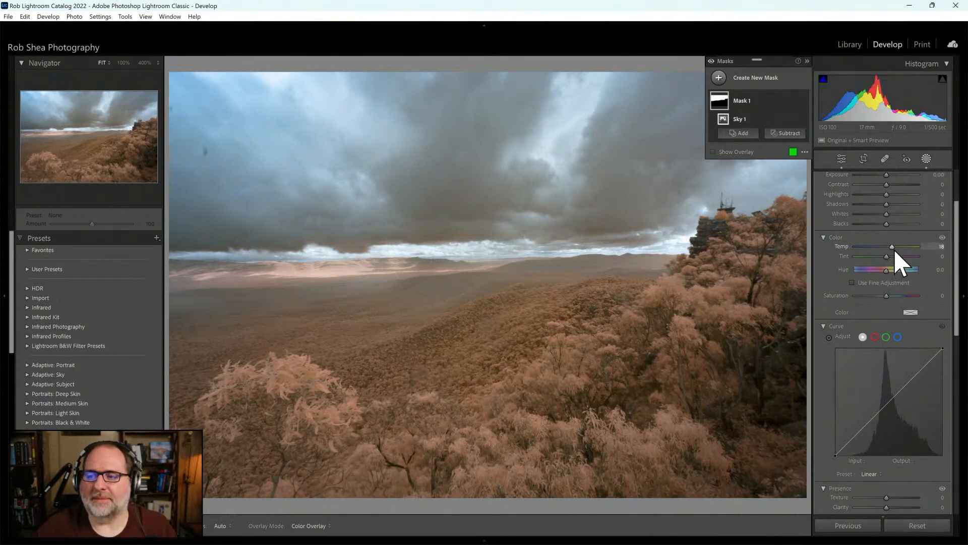
drag(893, 248, 892, 247)
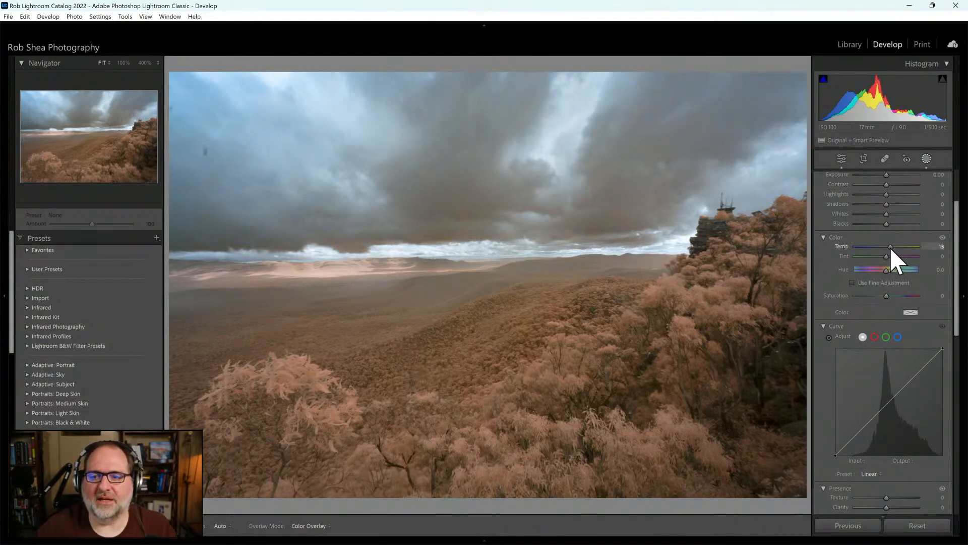
drag(889, 248, 887, 247)
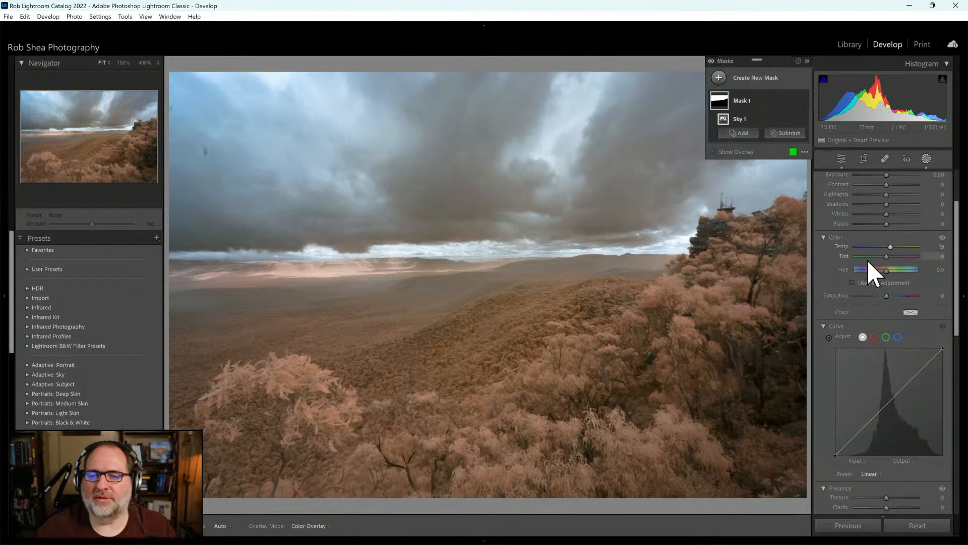
double_click(845, 246)
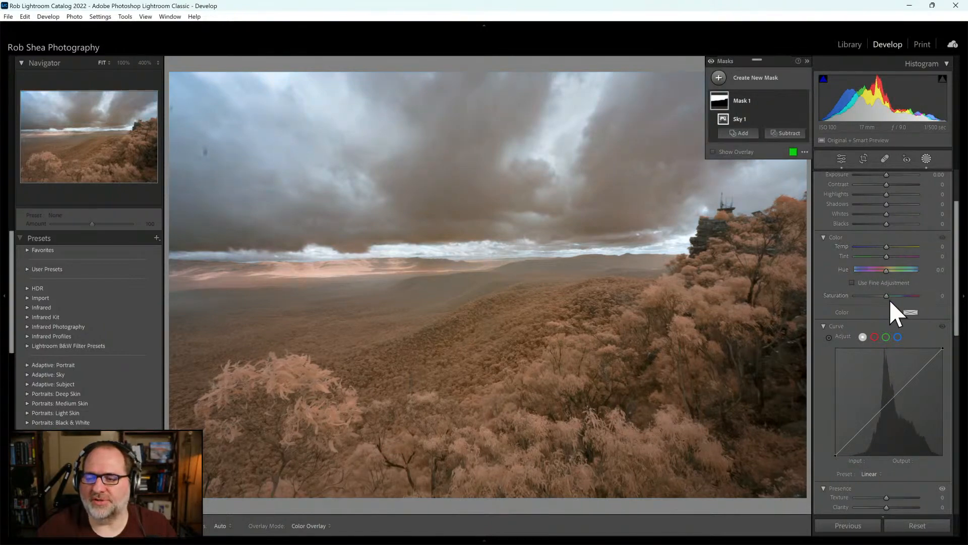
Set the sky mask's Saturation to -39 and its Tint to -15
drag(888, 297, 883, 297)
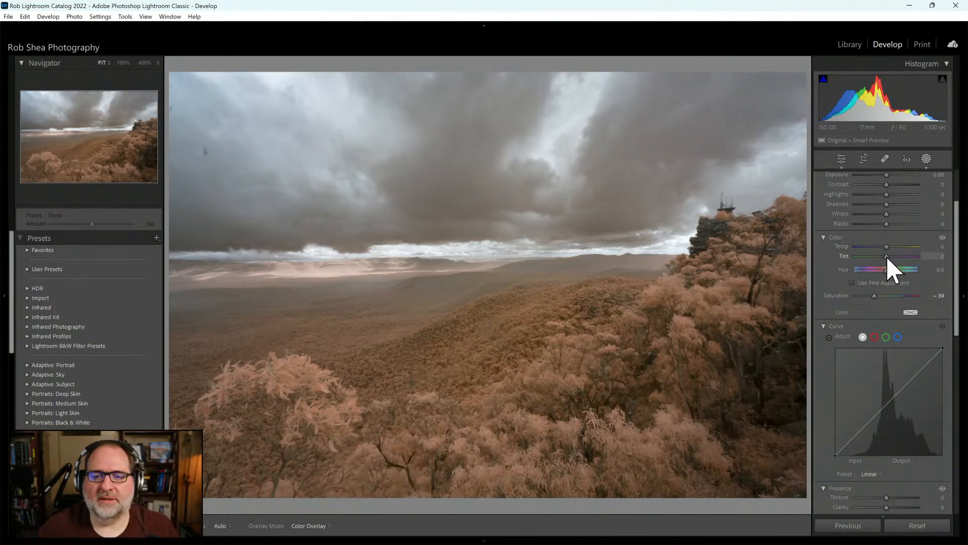
drag(891, 258, 882, 258)
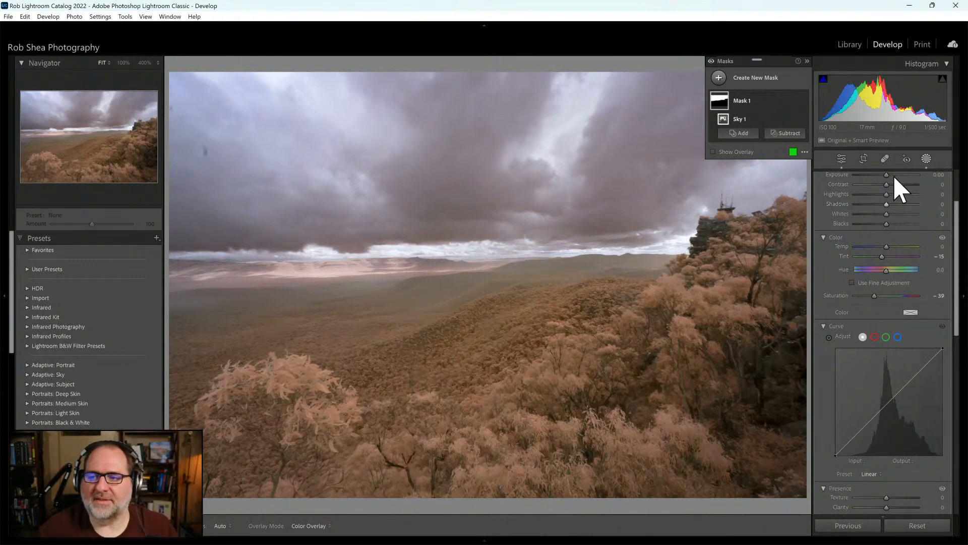
Duplicate and invert the sky mask to cover the land, and set its Texture to 14 and Clarity to 20
right_click(737, 102)
click(792, 133)
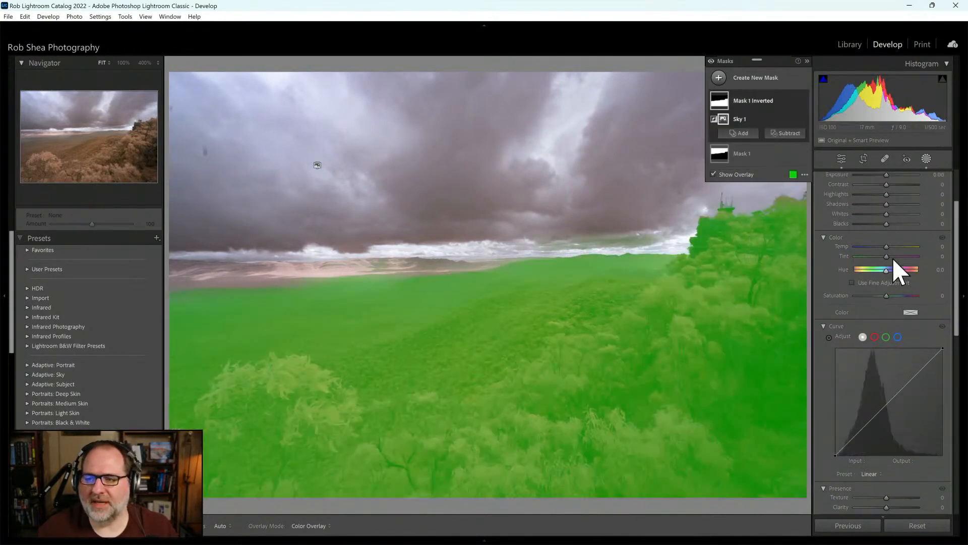
drag(959, 283, 959, 331)
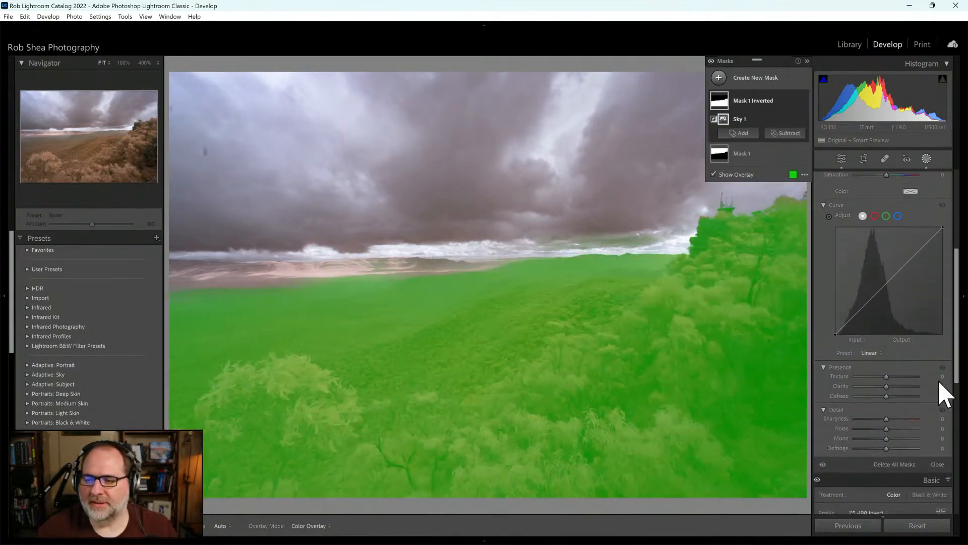
drag(888, 377, 894, 385)
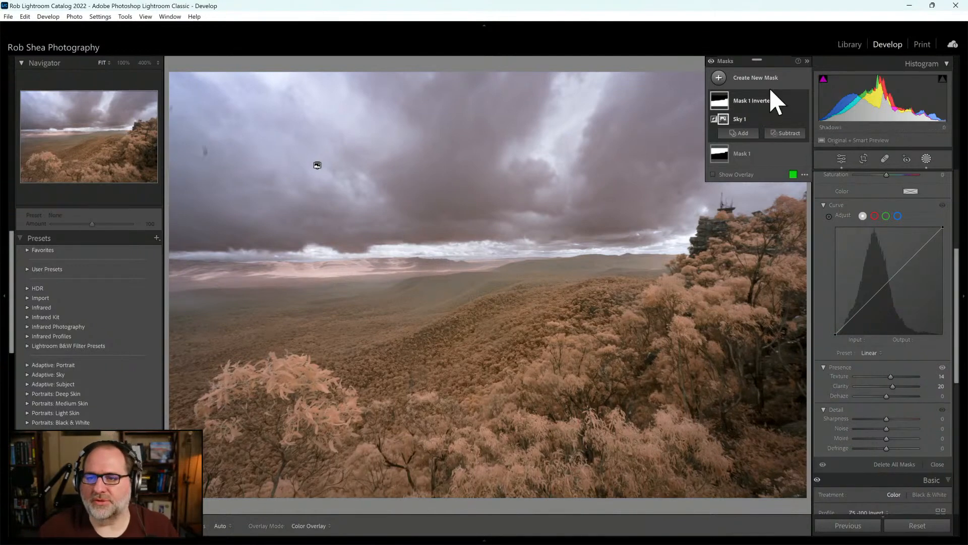
Create a brush mask over the bright band of distant hills below the horizon and set its Dehaze to 34
click(719, 78)
click(767, 171)
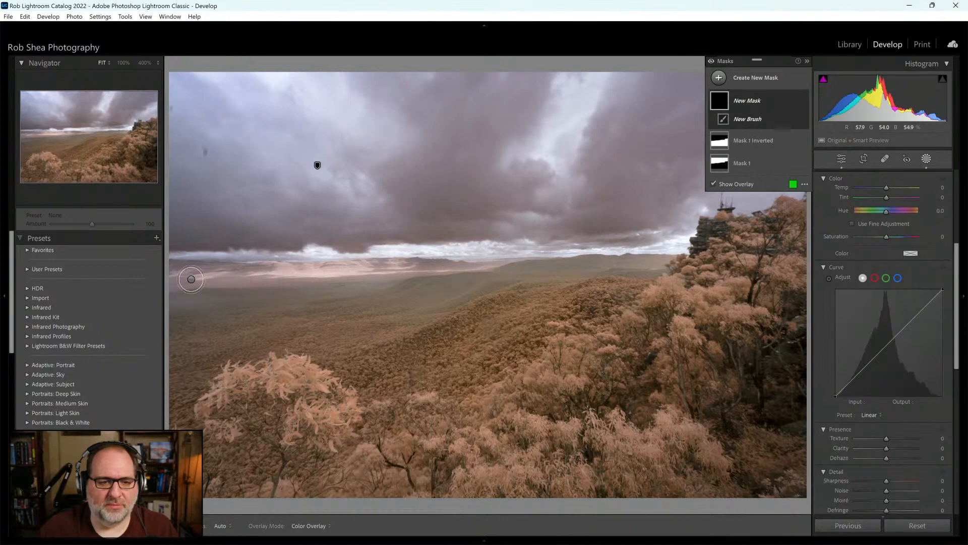
drag(186, 279, 506, 275)
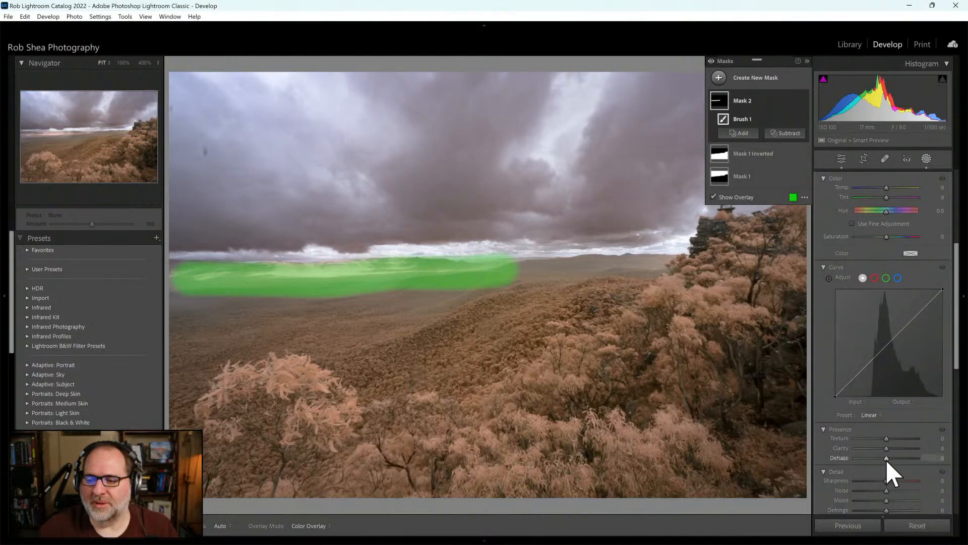
drag(885, 459, 898, 459)
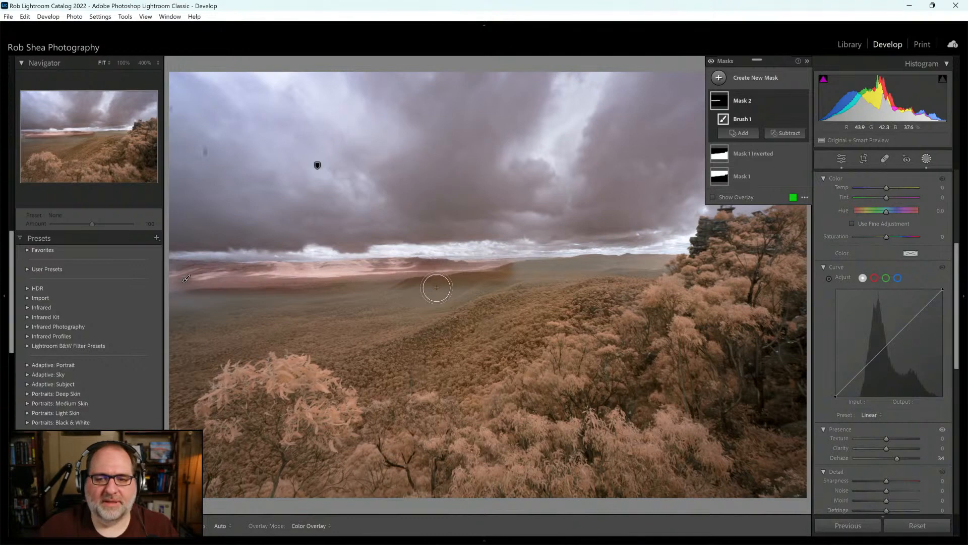
Erase the brush mask's dark spill below the distant hills, using an eraser of size 12 with Auto Mask on
scroll(923, 258, up, 5)
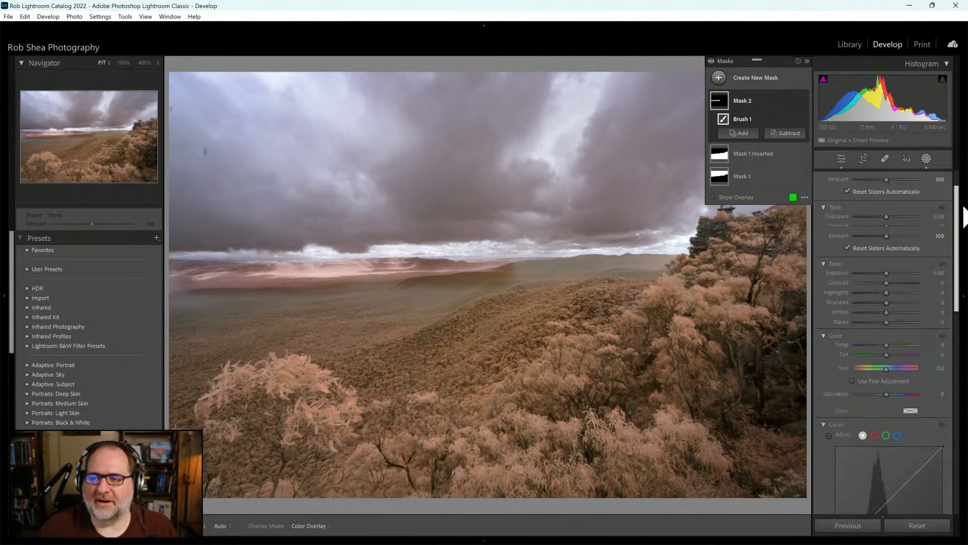
click(910, 188)
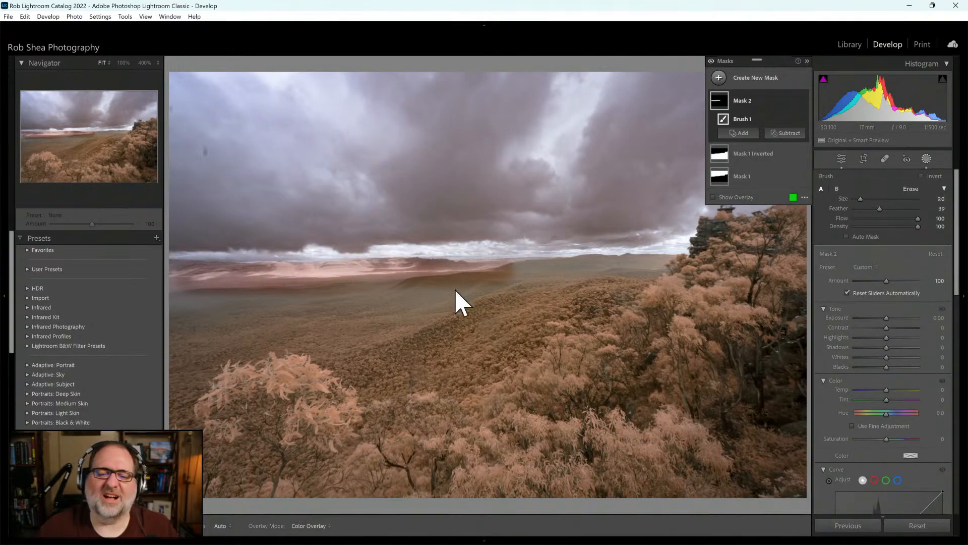
key(h)
key(h)
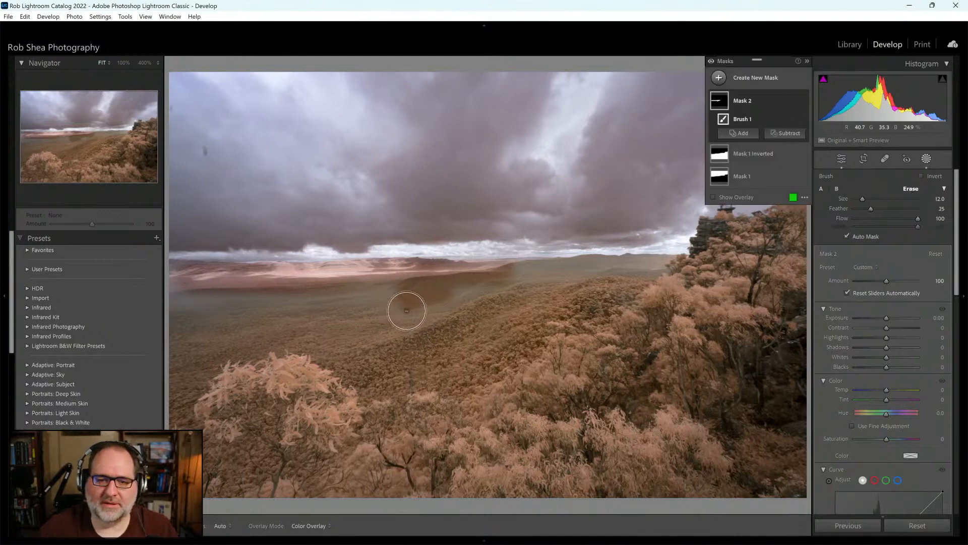
key(h)
mouse_move(405, 298)
mouse_down()
mouse_move(486, 295)
mouse_move(517, 279)
mouse_move(416, 297)
mouse_up()
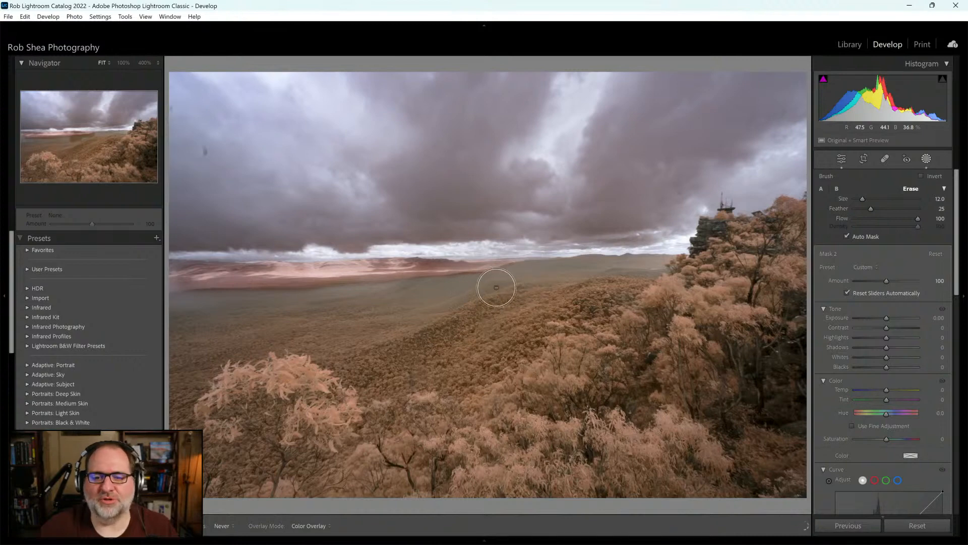
key(h)
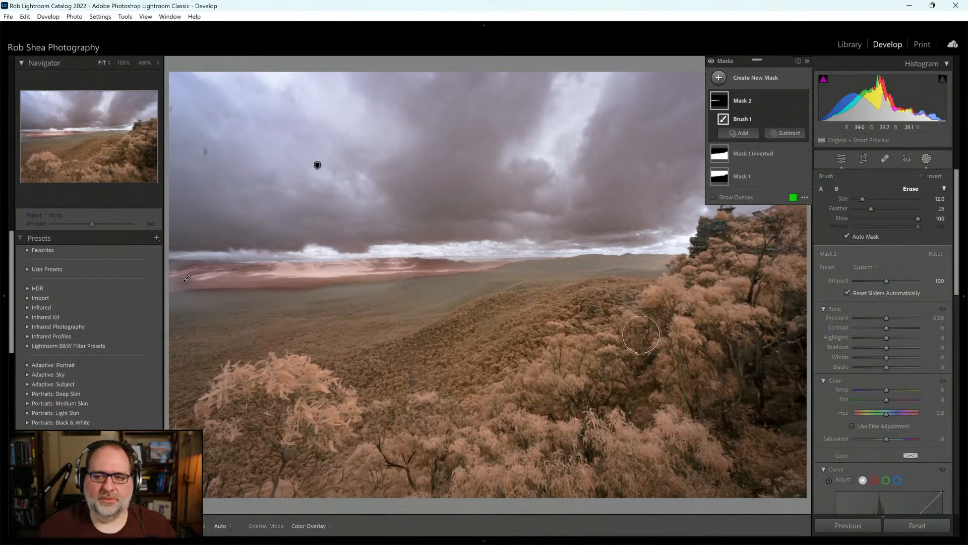
Paint a new brush mask over the pale tree in the lower-left foreground and set its Exposure to -0.29
click(721, 80)
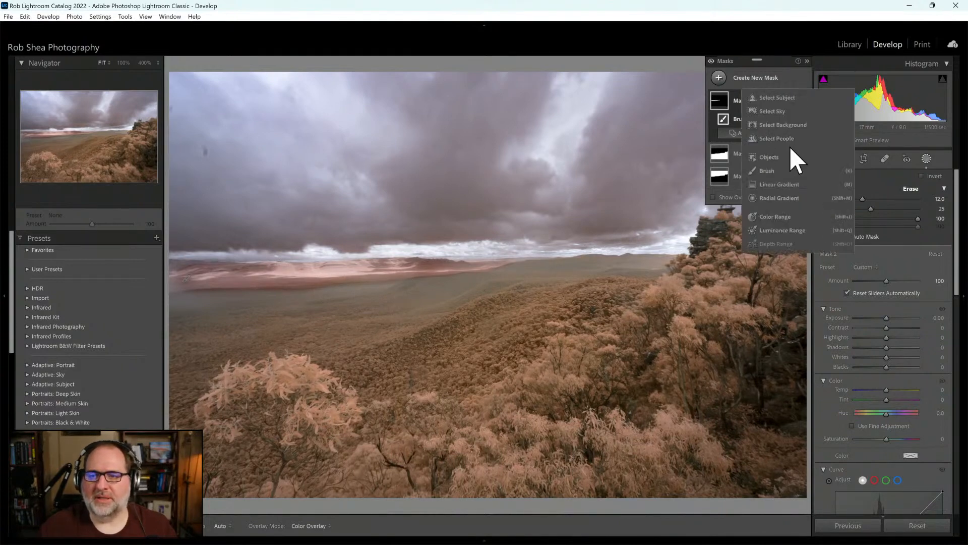
click(776, 171)
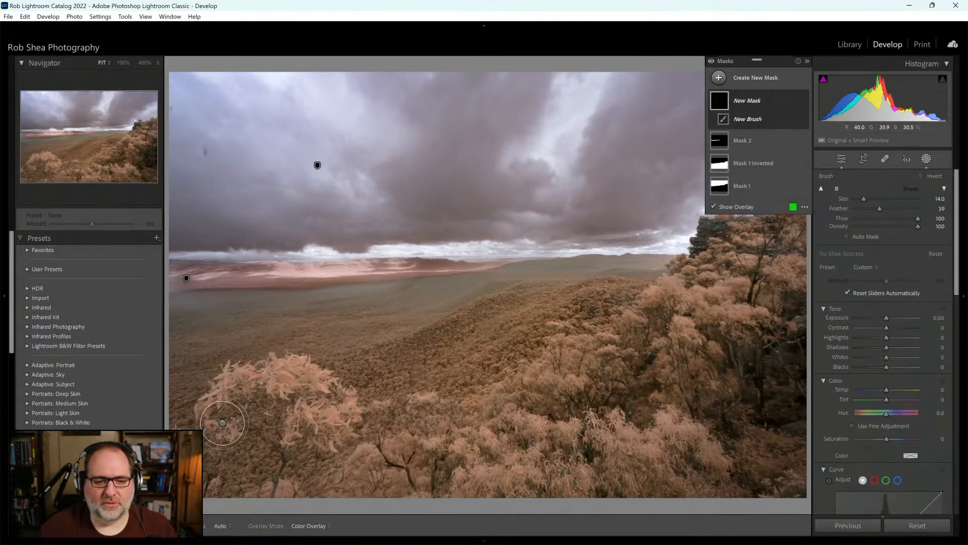
mouse_move(218, 418)
mouse_down()
mouse_move(220, 405)
mouse_move(280, 375)
mouse_move(328, 399)
mouse_move(307, 424)
mouse_move(287, 403)
mouse_move(277, 361)
mouse_move(181, 419)
mouse_move(324, 385)
mouse_move(358, 424)
mouse_move(353, 449)
mouse_up()
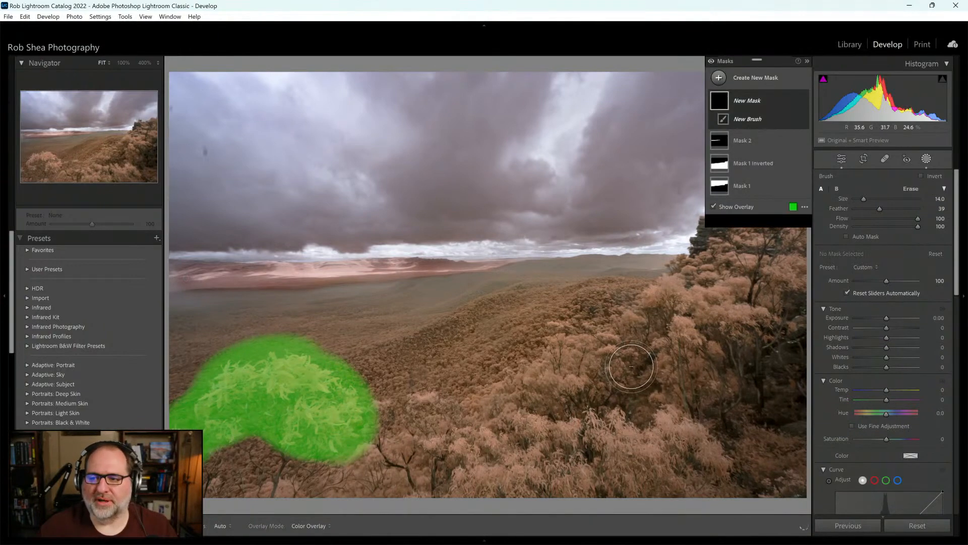
drag(888, 319, 887, 319)
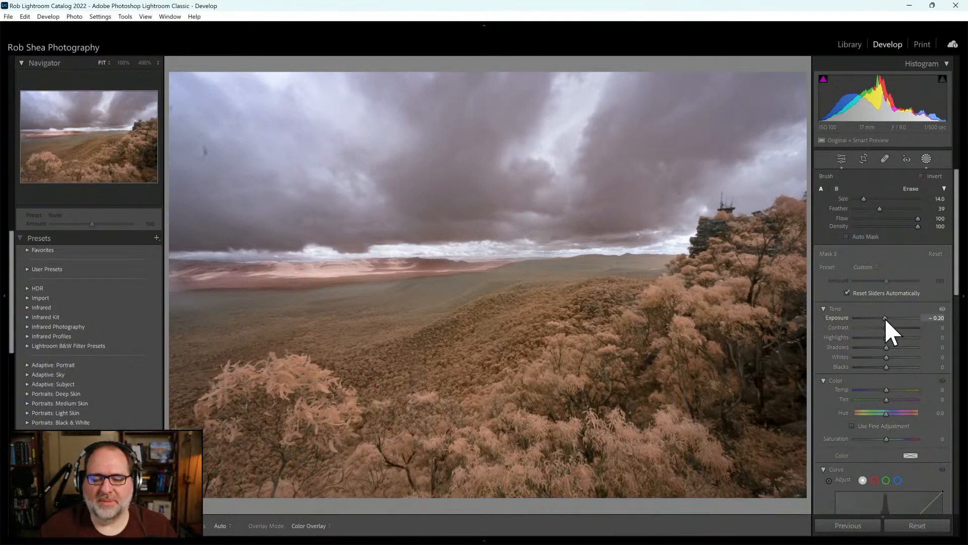
drag(885, 319, 885, 319)
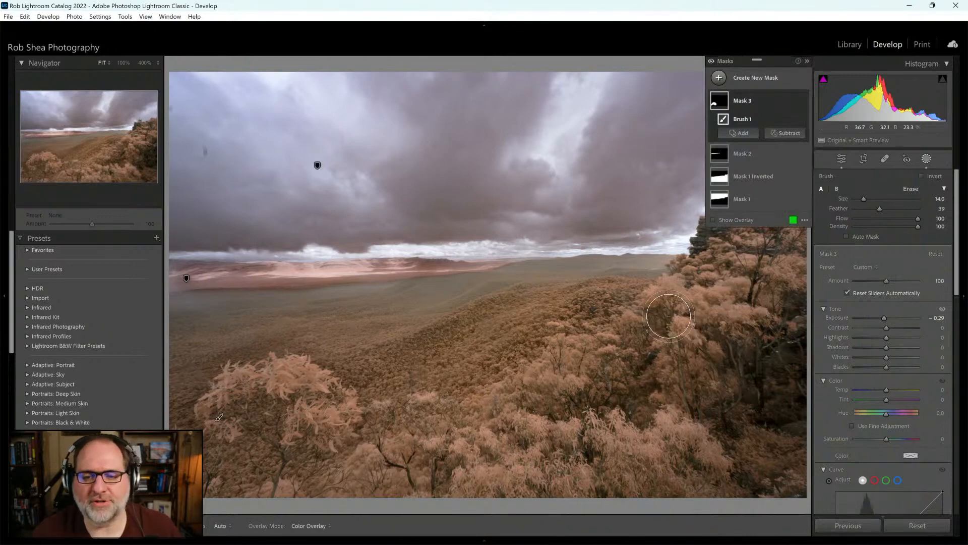
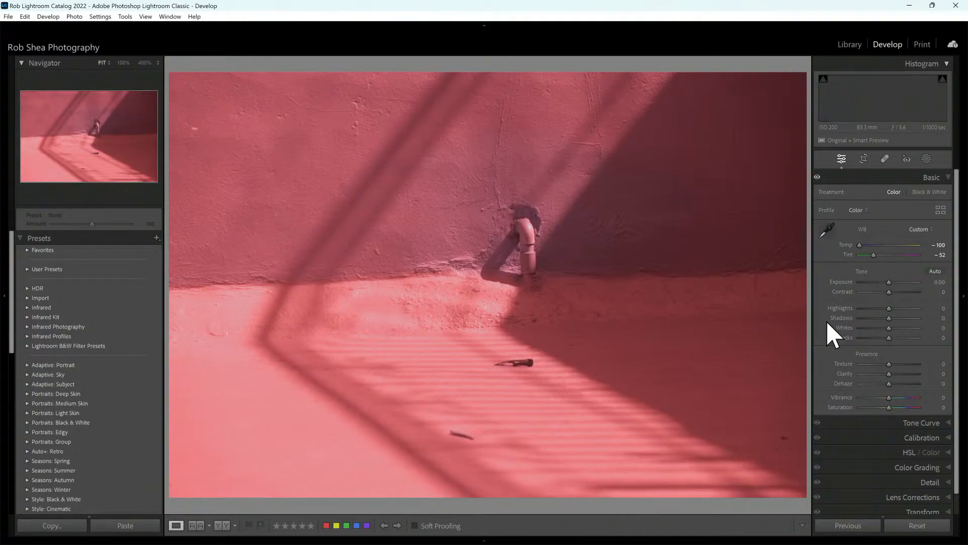
Go to the red temple ruins photo, apply the Infrared Temp -100 profile, and set its white balance by sampling the base of the temple tower
key(Right)
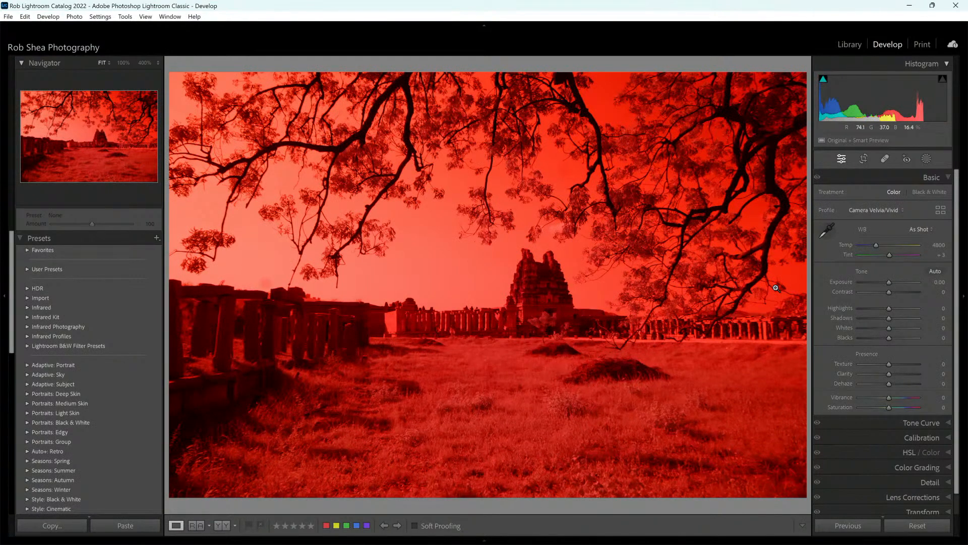
click(902, 210)
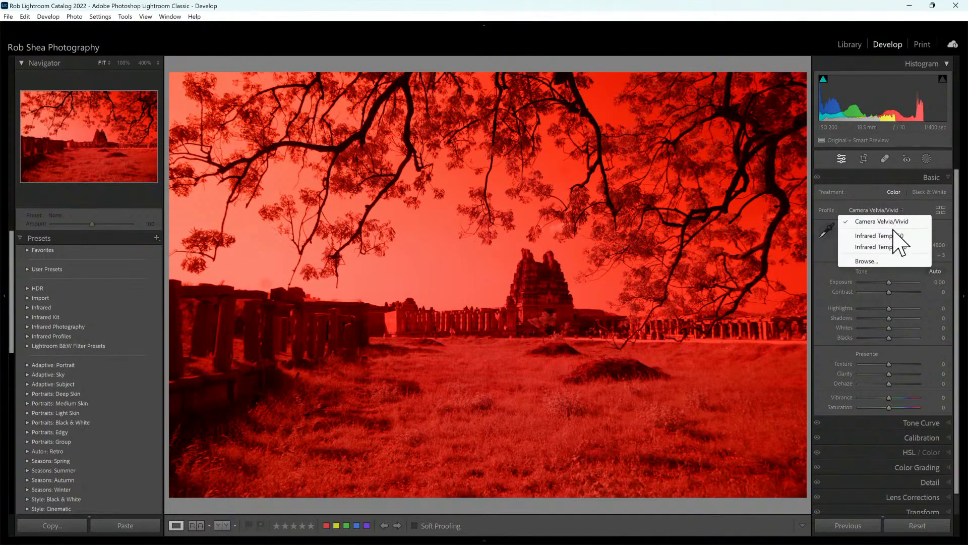
click(891, 245)
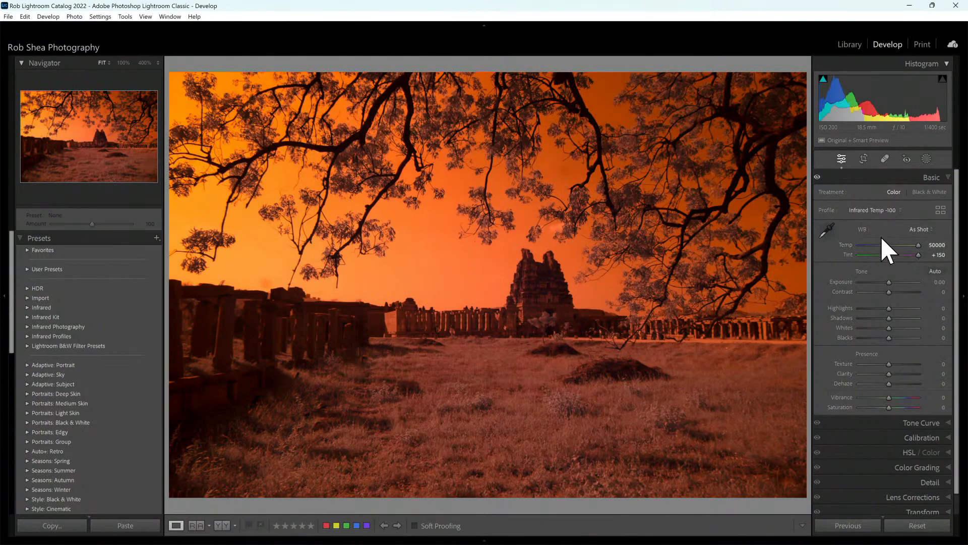
click(832, 229)
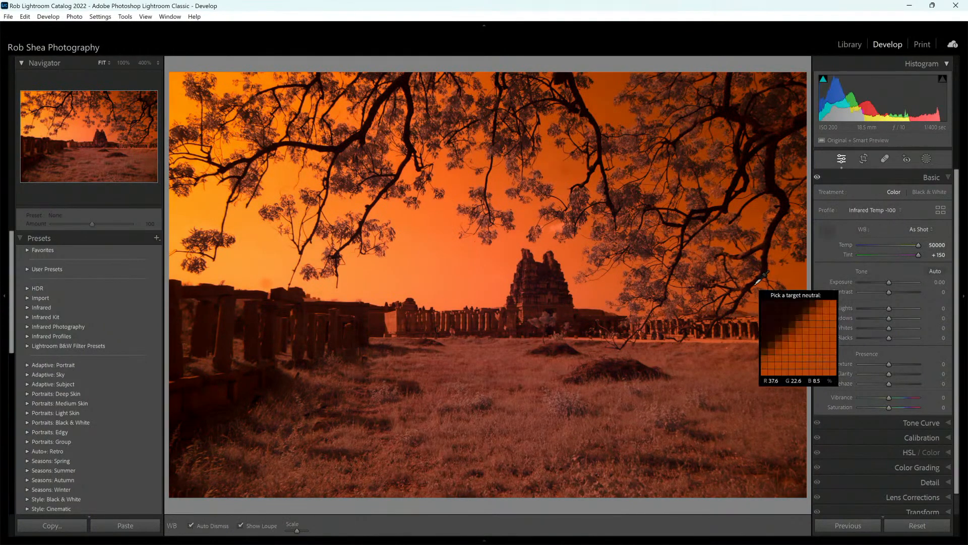
click(530, 328)
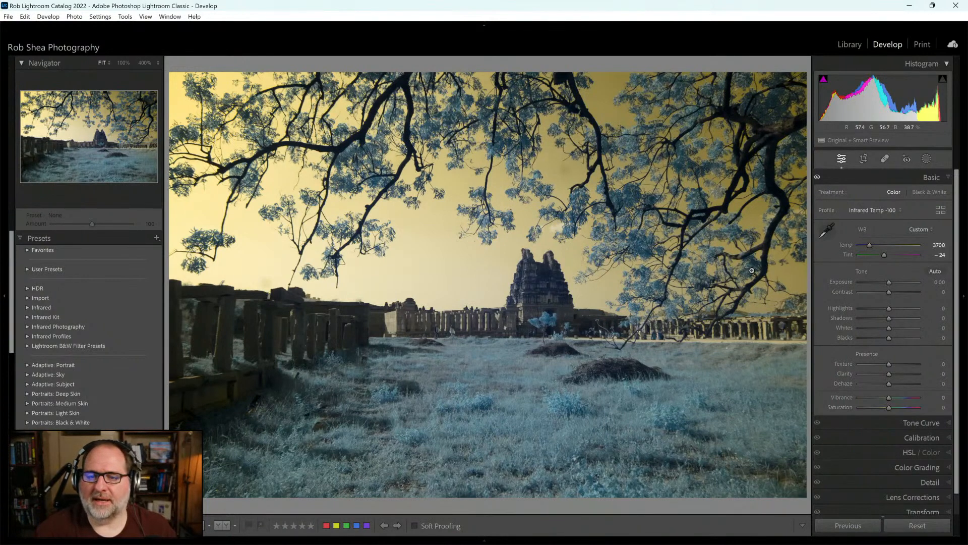
Apply the X-Pro1 -100 RB G-B color-swap profile to the temple photo
click(942, 211)
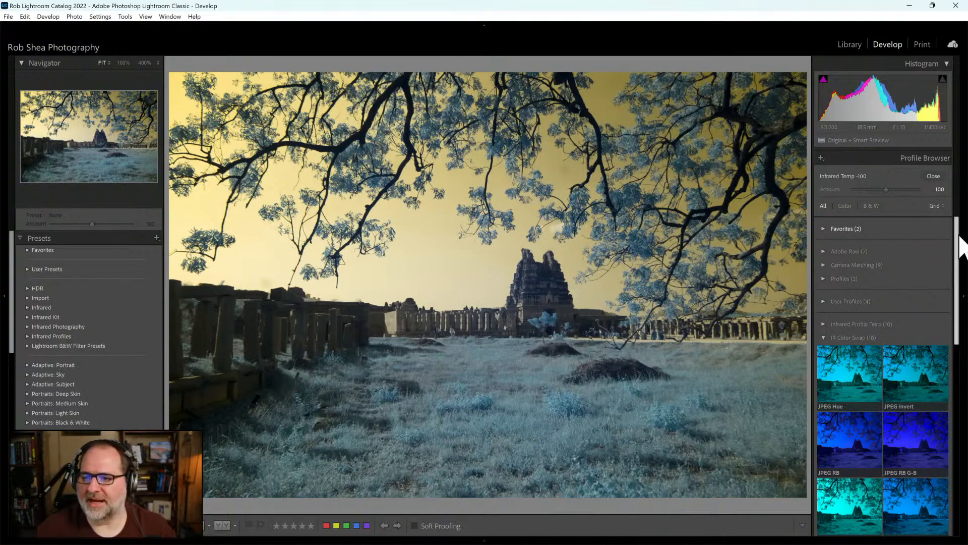
drag(956, 245, 956, 412)
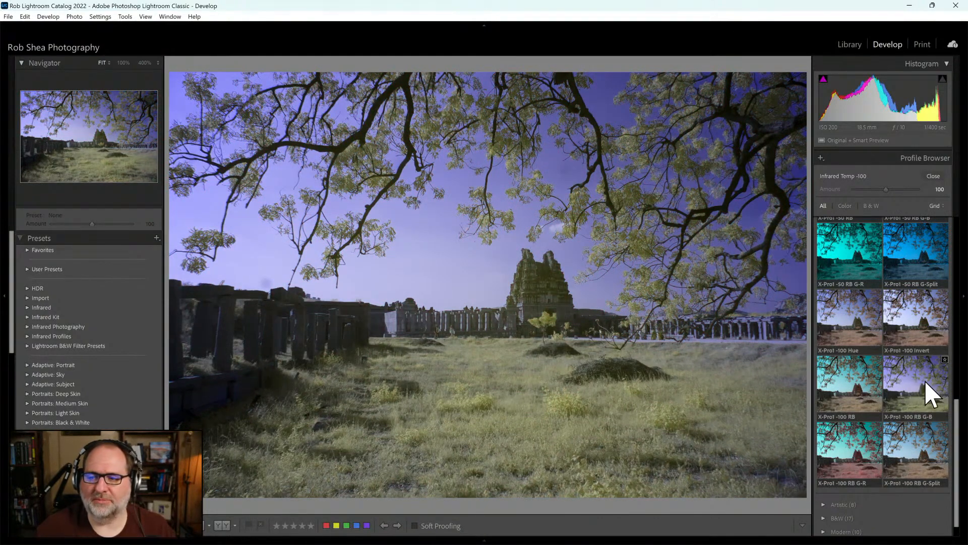
click(925, 381)
click(935, 177)
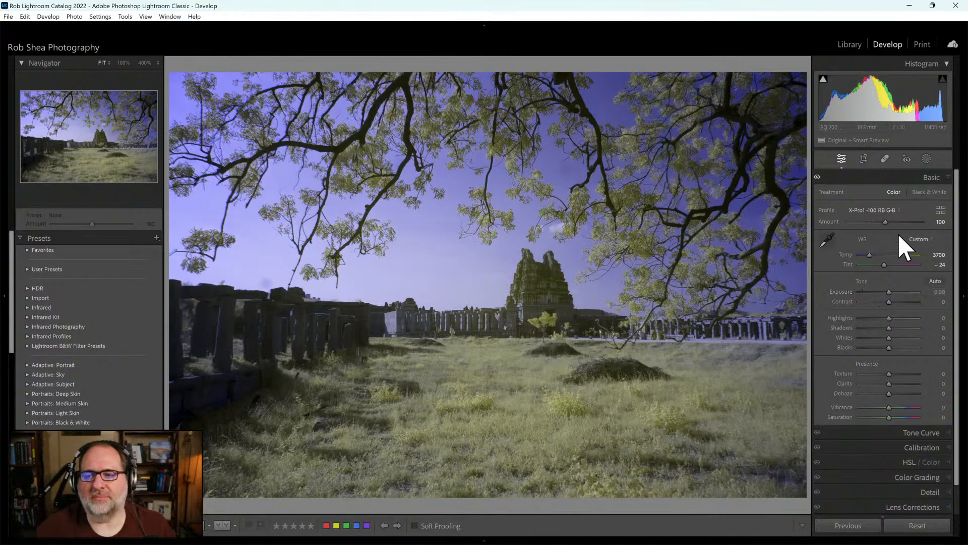
Create a sky mask on the temple photo and set its Dehaze to 14
click(926, 159)
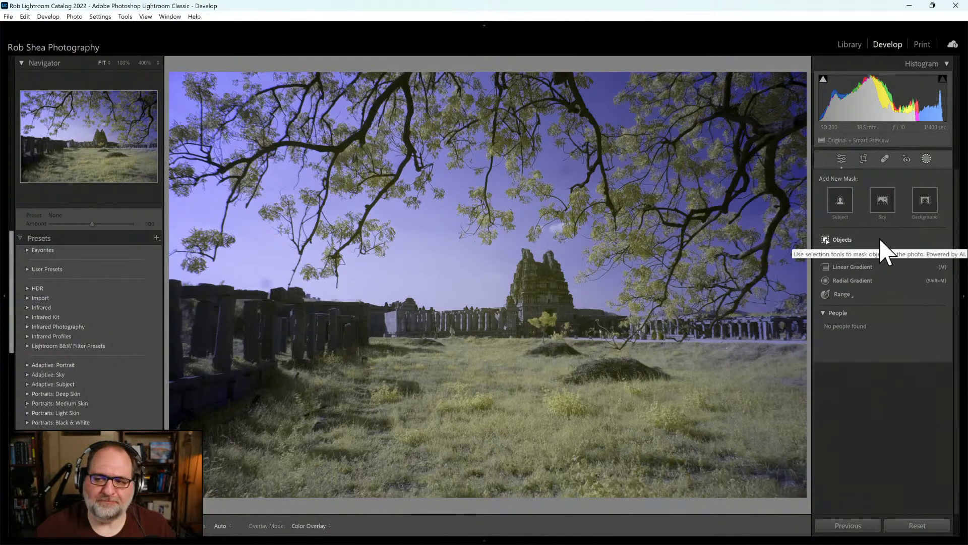
click(882, 200)
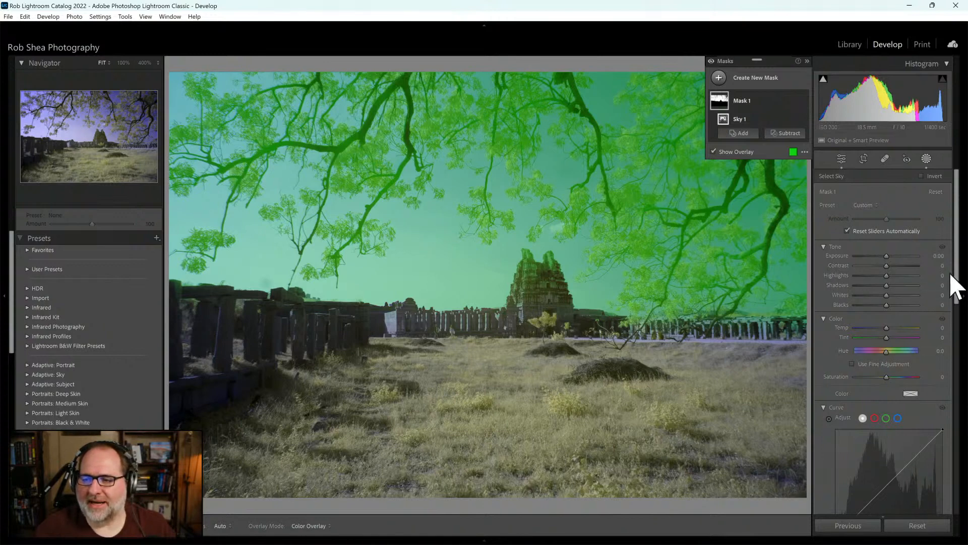
drag(958, 267, 956, 314)
drag(886, 474, 890, 475)
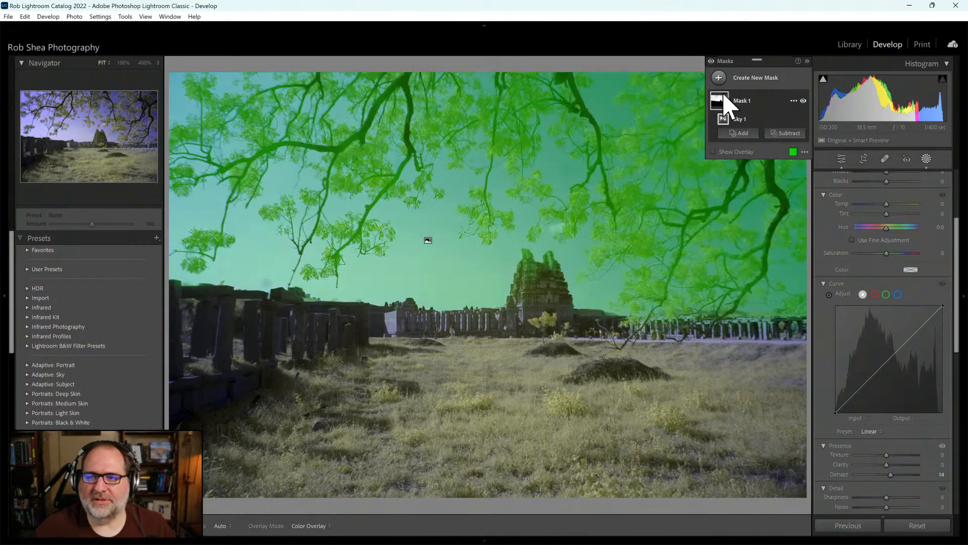
Add a new linear gradient mask over the grassy foreground up to the base of the ruins and set its Exposure to 0.39
click(739, 133)
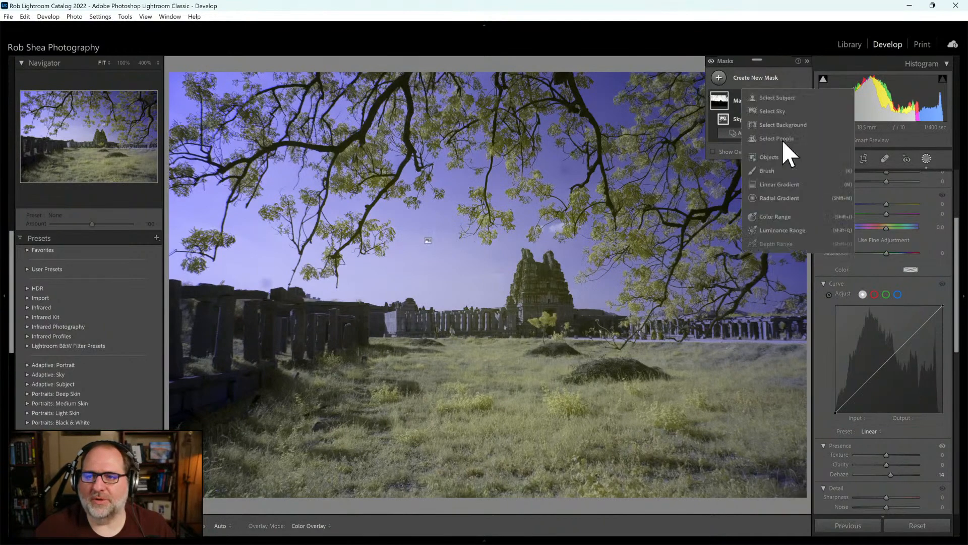
click(774, 185)
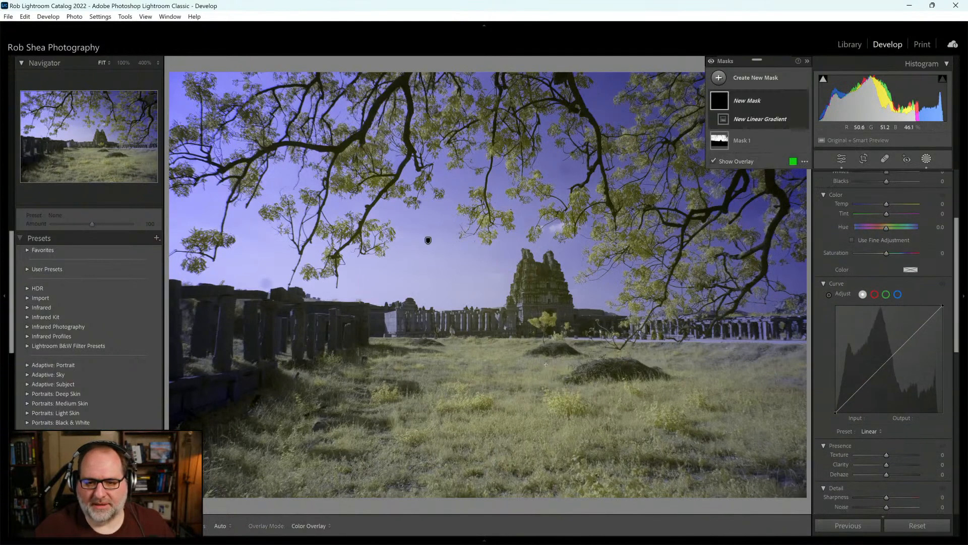
drag(540, 365, 540, 321)
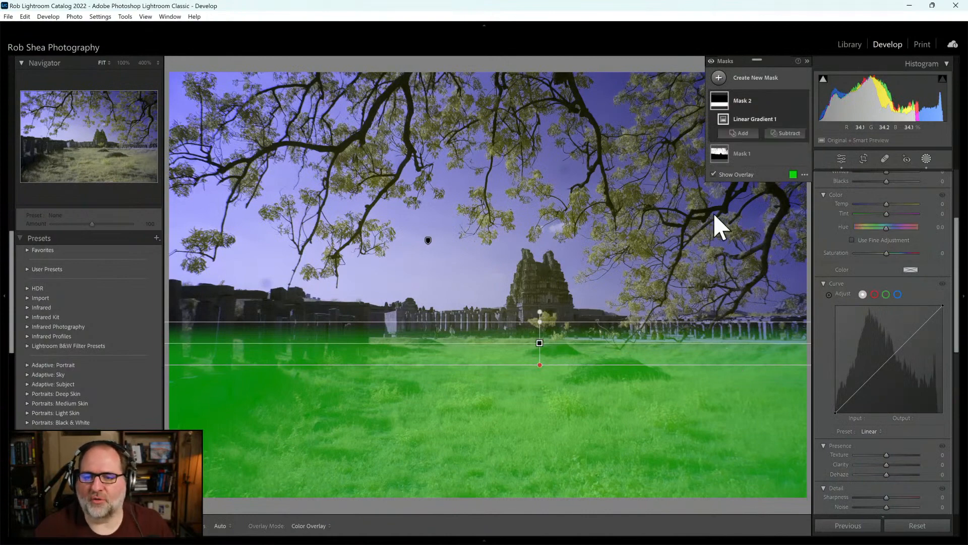
drag(957, 291, 957, 255)
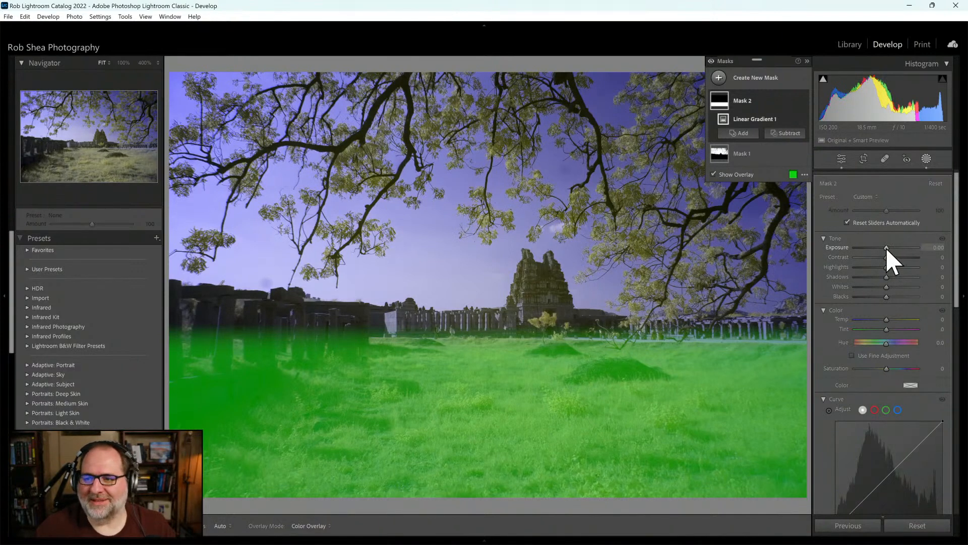
drag(887, 249, 889, 247)
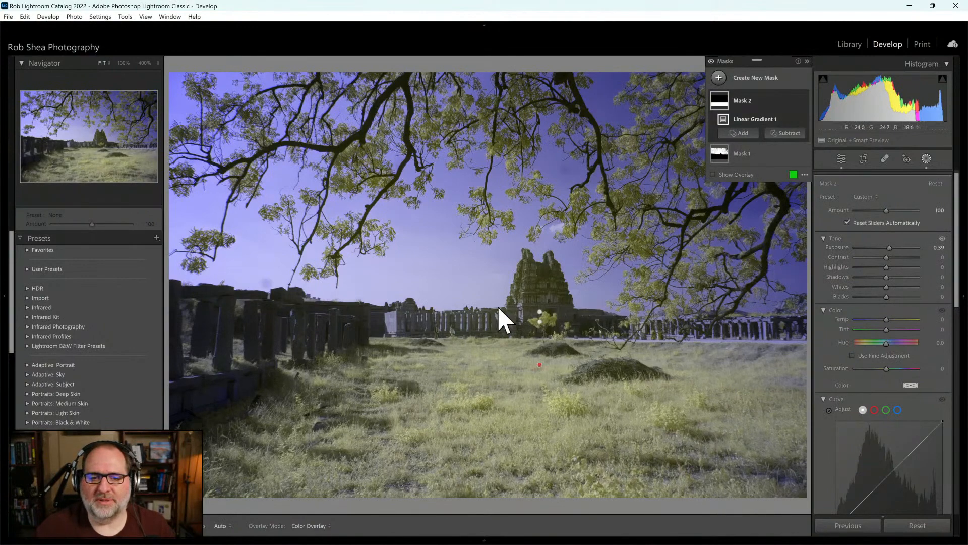
Leave masking, set the photo's Shadows to +44 and Contrast to +20, and apply the Medium Contrast point curve
click(926, 158)
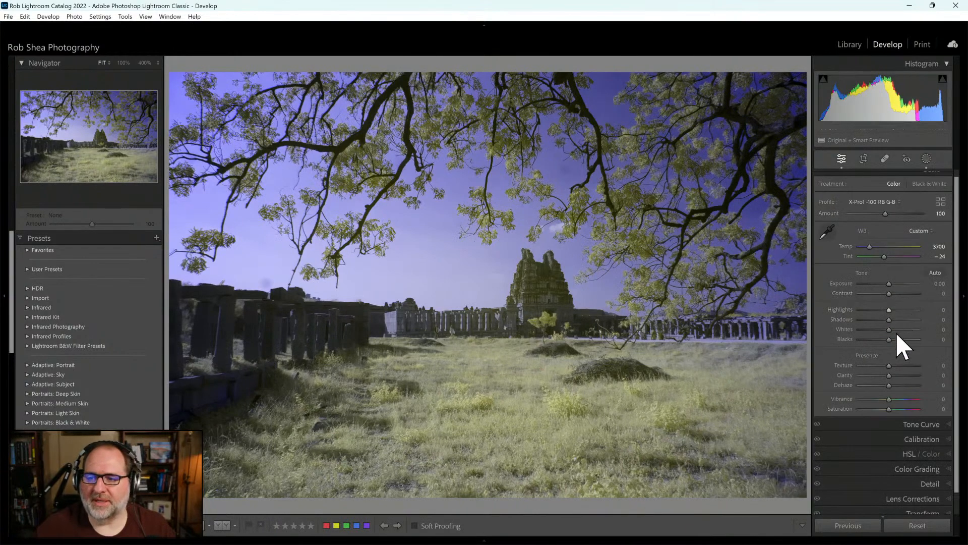
drag(889, 321, 897, 294)
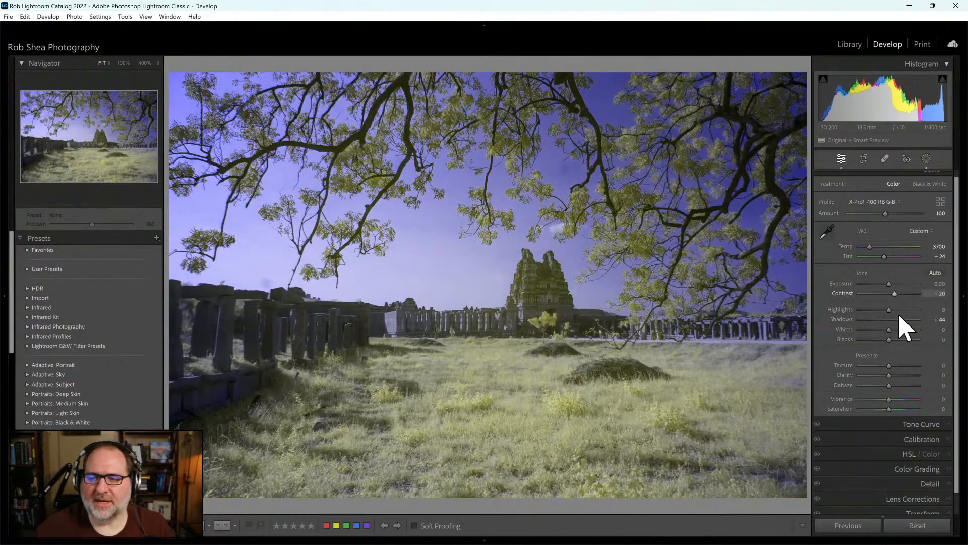
click(917, 424)
click(887, 351)
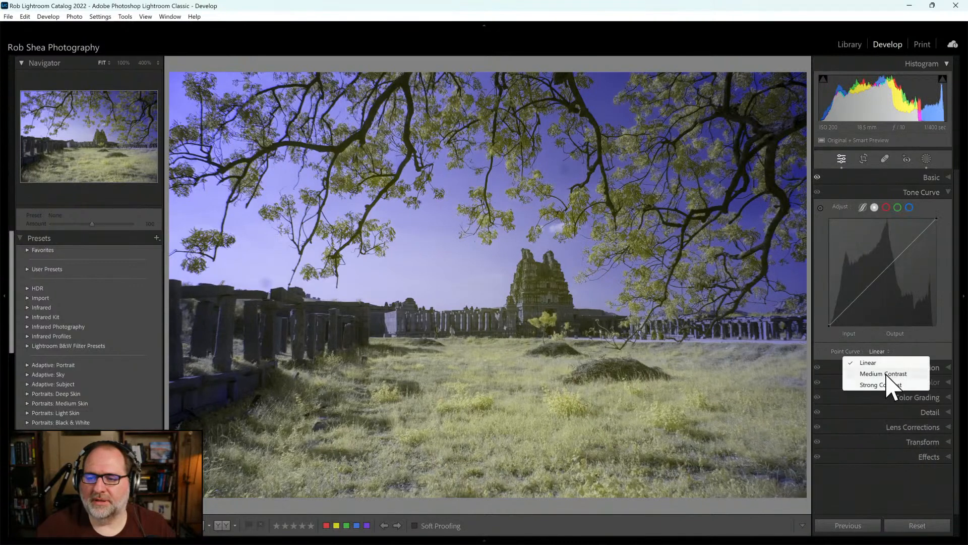
click(893, 373)
click(934, 192)
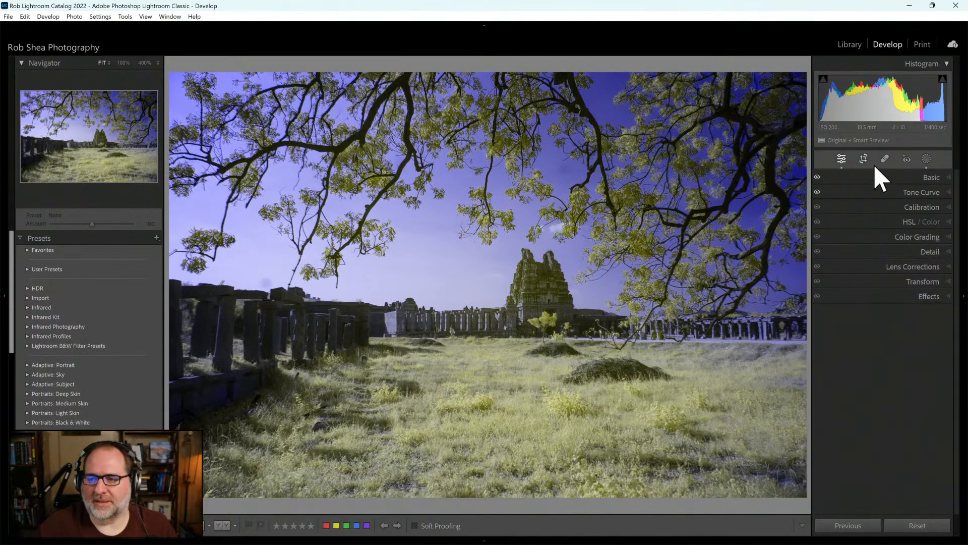
key(r)
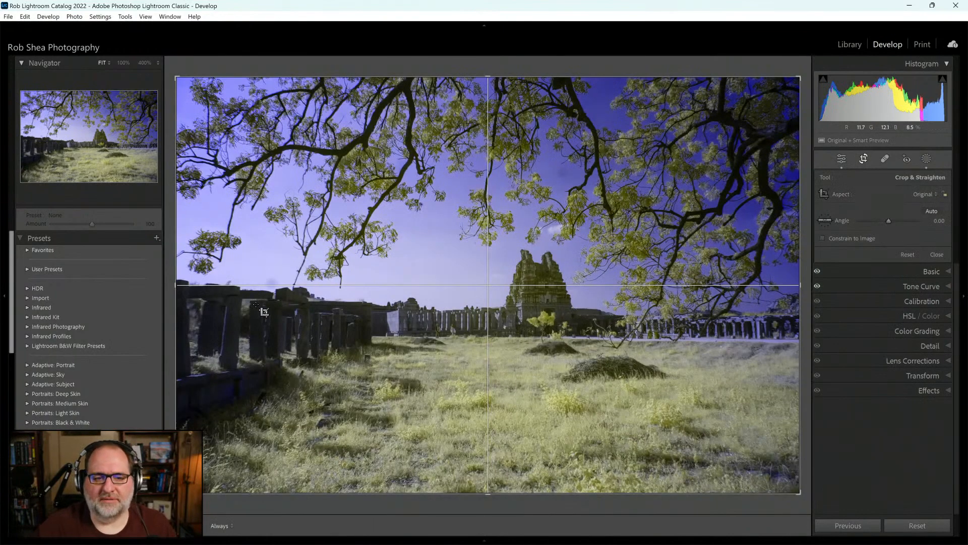
drag(175, 282, 148, 281)
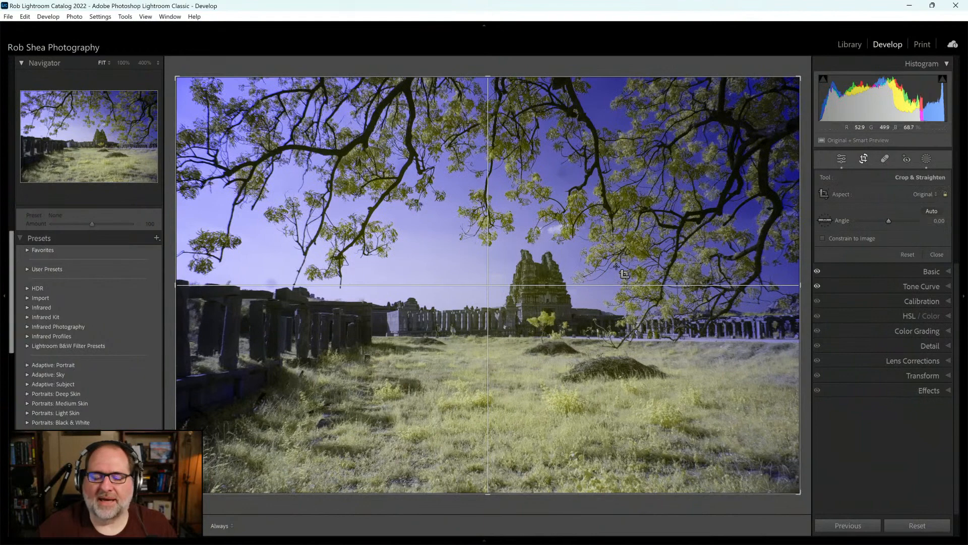
mouse_move(173, 283)
mouse_down()
mouse_move(283, 285)
mouse_move(164, 298)
mouse_move(175, 299)
mouse_up()
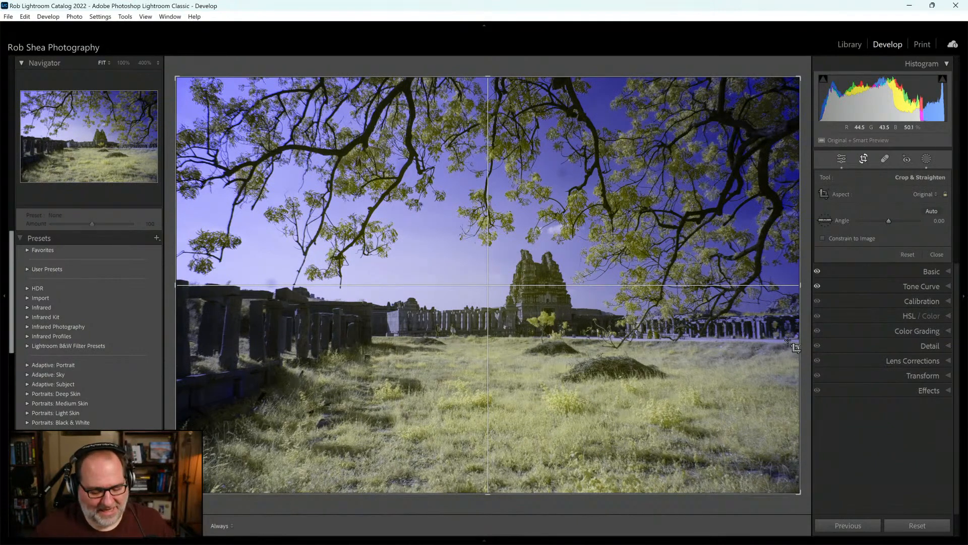
key(r)
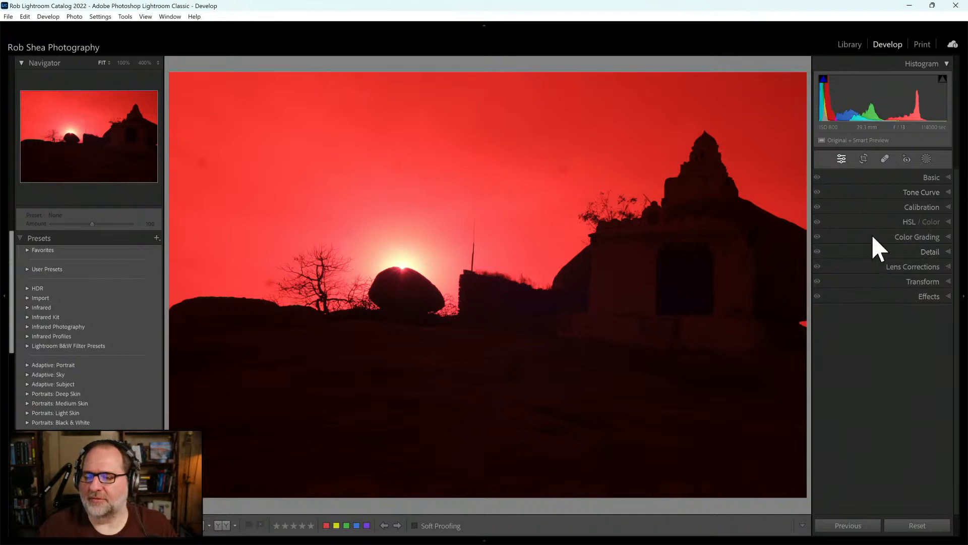
Go to the red sunset temple photo, apply the Infrared Temp -100 profile, and set its white balance by sampling the temple's front wall
click(932, 178)
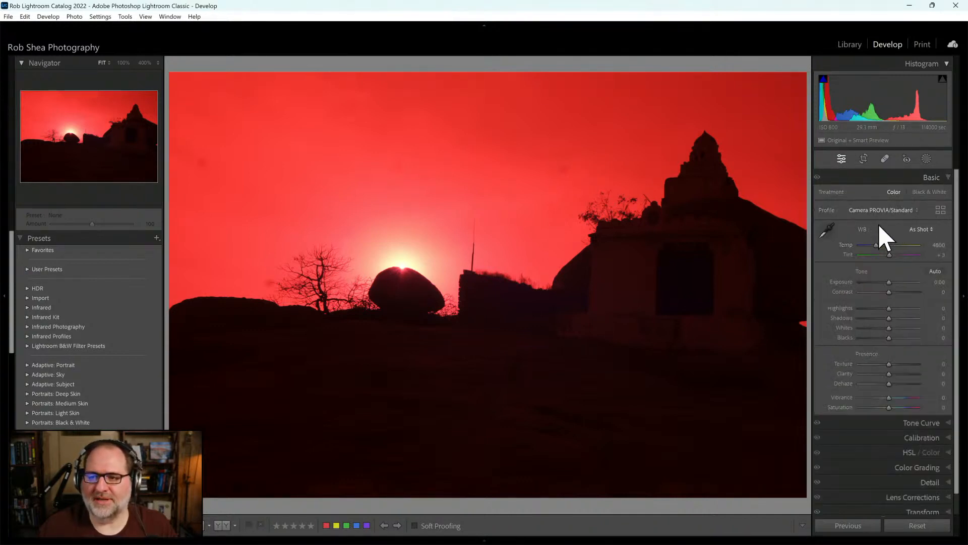
click(903, 210)
click(881, 248)
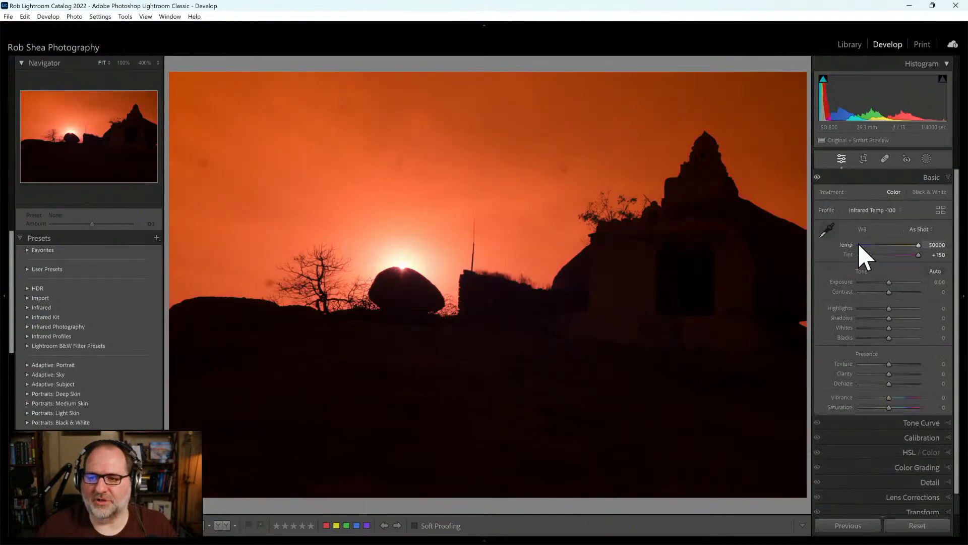
click(827, 231)
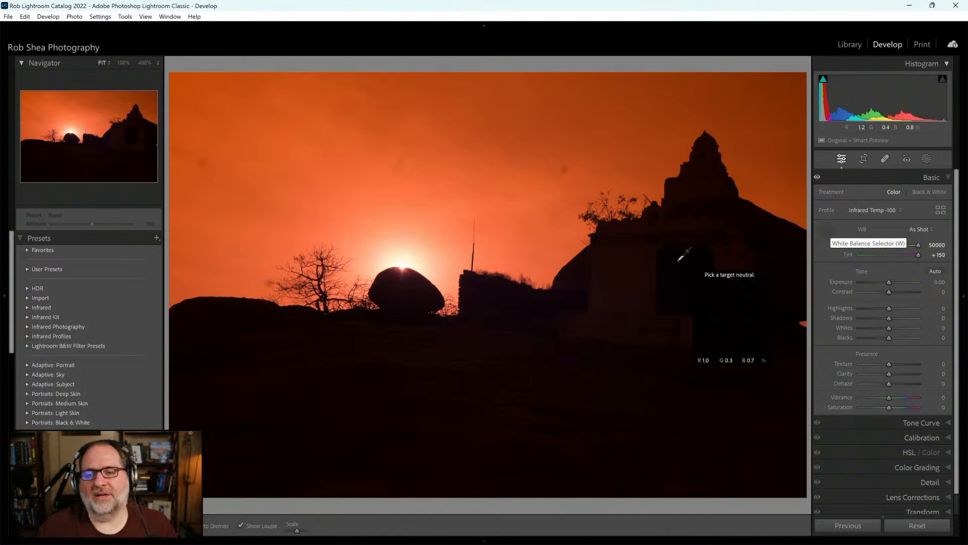
click(613, 265)
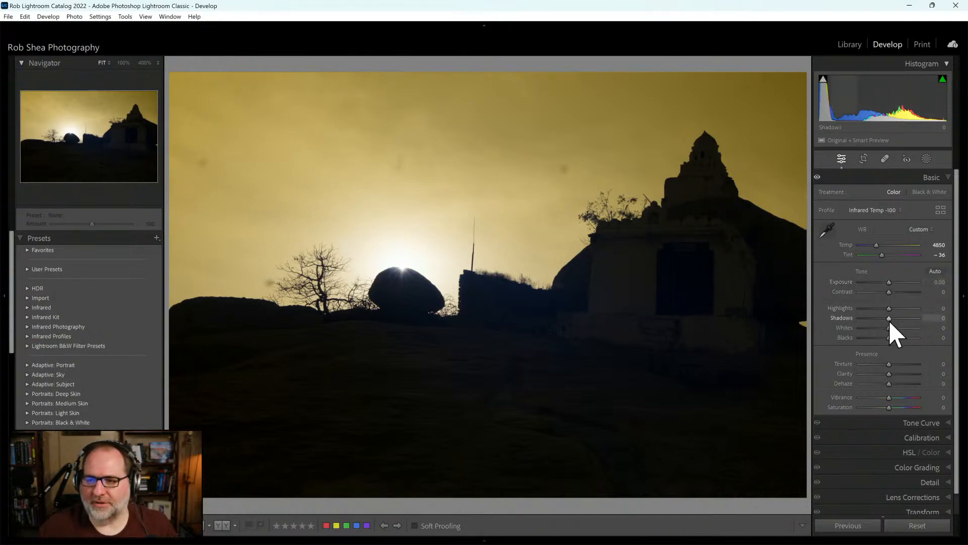
Try Shadows at +100 and reset it, and try a warmer white balance with Temp 7171 and Tint +10
drag(896, 319, 927, 318)
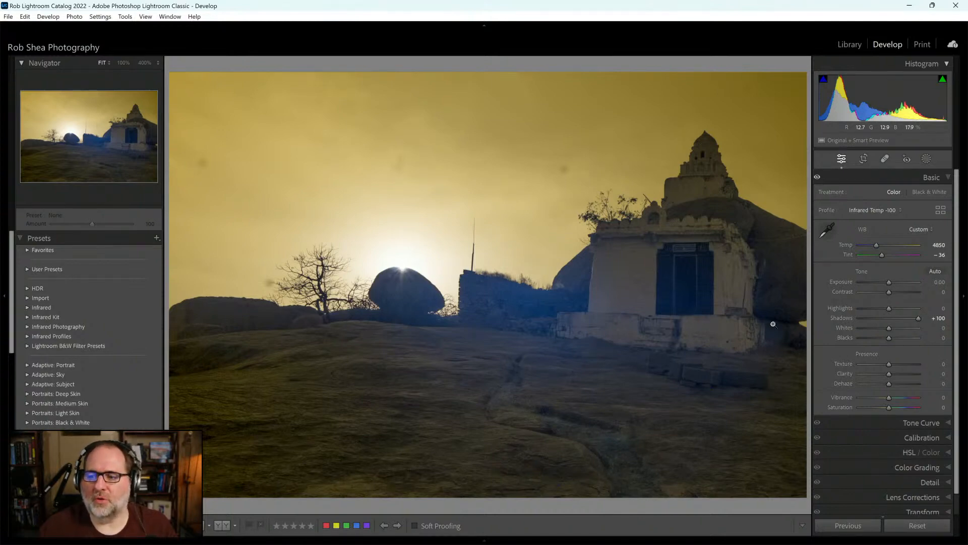
double_click(838, 318)
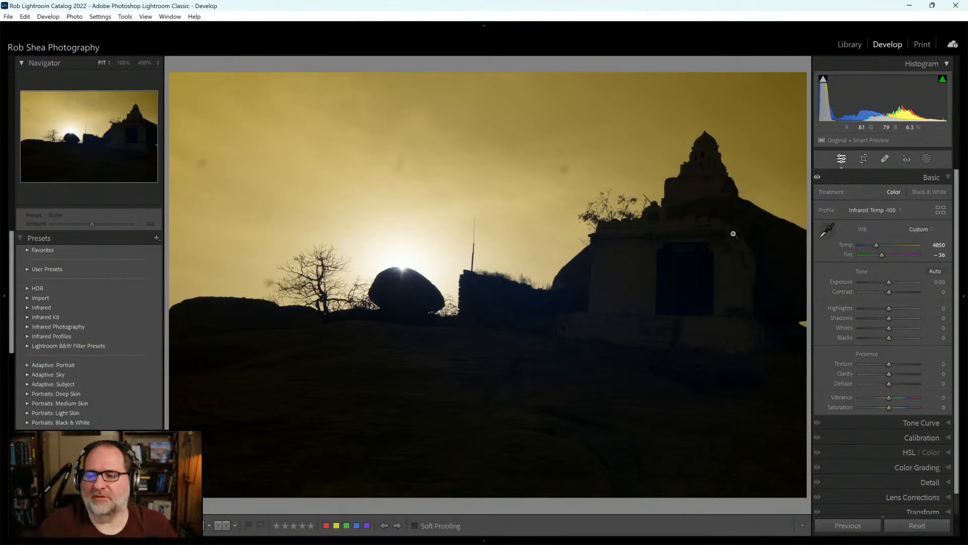
mouse_move(876, 245)
mouse_down()
mouse_move(866, 245)
mouse_move(915, 246)
mouse_move(889, 252)
mouse_move(905, 255)
mouse_move(853, 253)
mouse_move(890, 254)
mouse_up()
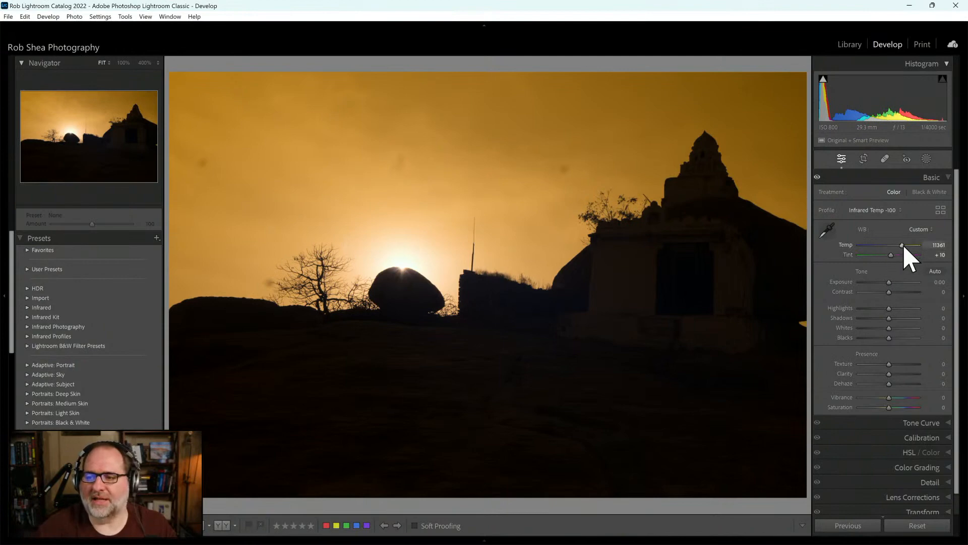
drag(902, 246, 890, 245)
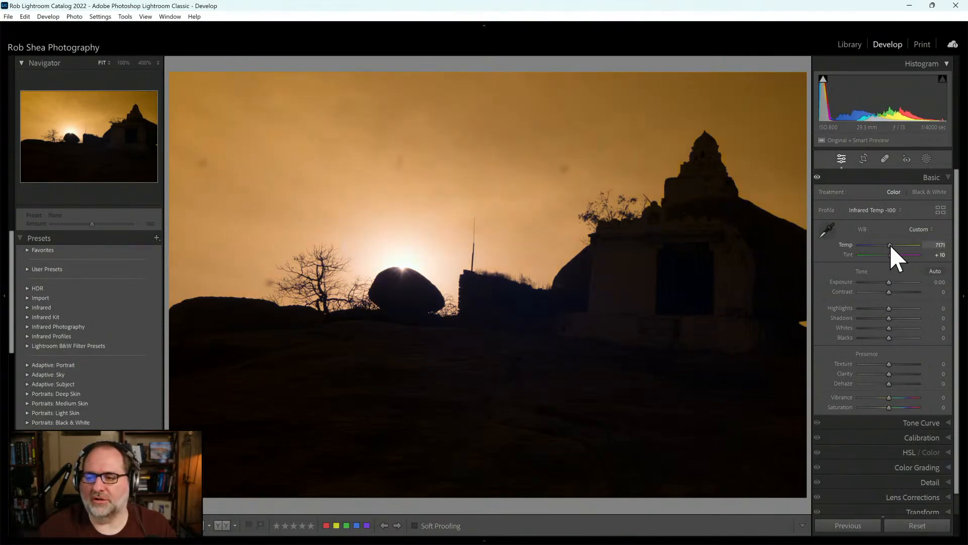
Try shifting the sky's hue by targeted adjustment to Orange -90 and Yellow -52, and reset both hues
click(933, 179)
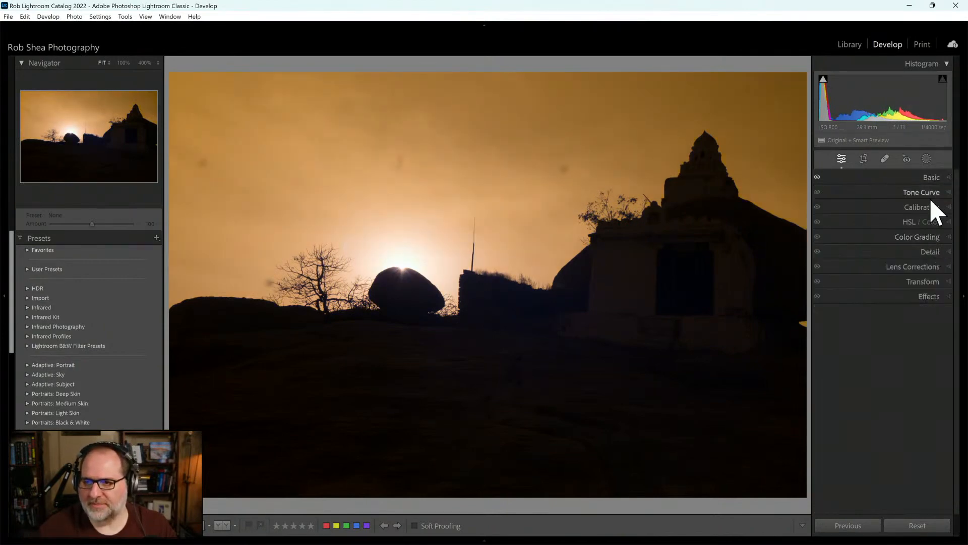
click(913, 223)
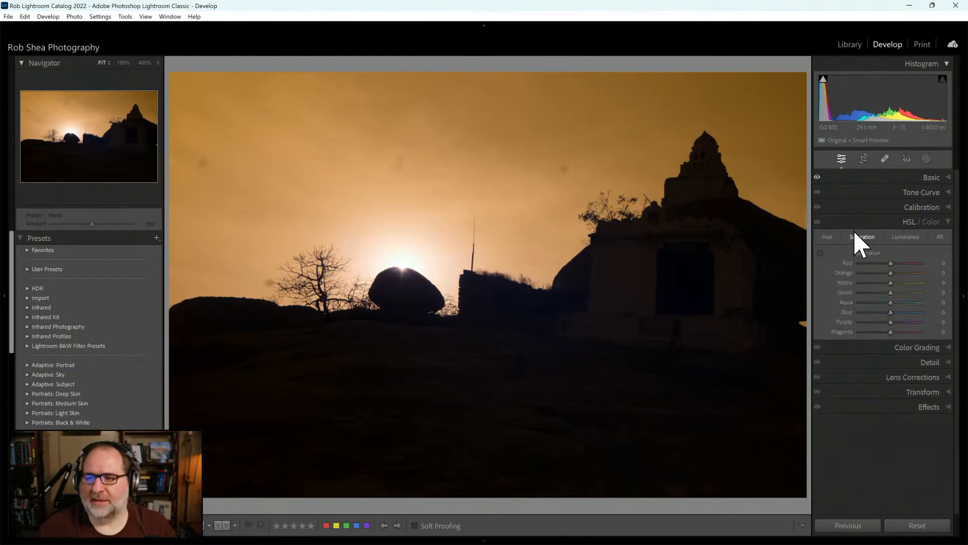
click(827, 237)
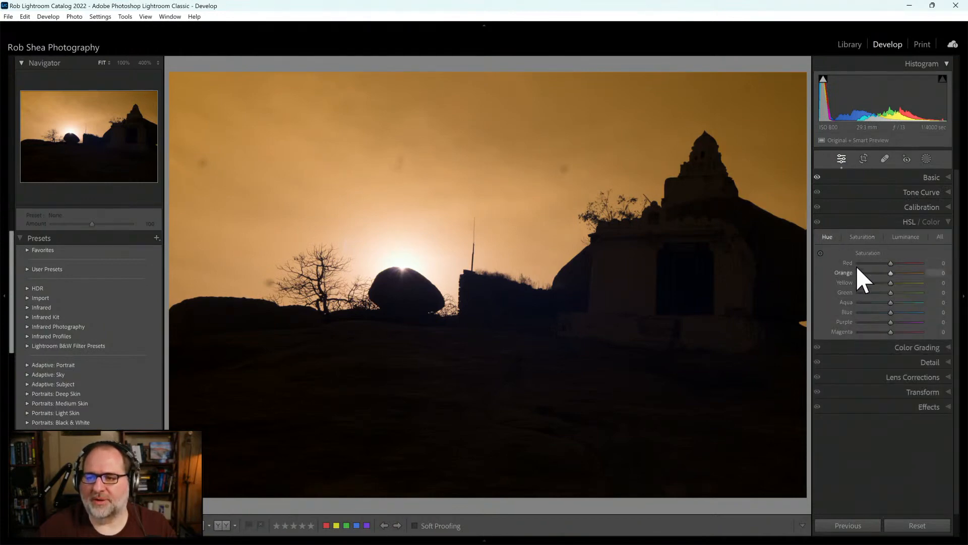
click(820, 253)
drag(605, 126, 605, 172)
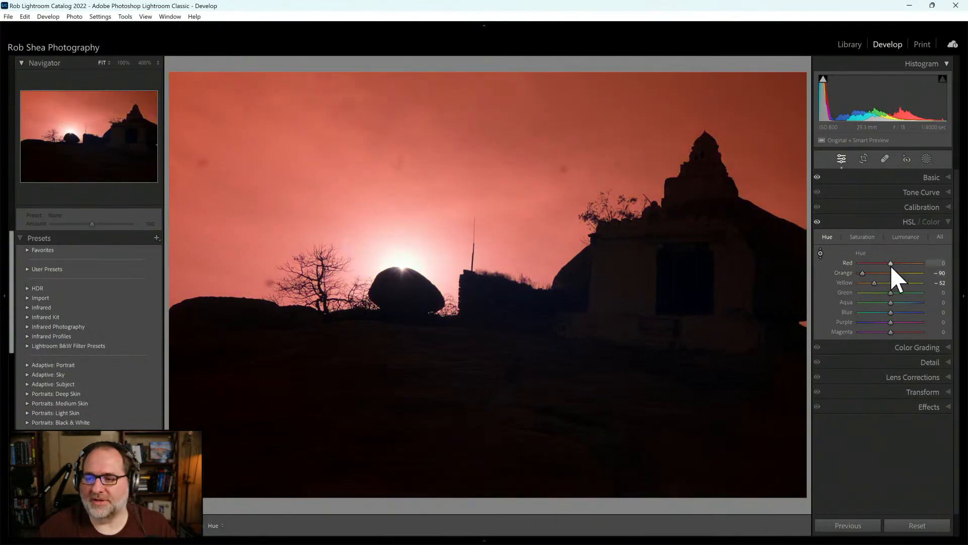
double_click(849, 275)
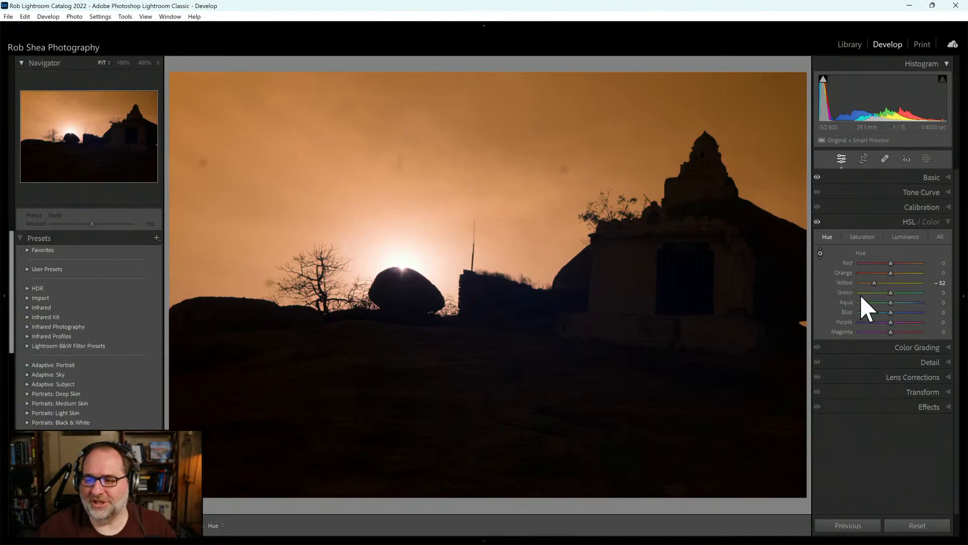
double_click(845, 283)
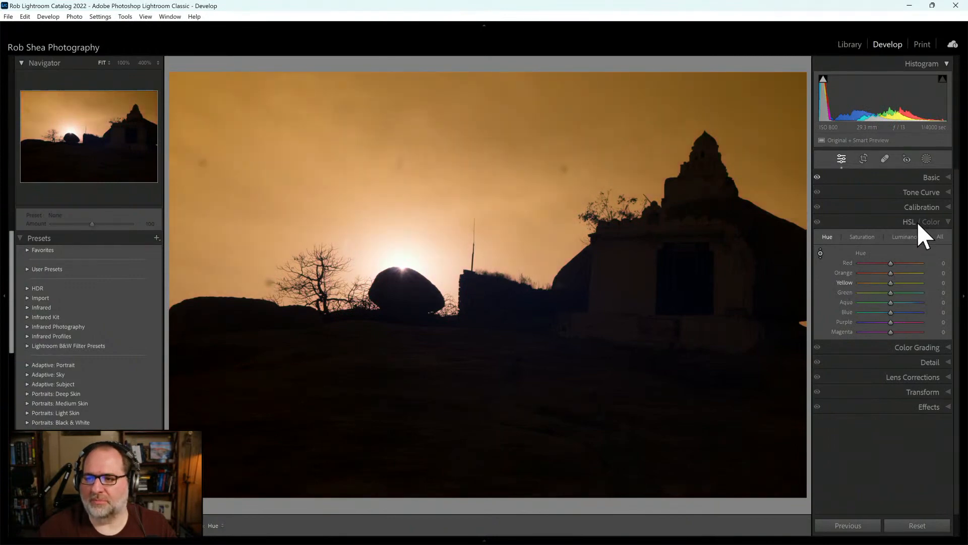
Reset the white balance by sampling the temple's front wall again
click(934, 181)
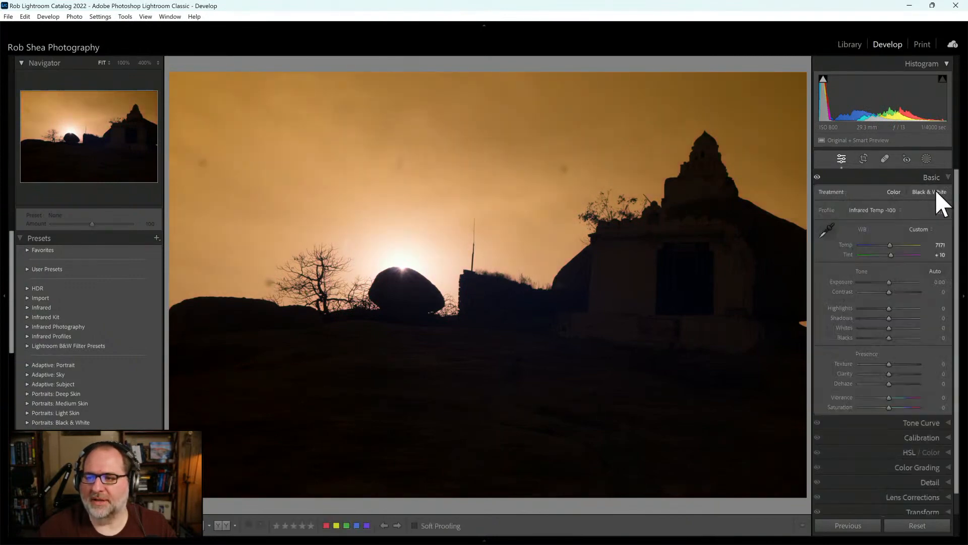
click(827, 231)
click(617, 263)
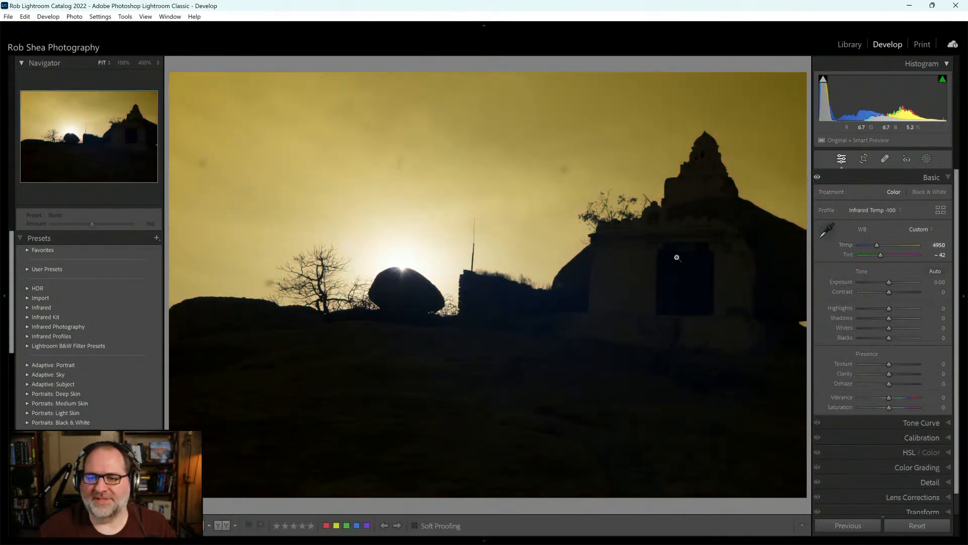
In the camera calibration, set Red Primary Hue to -4, Green Primary Hue to +9 and Blue Primary Hue to -100
click(930, 178)
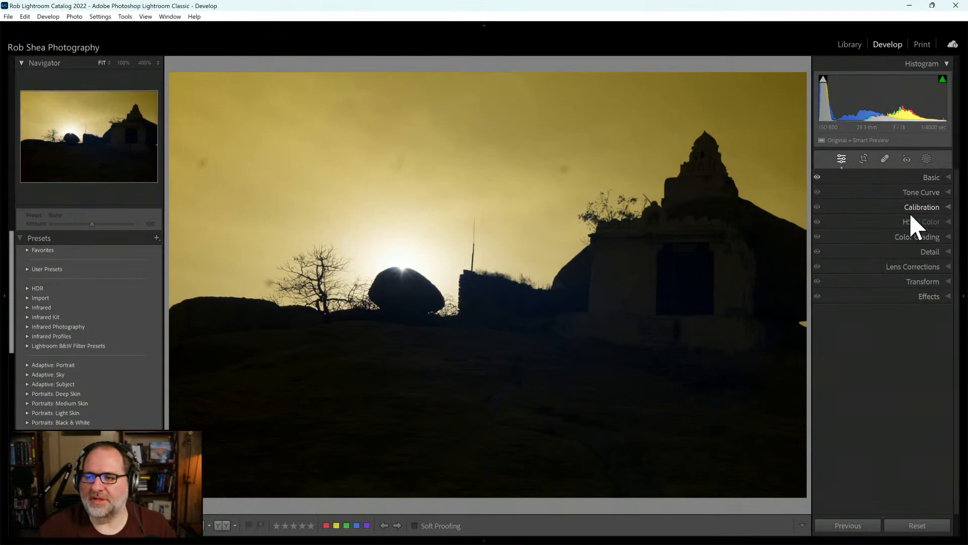
click(923, 207)
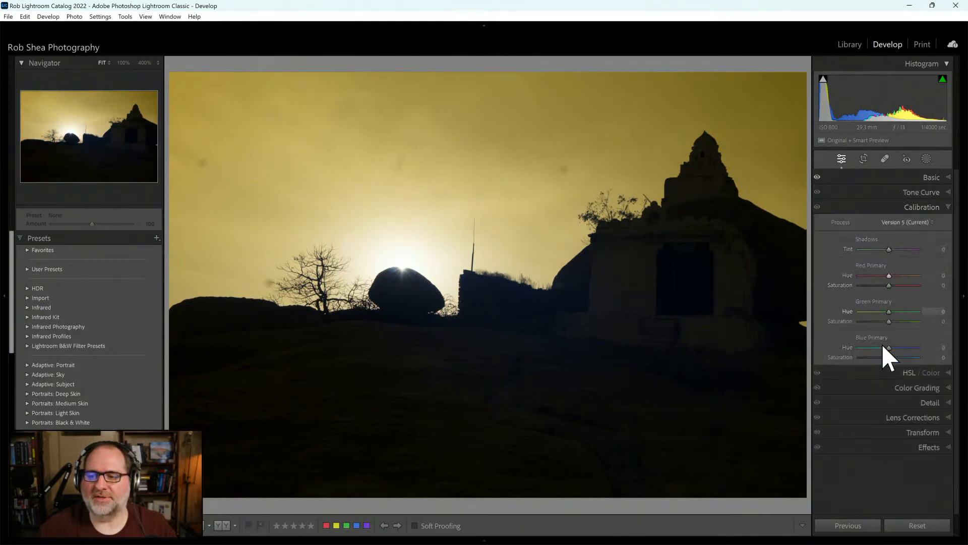
drag(887, 279, 891, 312)
drag(889, 348, 861, 347)
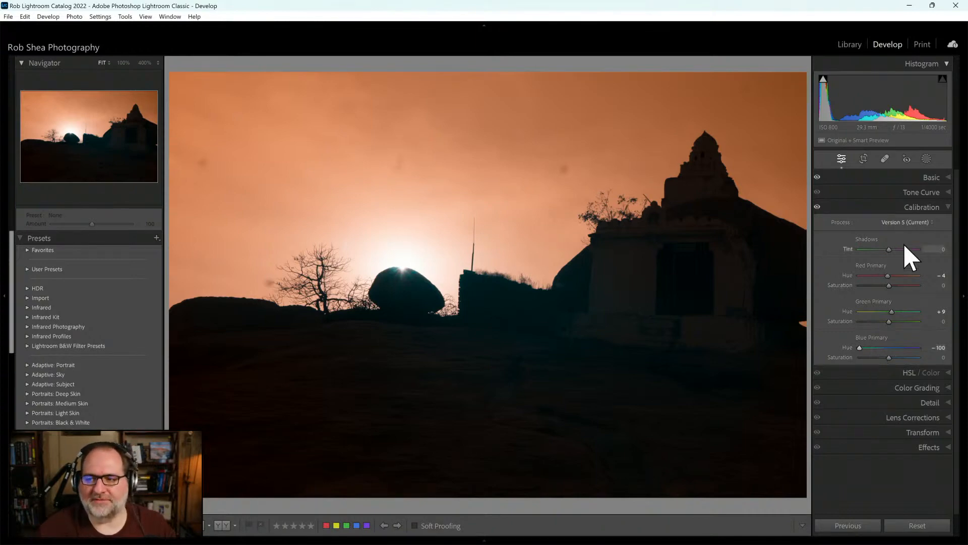
Try Shadows at +32 on the silhouetted temple photo and reset it
click(924, 209)
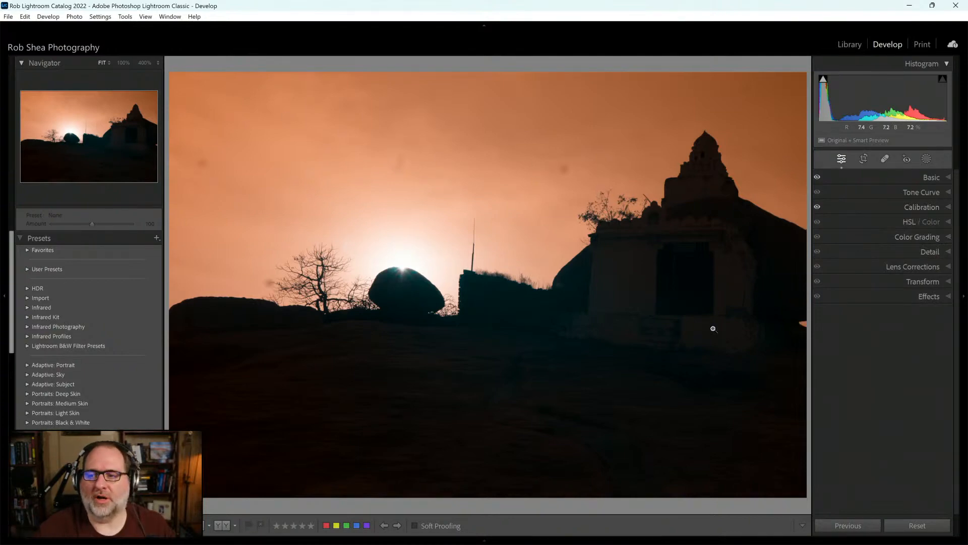
click(931, 178)
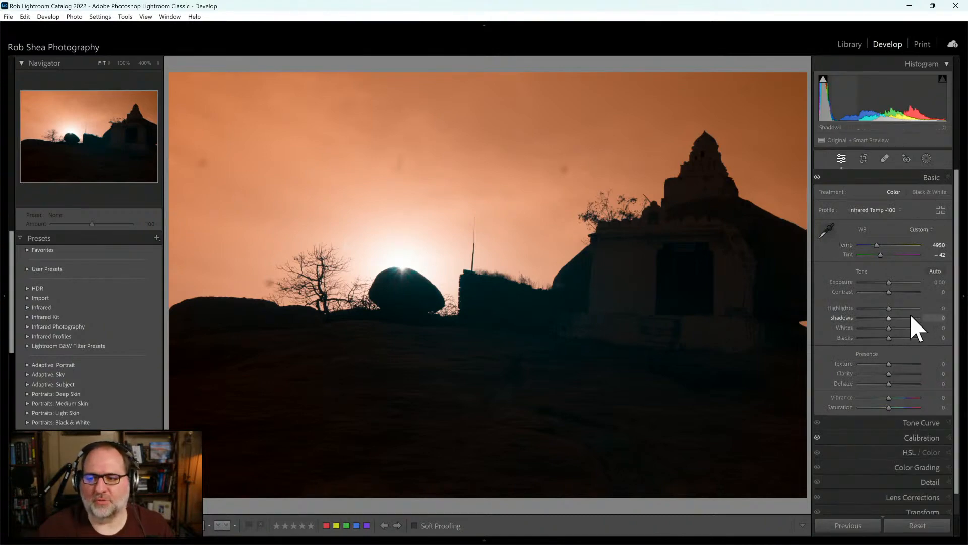
mouse_move(889, 318)
mouse_down()
mouse_move(917, 317)
mouse_move(897, 318)
mouse_up()
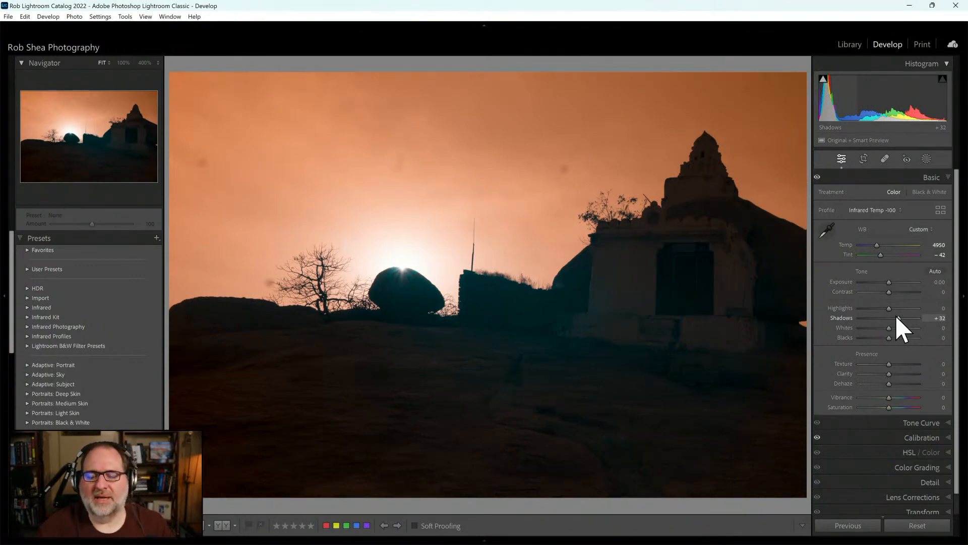
double_click(851, 318)
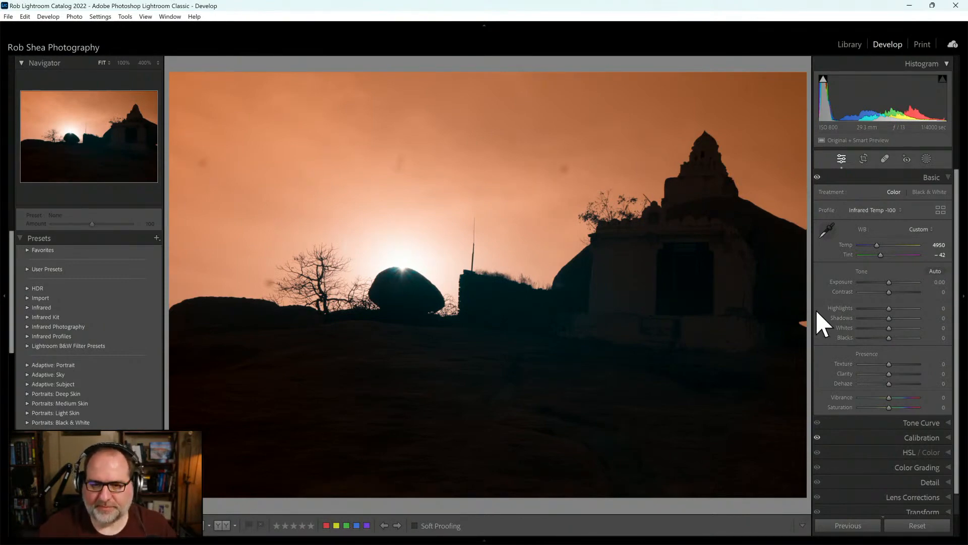
On the next photo, apply the Infrared Temp -100 profile and set the white balance by sampling the rock below the two men
key(Right)
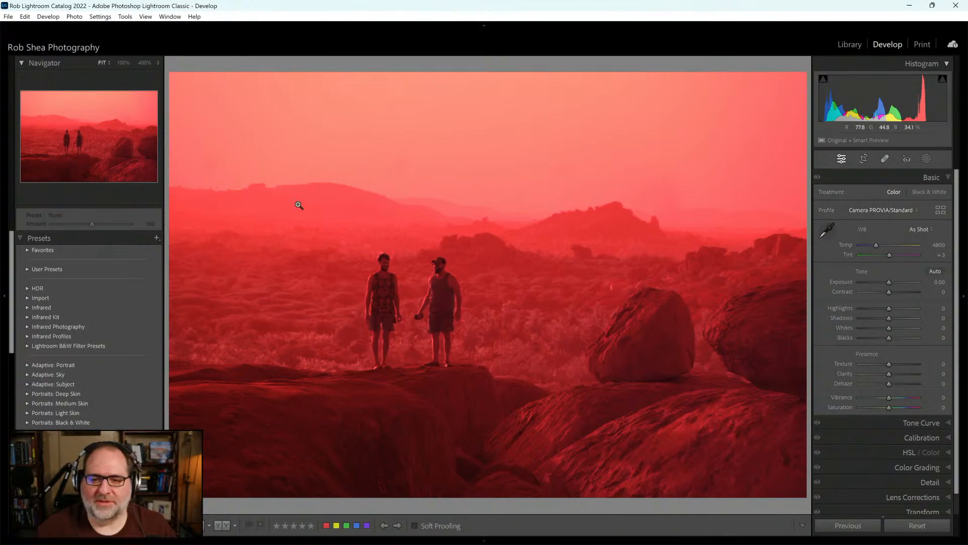
click(917, 211)
click(891, 247)
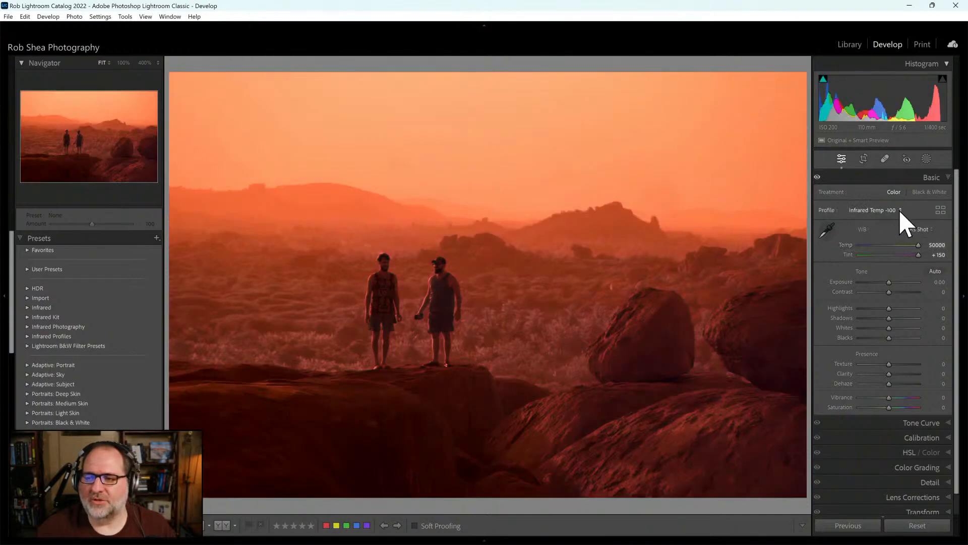
click(830, 229)
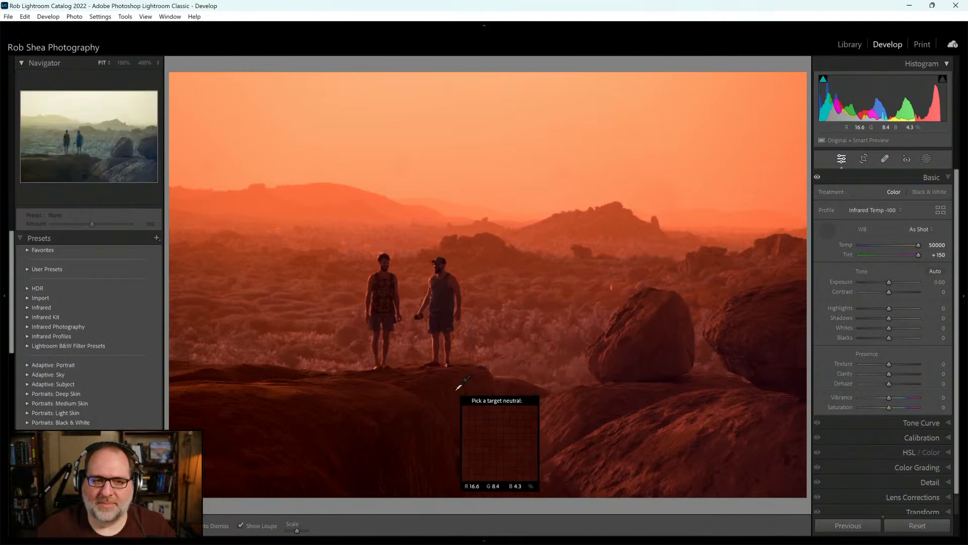
click(459, 388)
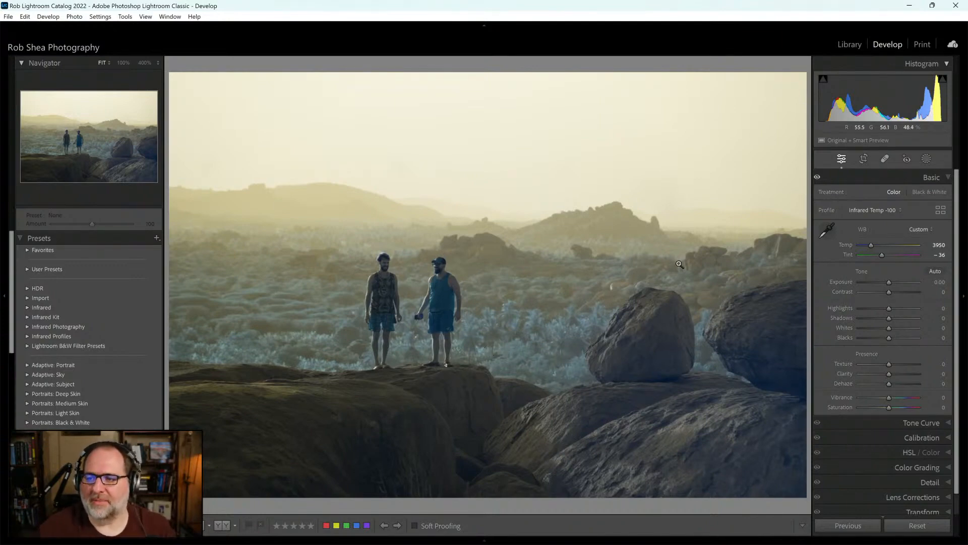
Apply the X-Pro1 -100 Hue color-swap profile to the photo of the two men
click(941, 210)
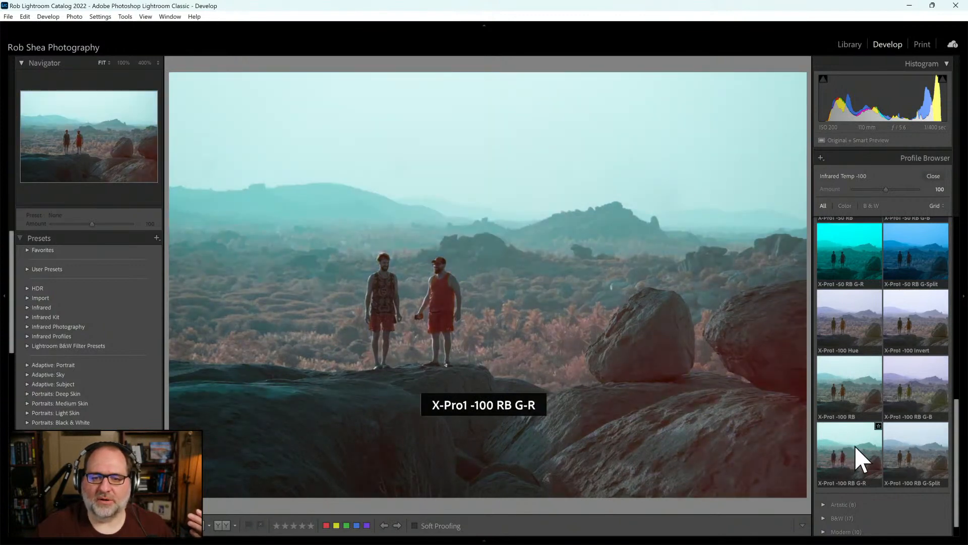
click(857, 333)
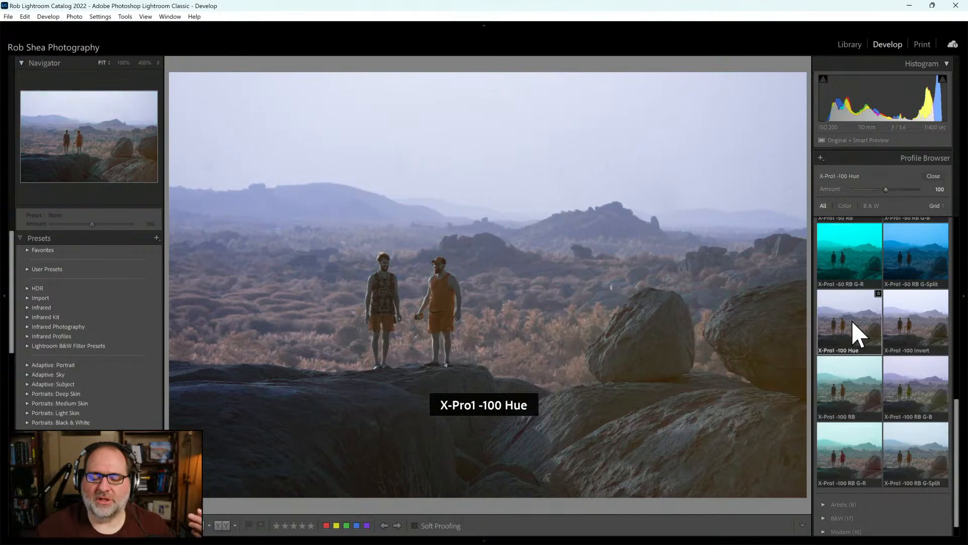
click(933, 176)
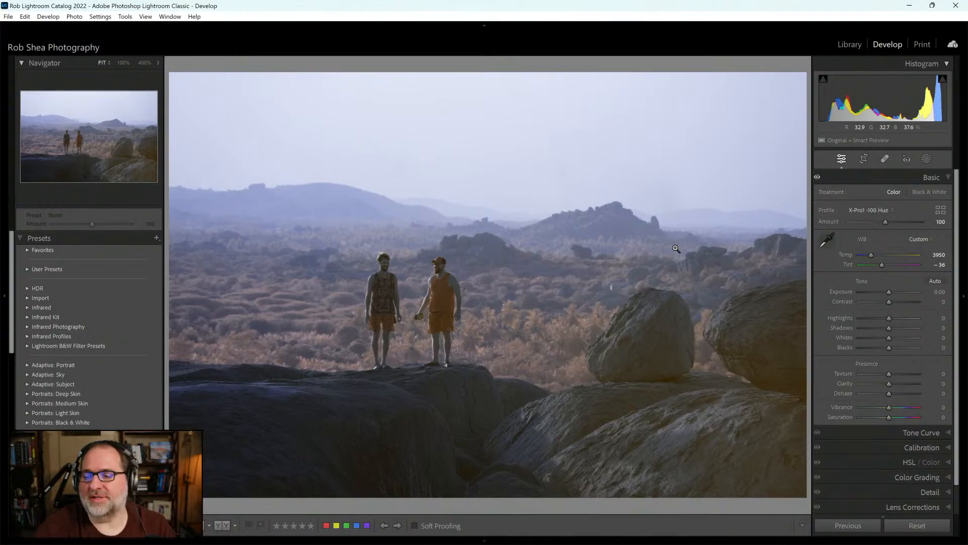
Create a sky mask and set its Dehaze to -20
click(927, 159)
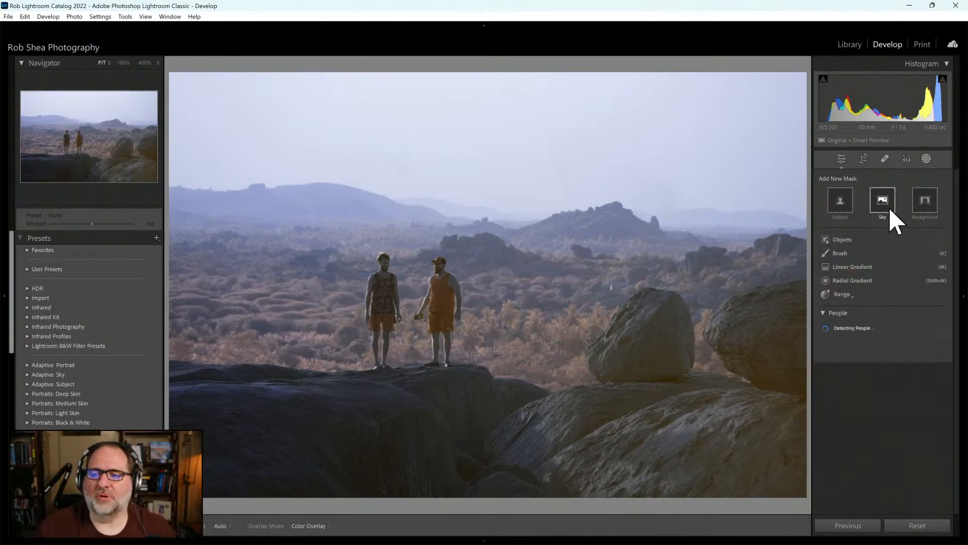
click(888, 208)
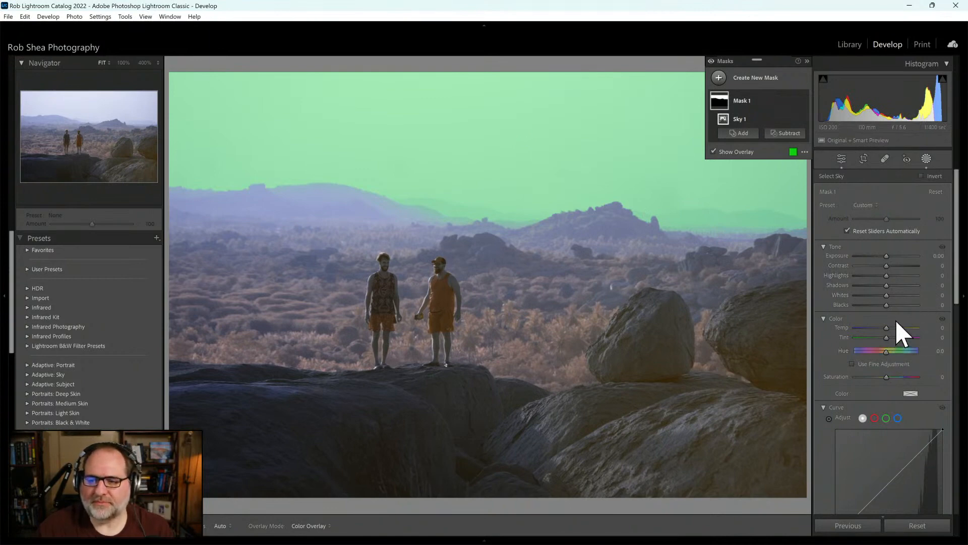
drag(958, 270, 955, 344)
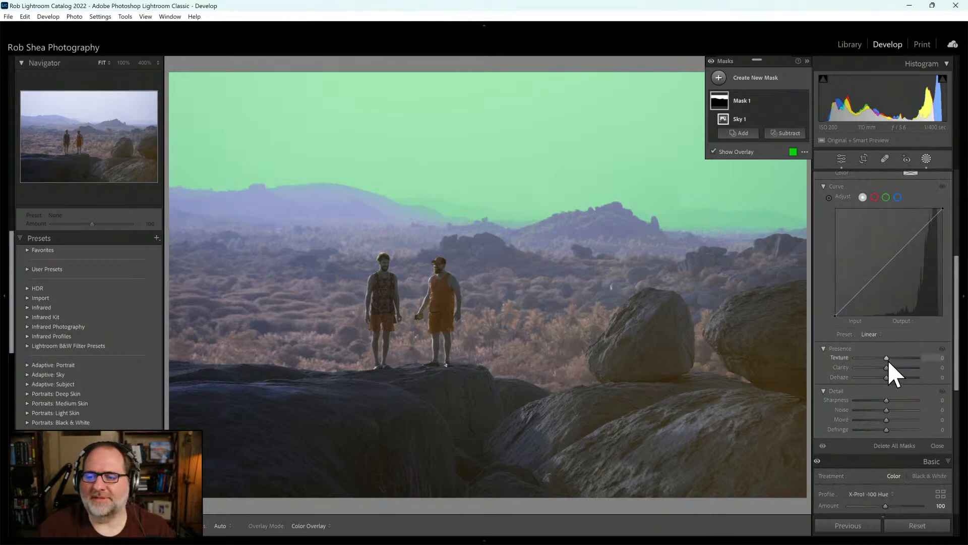
mouse_move(889, 378)
mouse_down()
mouse_move(922, 376)
mouse_move(846, 376)
mouse_move(882, 377)
mouse_up()
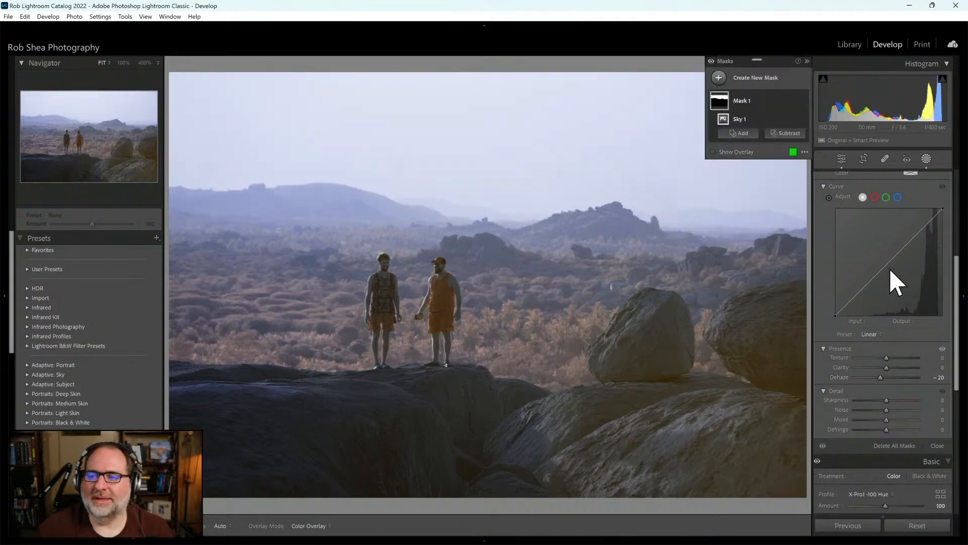
Create a subject mask and subtract the foreground rocks and boulder from it with a brush, keeping the two men selected
click(750, 78)
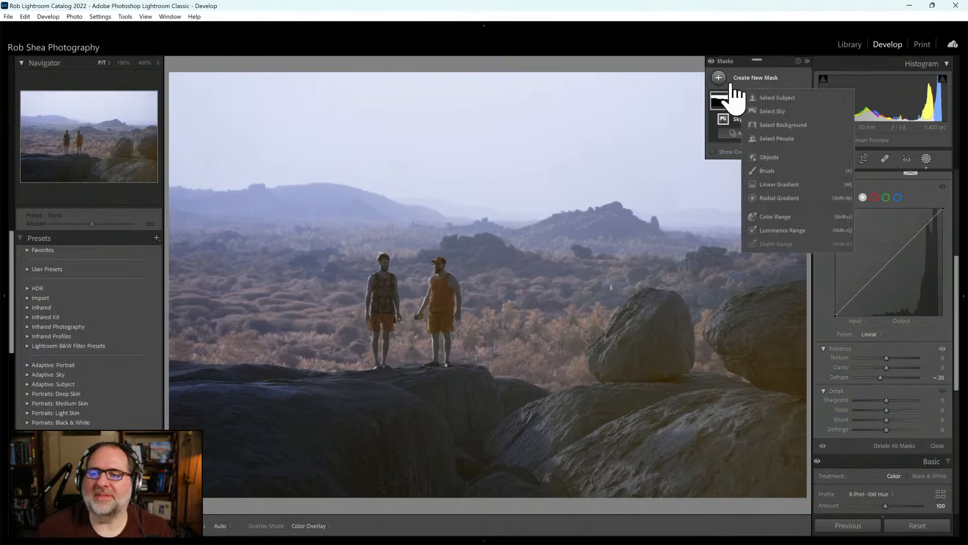
click(788, 97)
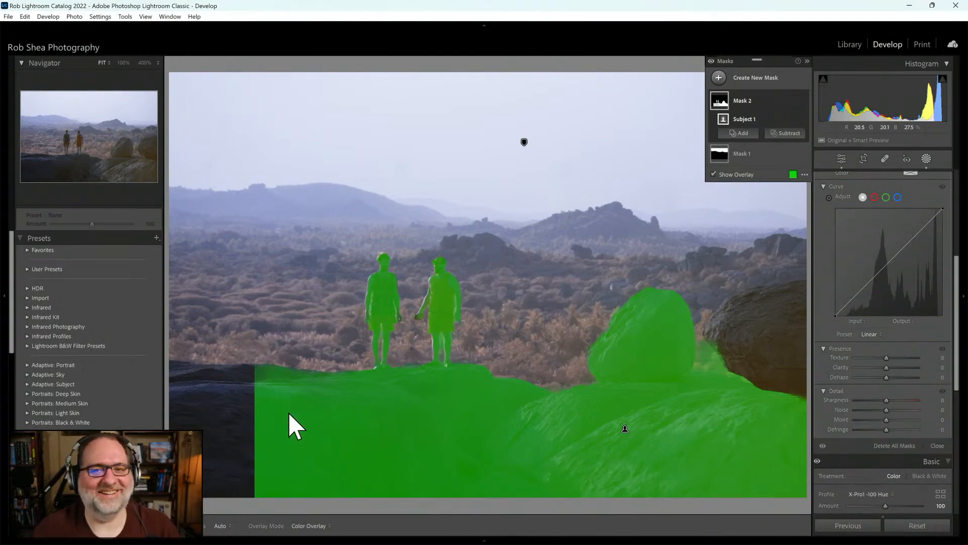
click(785, 133)
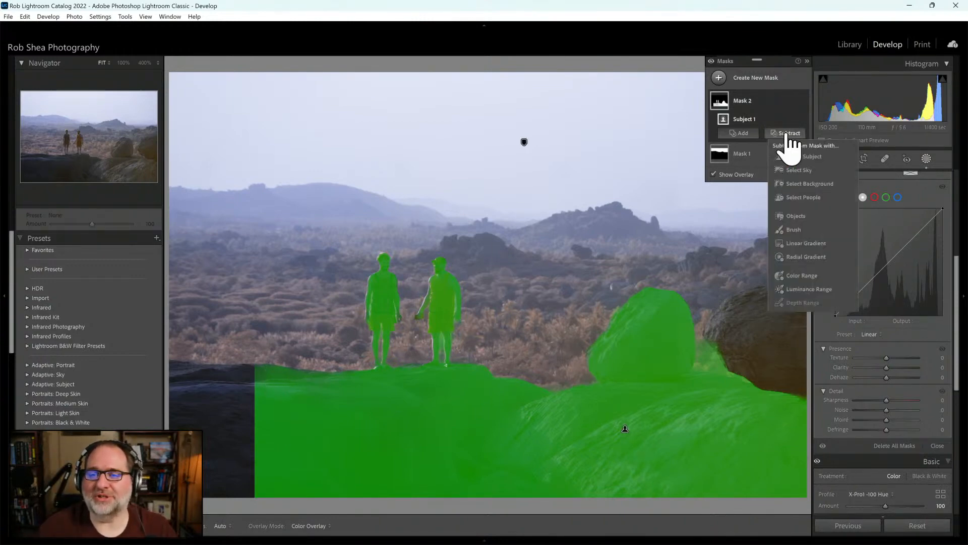
click(802, 230)
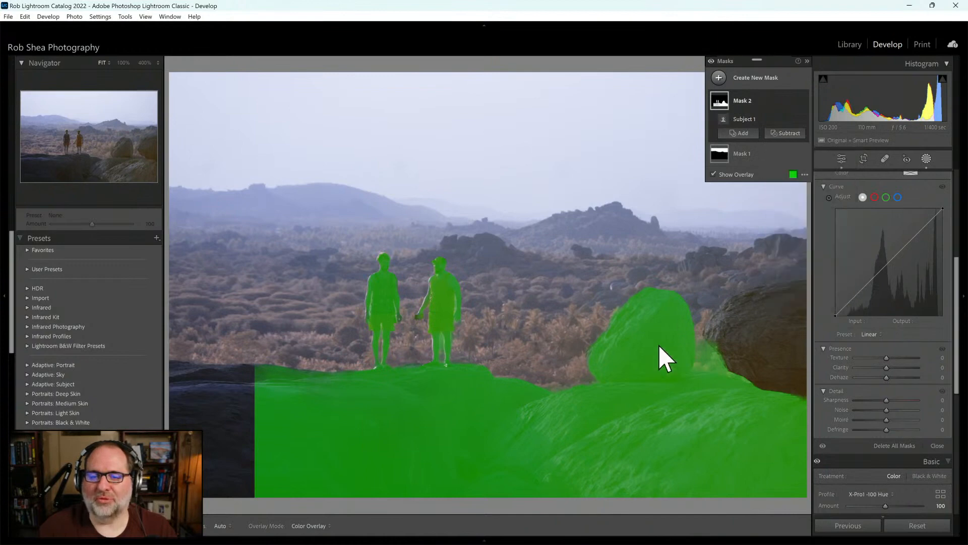
mouse_move(272, 391)
mouse_down()
mouse_move(352, 409)
mouse_move(403, 404)
mouse_move(334, 402)
mouse_move(266, 374)
mouse_move(271, 454)
mouse_move(406, 424)
mouse_move(416, 413)
mouse_move(380, 405)
mouse_move(483, 403)
mouse_move(487, 383)
mouse_move(653, 334)
mouse_move(665, 297)
mouse_move(649, 288)
mouse_move(721, 368)
mouse_move(810, 421)
mouse_move(727, 345)
mouse_move(480, 435)
mouse_move(275, 468)
mouse_move(270, 480)
mouse_move(639, 460)
mouse_move(745, 413)
mouse_move(802, 475)
mouse_up()
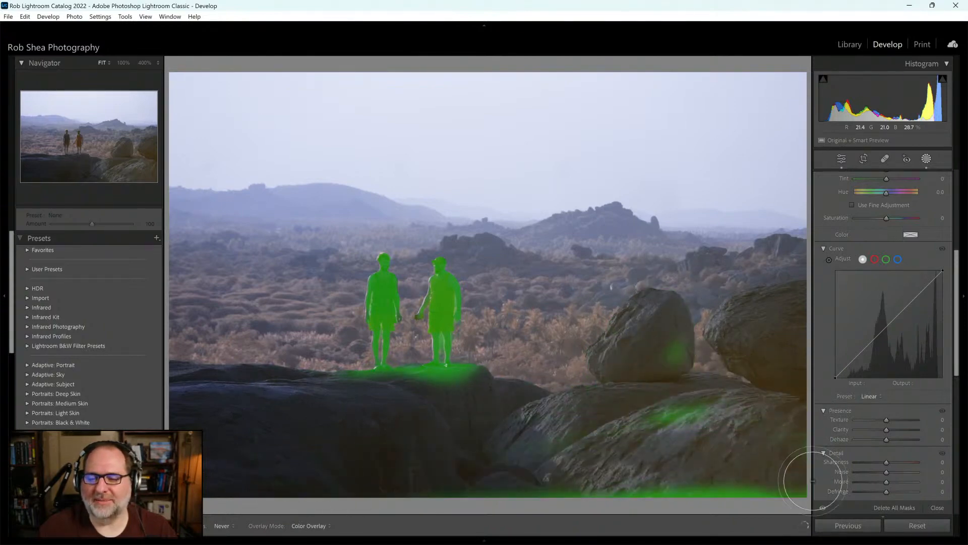
mouse_move(643, 457)
mouse_down()
mouse_move(749, 498)
mouse_move(555, 471)
mouse_up()
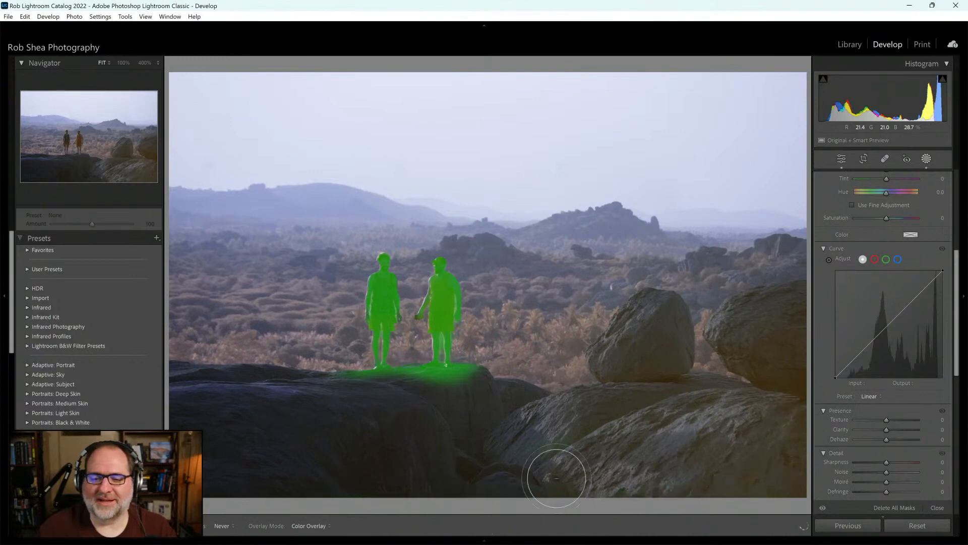
mouse_move(466, 389)
mouse_down()
mouse_move(358, 403)
mouse_move(458, 401)
mouse_move(449, 406)
mouse_up()
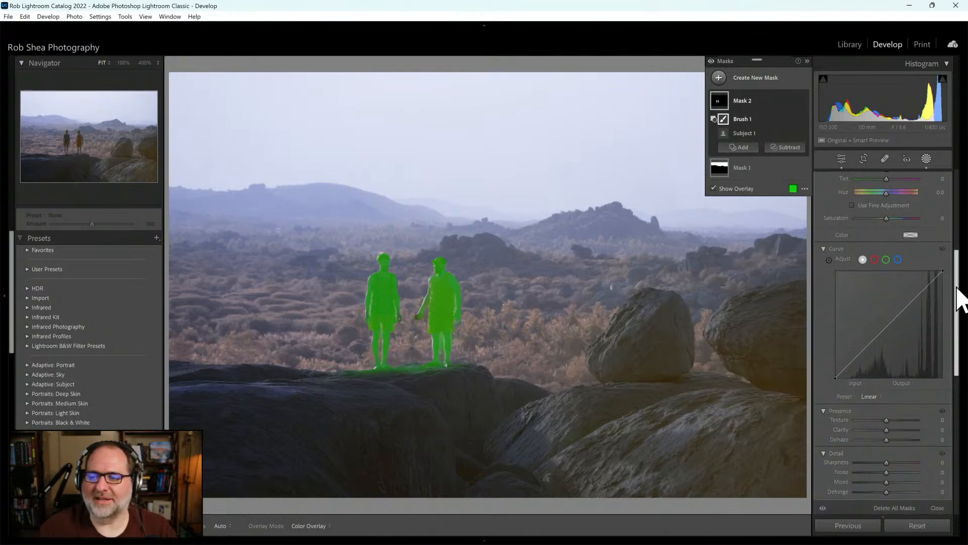
Set the two men's mask to Shadows 20, Contrast 20 and Exposure 0.16
drag(958, 292, 960, 226)
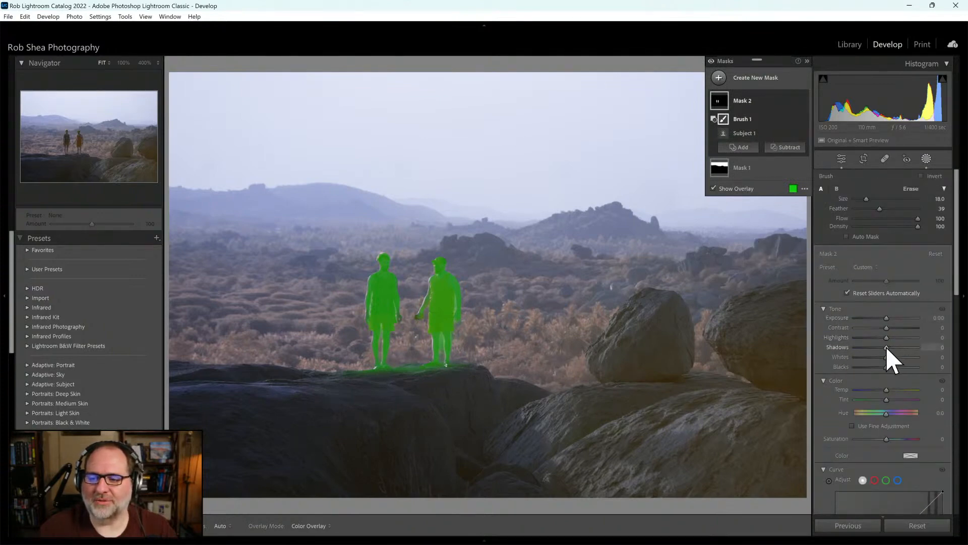
drag(887, 346, 893, 347)
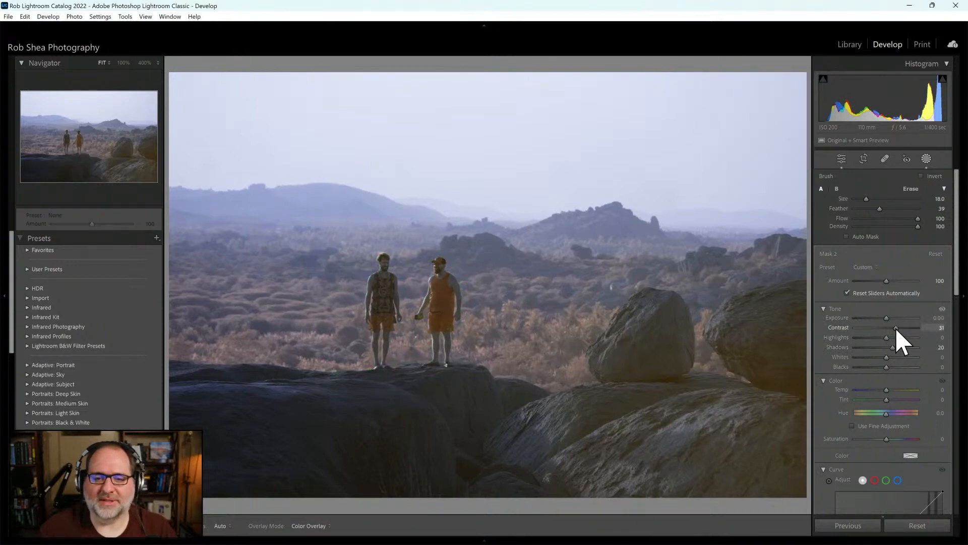
mouse_move(893, 329)
mouse_down()
mouse_move(900, 338)
mouse_move(887, 320)
mouse_up()
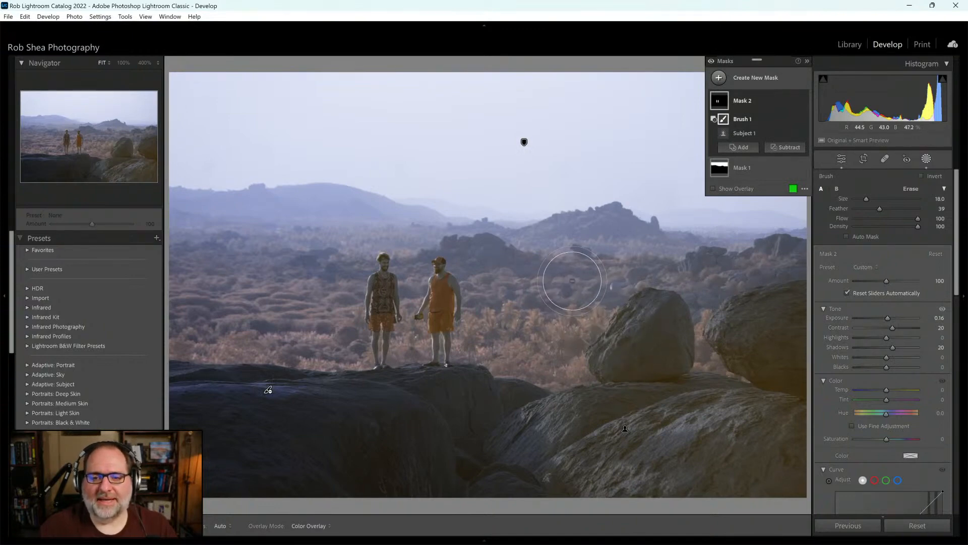
Create a background mask and subtract the foreground rocks from it with a linear gradient ending just above the men's feet
click(719, 77)
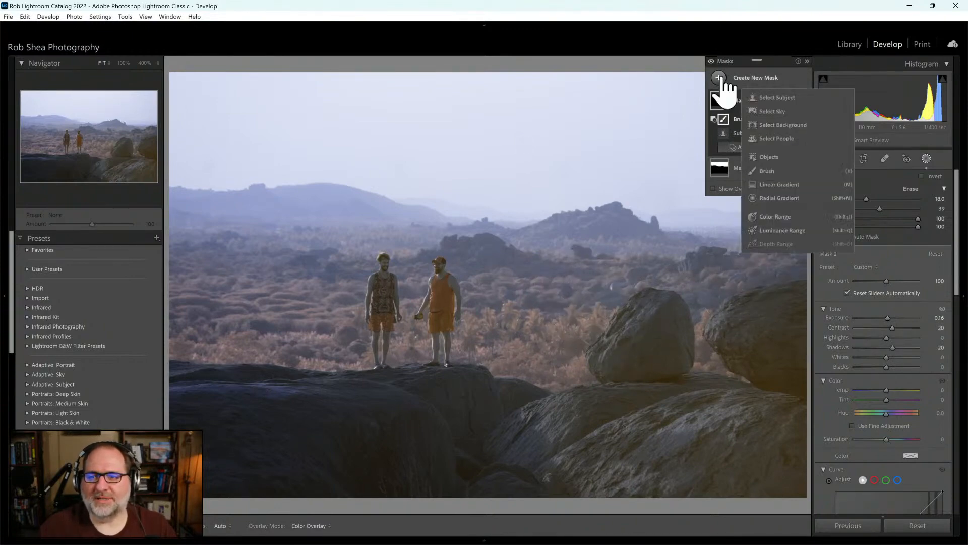
click(794, 126)
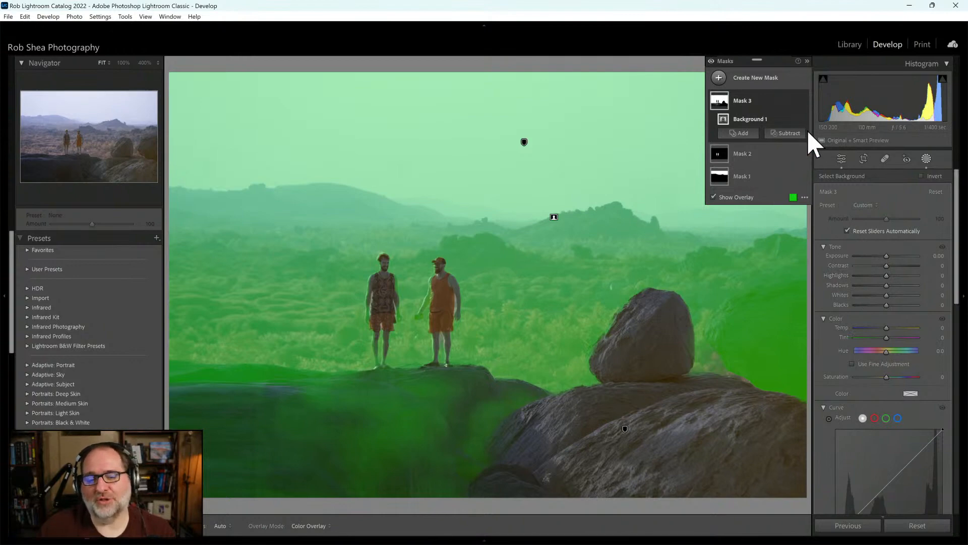
click(785, 133)
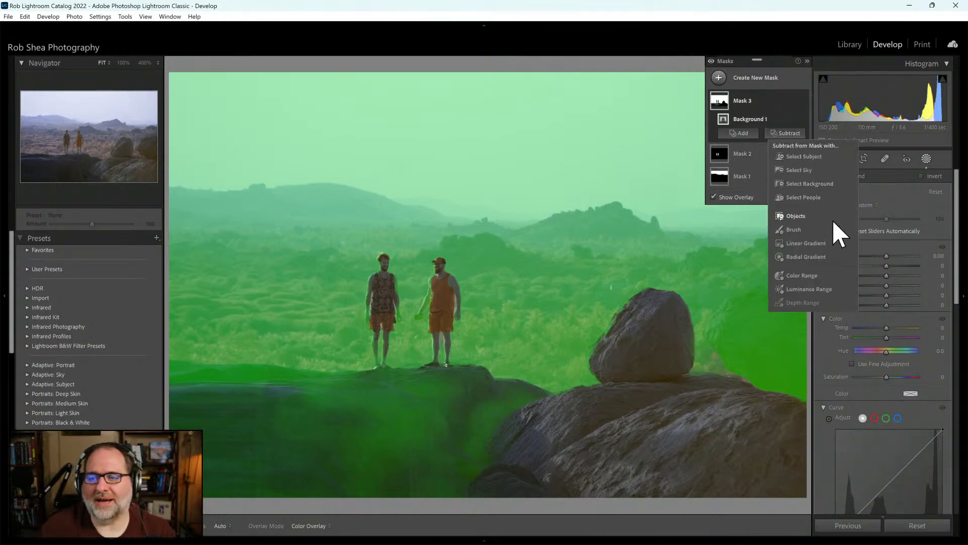
click(818, 246)
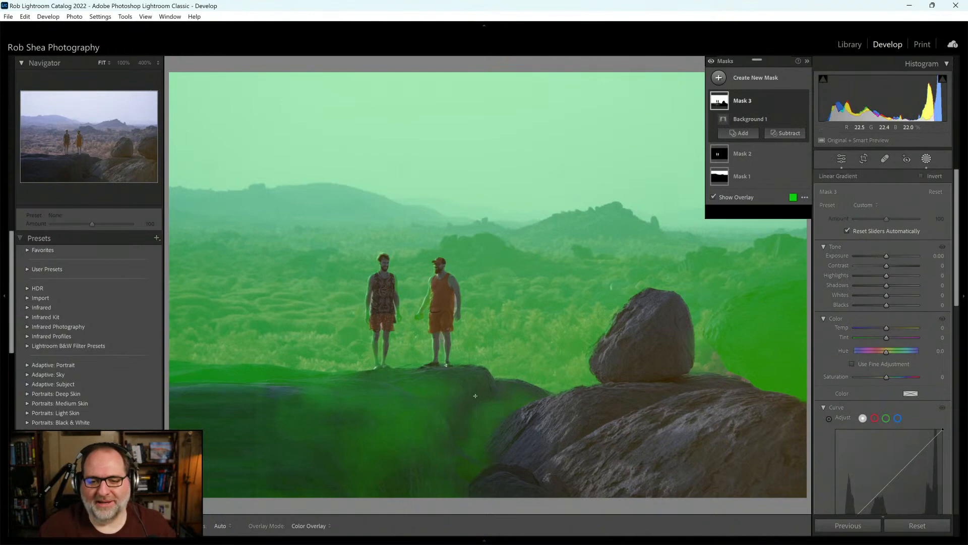
drag(476, 394, 476, 350)
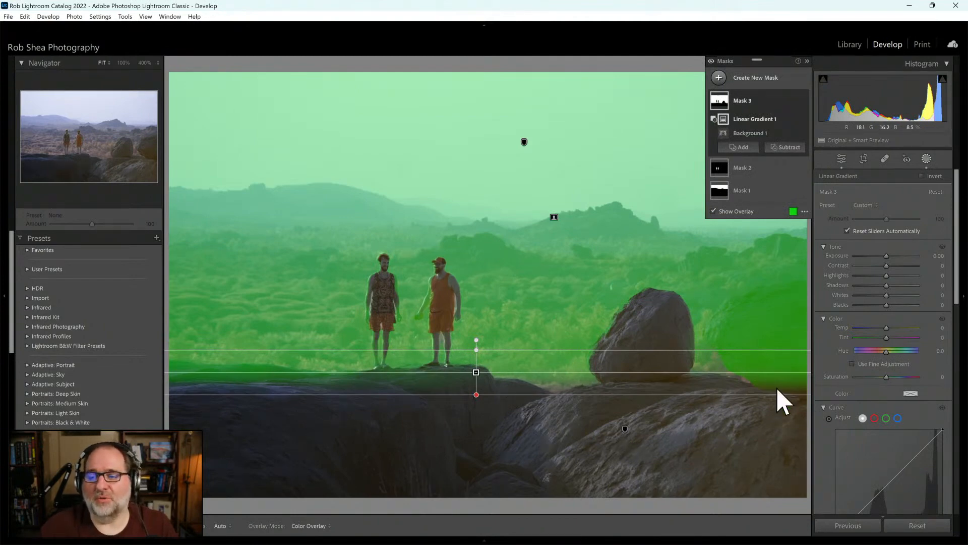
Adjust Dehaze for the background mask
drag(957, 281, 952, 353)
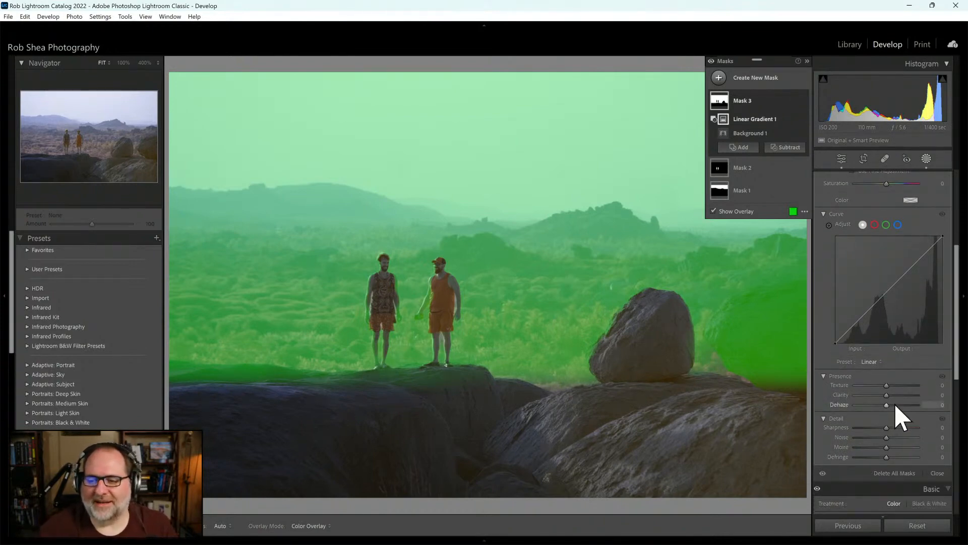
mouse_move(887, 405)
mouse_down()
mouse_move(900, 405)
mouse_move(888, 405)
mouse_up()
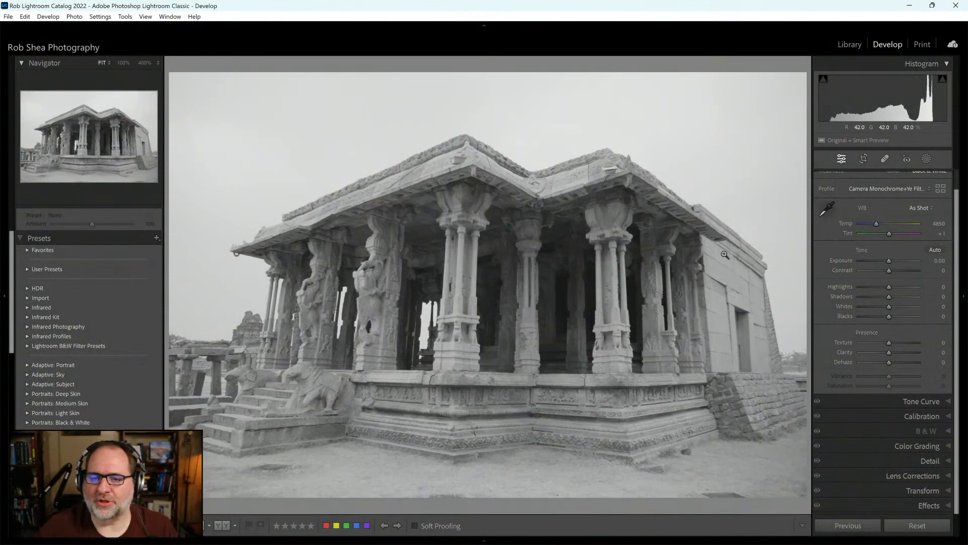
Try the Adobe Color profile on the monochrome temple photo and undo the change
scroll(893, 297, up, 2)
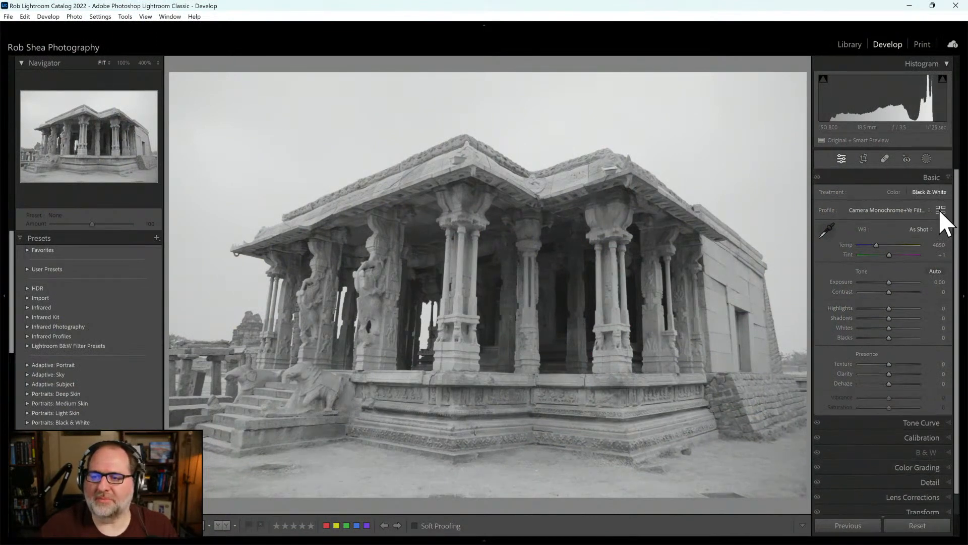
click(941, 212)
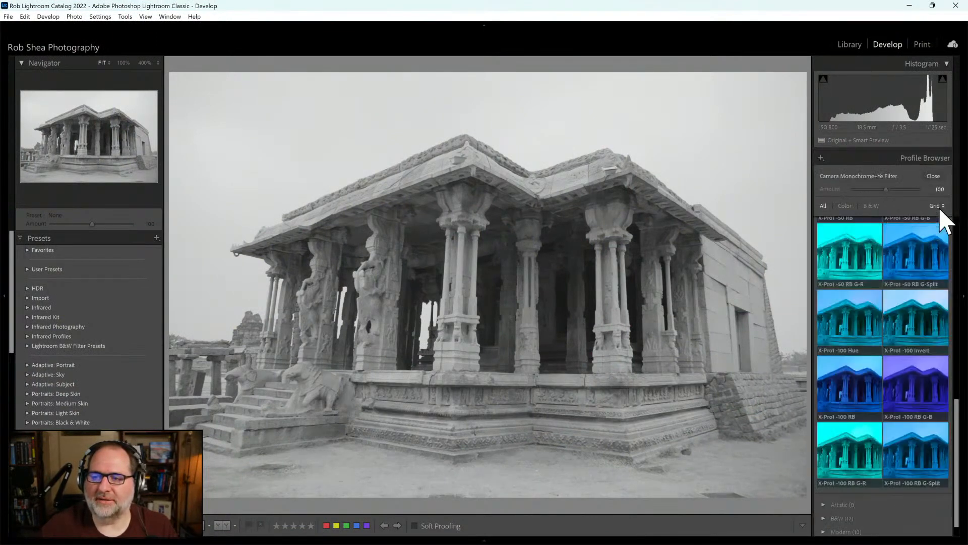
click(934, 177)
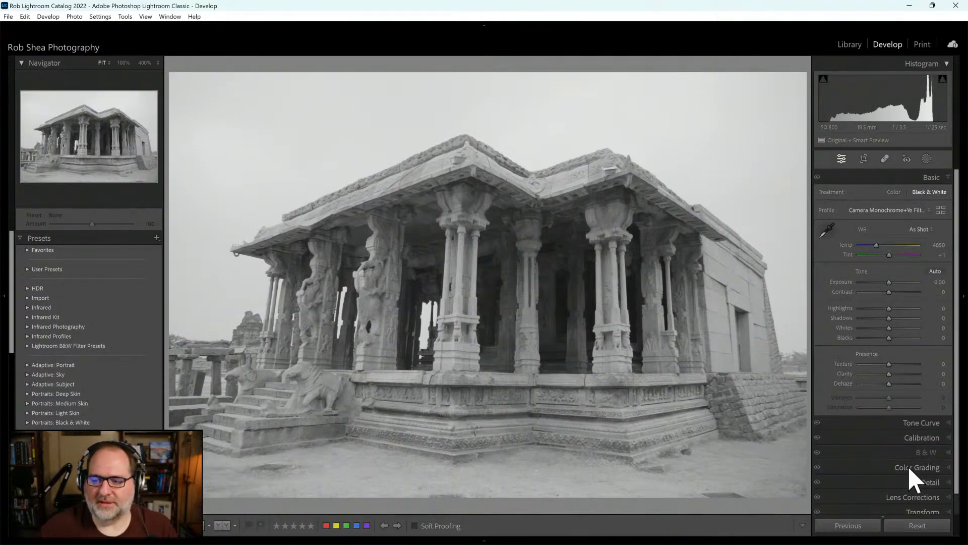
click(927, 211)
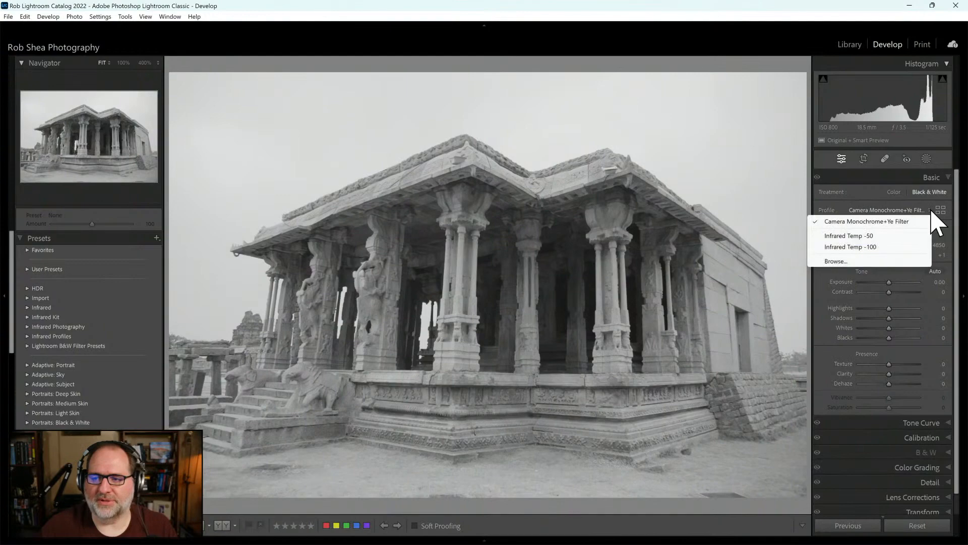
click(840, 262)
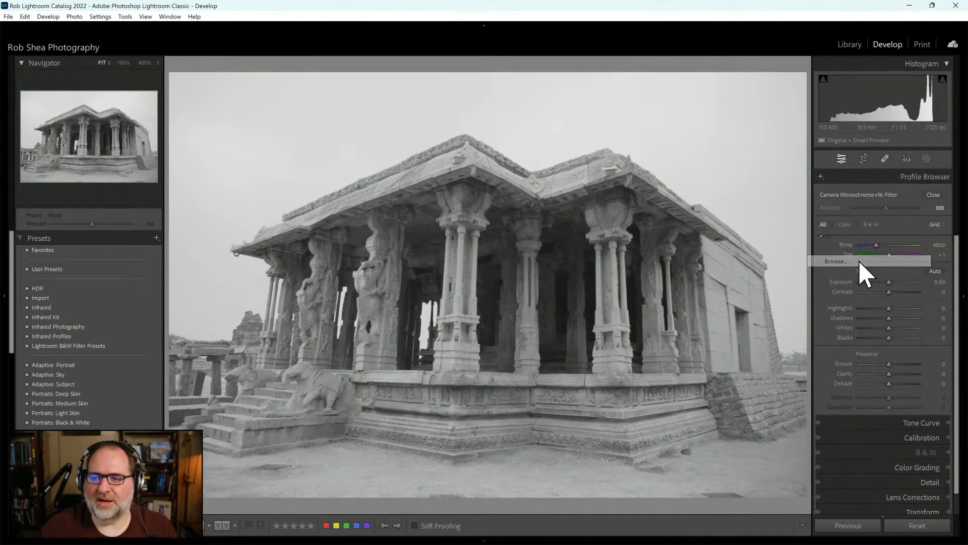
scroll(916, 252, up, 10)
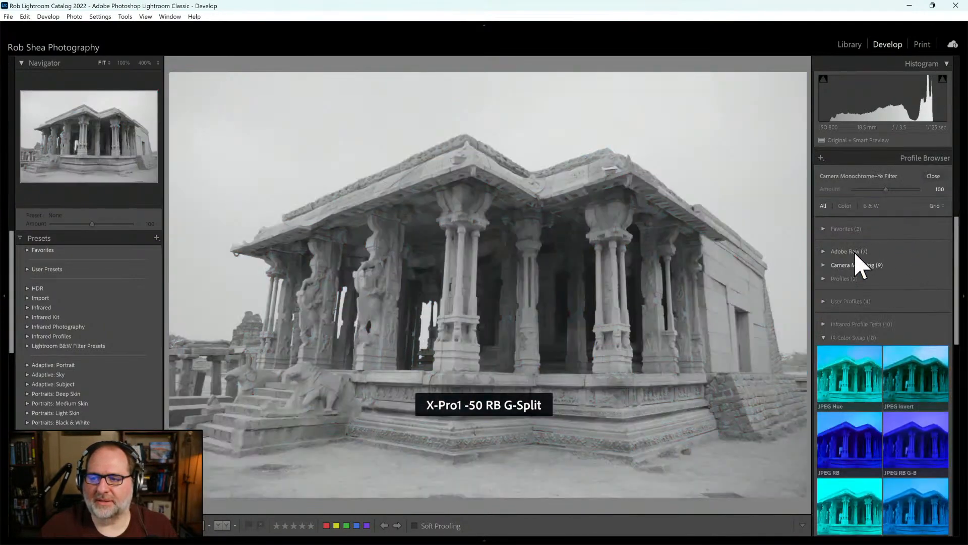
click(878, 282)
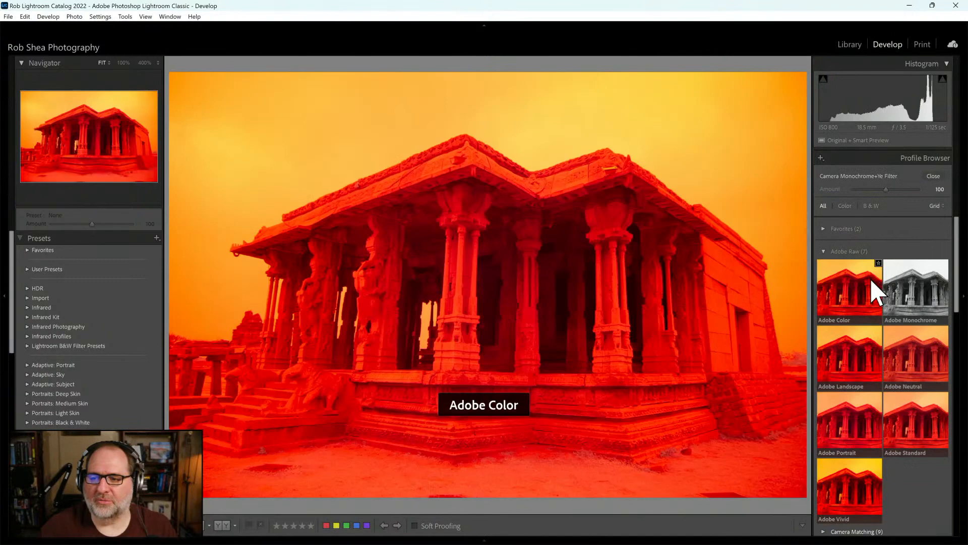
click(934, 176)
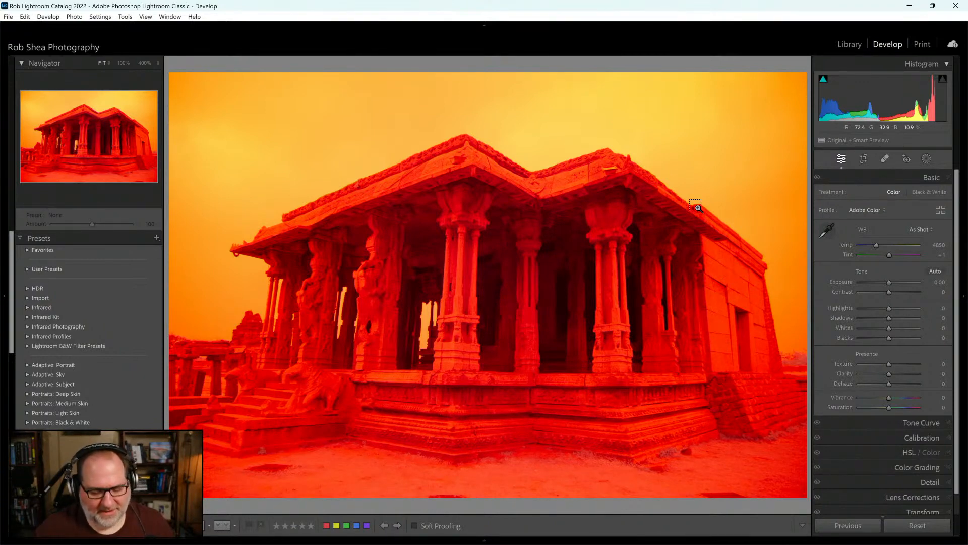
key(ctrl+z)
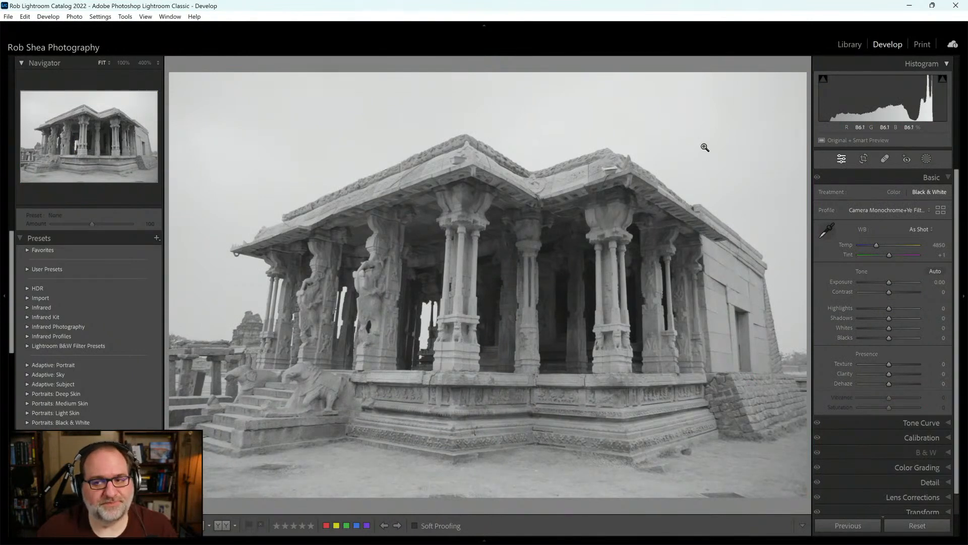
Mask the sky above the temple and raise its Exposure to 1.04
click(926, 160)
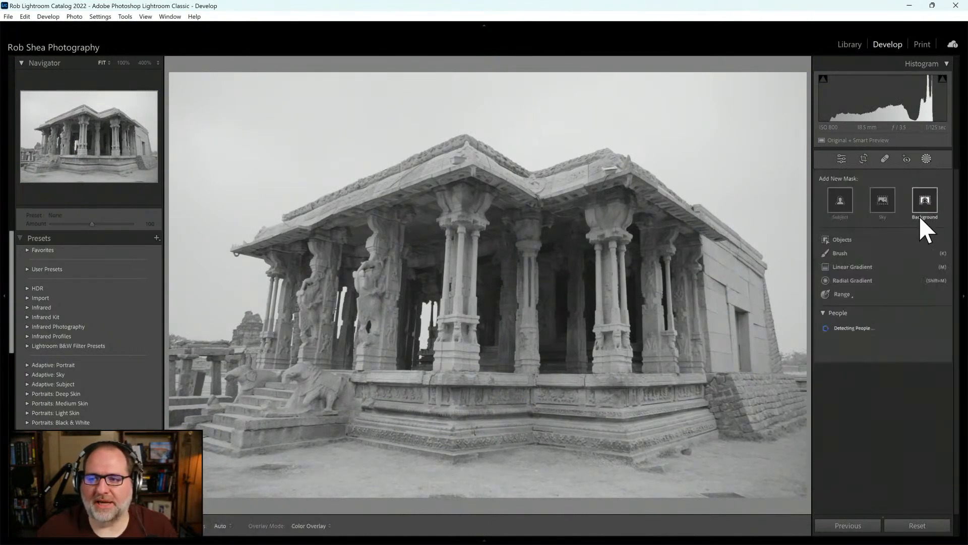
click(888, 207)
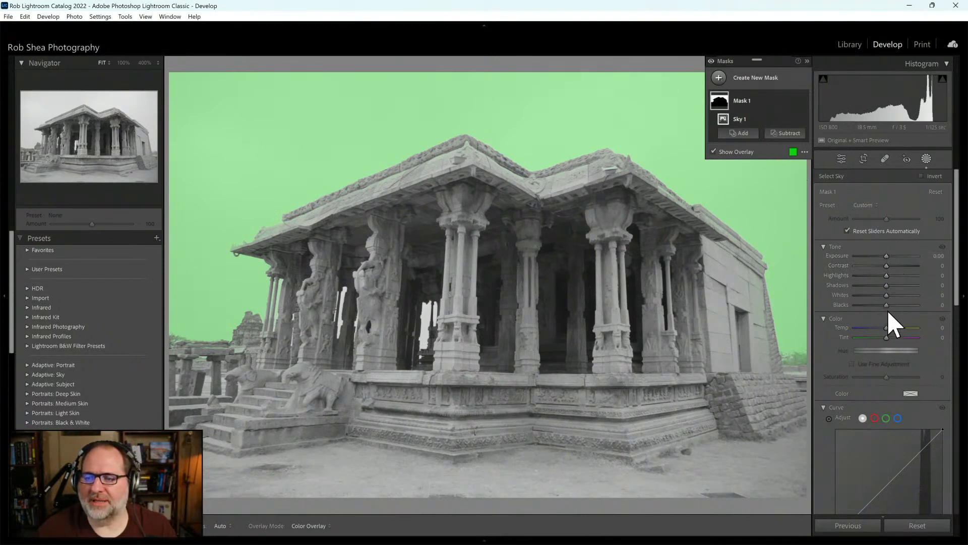
mouse_move(886, 256)
mouse_down()
mouse_move(906, 256)
mouse_move(888, 259)
mouse_move(894, 265)
mouse_up()
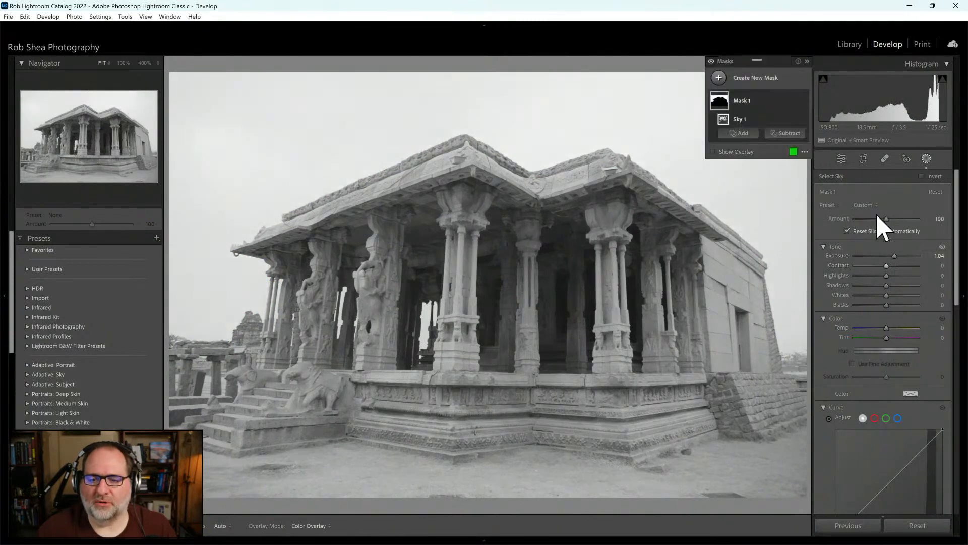
Paint a new brush mask over the ground in front of the temple, lower its Exposure to -0.75, and close masking
click(720, 80)
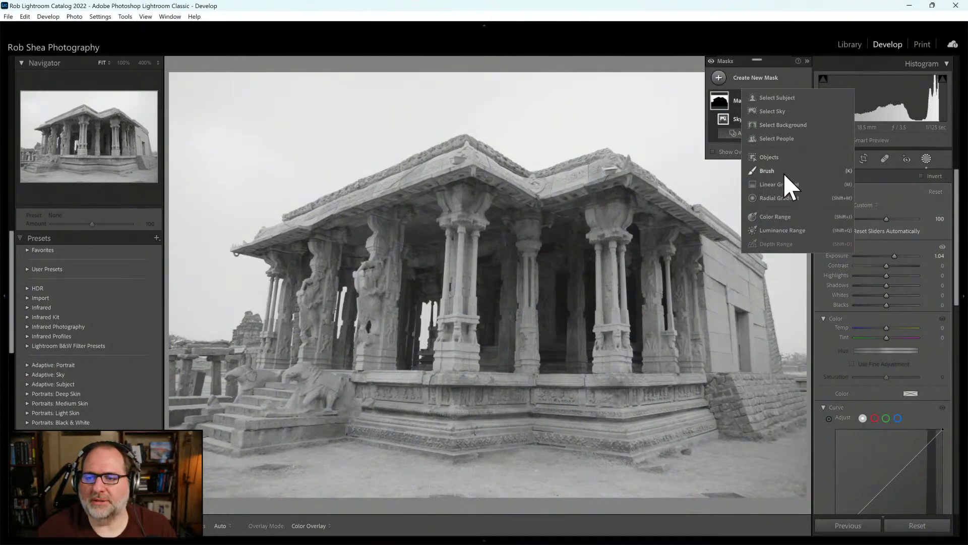
click(767, 172)
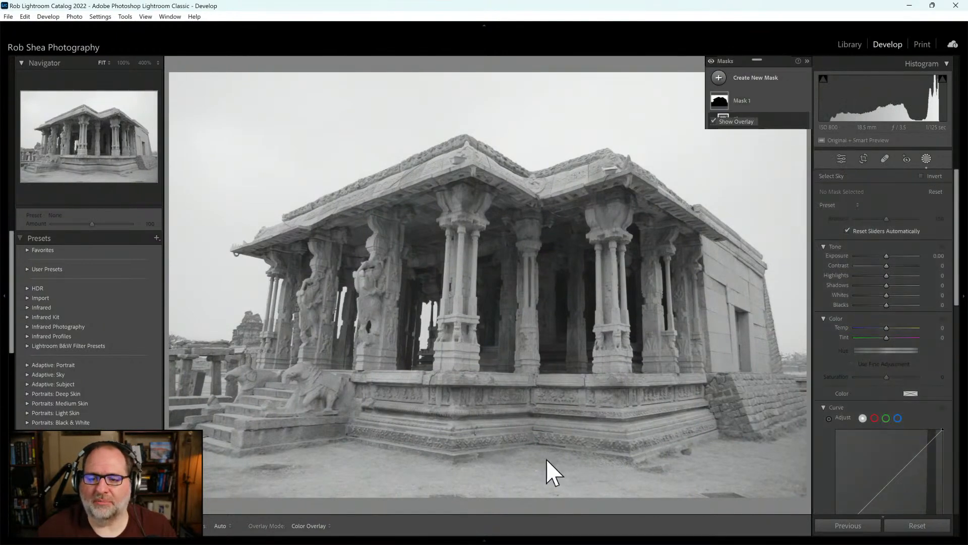
scroll(524, 477, down, 6)
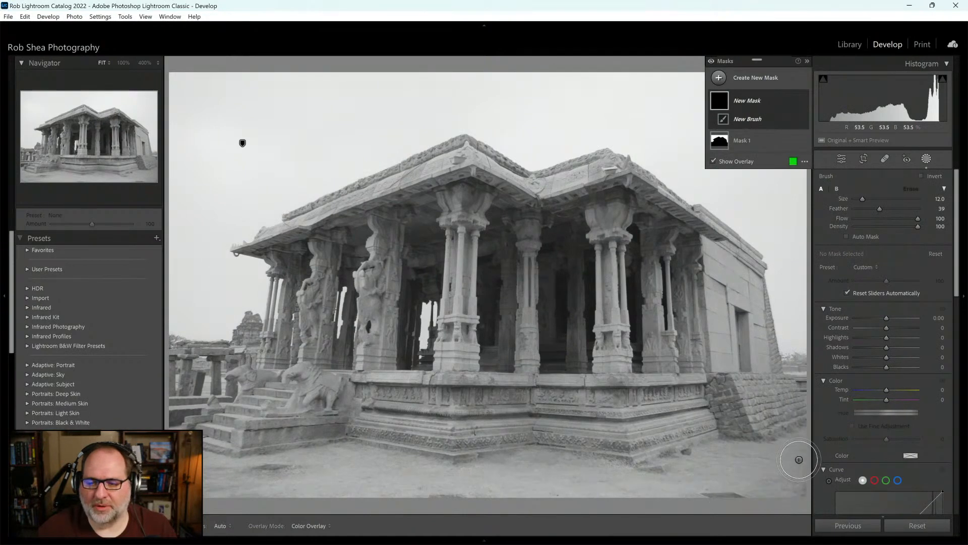
mouse_move(809, 441)
mouse_down()
mouse_move(764, 465)
mouse_move(723, 459)
mouse_move(629, 484)
mouse_move(534, 468)
mouse_move(457, 482)
mouse_move(413, 479)
mouse_up()
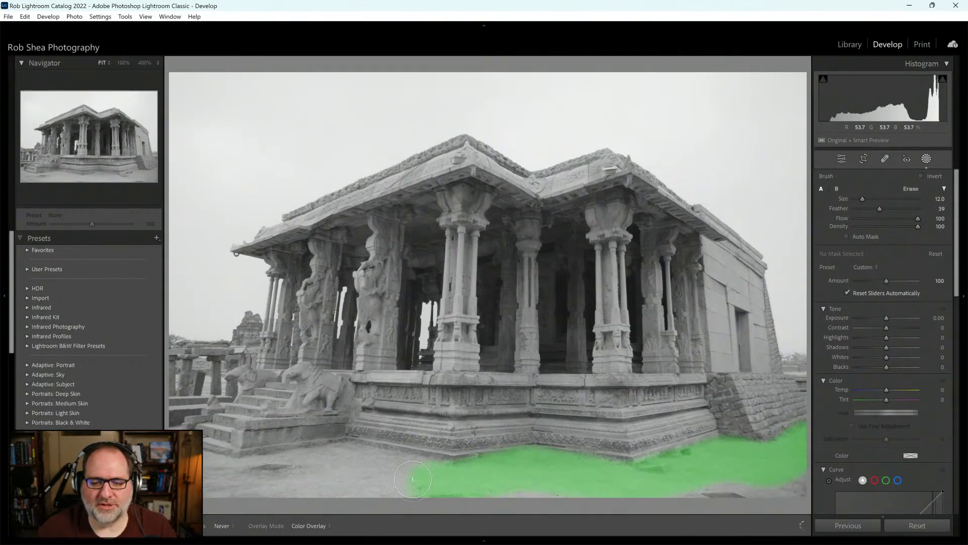
mouse_move(340, 462)
mouse_down()
mouse_move(259, 474)
mouse_move(260, 483)
mouse_move(216, 476)
mouse_up()
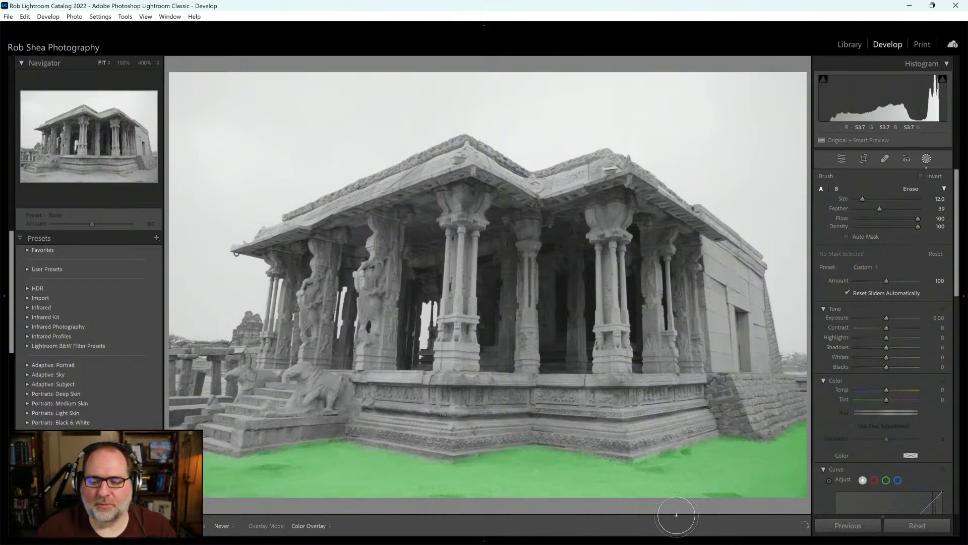
key(h)
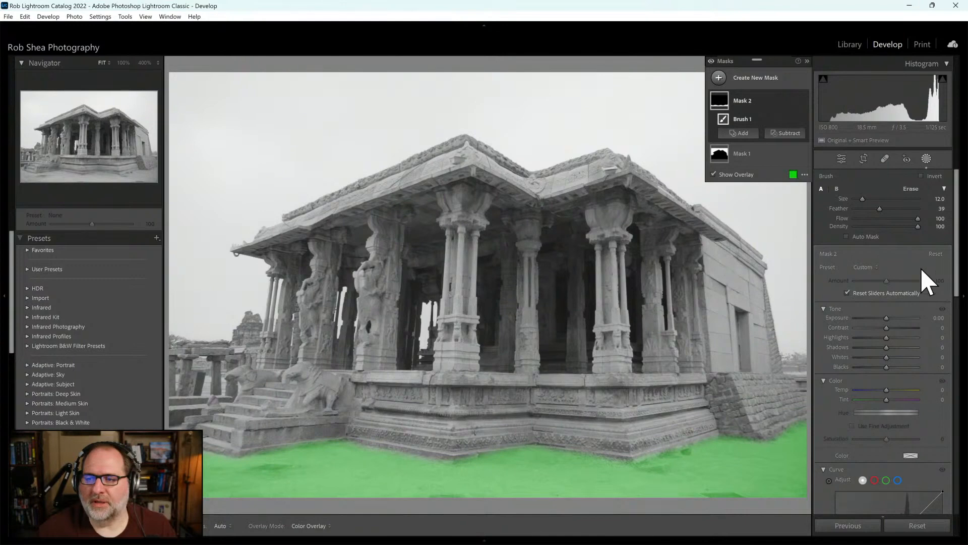
mouse_move(888, 321)
mouse_down()
mouse_move(872, 322)
mouse_move(882, 321)
mouse_up()
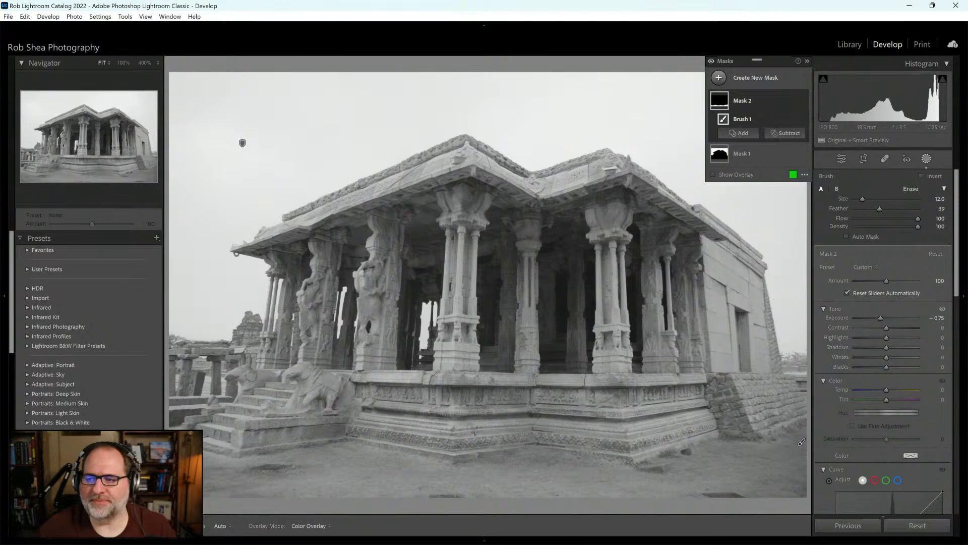
click(927, 160)
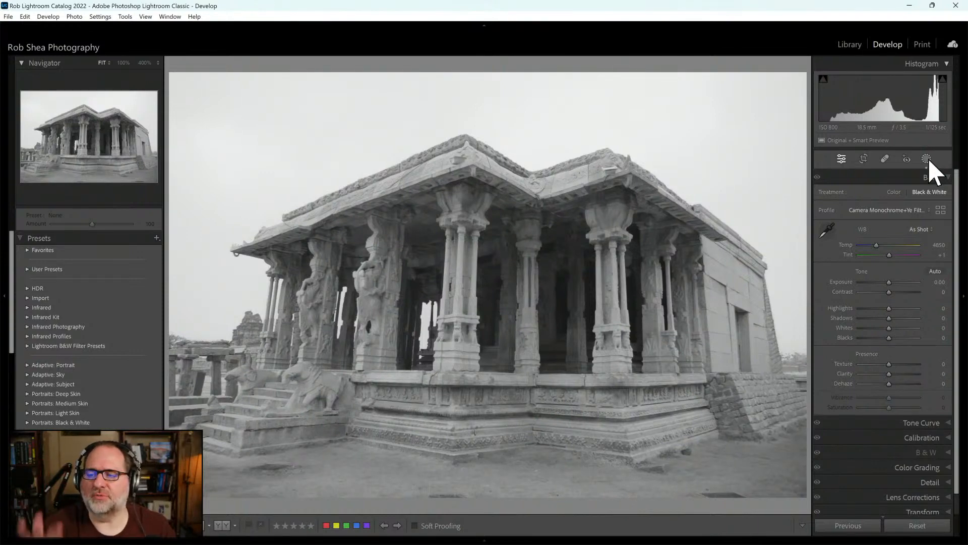
Open the temple photo's profile browser, collapse the Adobe Raw and IR Color Swap groups, and expand the B&W group
click(941, 210)
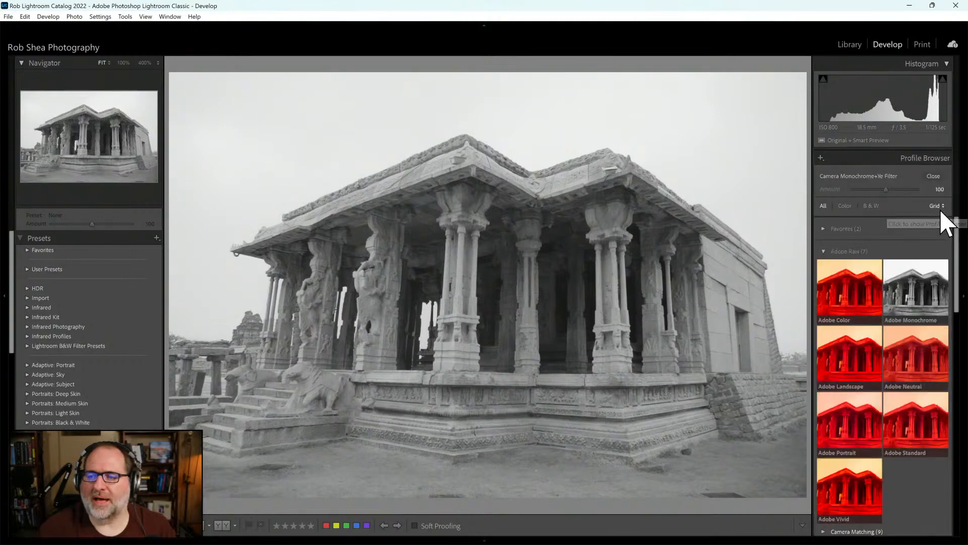
click(852, 251)
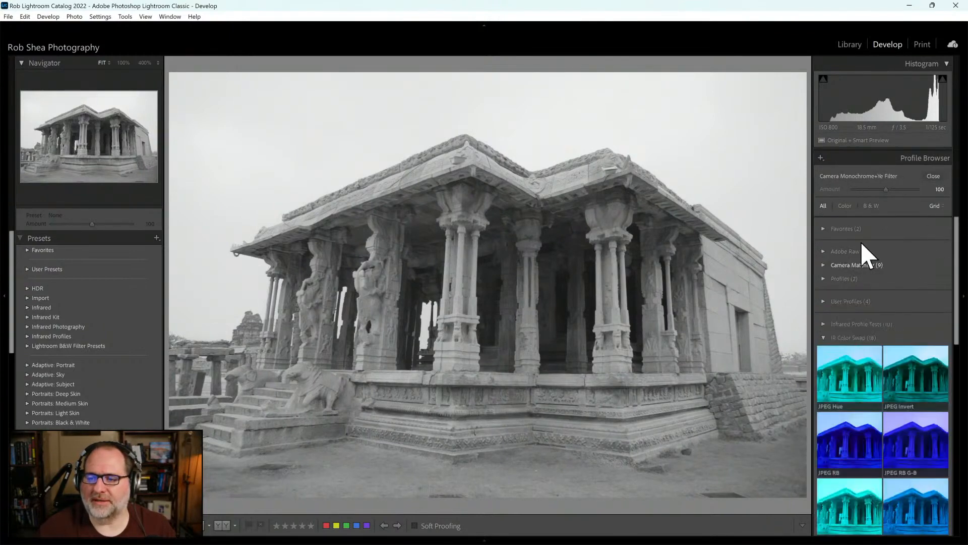
click(860, 337)
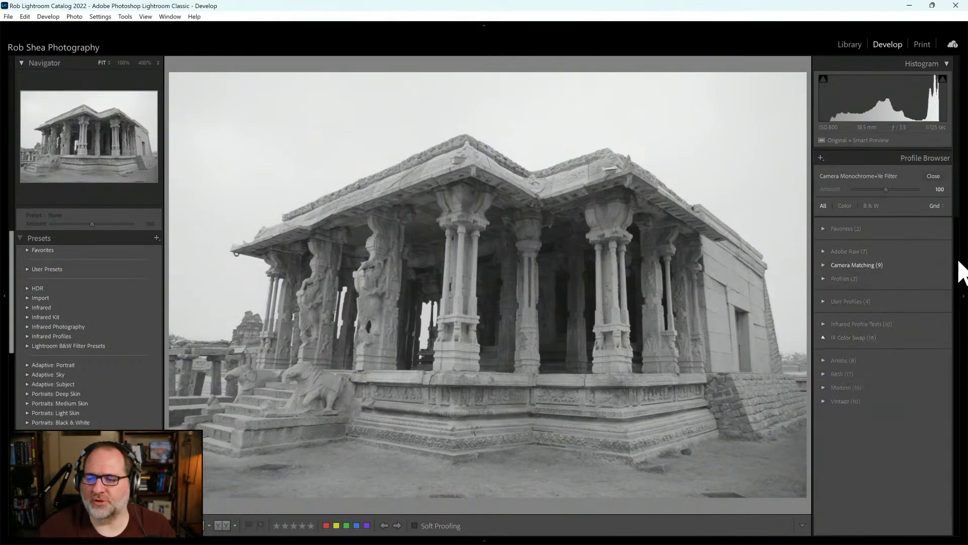
click(839, 373)
drag(958, 254, 956, 310)
Preview the B&W profiles on the temple photo, apply B&W 01, and close the profile browser
mouse_move(860, 250)
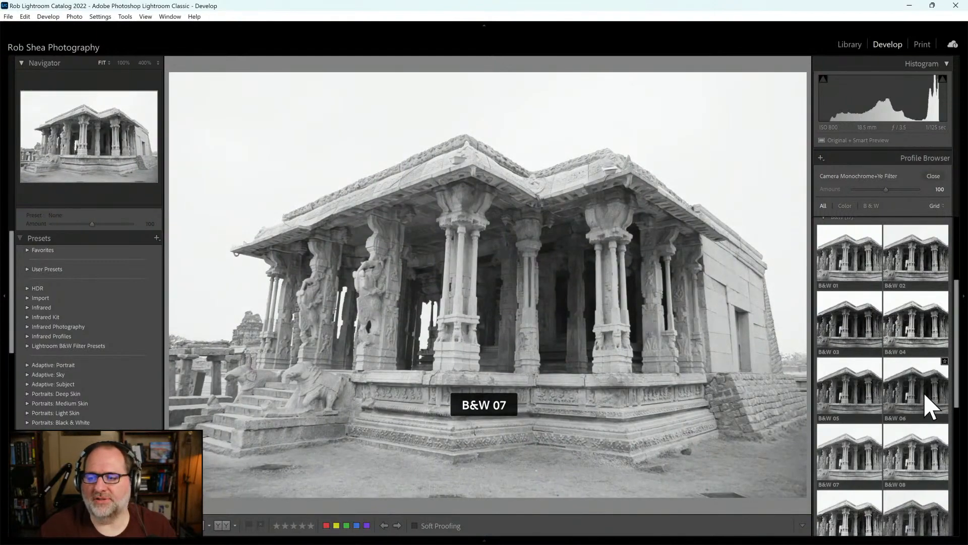
scroll(960, 353, down, 3)
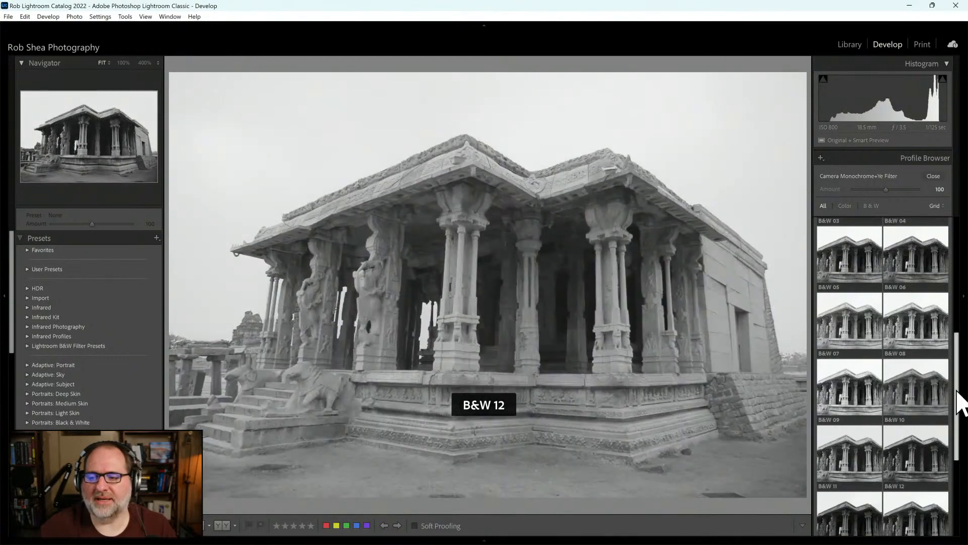
scroll(955, 429, down, 3)
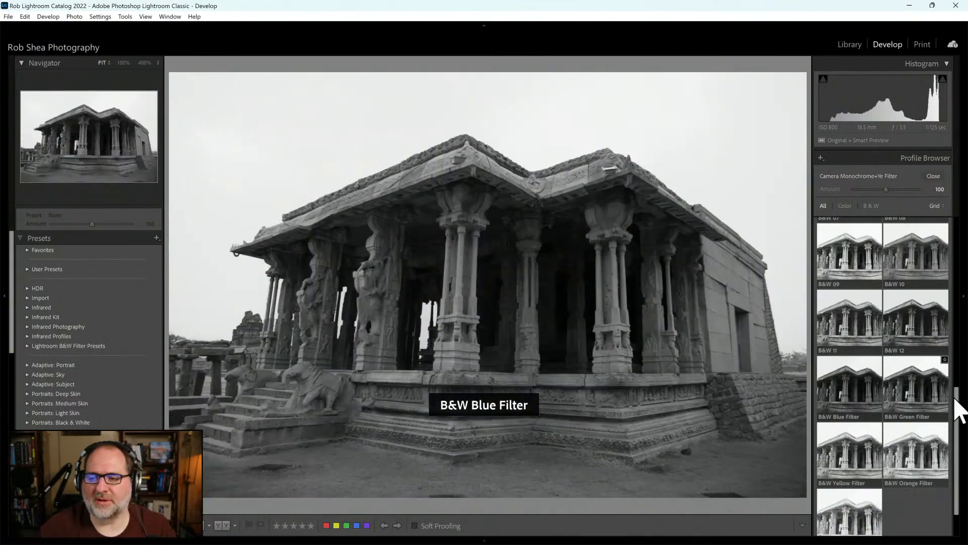
drag(958, 409, 958, 317)
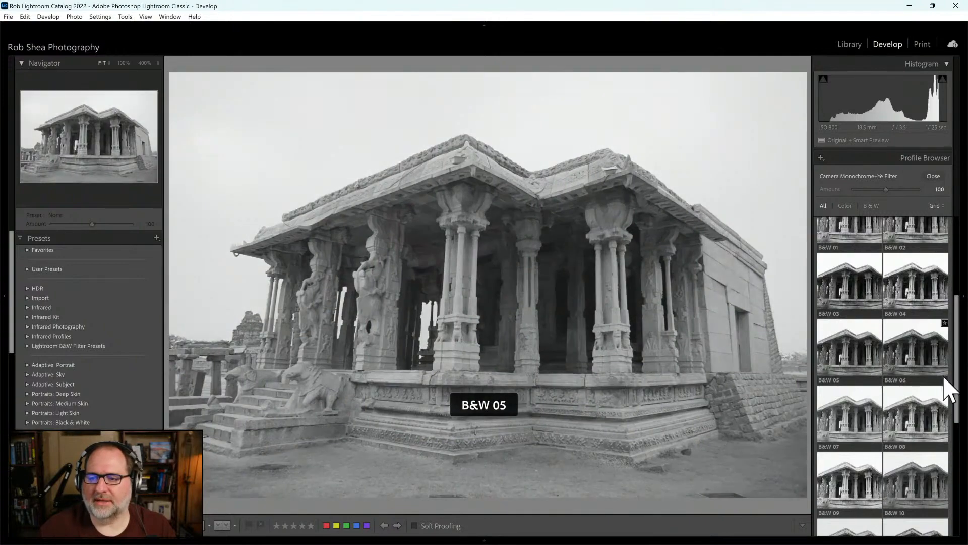
drag(959, 389, 936, 342)
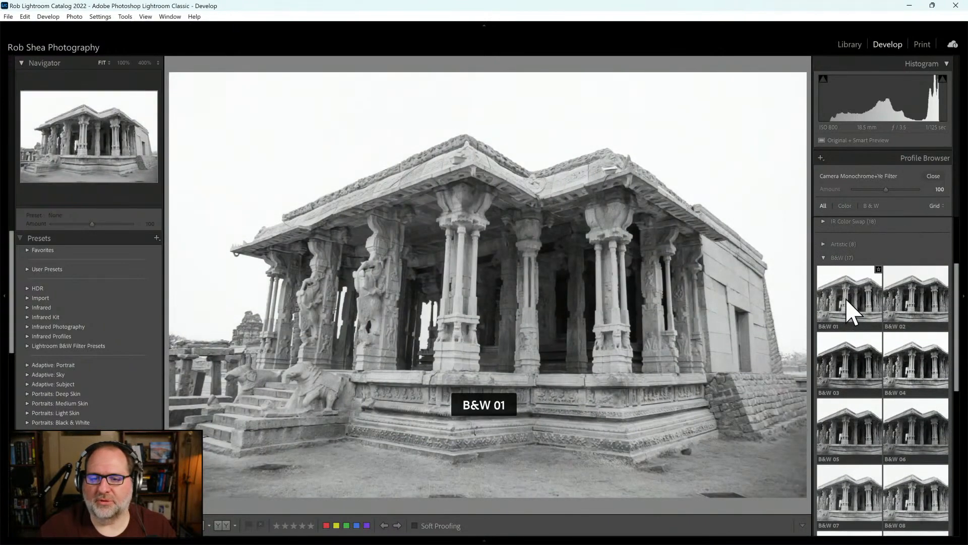
click(849, 307)
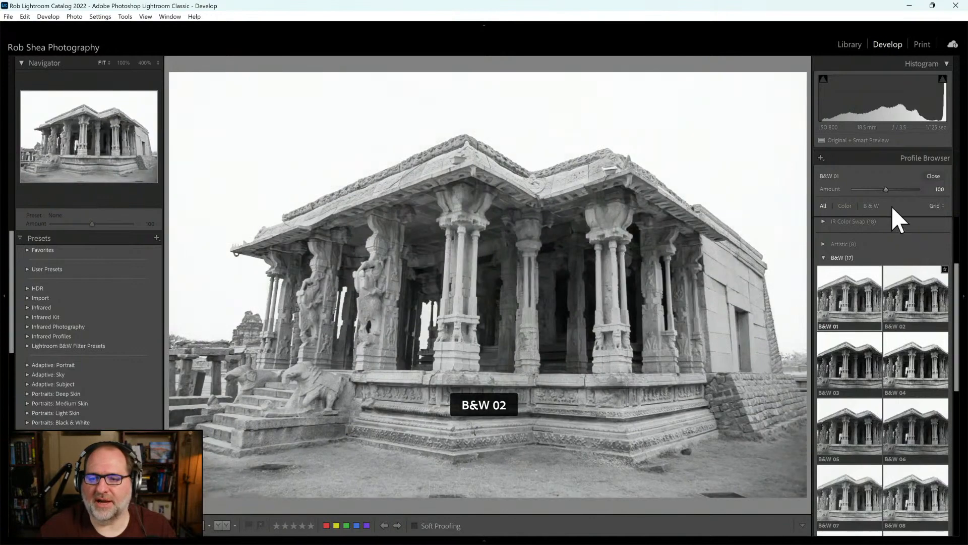
click(930, 175)
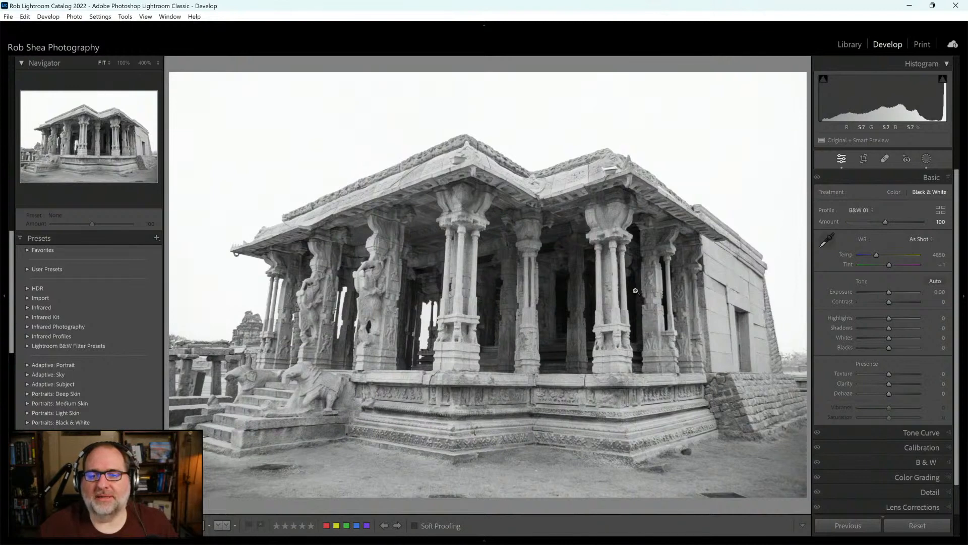
Add a new Select Subject mask covering the temple
click(926, 159)
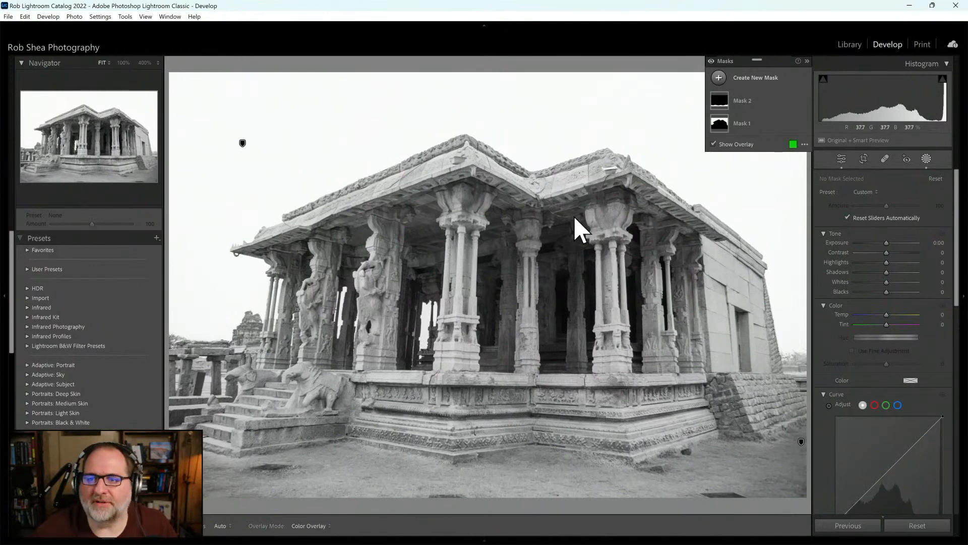
click(718, 78)
click(776, 98)
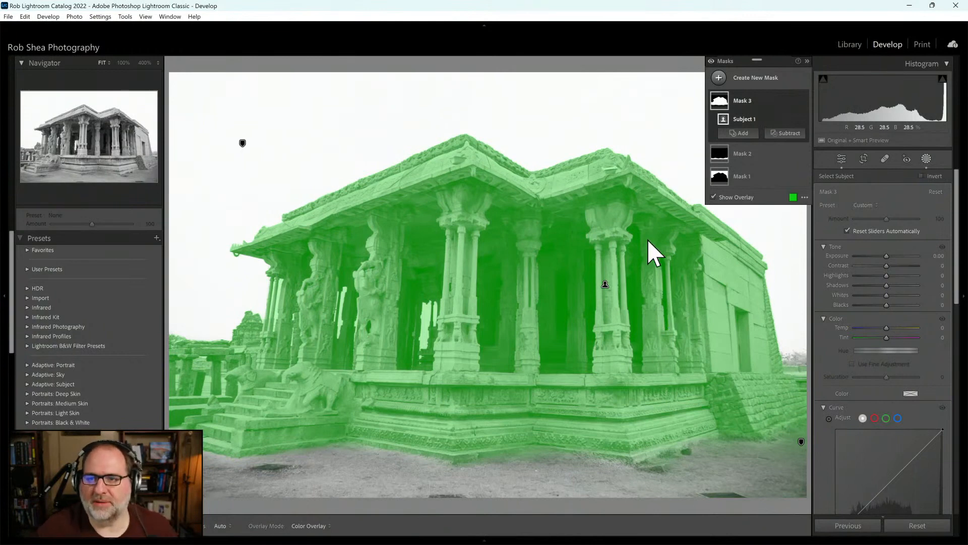
right_click(745, 104)
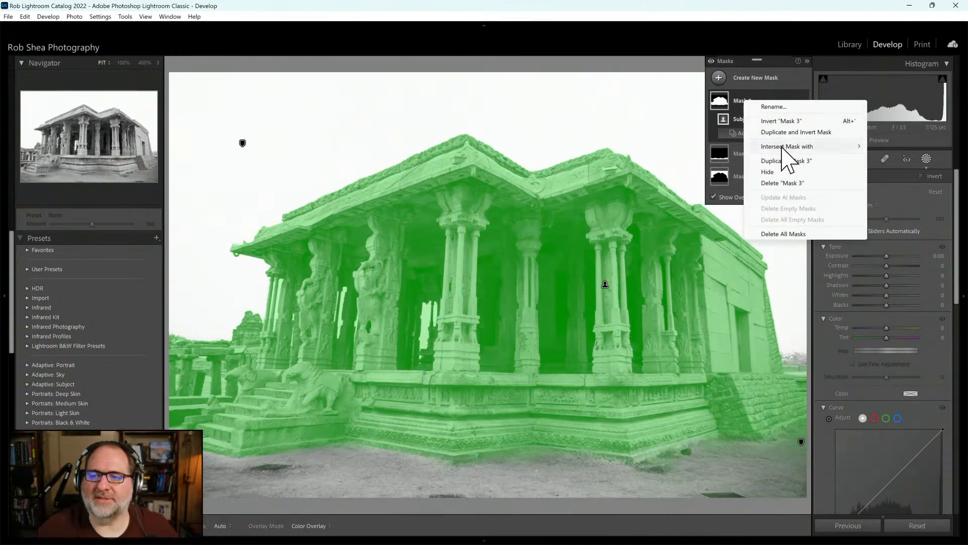
mouse_move(783, 148)
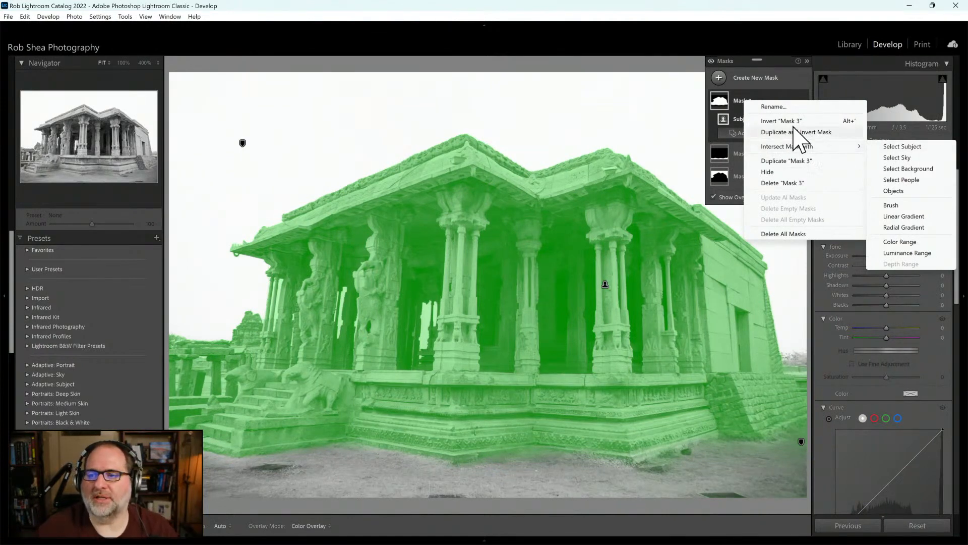
click(771, 64)
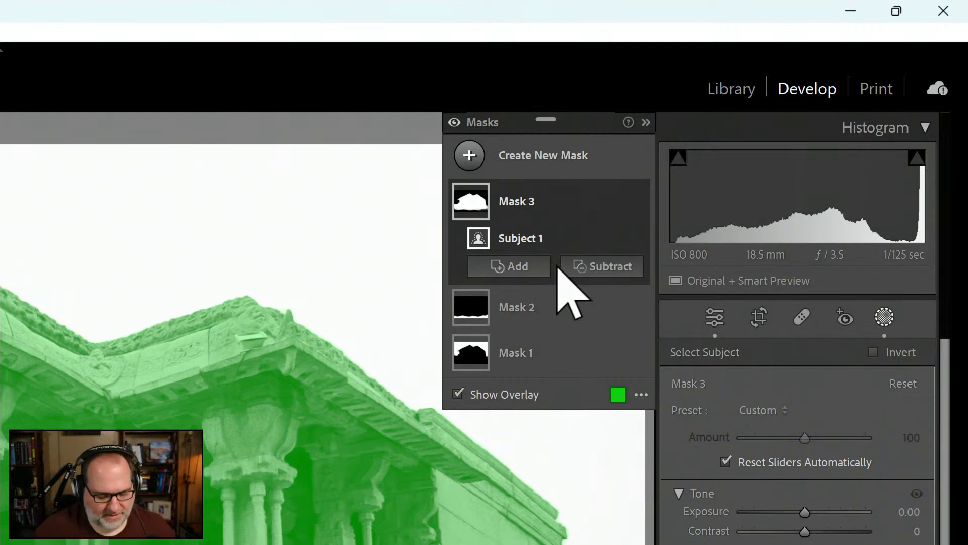
Intersect the temple's subject mask with a horizontal linear gradient running from the right-hand side wall to the middle columns
key(alt)
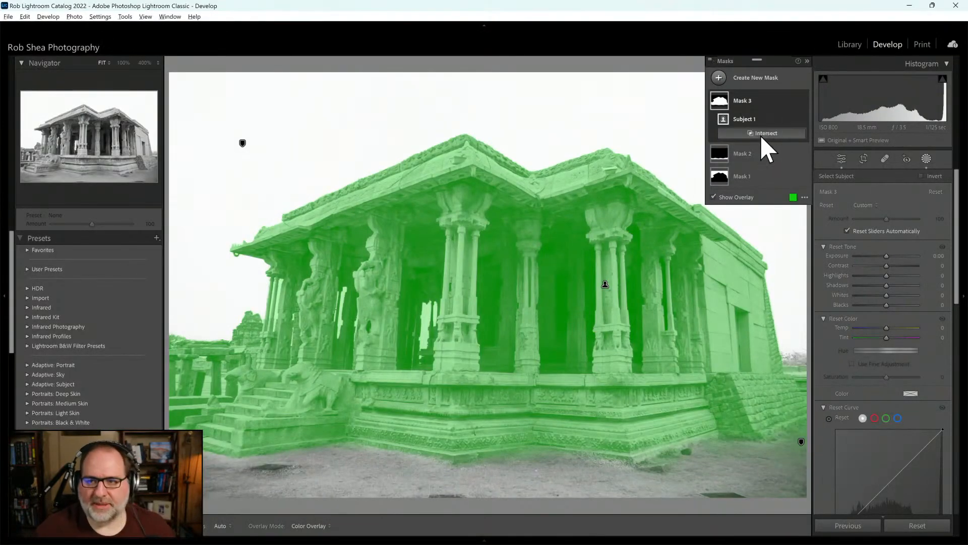
alt+click(762, 133)
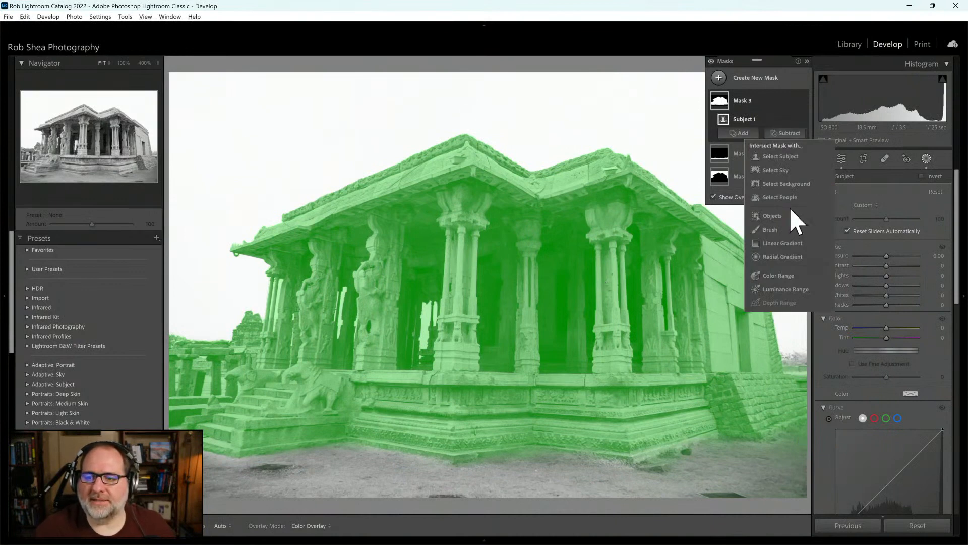
click(780, 244)
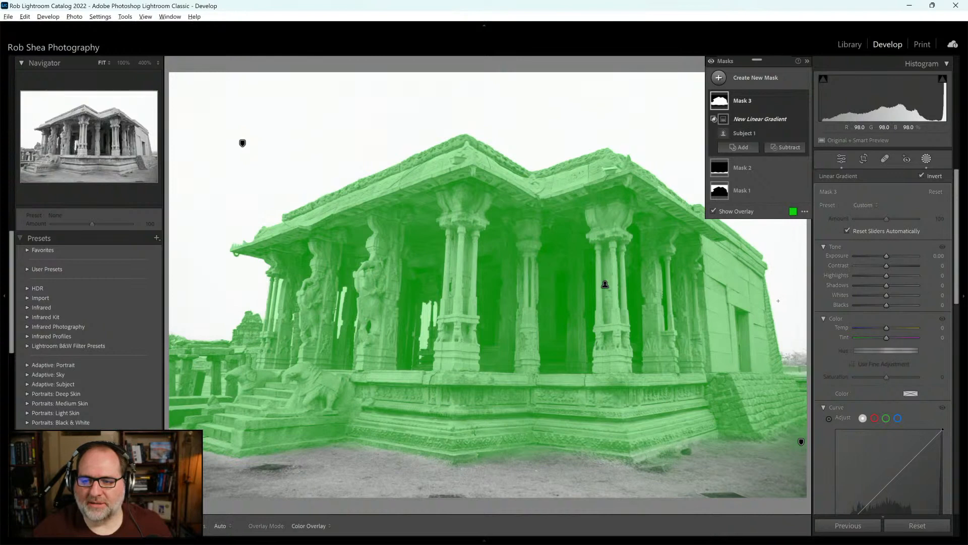
drag(778, 301, 496, 300)
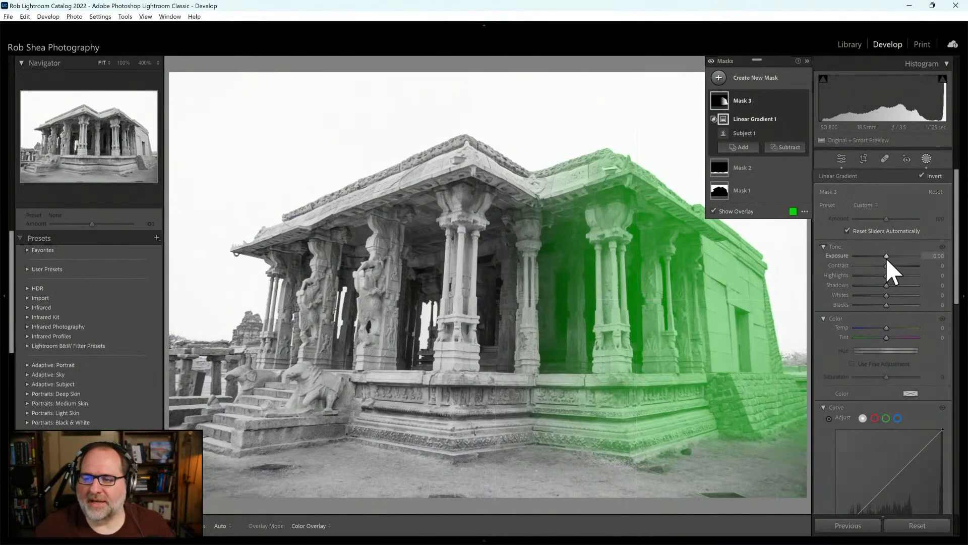
Lower the intersected mask's Exposure to -1.07 and shift both ends of its gradient farther left across the temple
drag(887, 258, 879, 258)
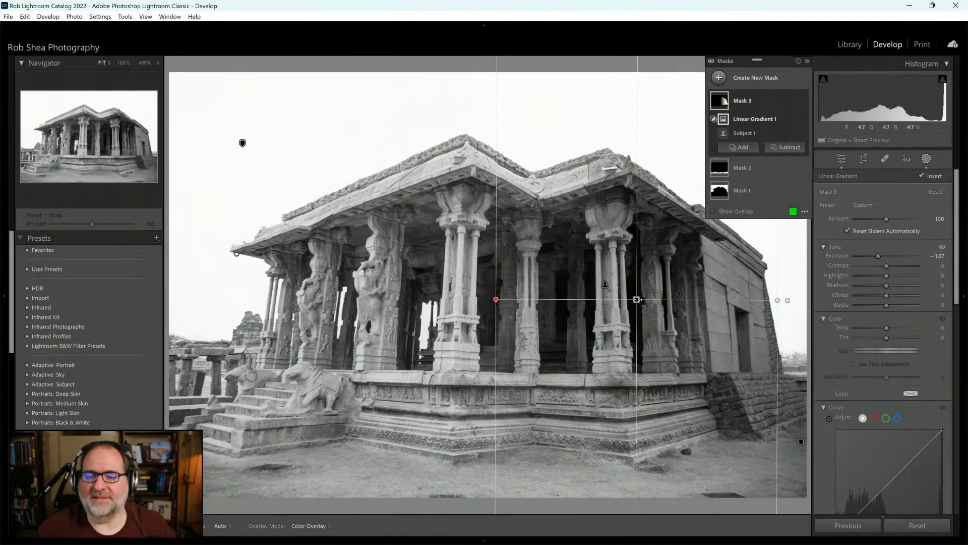
drag(638, 299, 639, 299)
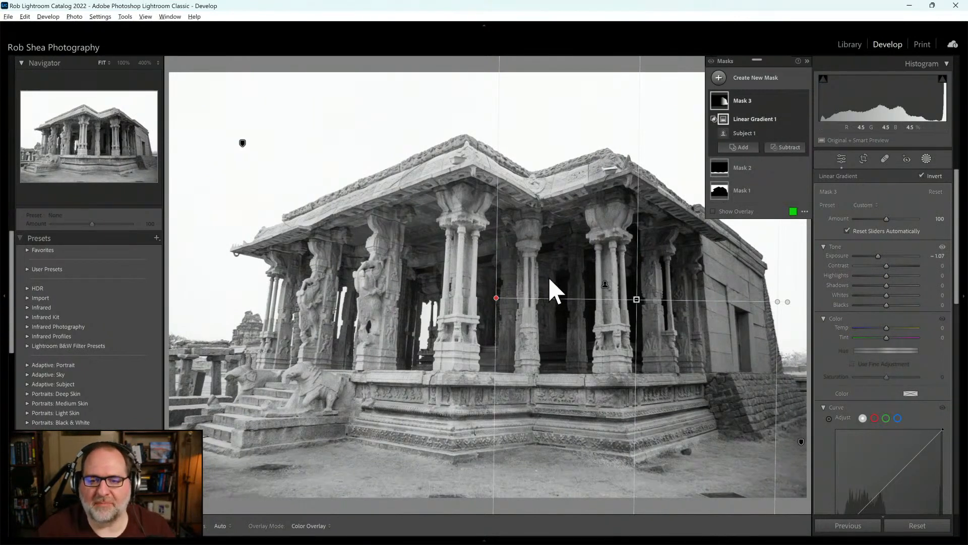
drag(496, 297, 457, 298)
drag(776, 301, 717, 301)
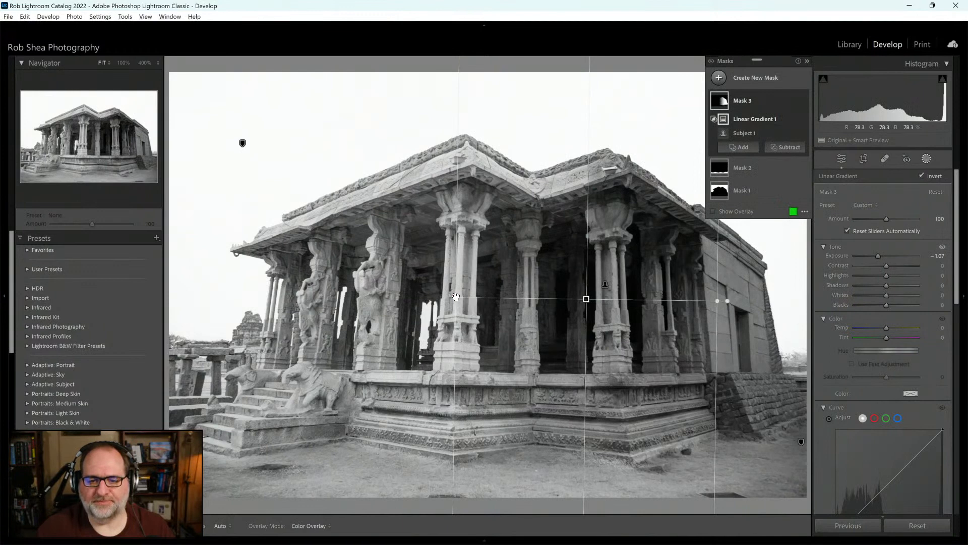
drag(465, 300, 479, 302)
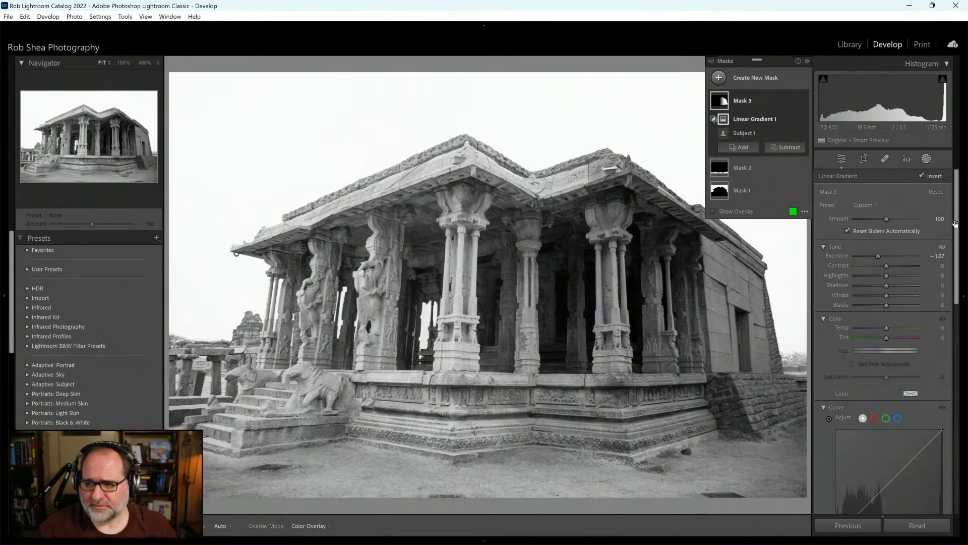
Apply the Strong Contrast curve preset to the intersected temple mask
drag(955, 224, 956, 265)
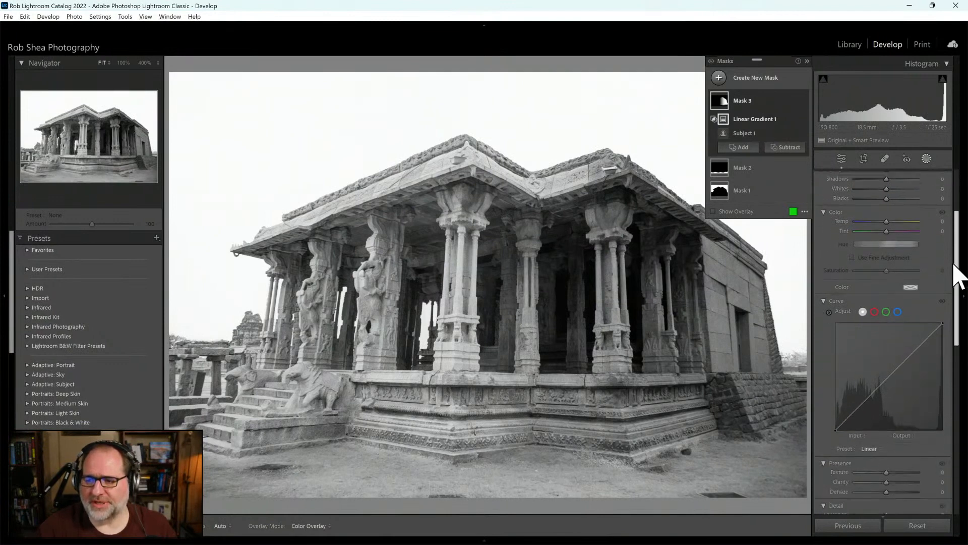
click(874, 448)
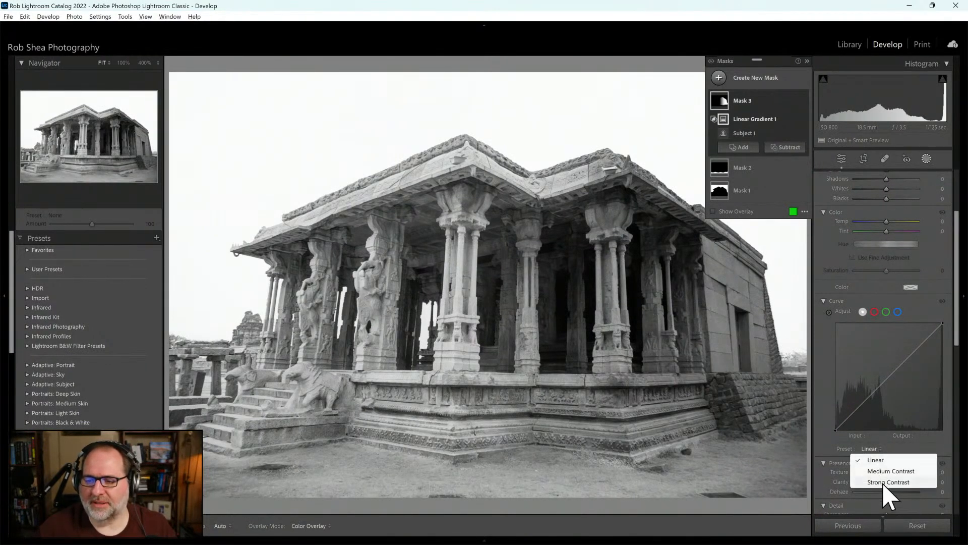
click(884, 483)
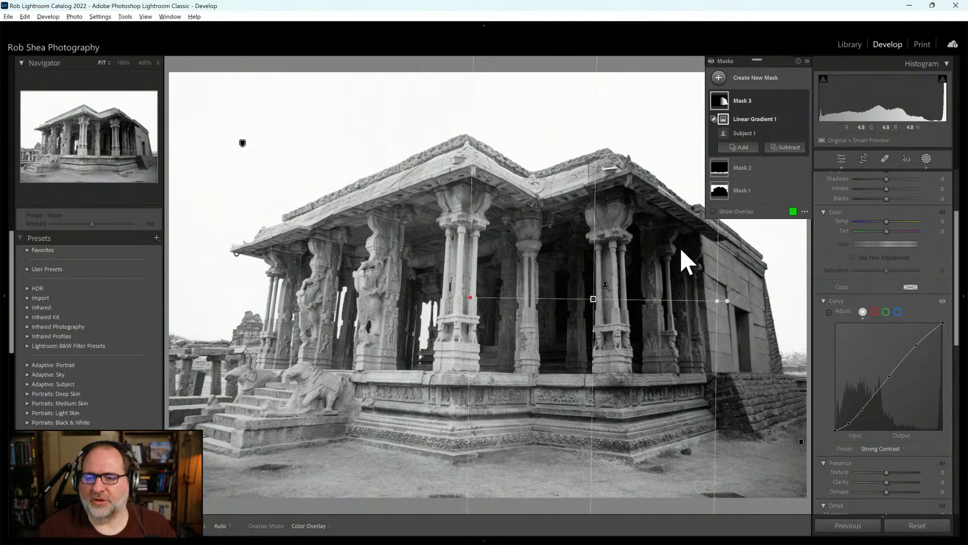
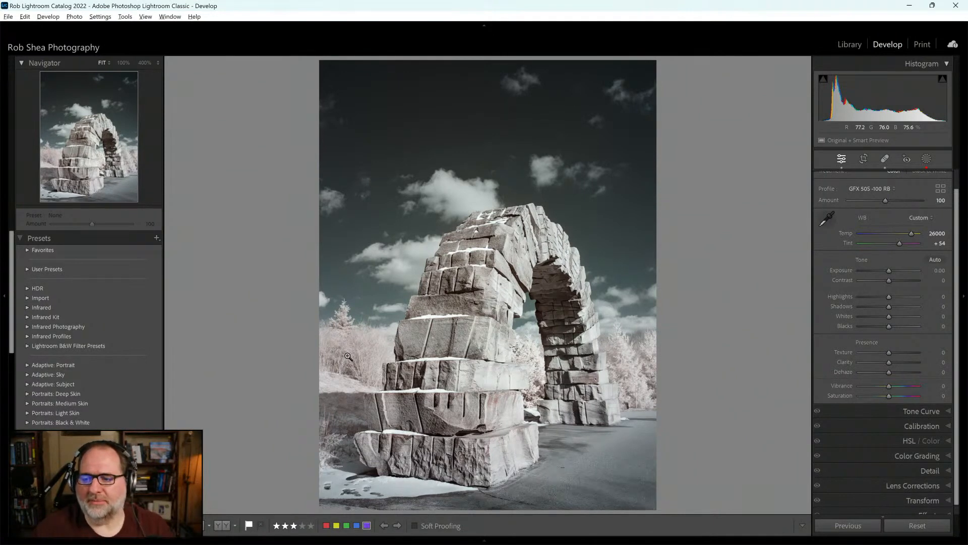
Reset all edits on the stone arch photo and apply the Adobe Color profile to it
click(916, 525)
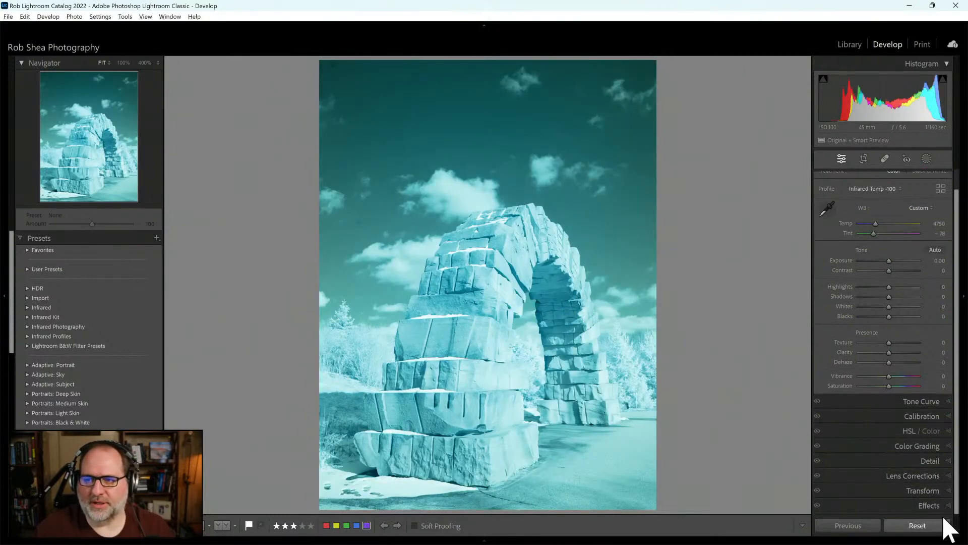
click(902, 189)
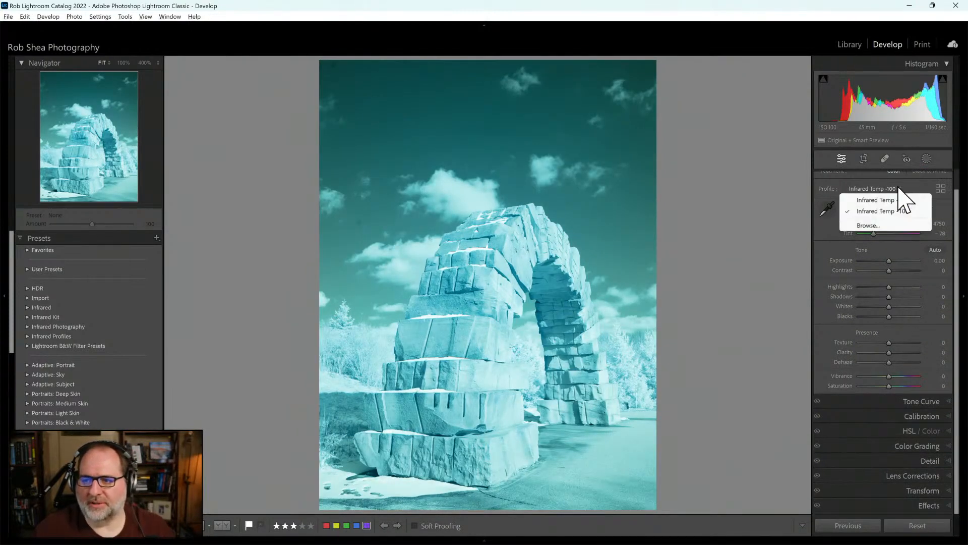
click(940, 190)
click(941, 189)
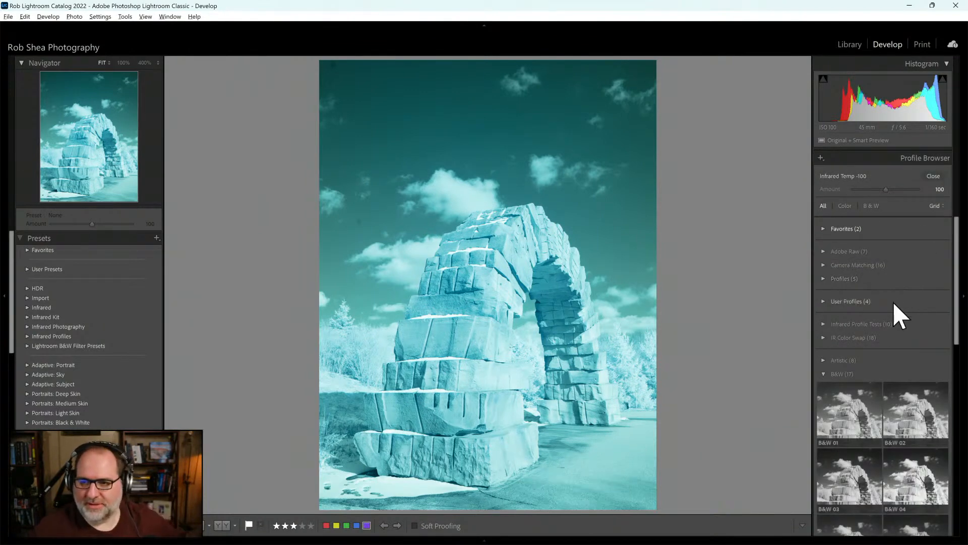
click(858, 251)
click(880, 276)
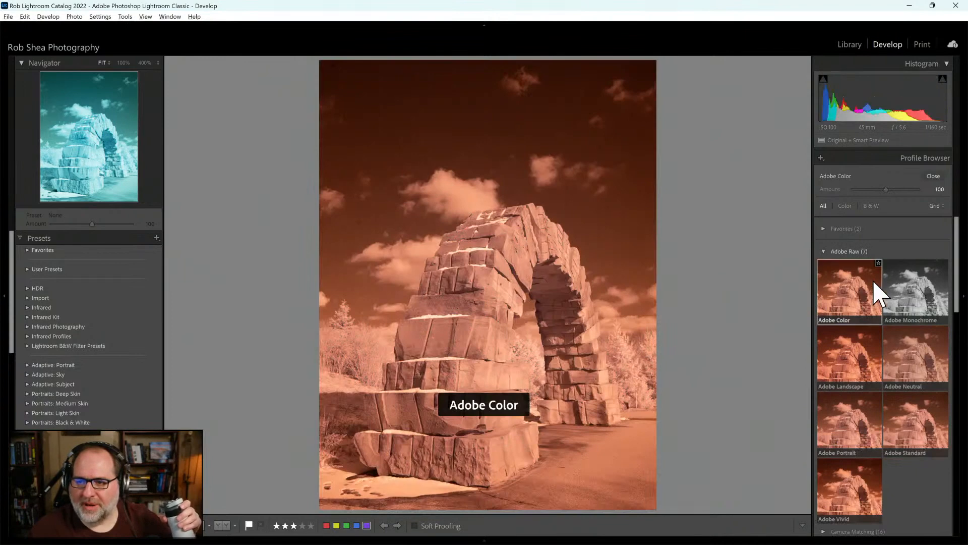
click(932, 177)
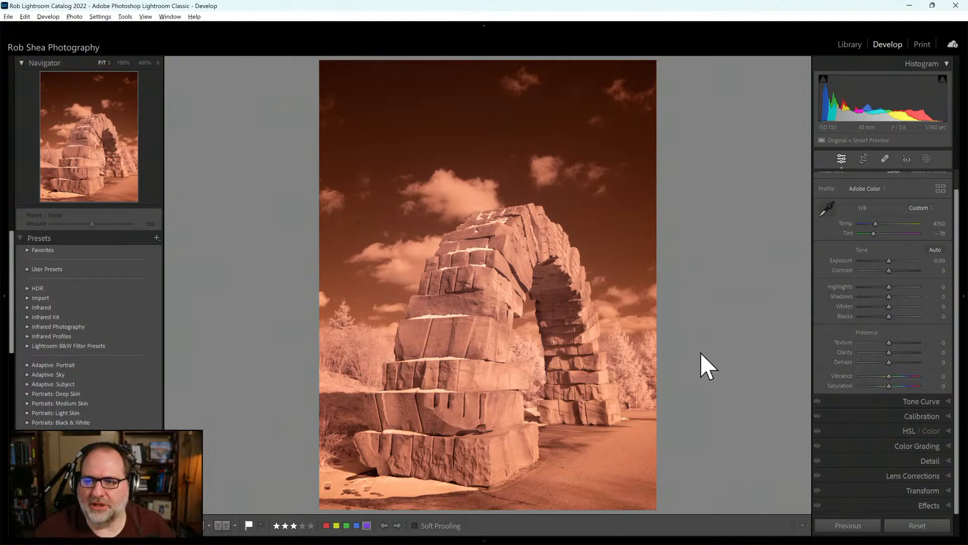
Set the arch photo's white balance by sampling the bright cloud above the arch as the neutral target
click(827, 208)
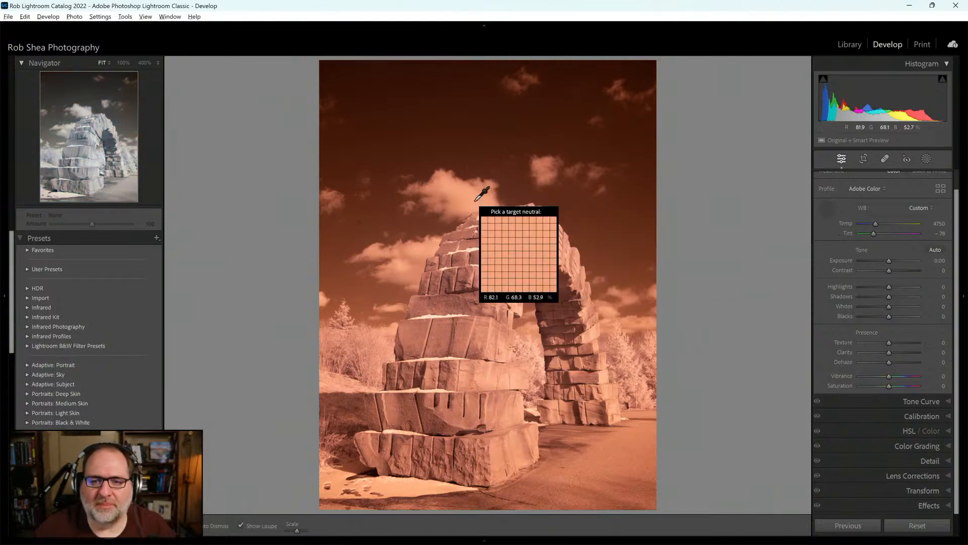
click(560, 279)
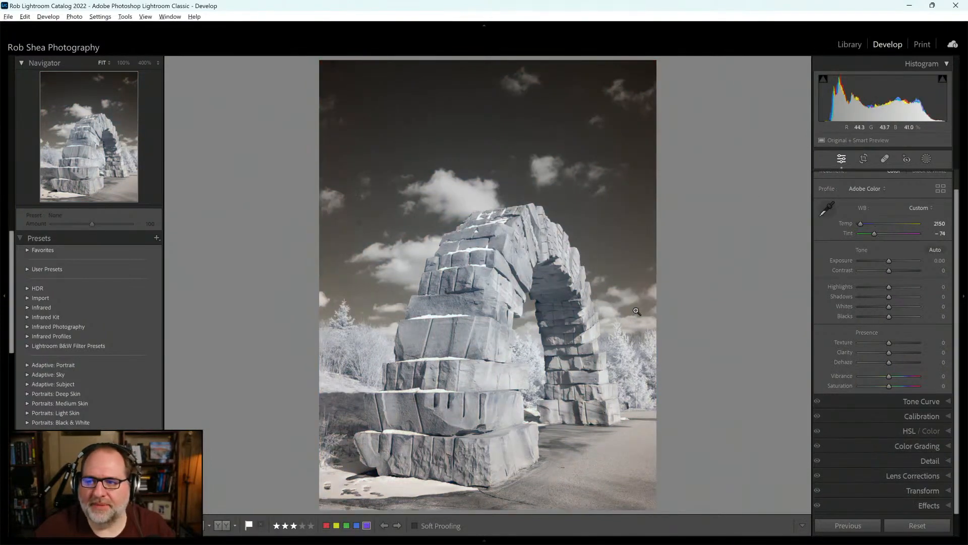
scroll(848, 323, up, 1)
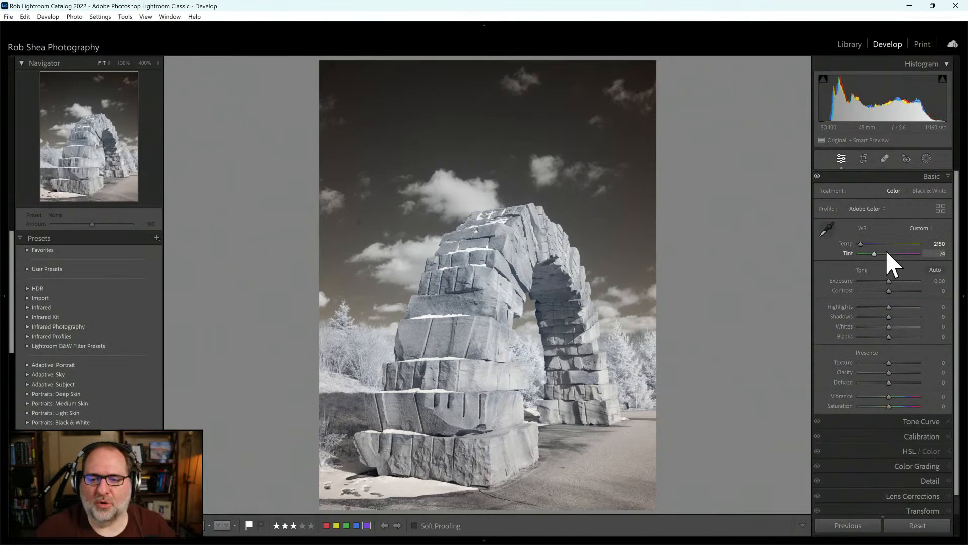
Apply the Infrared Temp -50 profile and sample the white balance from the cloud just left of the arch
click(869, 211)
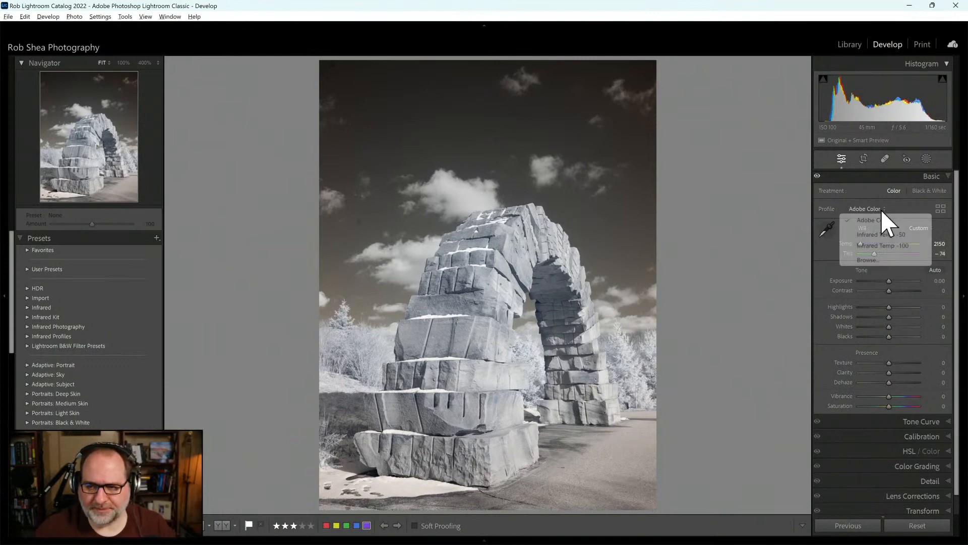
click(884, 235)
click(829, 230)
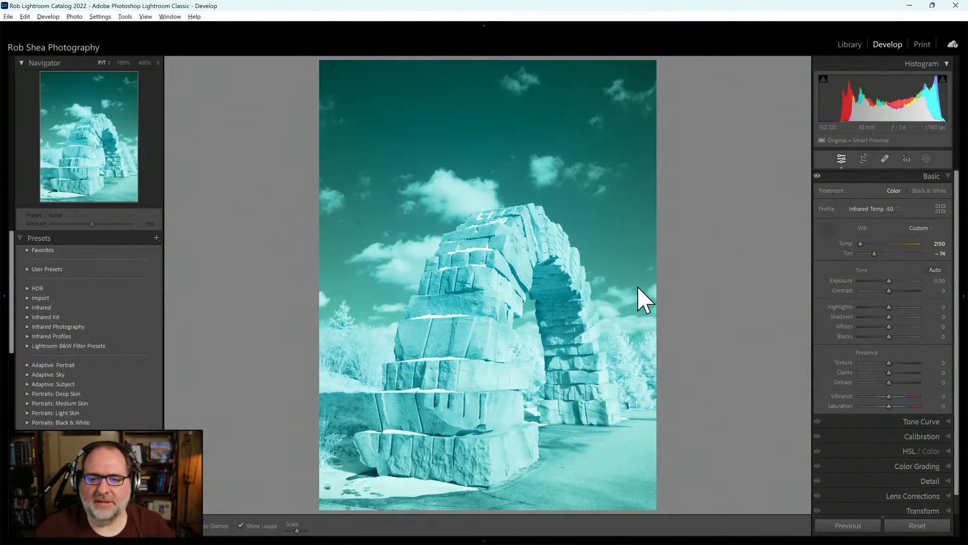
click(428, 254)
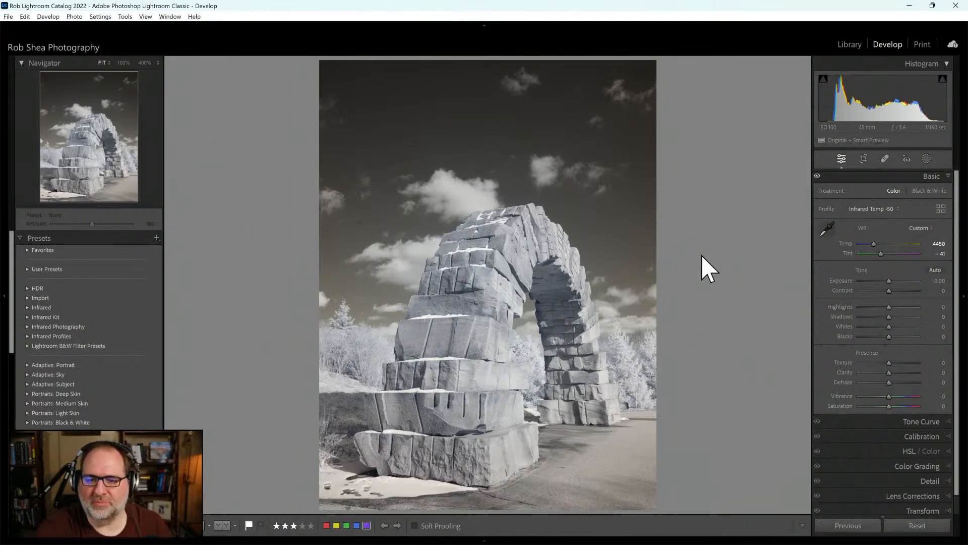
Apply the GFX 50S -50 RB G-Split profile from the IR Color Swap group to the arch photo
click(941, 209)
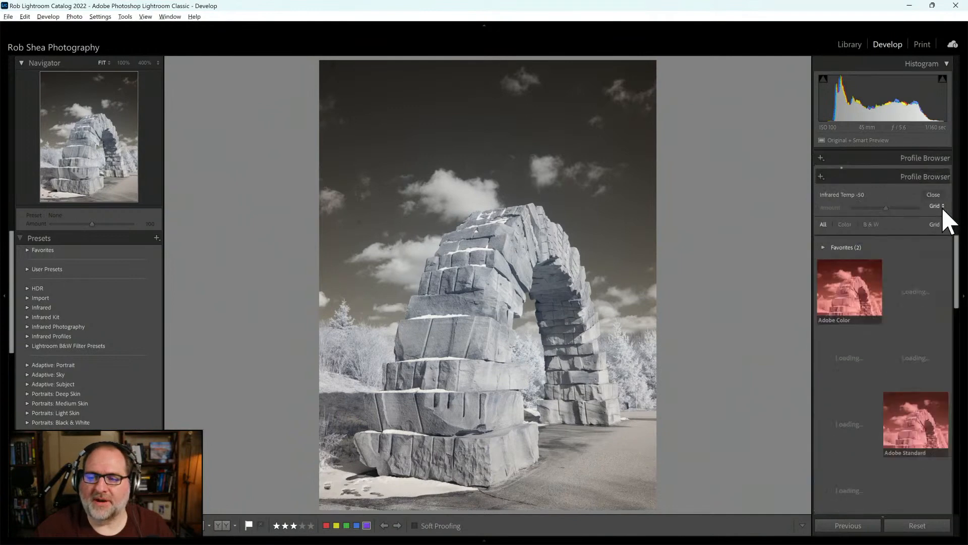
click(871, 259)
click(865, 373)
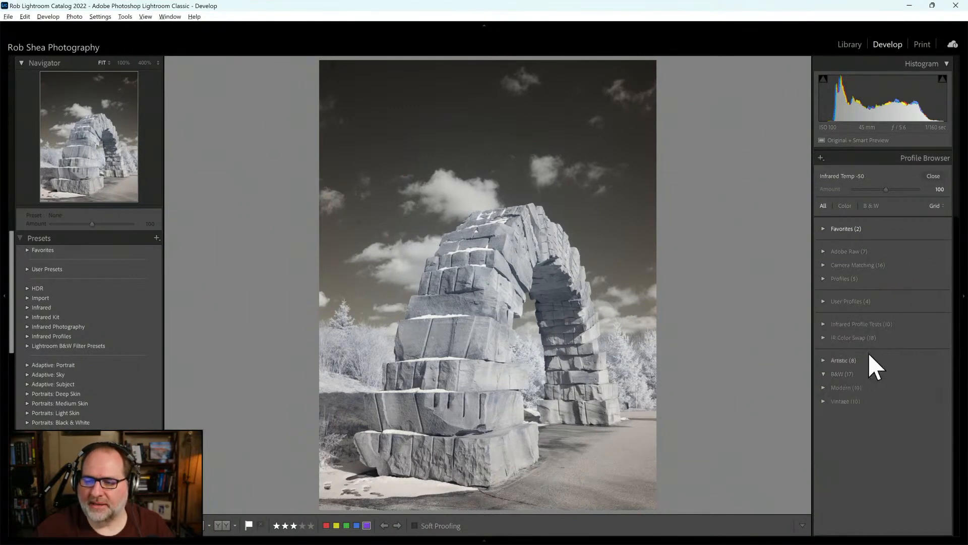
click(874, 347)
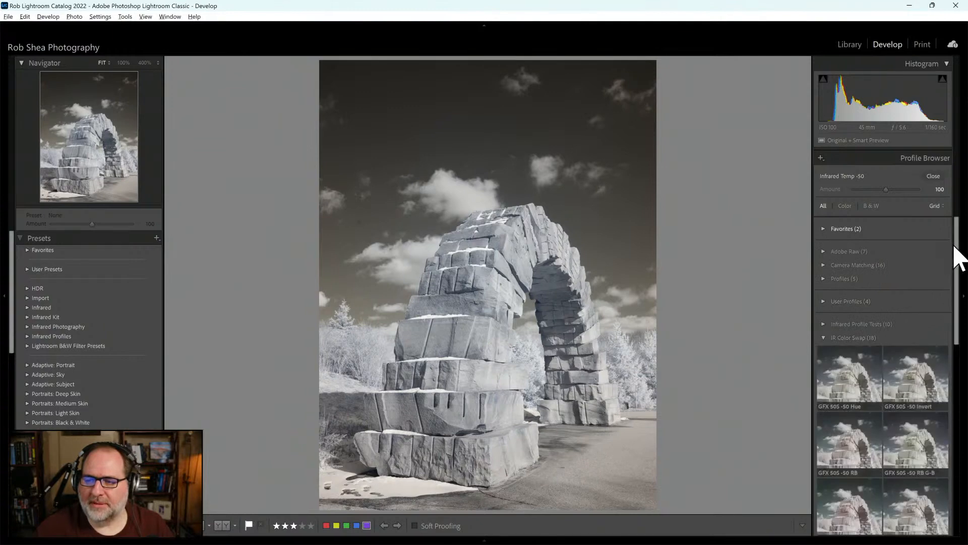
scroll(956, 273, down, 3)
scroll(957, 290, up, 1)
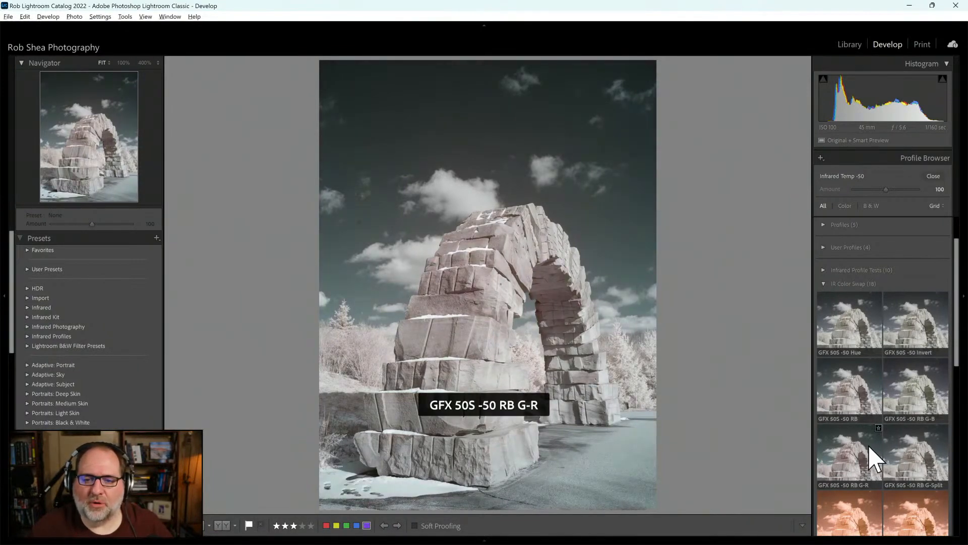
click(917, 457)
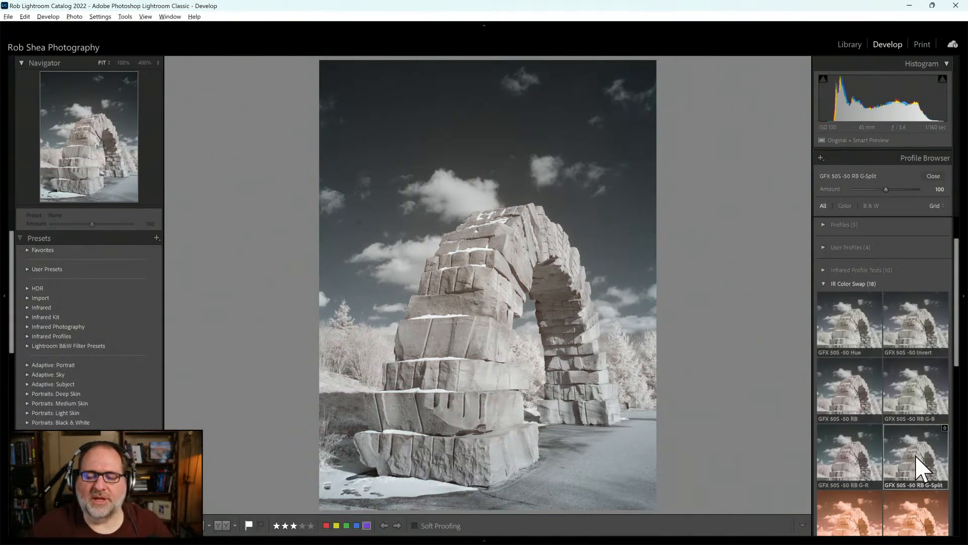
click(932, 177)
Clone out the dark dust spot in the sky left of the arch with a size 73 brush
click(374, 238)
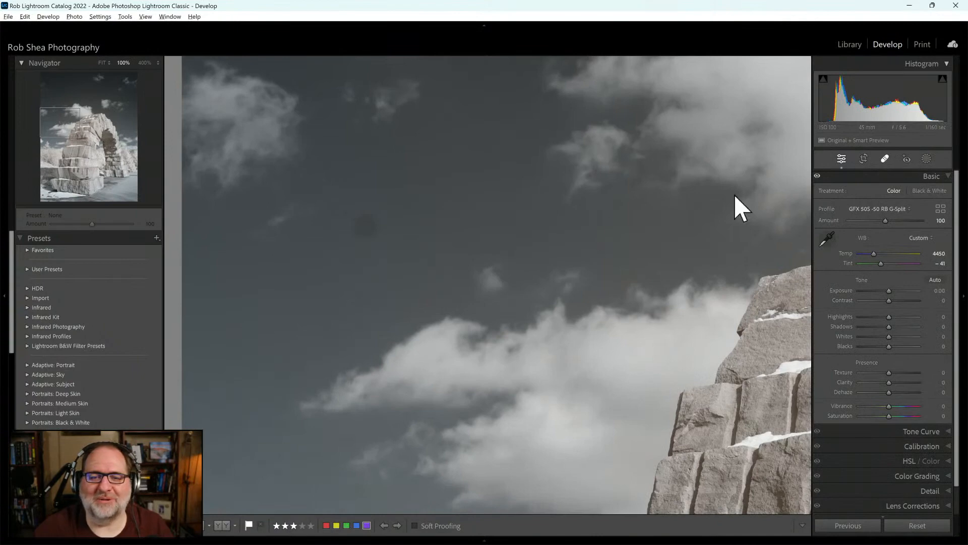
key(q)
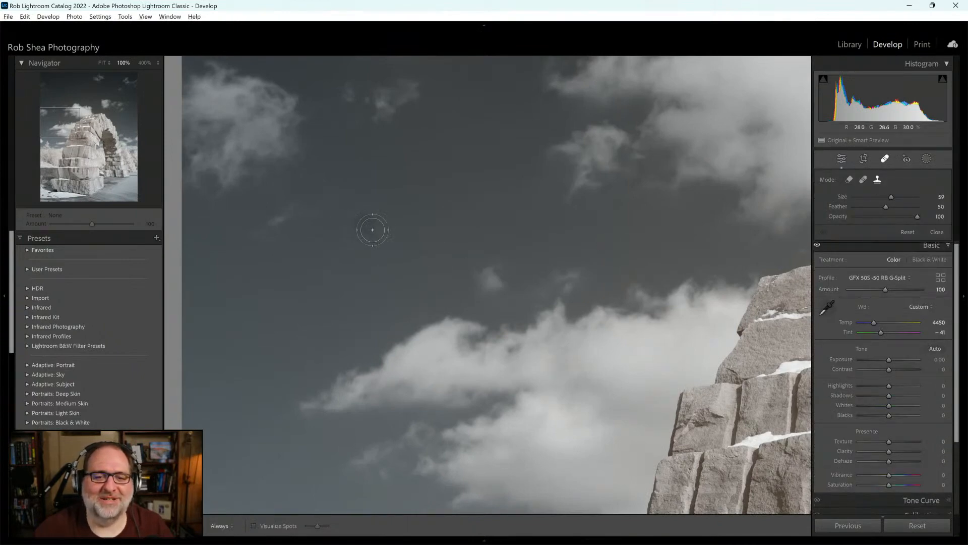
scroll(373, 229, up, 5)
click(364, 225)
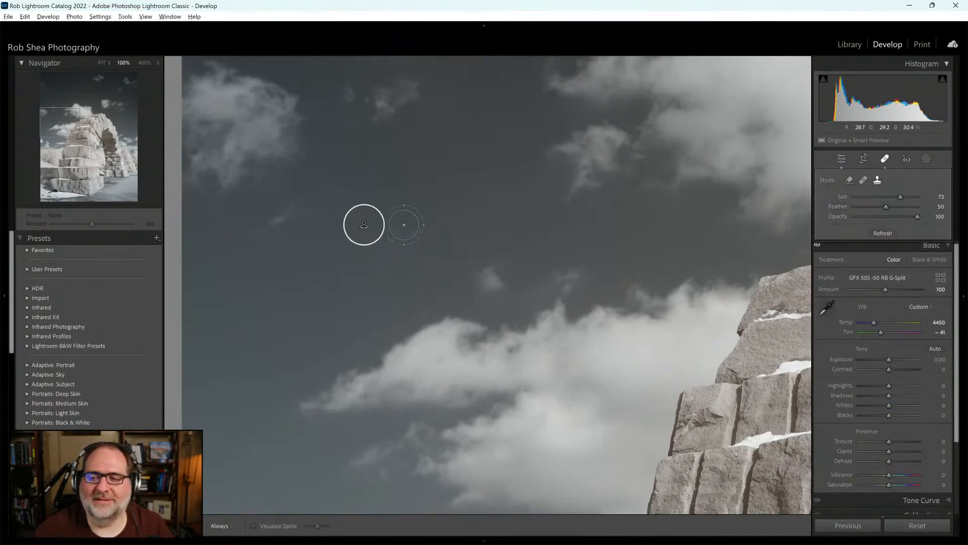
click(886, 159)
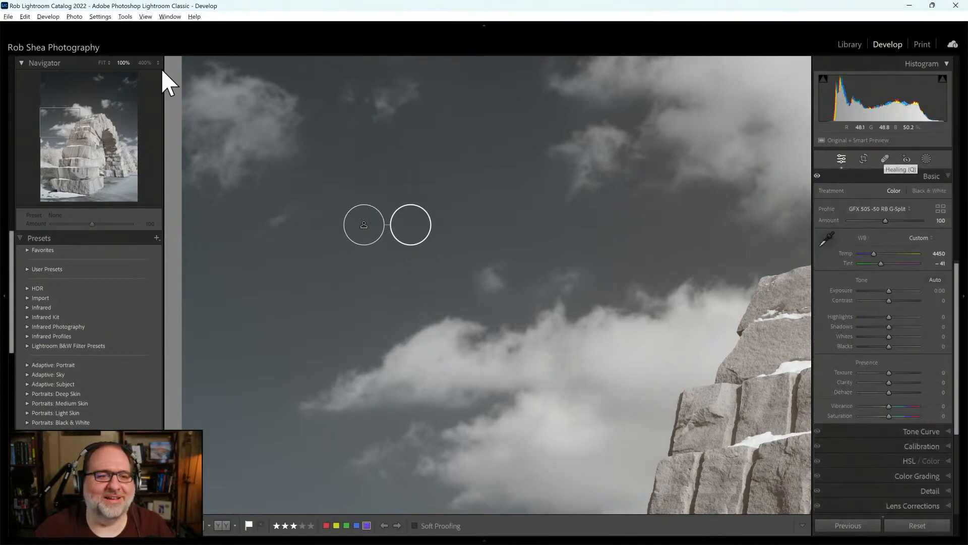
click(102, 63)
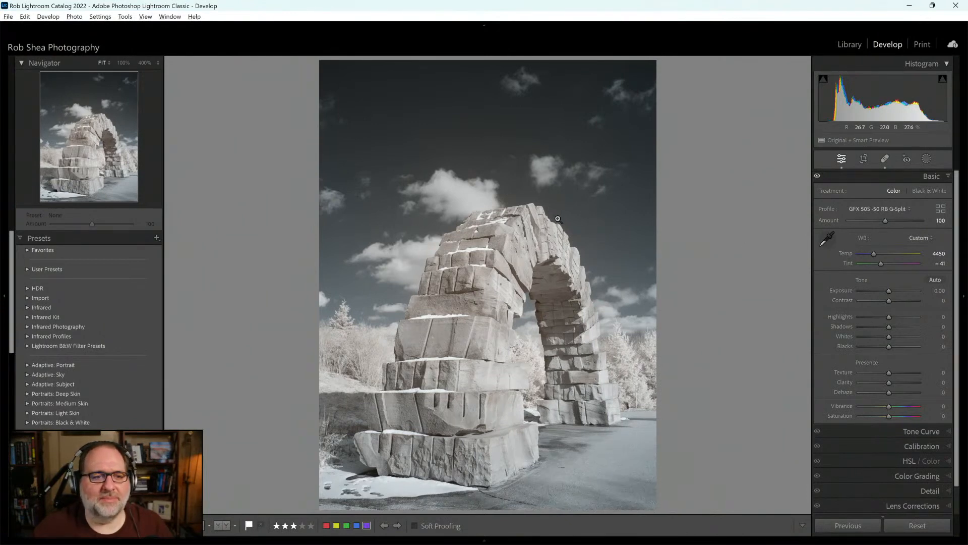
Add a wide elliptical radial gradient mask centred on the upper part of the arch and the surrounding sky
click(158, 63)
click(127, 95)
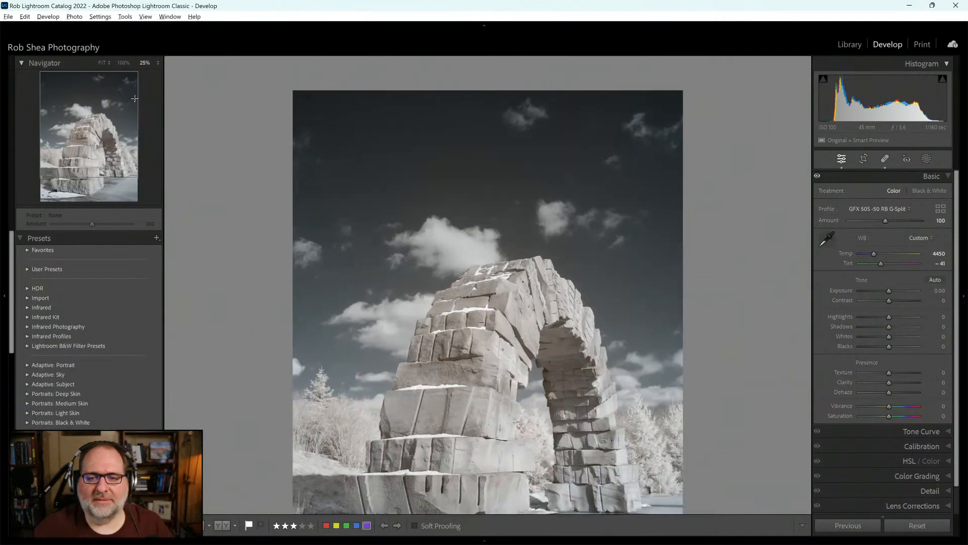
click(158, 63)
click(140, 87)
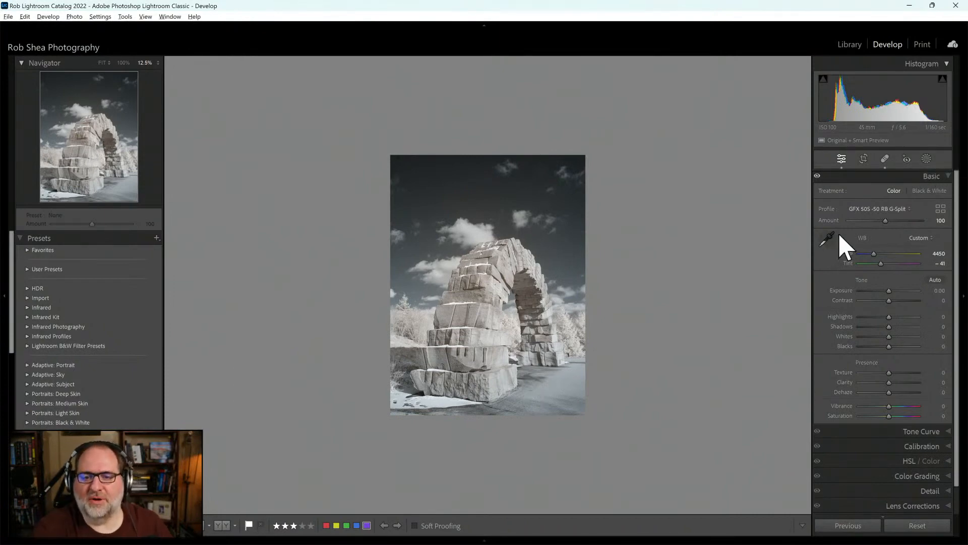
click(926, 159)
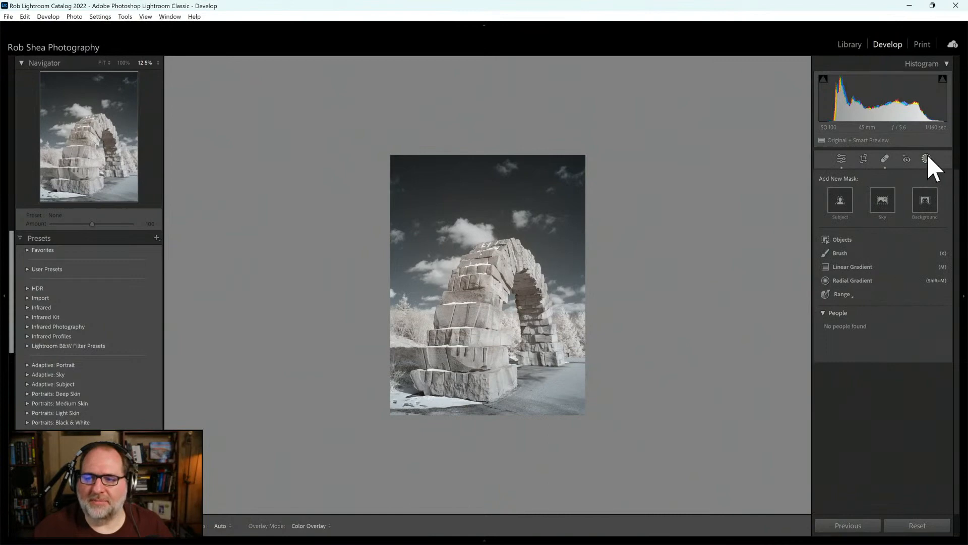
click(850, 281)
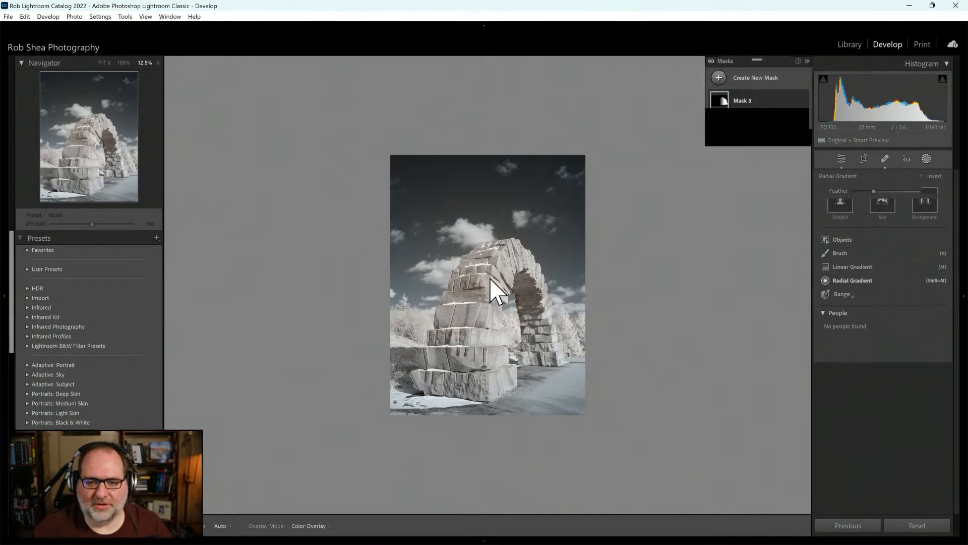
drag(487, 263, 578, 327)
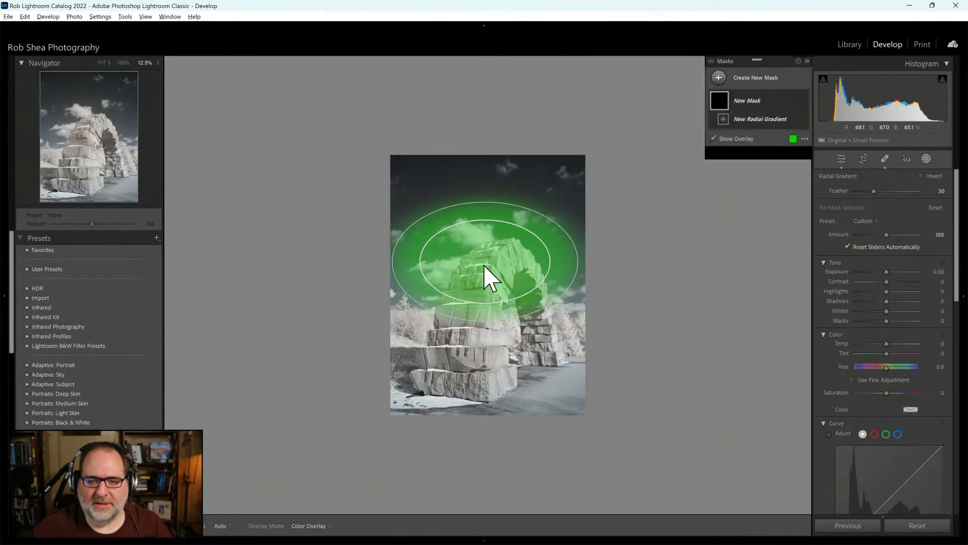
drag(484, 261, 489, 263)
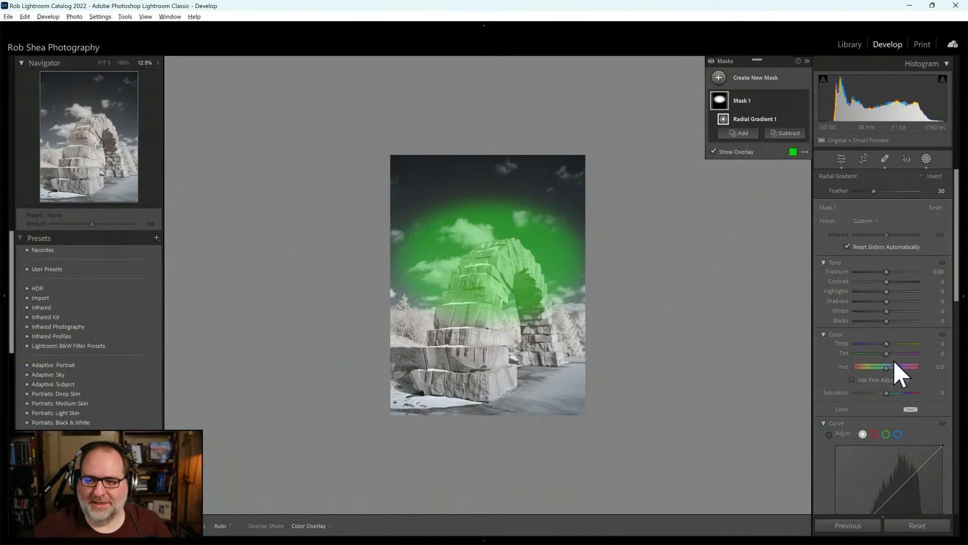
Set the radial mask's Temp to 10, comparing the photo with the mask's color adjustments hidden and shown
drag(884, 344, 889, 345)
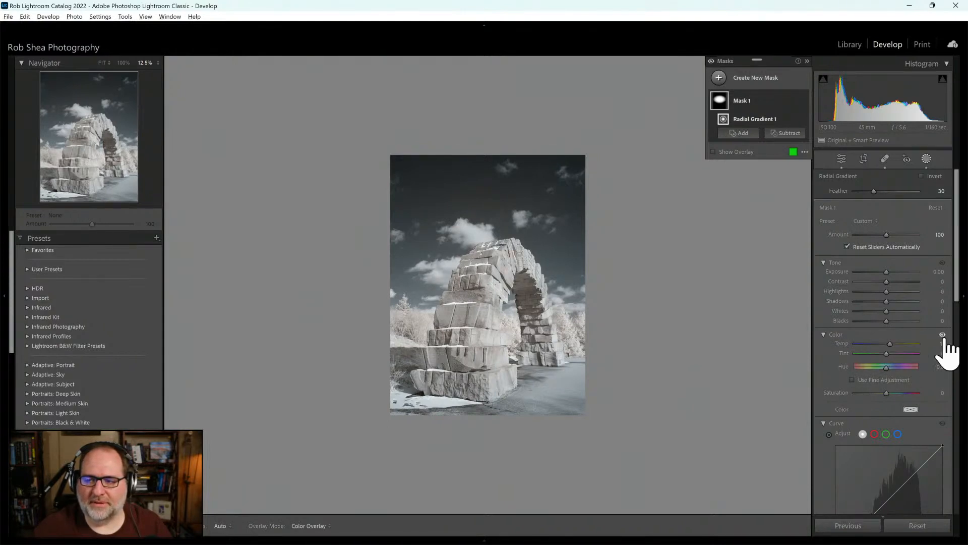
click(944, 336)
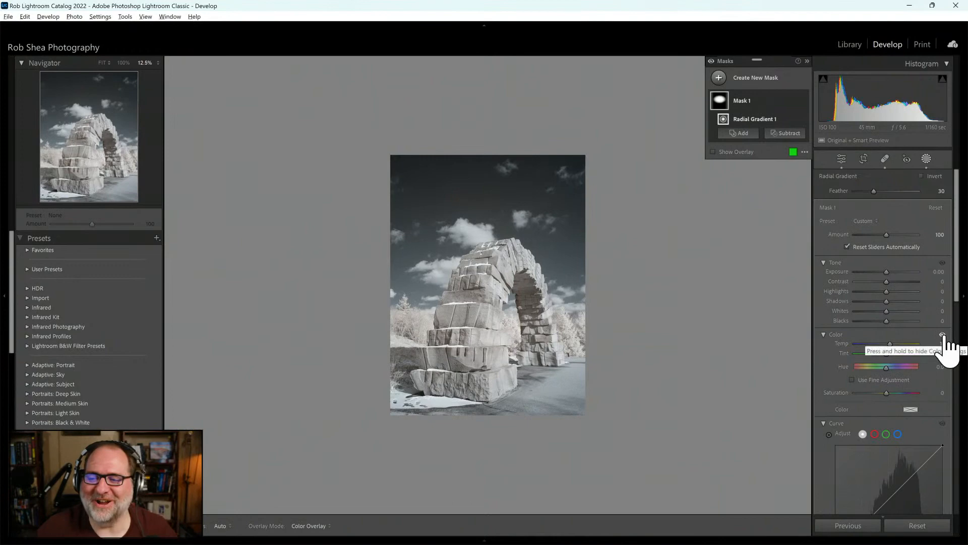
click(943, 335)
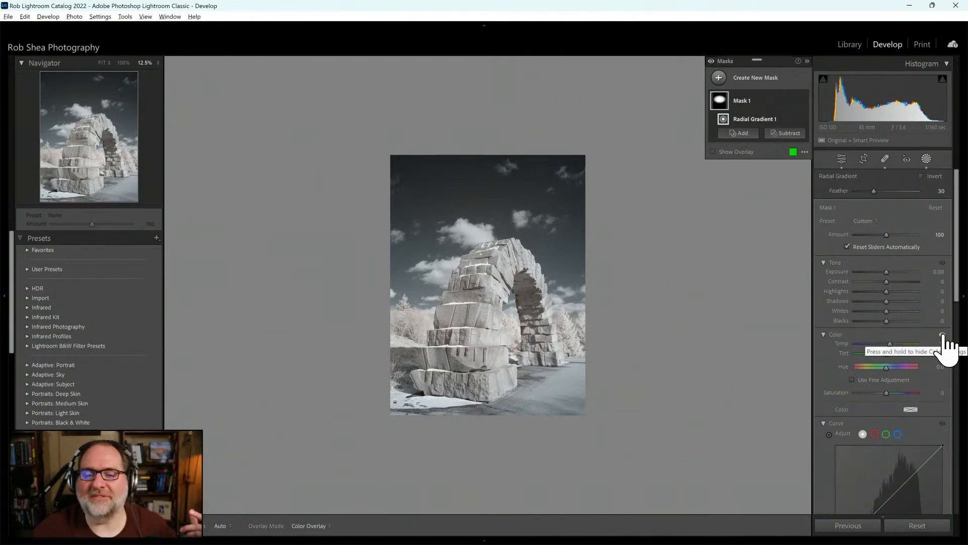
click(944, 336)
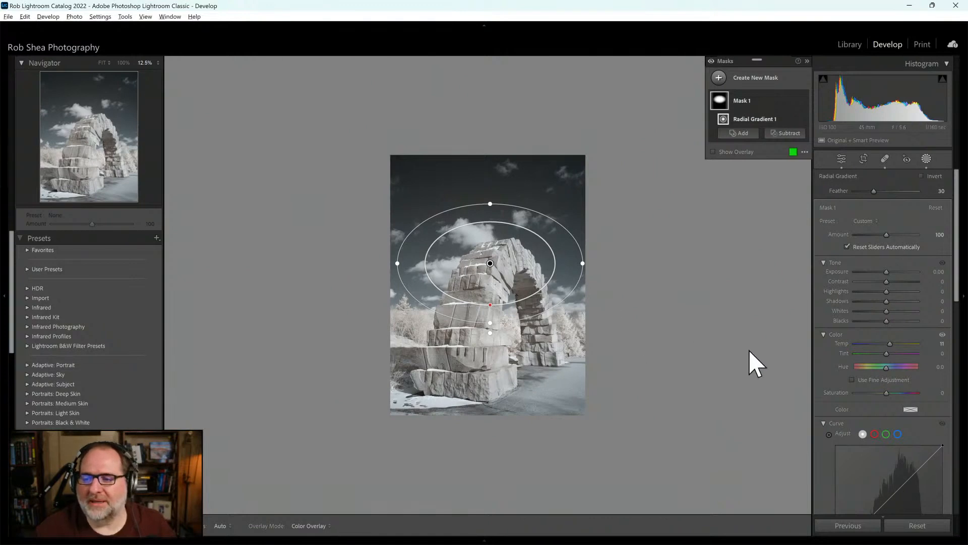
drag(889, 344, 889, 344)
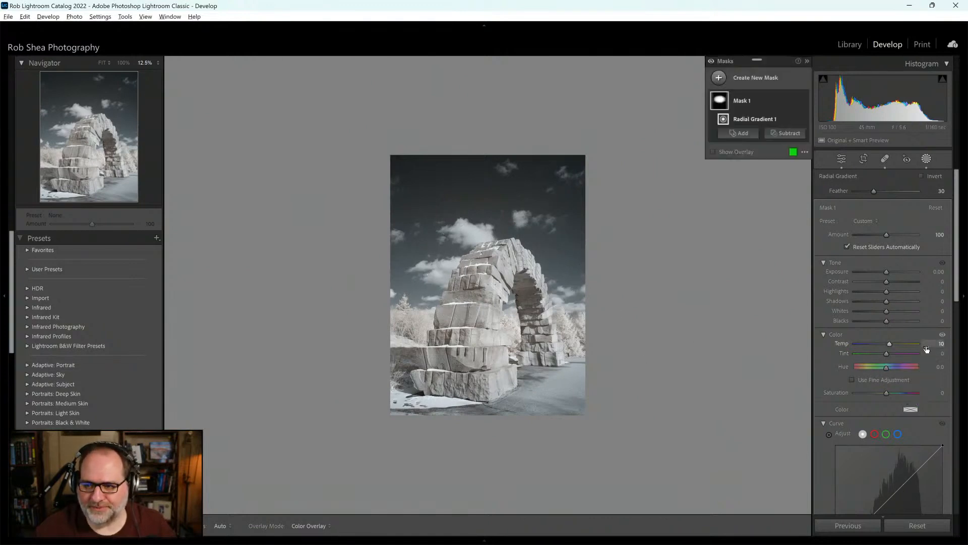
Raise the whole photo's Vibrance and Saturation to +100 to exaggerate the colors
click(926, 159)
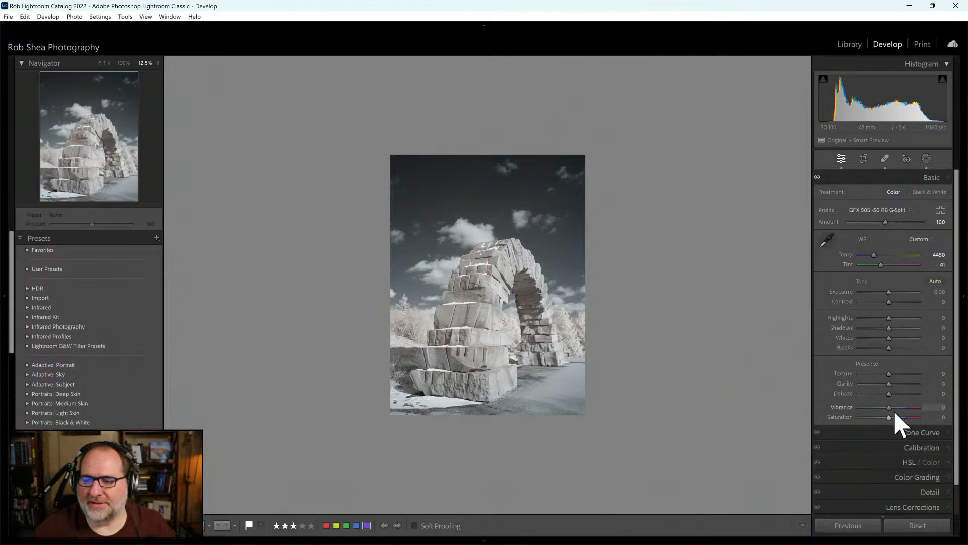
drag(896, 413, 936, 418)
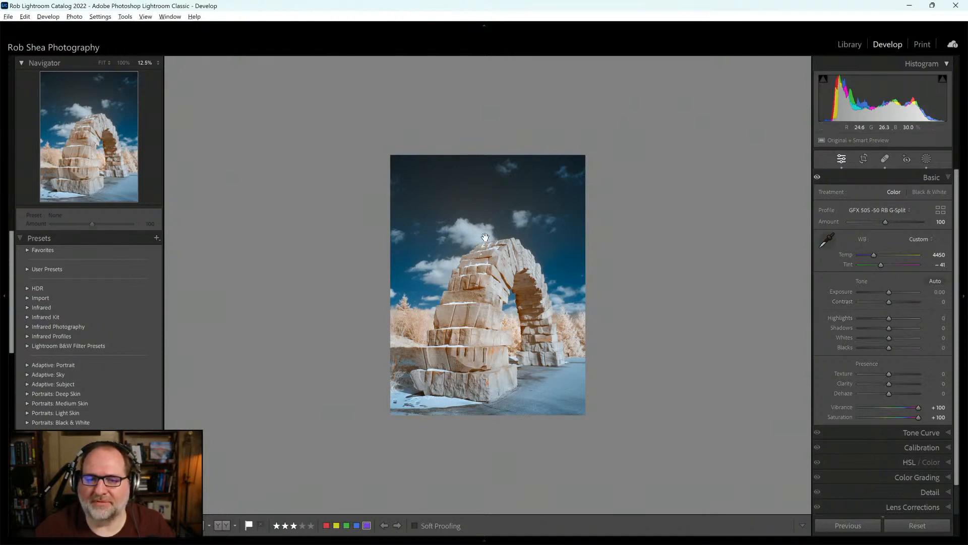
Narrow the radial gradient mask around the top of the arch, keeping its Temp at 10
click(926, 159)
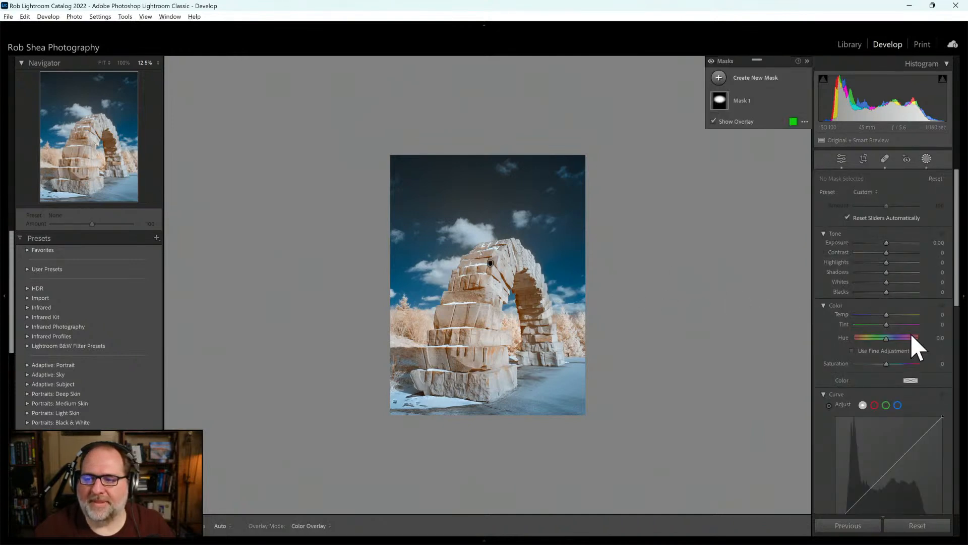
click(736, 106)
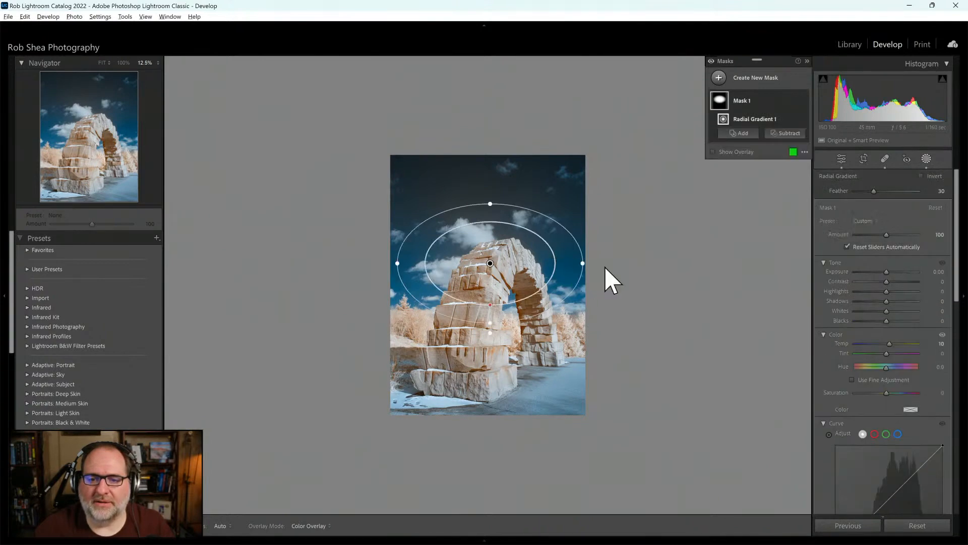
drag(586, 266, 567, 263)
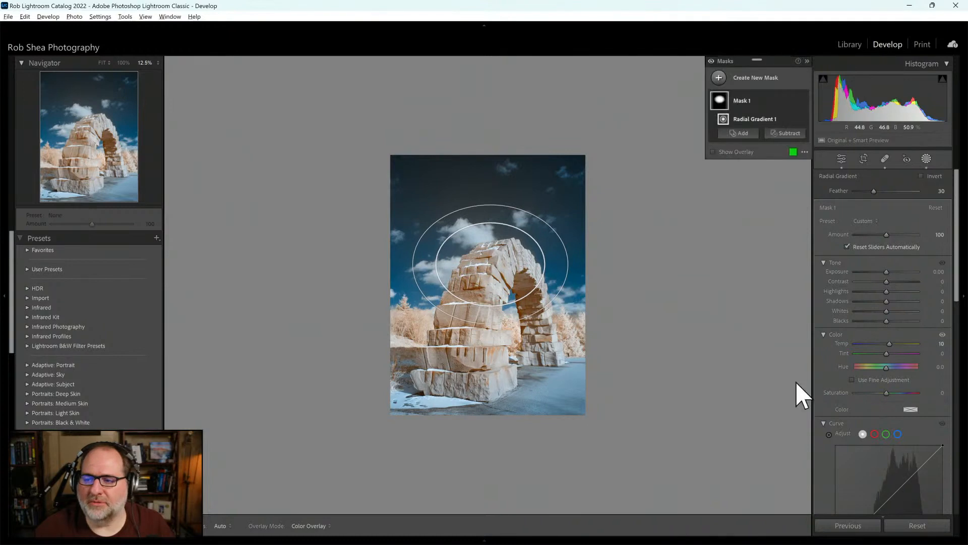
drag(891, 343, 891, 343)
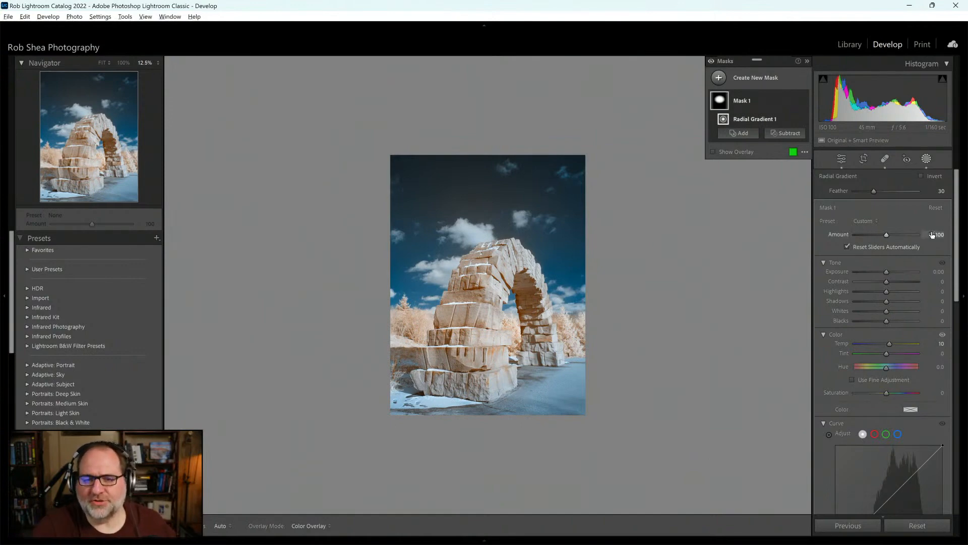
Reset the whole photo's Vibrance and Saturation to their defaults
click(926, 159)
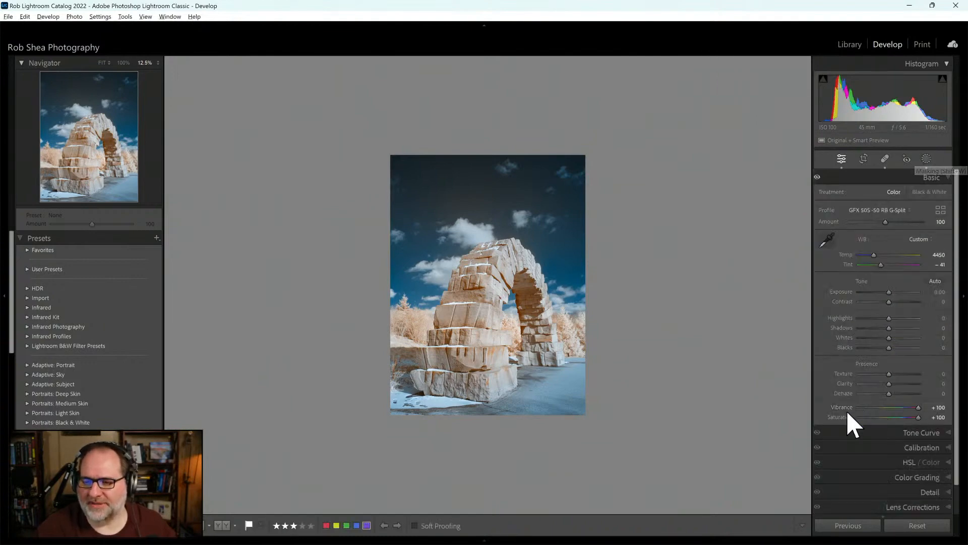
double_click(845, 409)
double_click(845, 417)
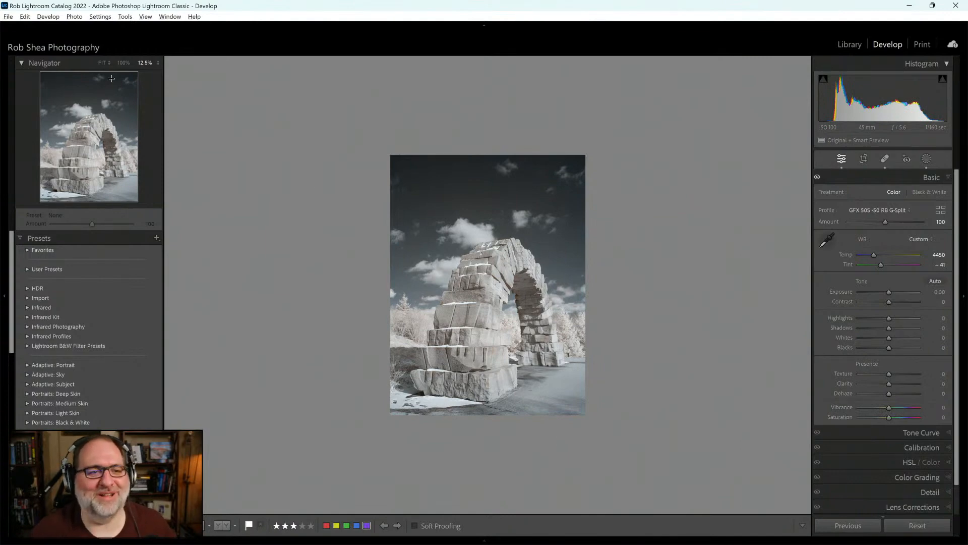
Fit the whole photo in view, create a sky mask over the arch photo and set its Dehaze to 35
click(102, 63)
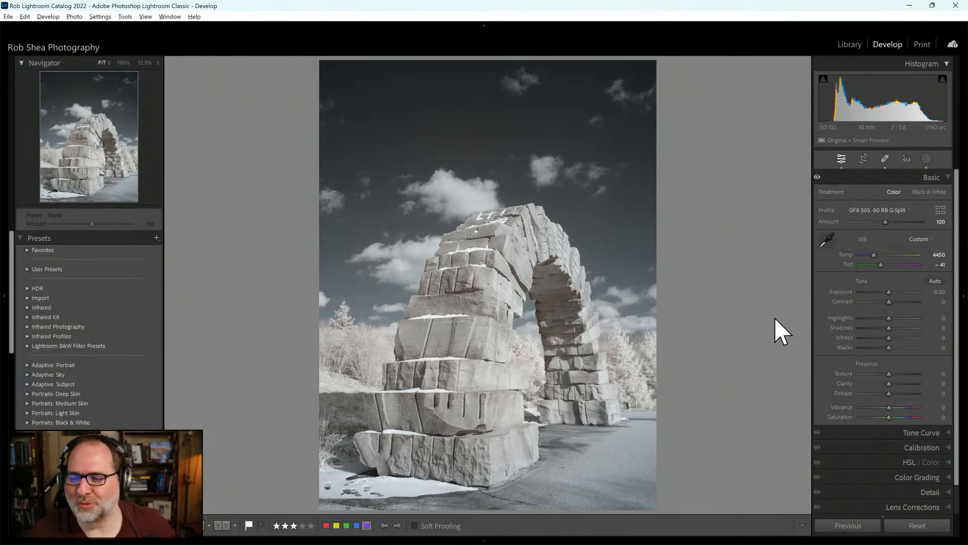
click(928, 161)
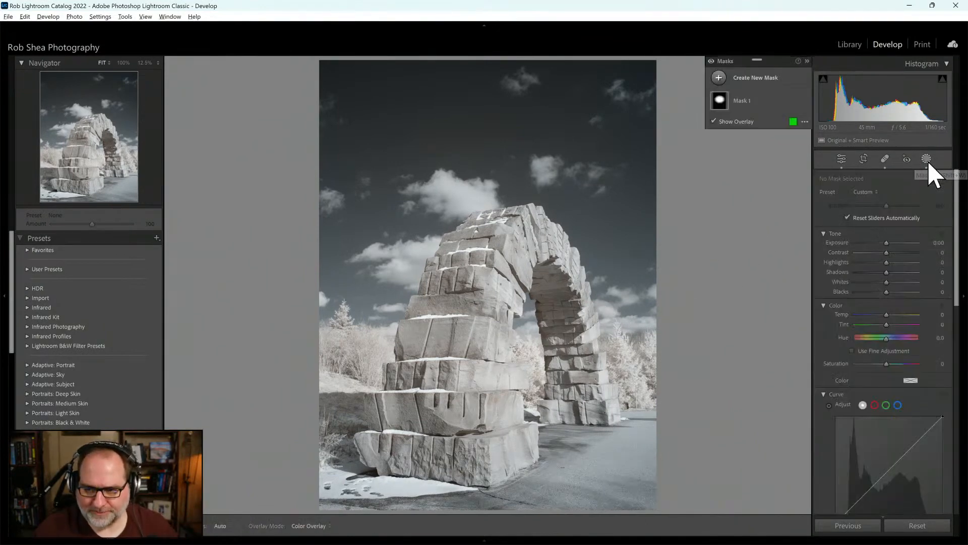
click(719, 78)
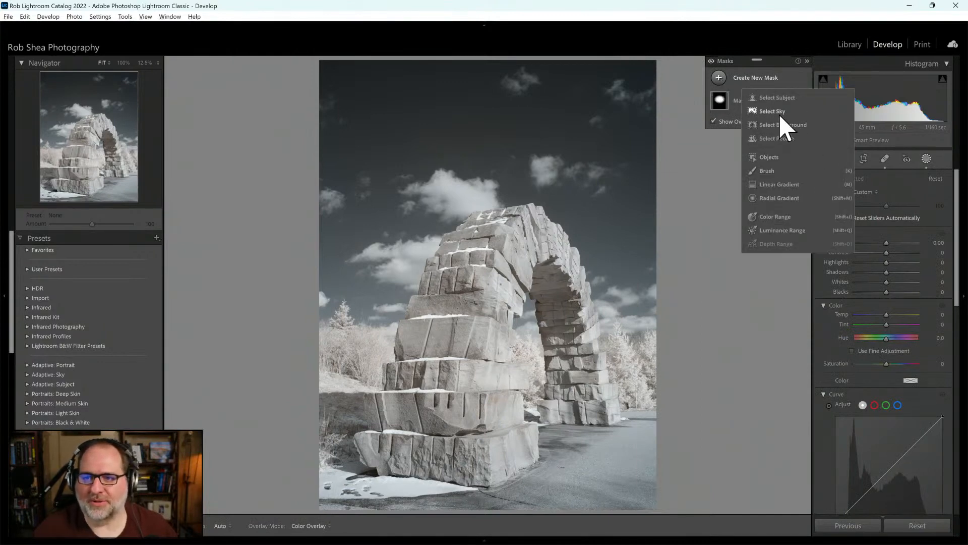
click(778, 111)
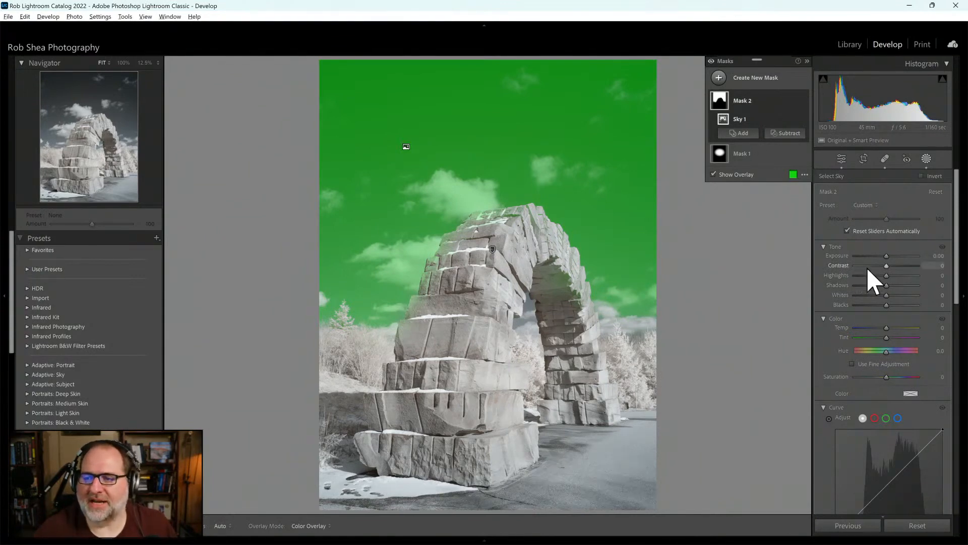
drag(960, 266, 960, 346)
drag(886, 408, 897, 410)
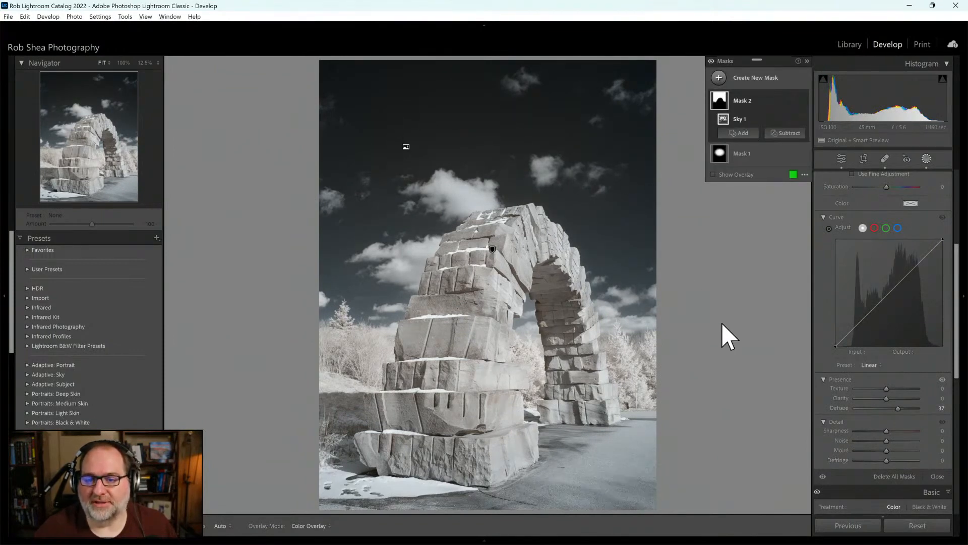
drag(897, 407, 900, 405)
Set the sky mask's Contrast to 23 and Highlights to 50, leaving its Exposure at the default
drag(957, 346, 841, 256)
double_click(841, 255)
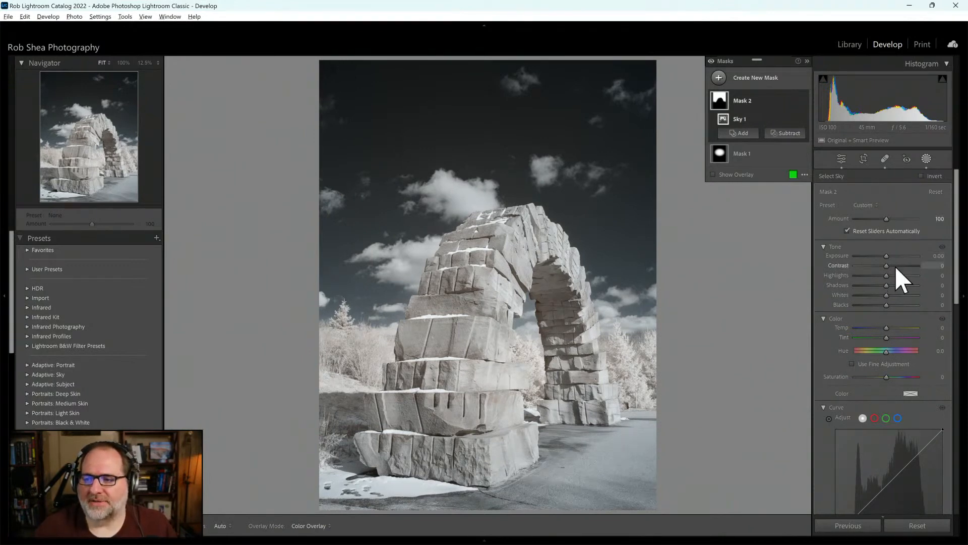
drag(887, 265, 893, 306)
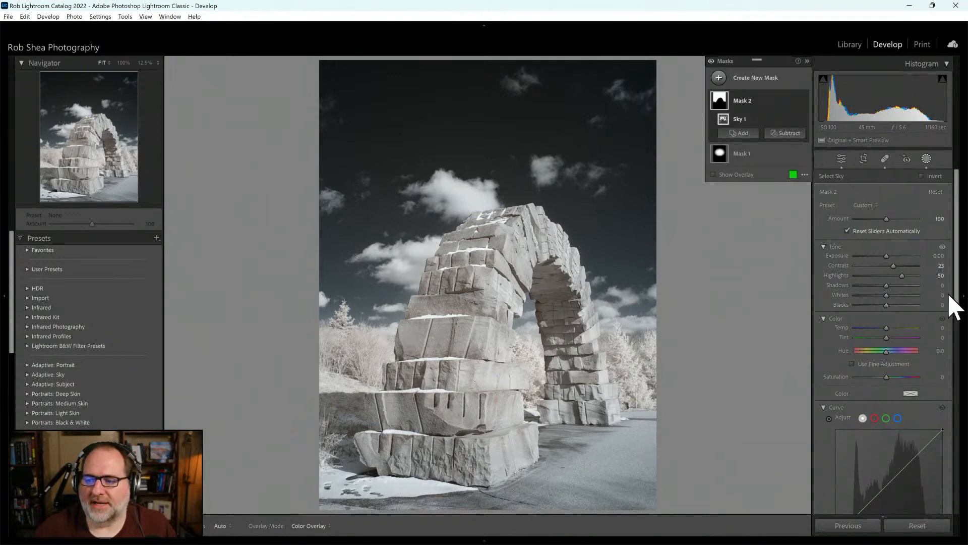
Apply the Medium Contrast curve preset to the sky mask
drag(955, 271, 953, 339)
click(863, 368)
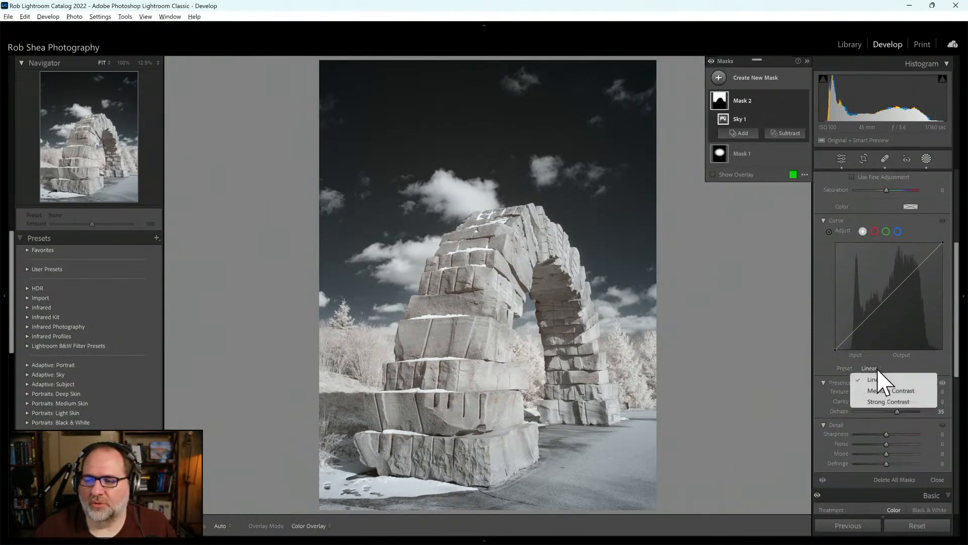
click(882, 391)
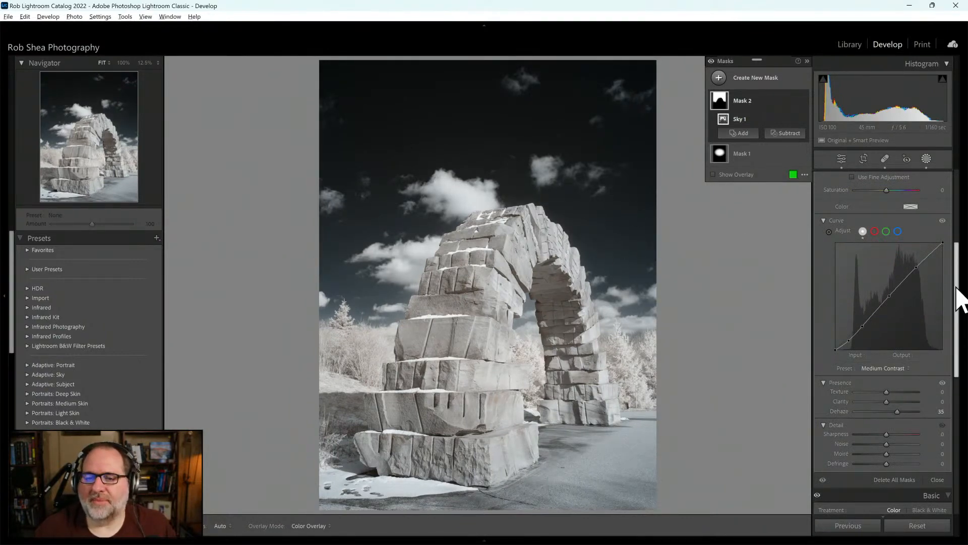
drag(957, 286, 956, 303)
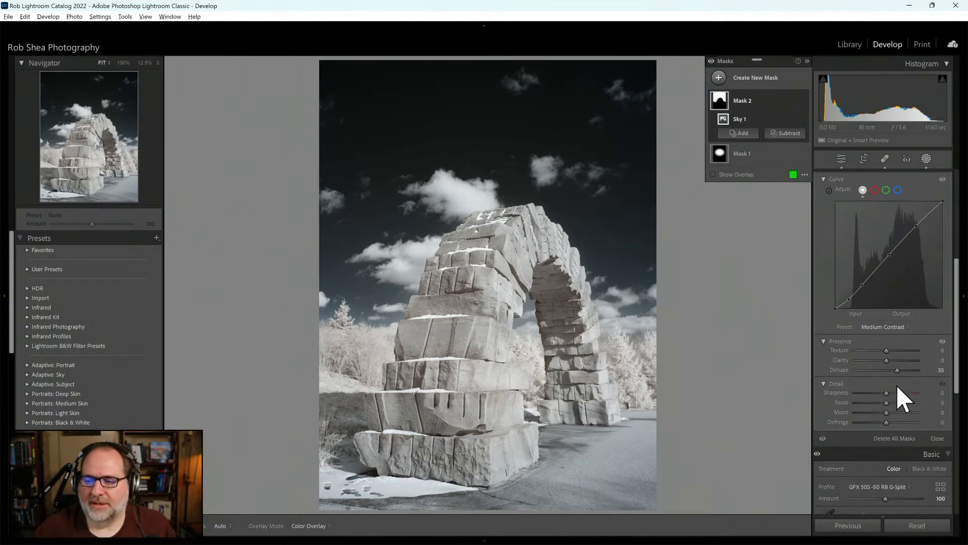
drag(957, 337, 957, 340)
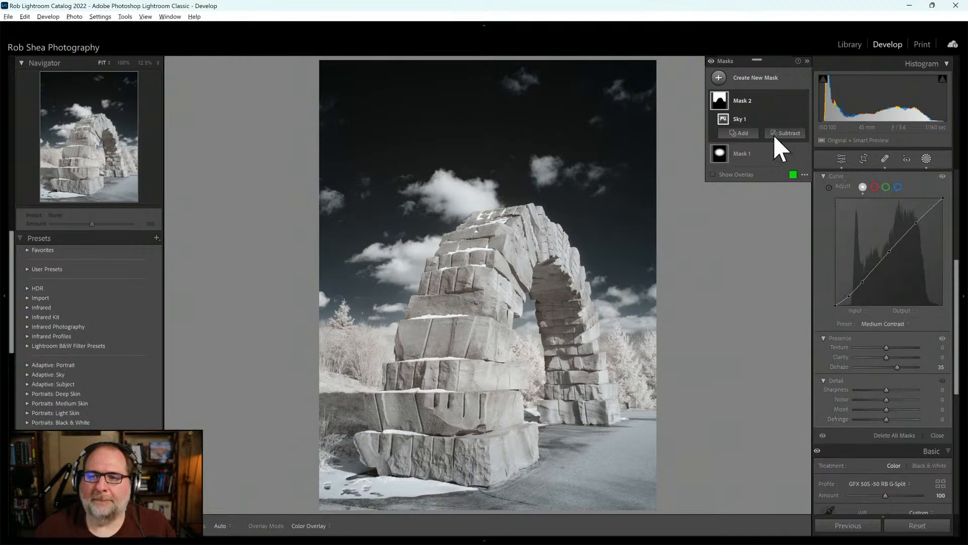
Create a subject mask of the stone arch with Texture 37 and Clarity 36
click(720, 80)
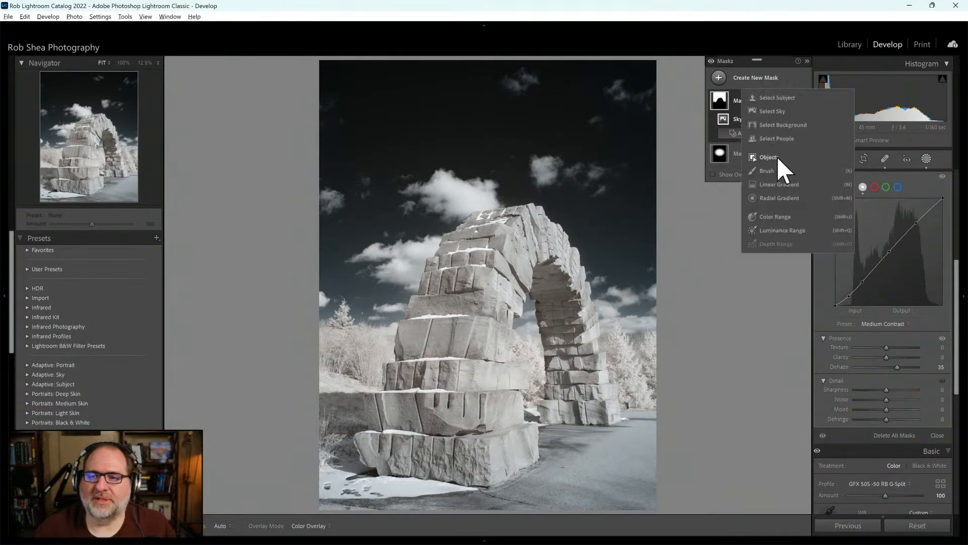
click(781, 102)
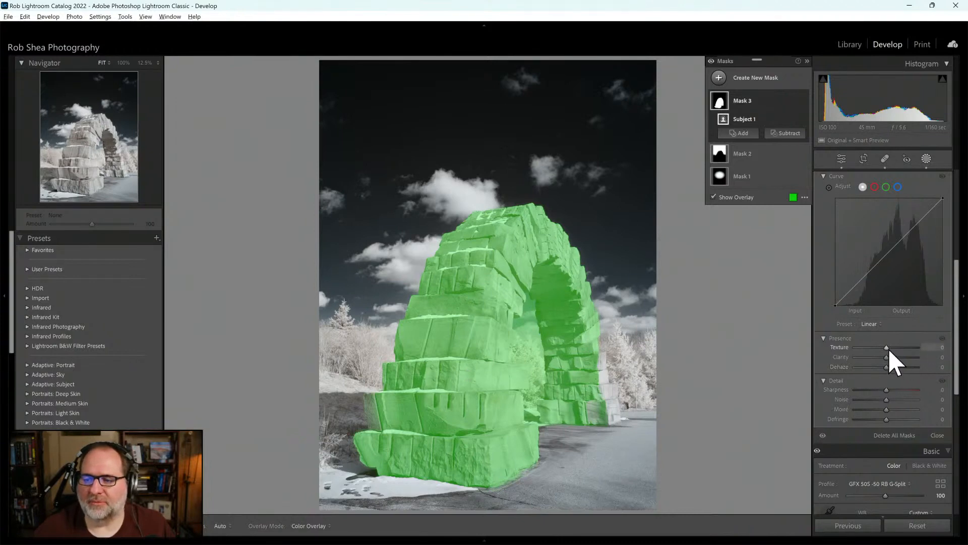
drag(888, 349, 897, 358)
Apply the Strong Contrast curve preset to the arch's subject mask and set its Contrast to 40
click(880, 324)
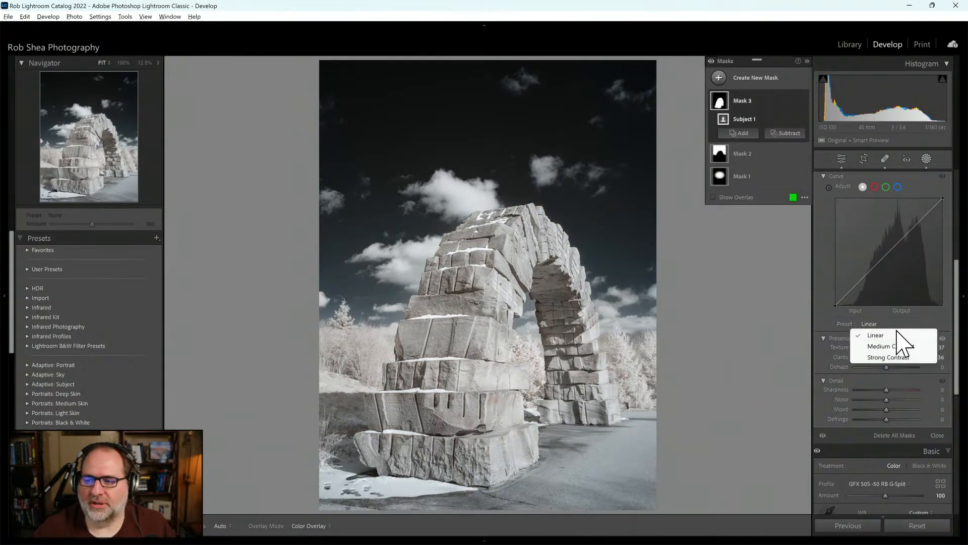
click(890, 347)
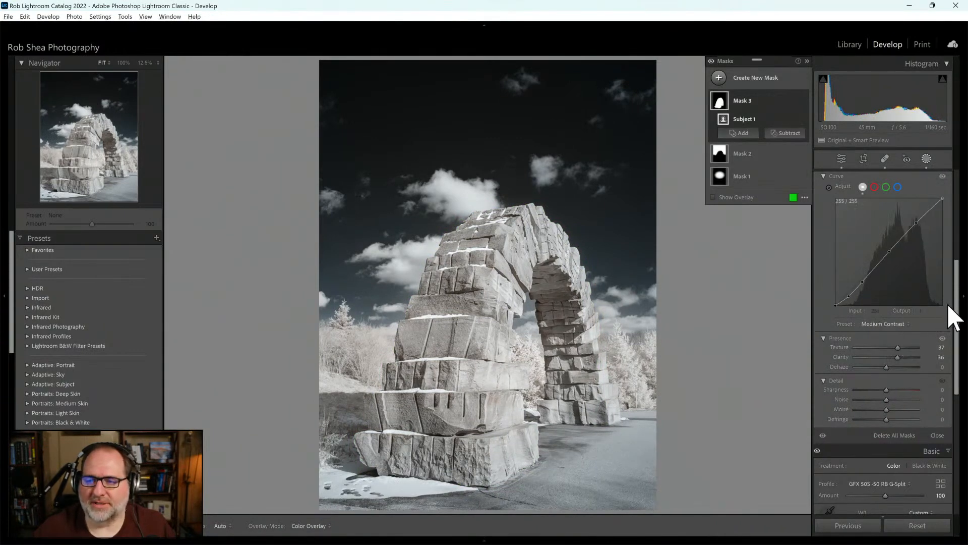
click(902, 325)
click(891, 357)
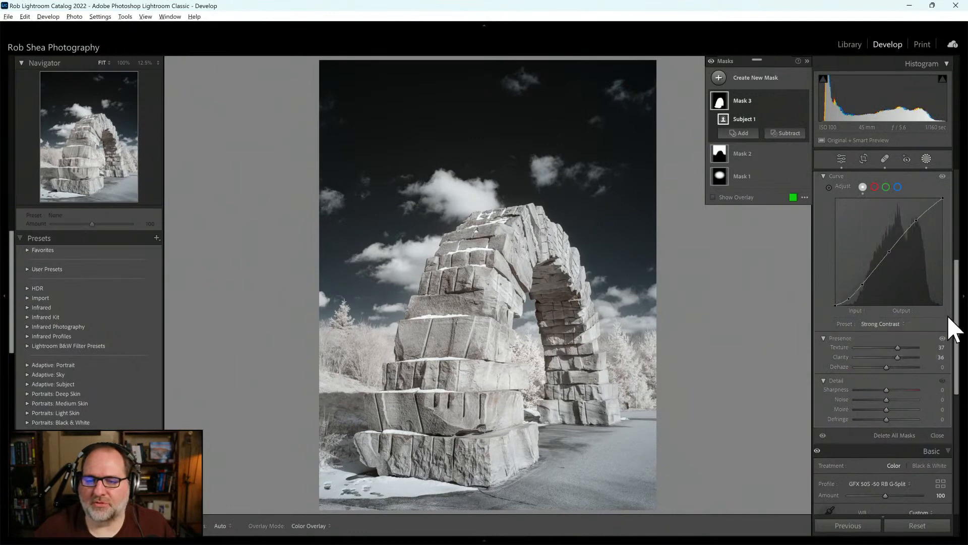
drag(957, 319, 958, 183)
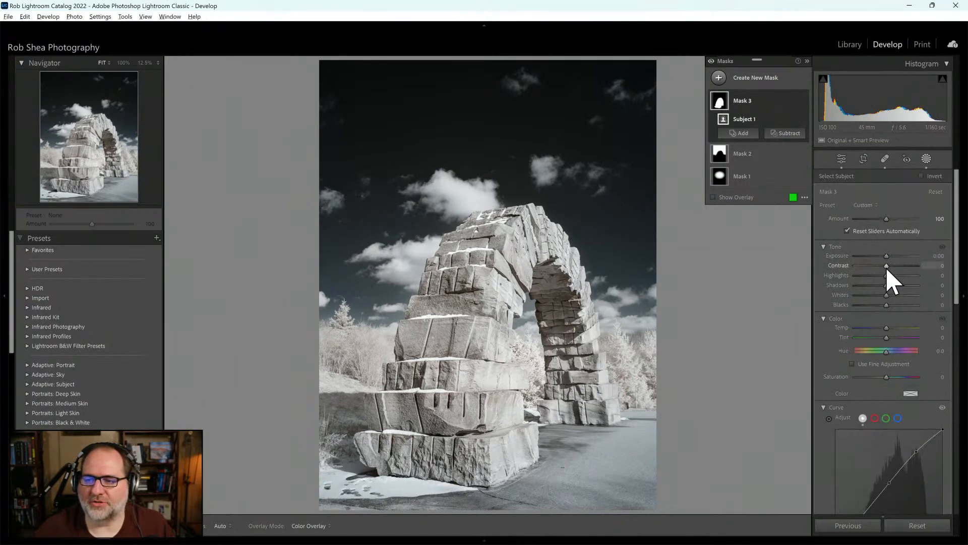
drag(894, 266, 894, 267)
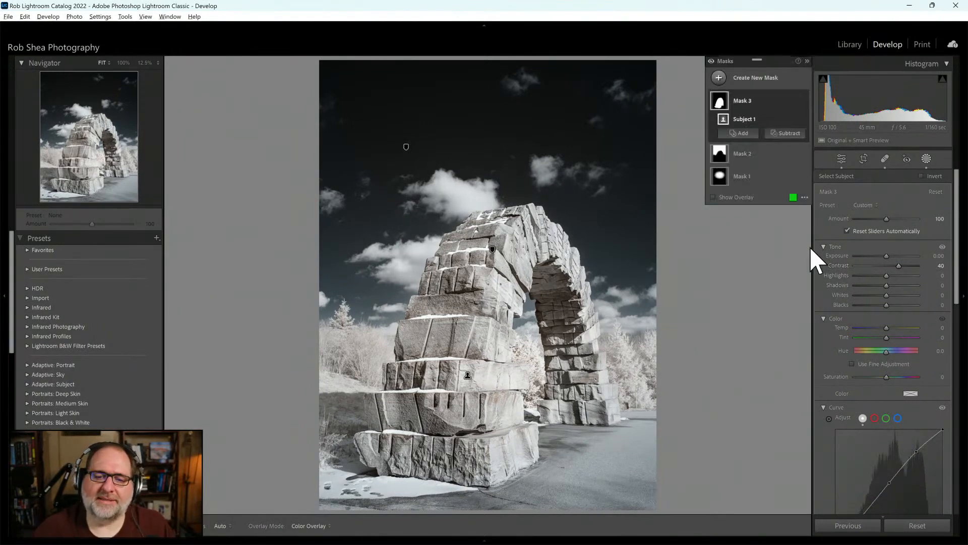
Create a color range mask sampled from the pale trees beside the arch and set its Refine value to 1
click(719, 78)
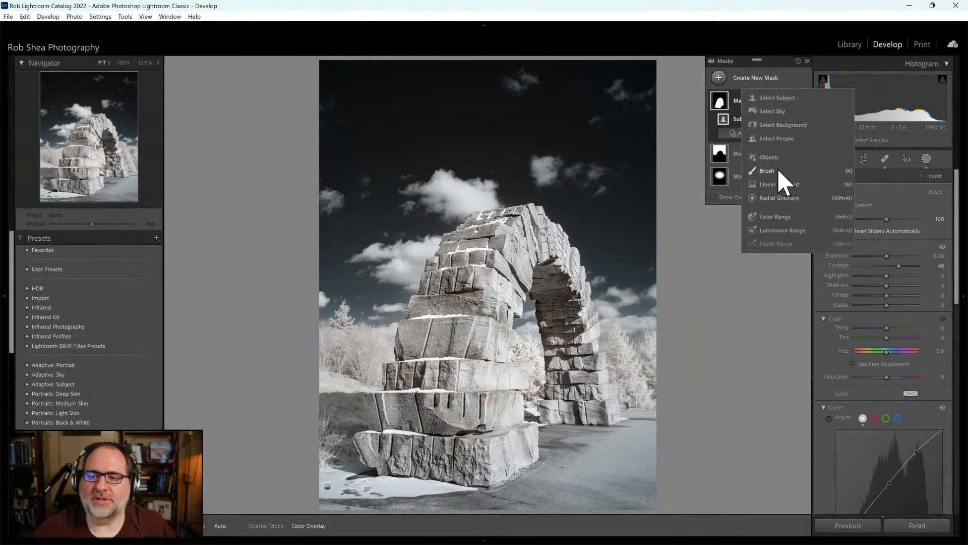
click(779, 218)
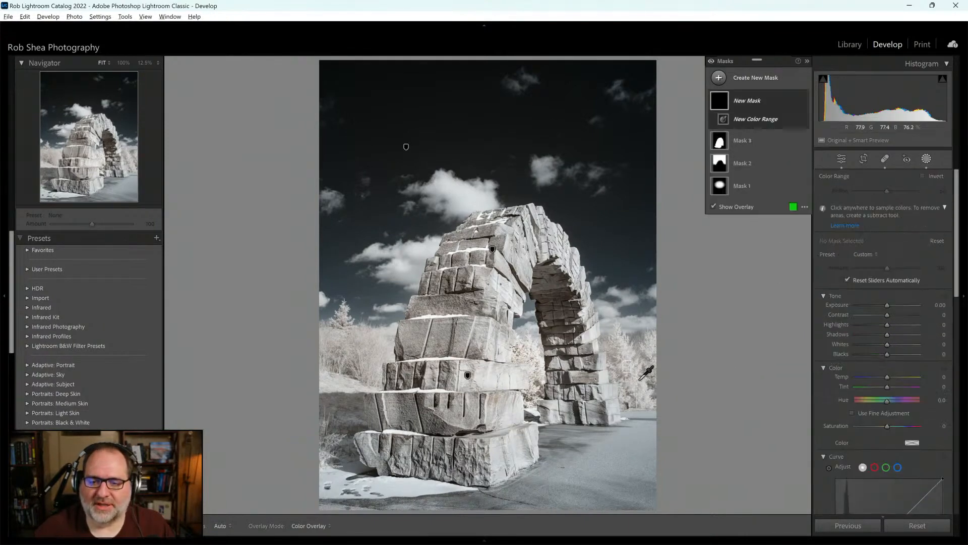
drag(622, 360, 649, 392)
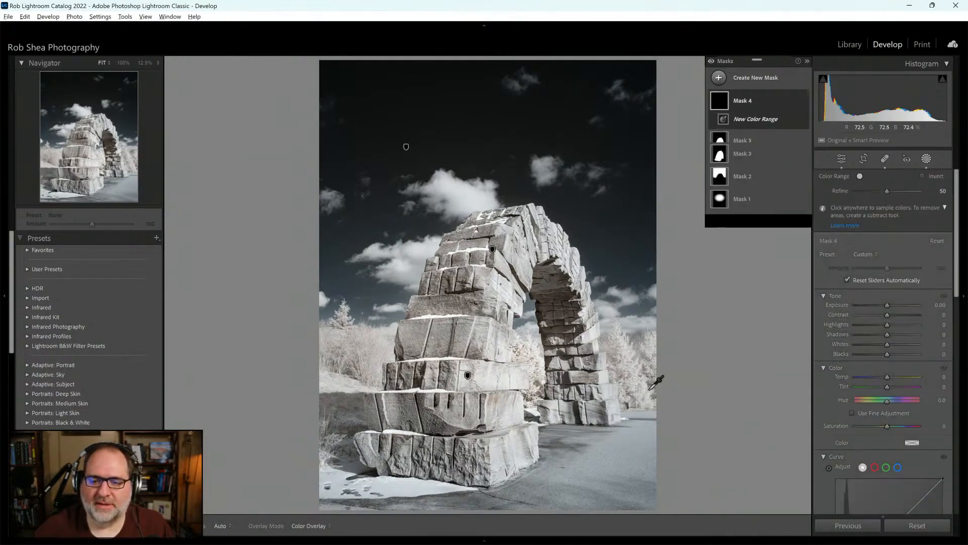
drag(888, 191, 800, 205)
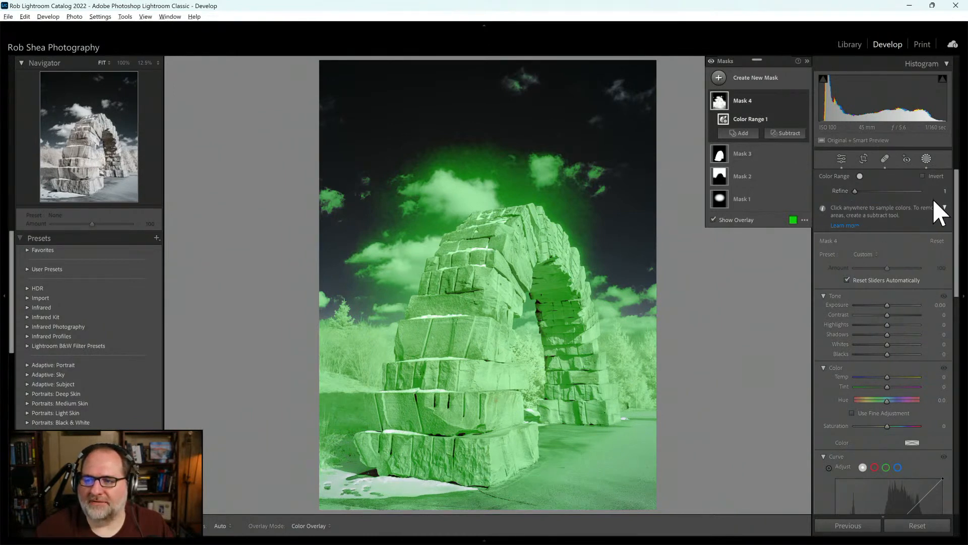
Leave masking and darken the sky's colors with HSL Luminance, setting Blue to -53 and Purple to -38
click(927, 161)
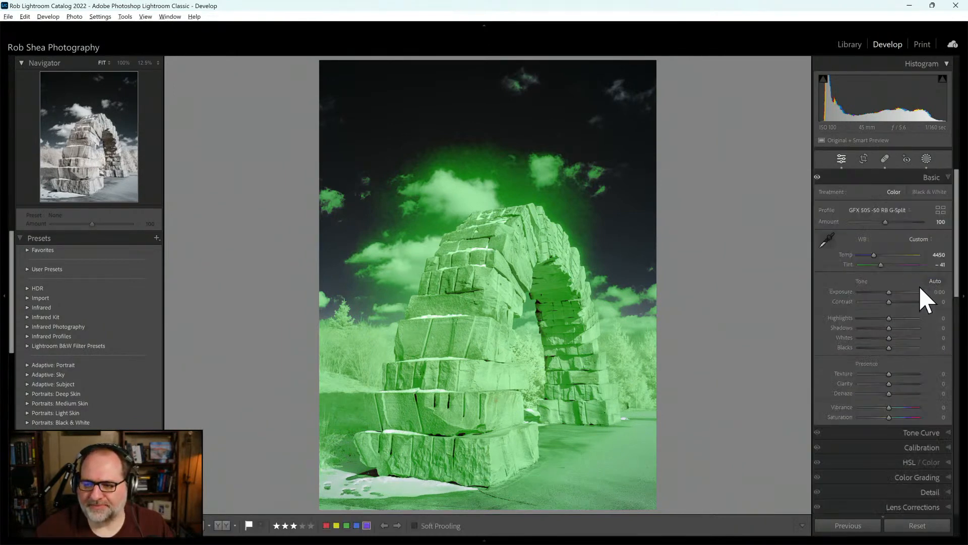
click(915, 463)
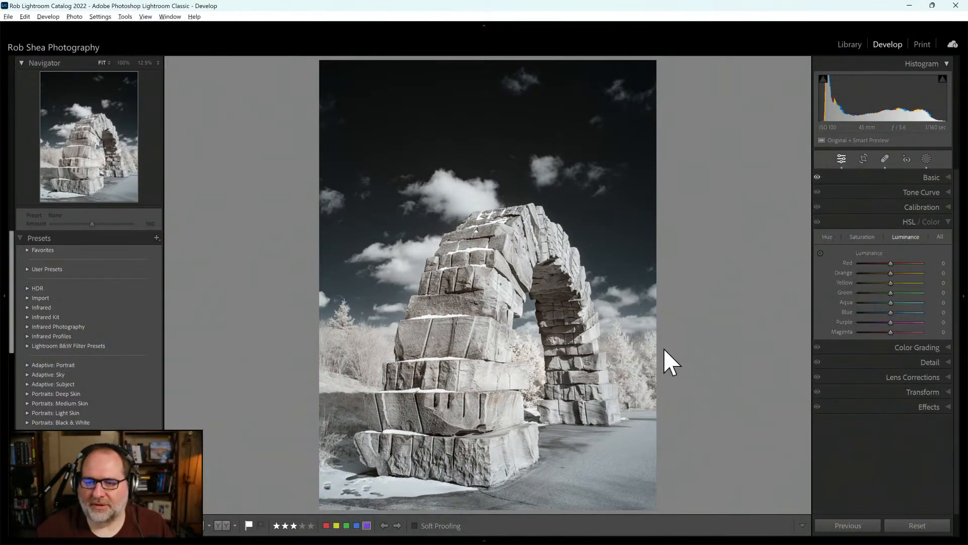
click(821, 251)
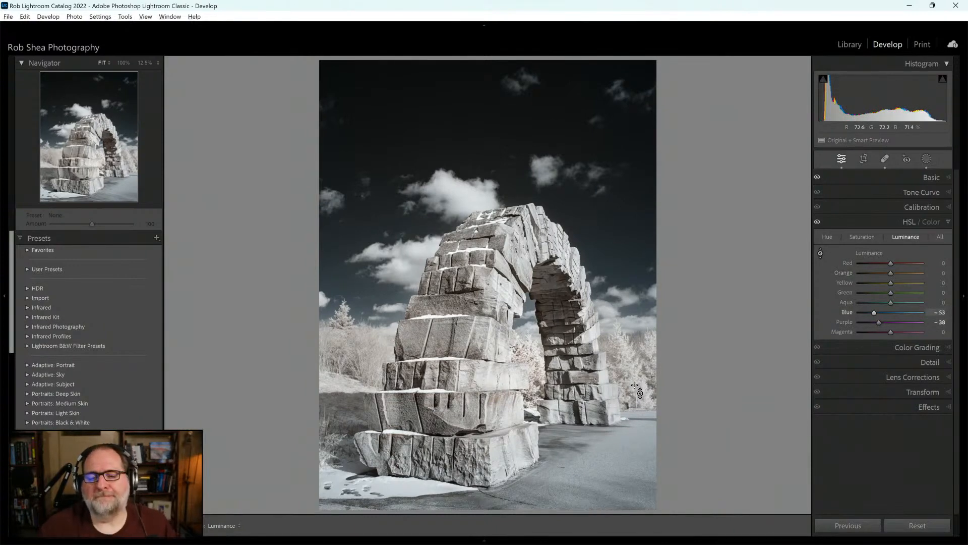
Add a diagonal linear gradient mask over the pavement in the photo's lower right corner and set its Exposure to -0.78
click(927, 159)
click(743, 81)
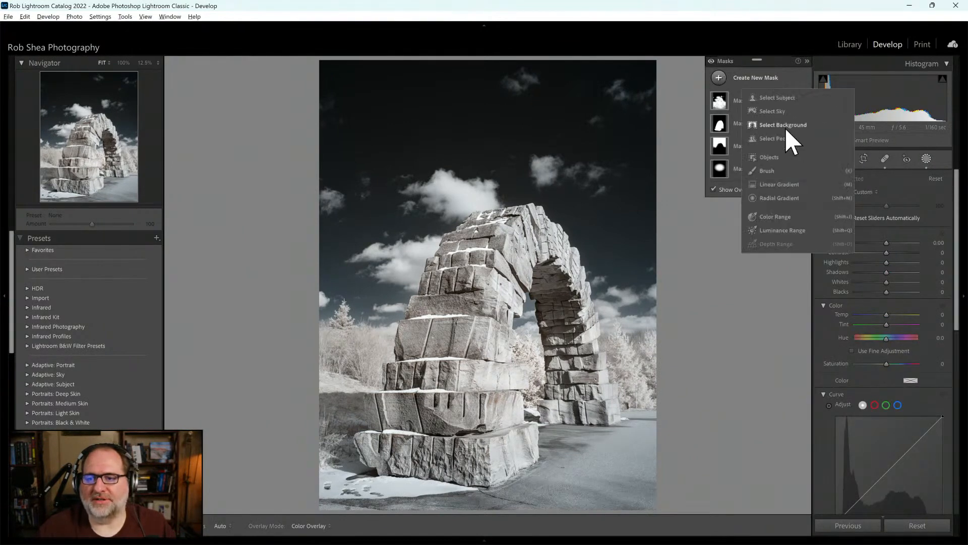
click(728, 238)
key(m)
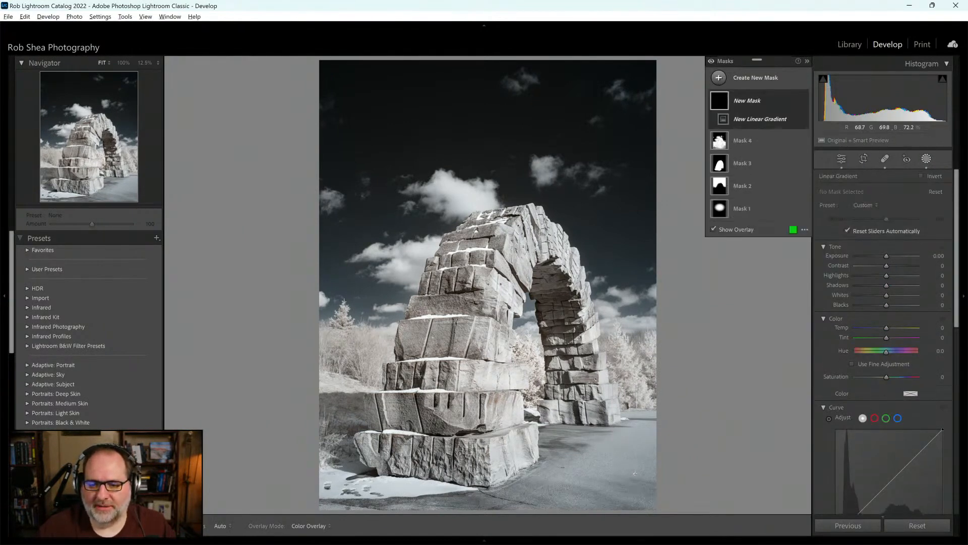
drag(628, 472, 583, 402)
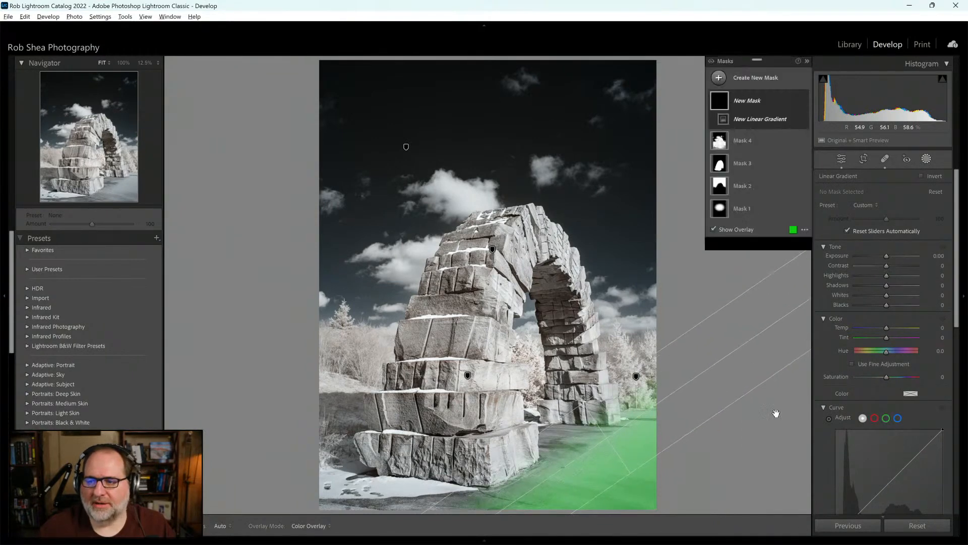
drag(886, 255, 881, 257)
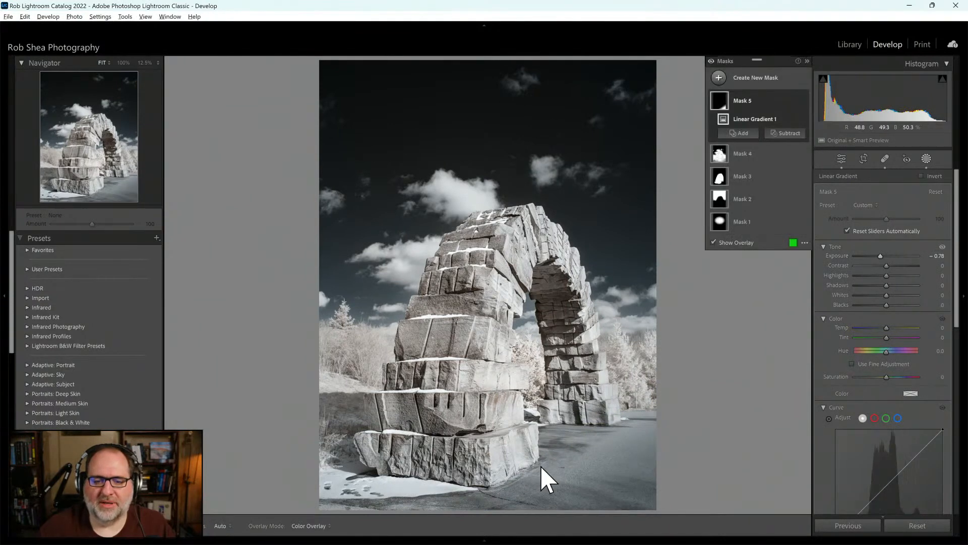
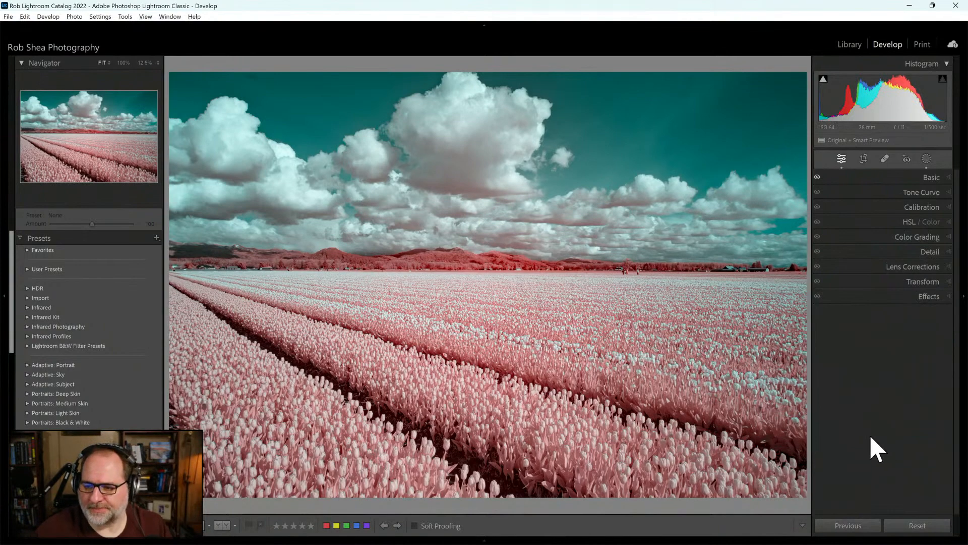
Reset all edits on the tulip field photo and apply the Infrared Temp -100 profile
click(919, 525)
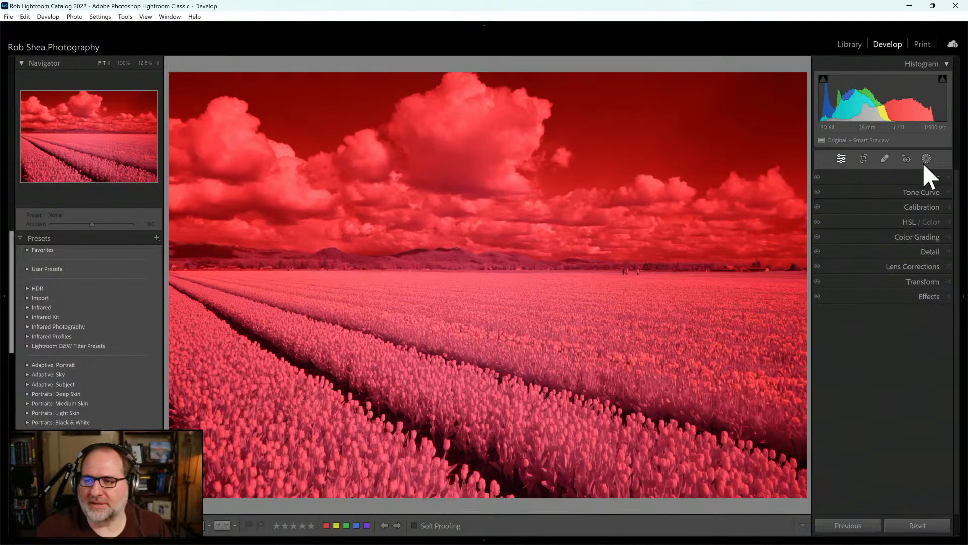
click(932, 178)
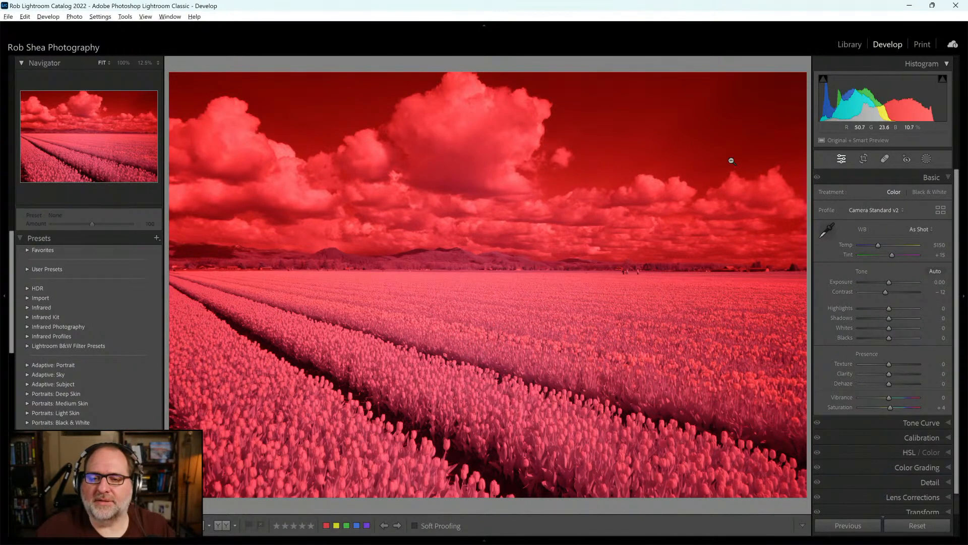
click(890, 212)
click(880, 247)
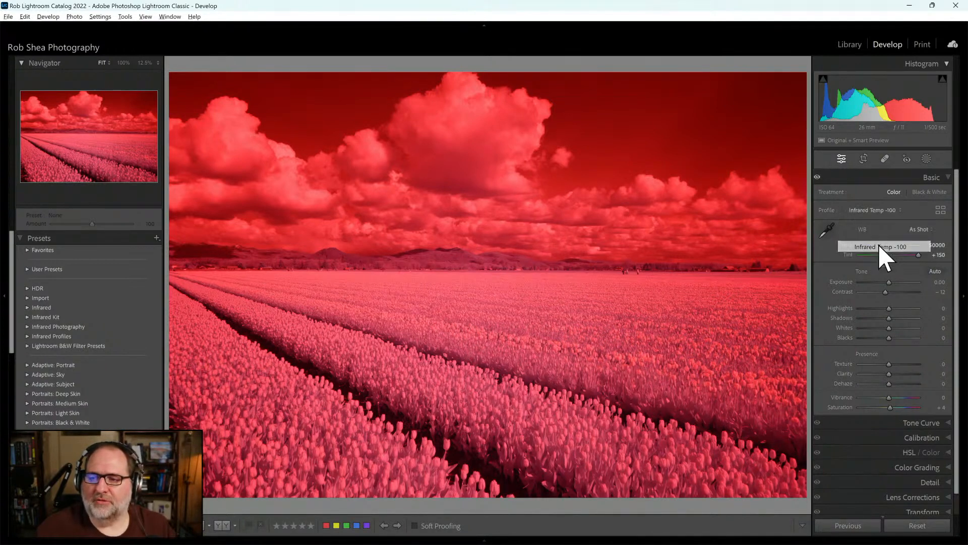
Set the tulip photo's white balance by sampling the clouds above the horizon, and open the masking tools
click(829, 231)
click(502, 235)
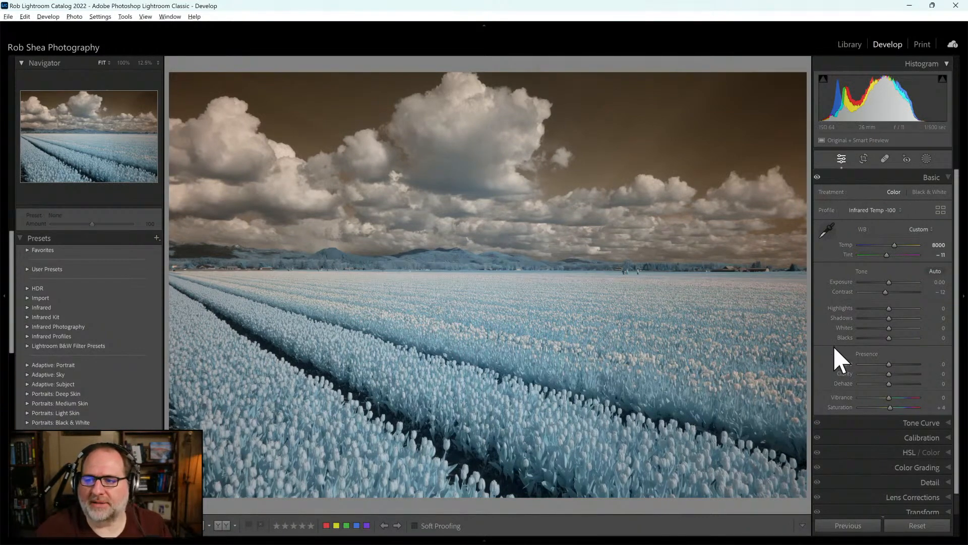
click(926, 158)
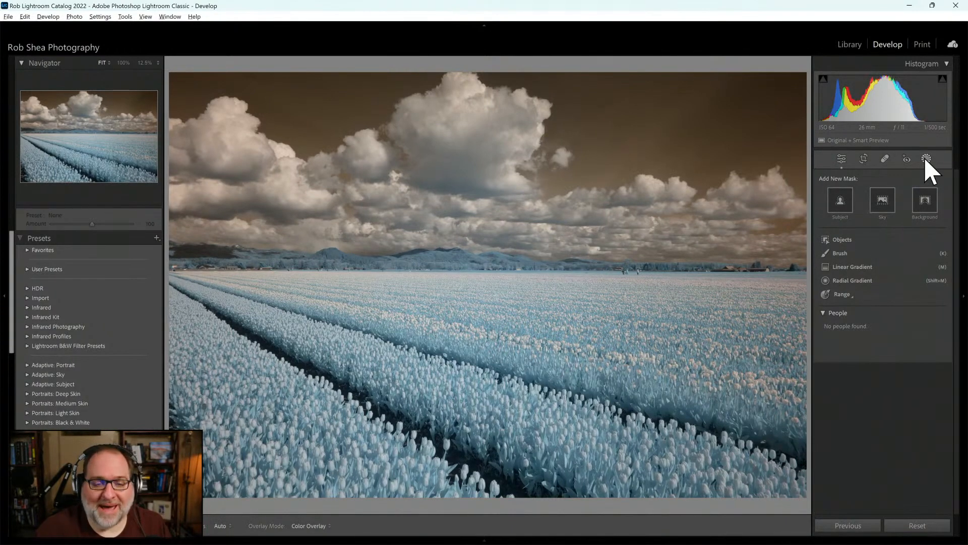
Add a sky mask to the tulip photo and set its Exposure to 0.68 and Dehaze to 25
click(882, 200)
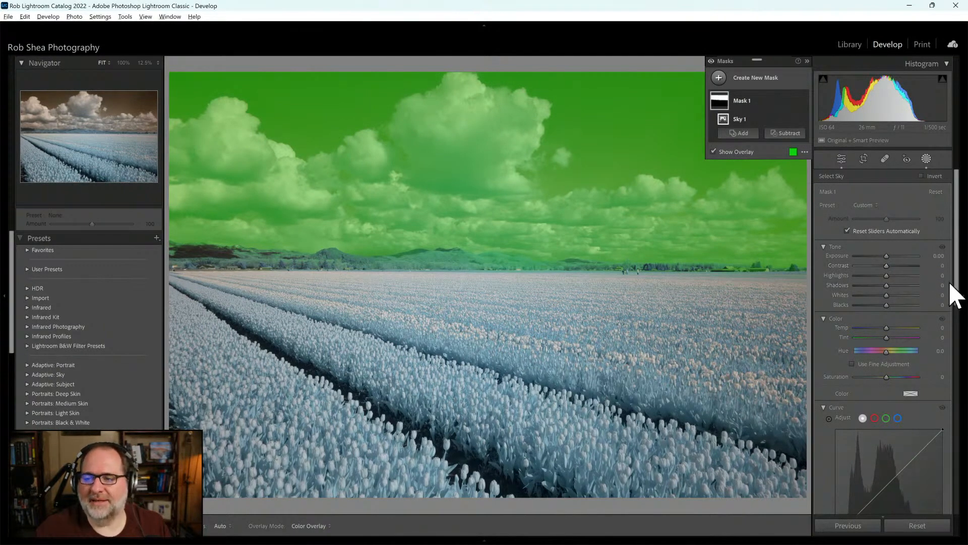
drag(887, 256, 888, 260)
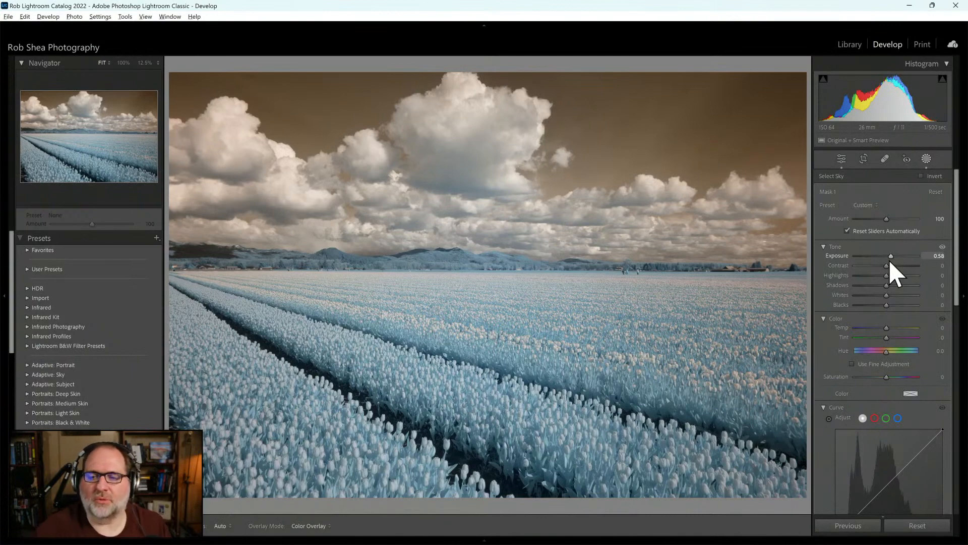
drag(890, 256, 890, 255)
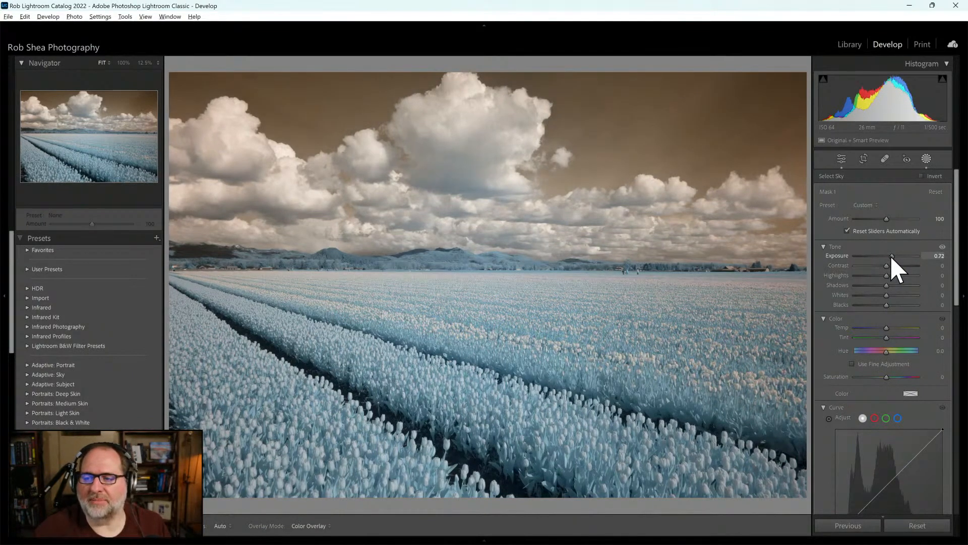
key(o)
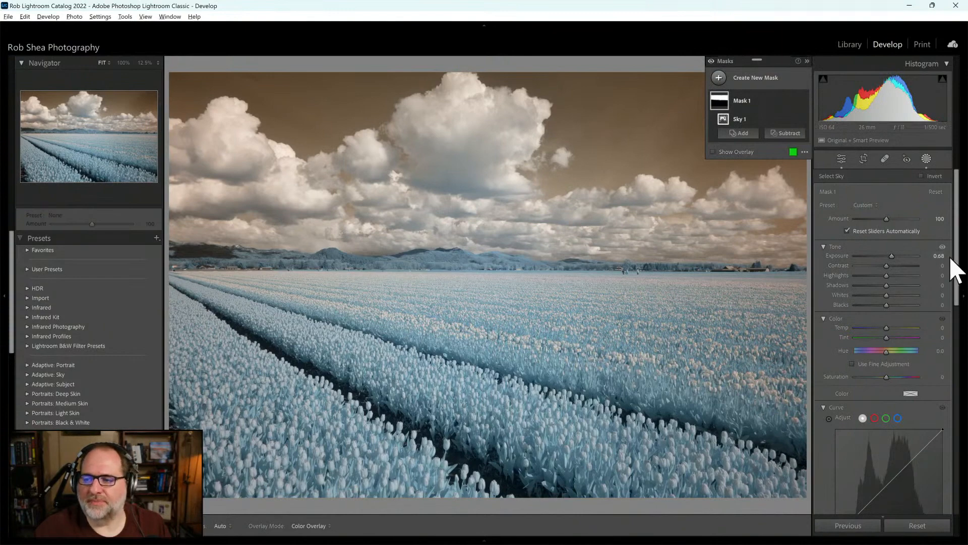
drag(957, 272, 955, 350)
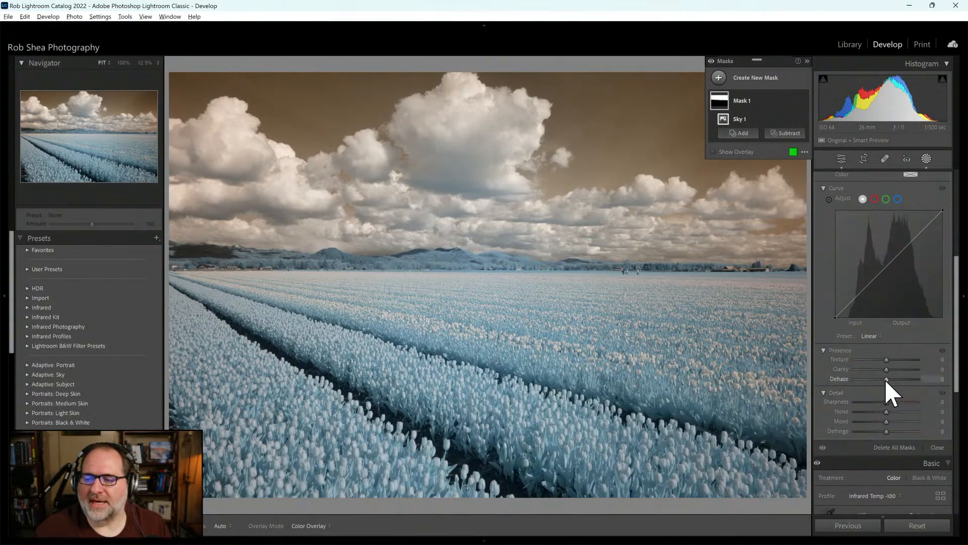
drag(886, 378, 893, 380)
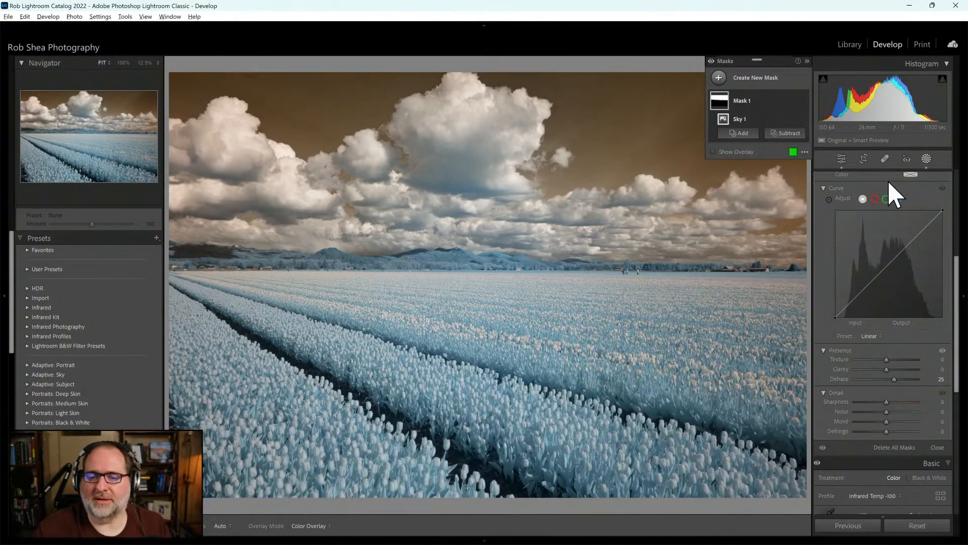
click(926, 158)
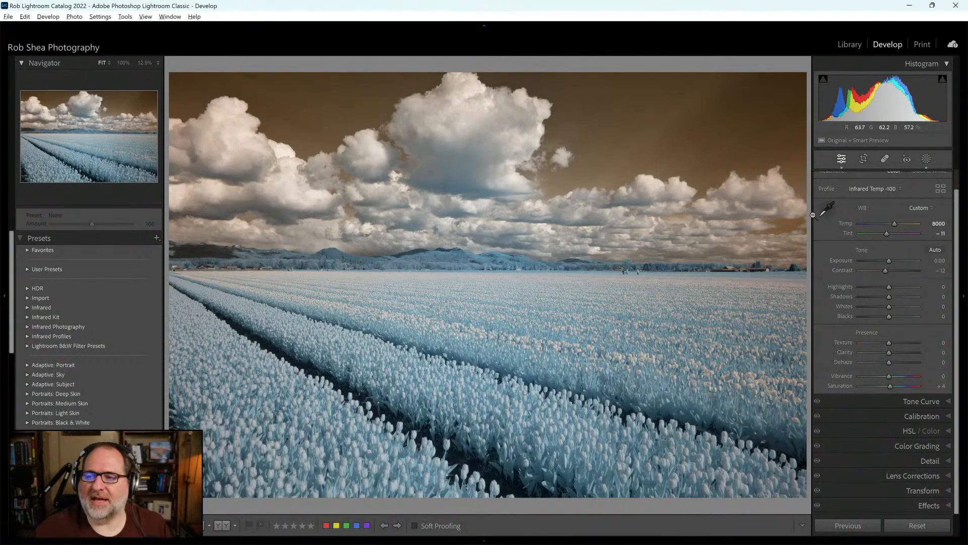
Duplicate and invert the sky mask to cover the tulip field, and set its Texture to 21 and Clarity to 27
click(927, 158)
right_click(752, 99)
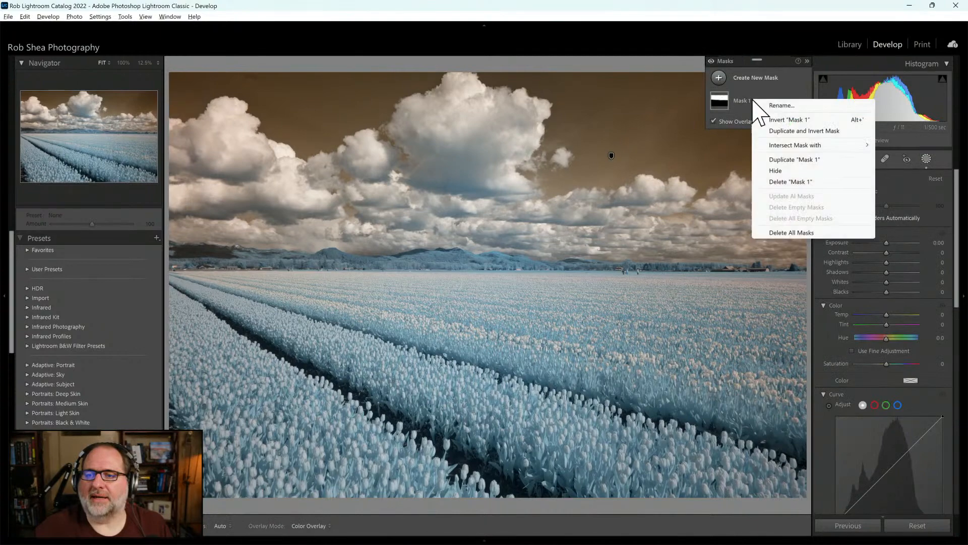
click(801, 132)
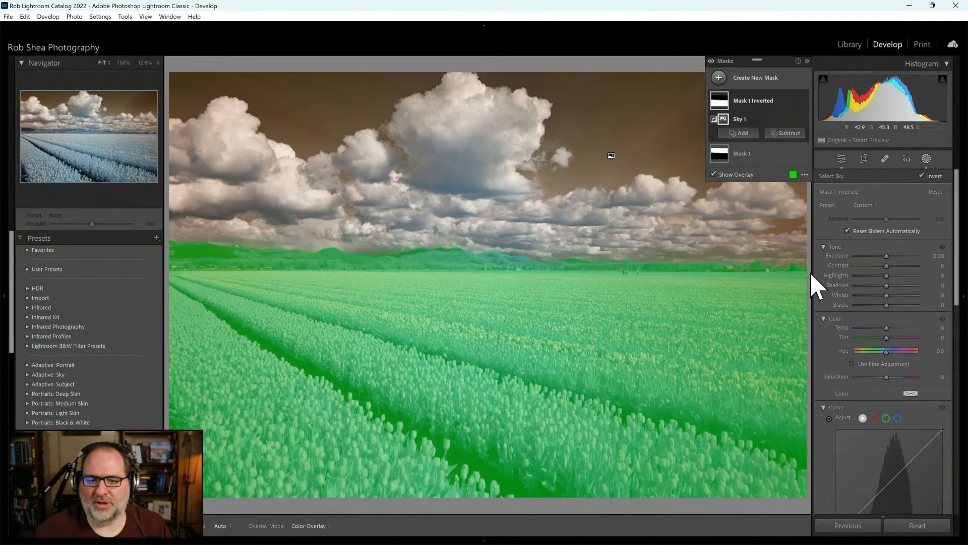
drag(956, 250, 957, 356)
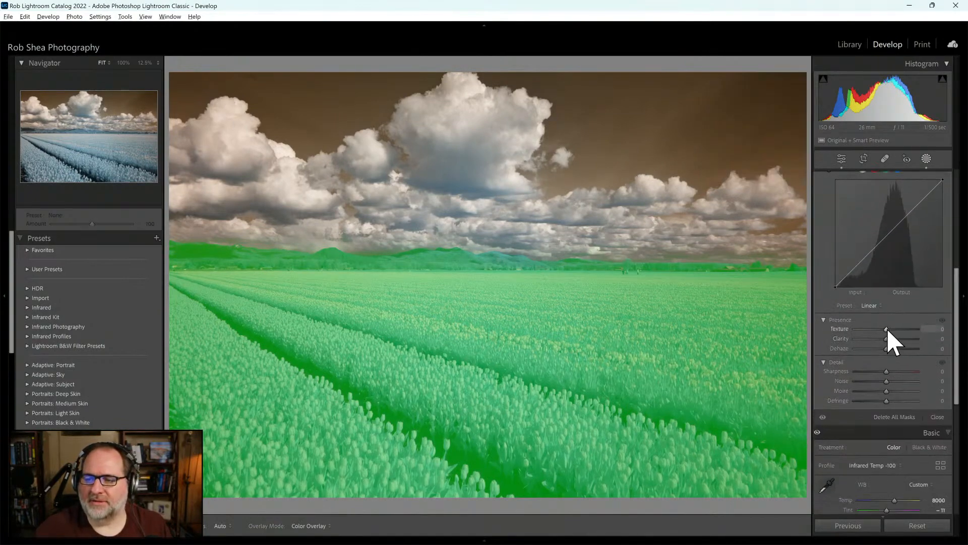
click(891, 329)
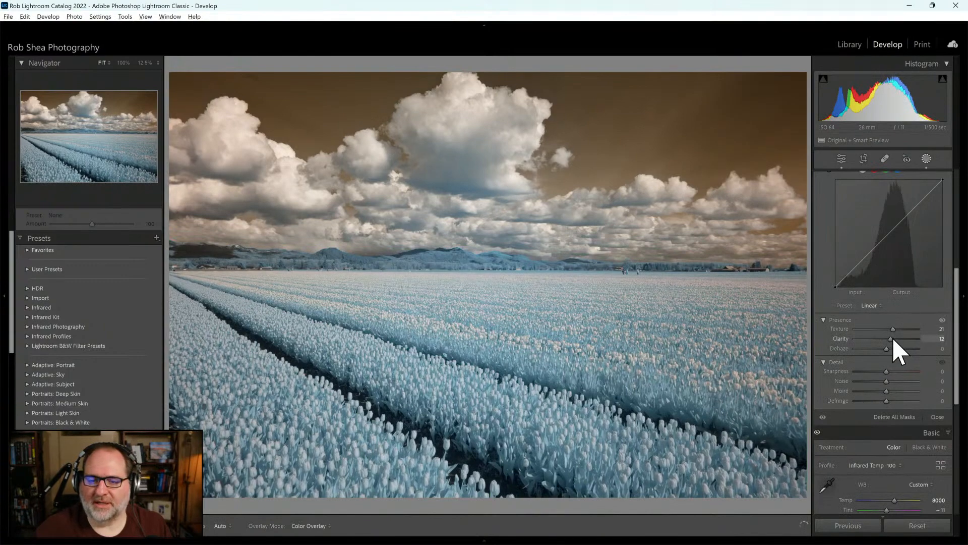
drag(890, 338, 894, 339)
key(o)
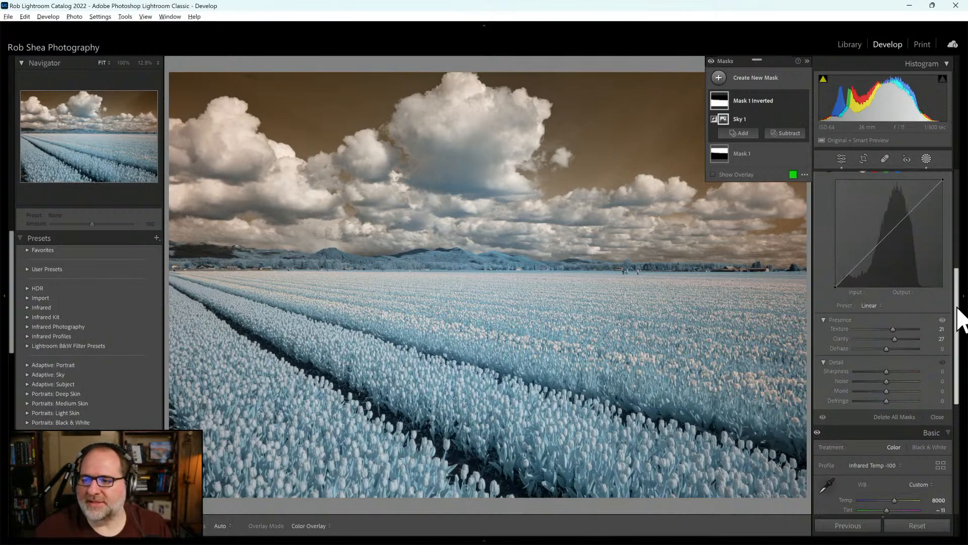
scroll(957, 312, up, 3)
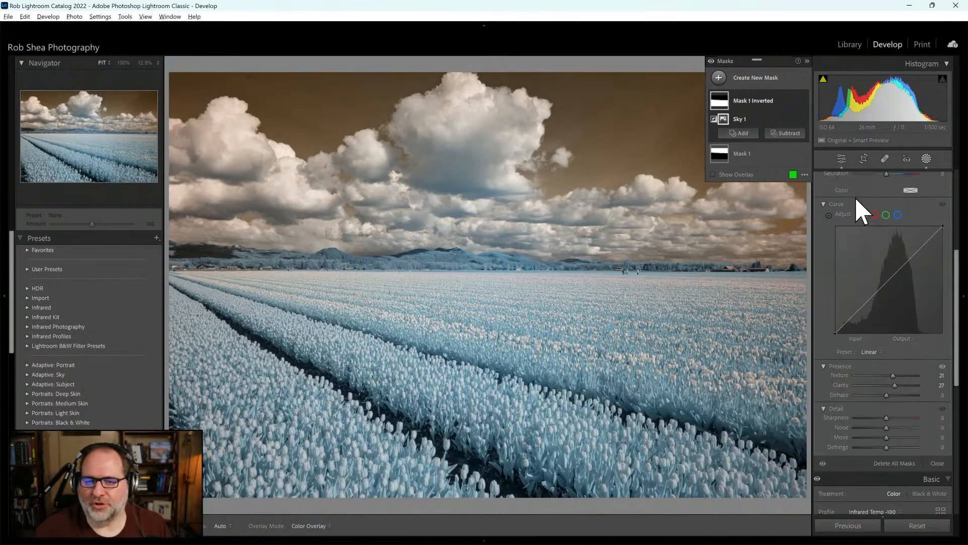
click(878, 291)
click(908, 258)
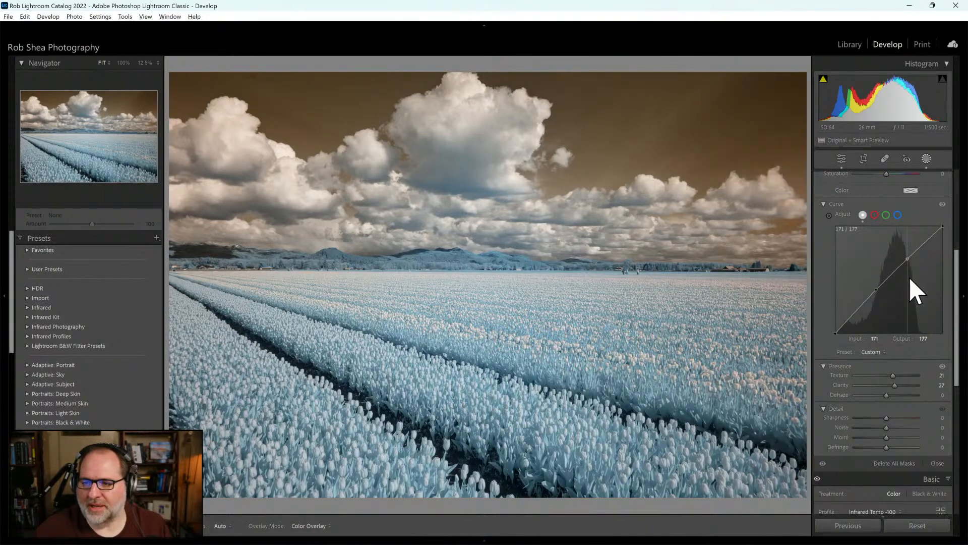
click(859, 305)
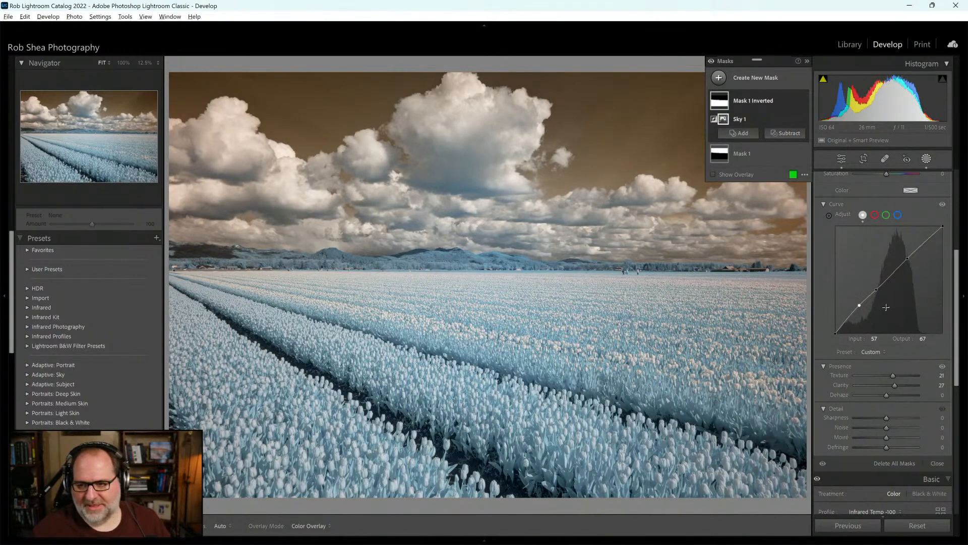
key(ctrl+z)
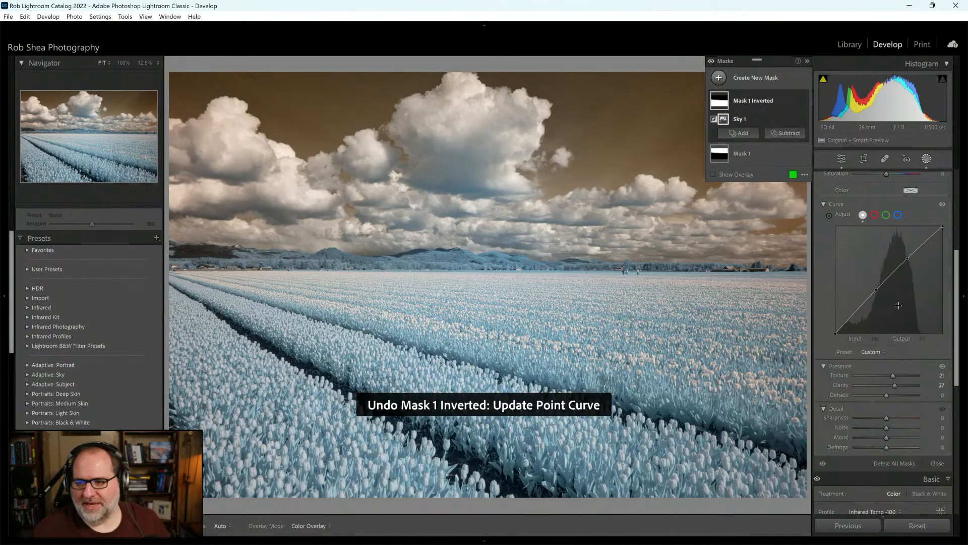
key(ctrl+z)
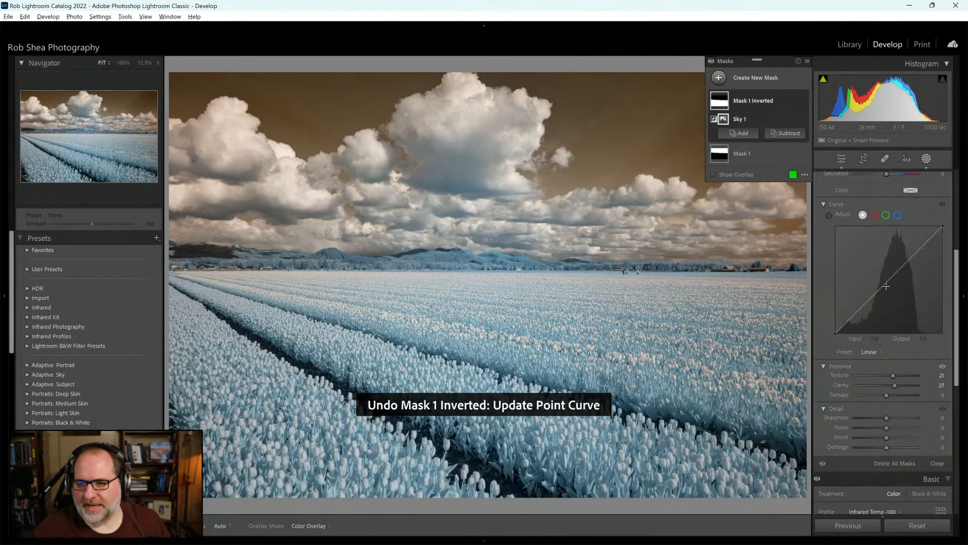
On the inverted mask's curve, add a midtone point at 121/127 and a highlight point at 169/195, without keeping a shadow point
mouse_move(886, 285)
mouse_down()
mouse_move(893, 300)
mouse_move(886, 280)
mouse_up()
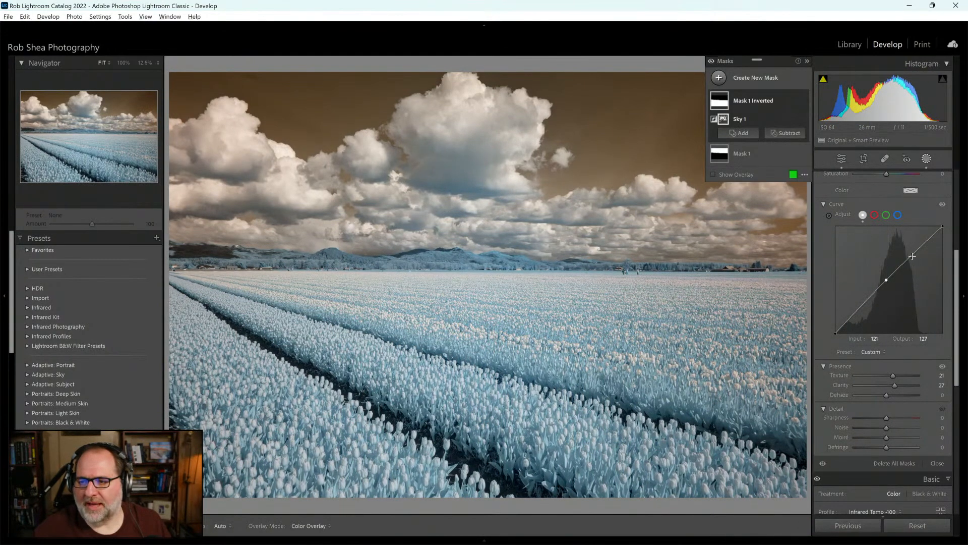
click(909, 256)
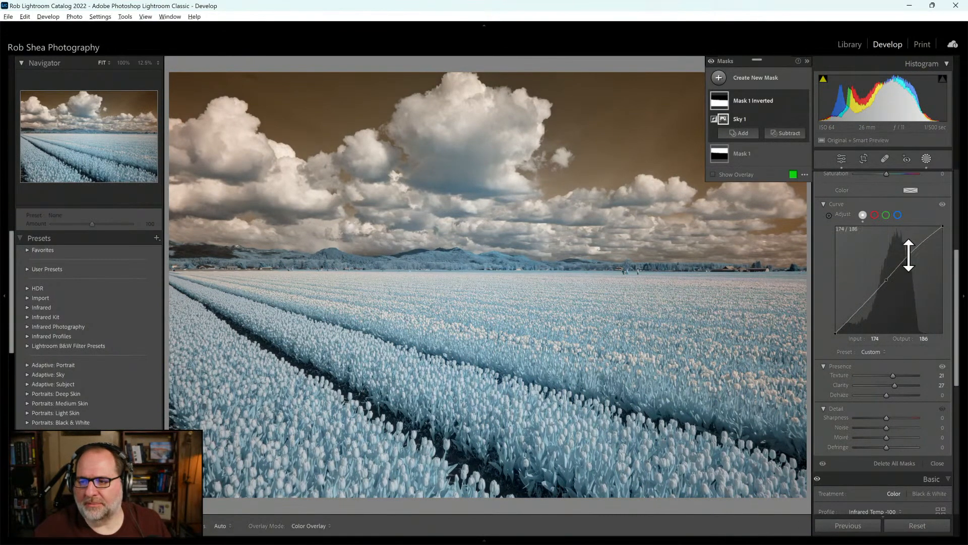
click(860, 307)
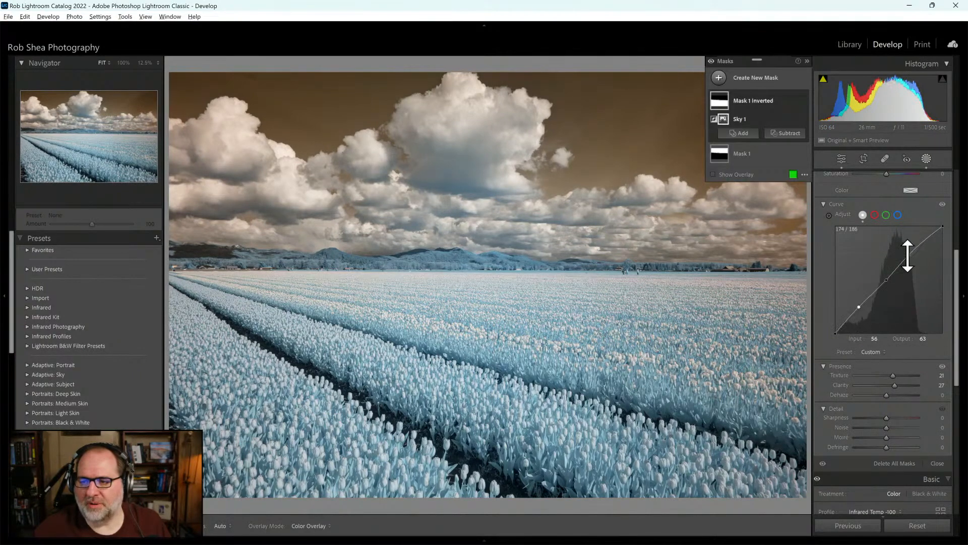
drag(908, 255, 913, 244)
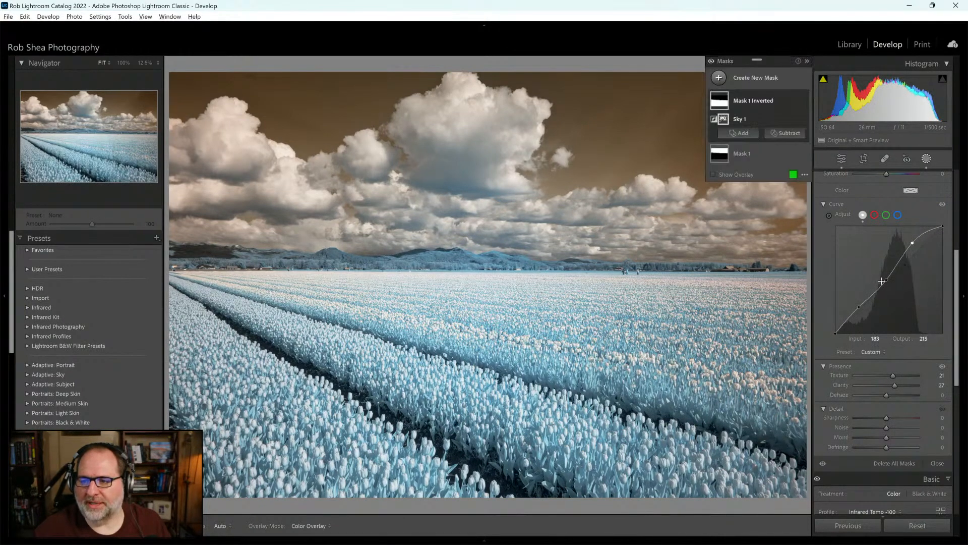
right_click(858, 306)
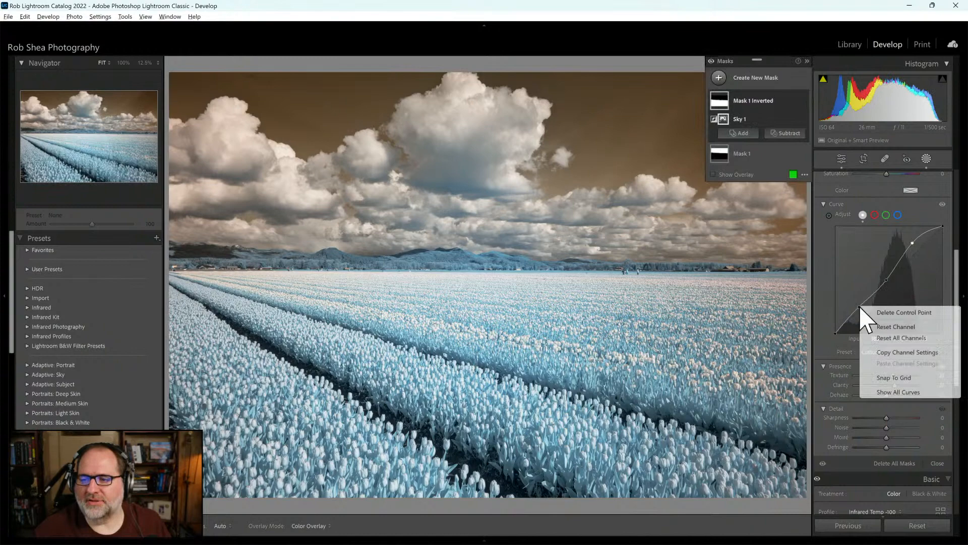
click(900, 312)
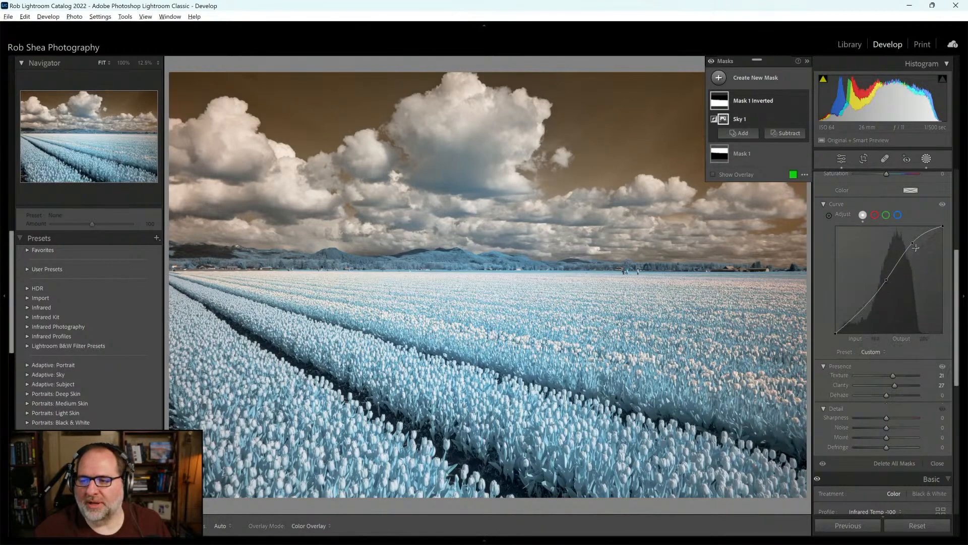
drag(912, 243, 906, 251)
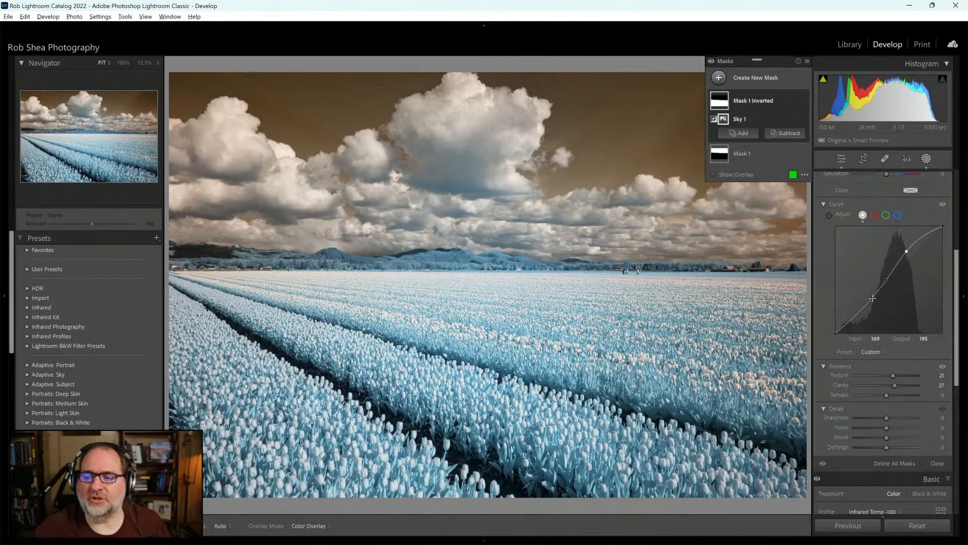
Refine the inverted mask's curve with points at 84/88, 120/130 and a darkened shadow point at 51/39, and leave masking
click(871, 297)
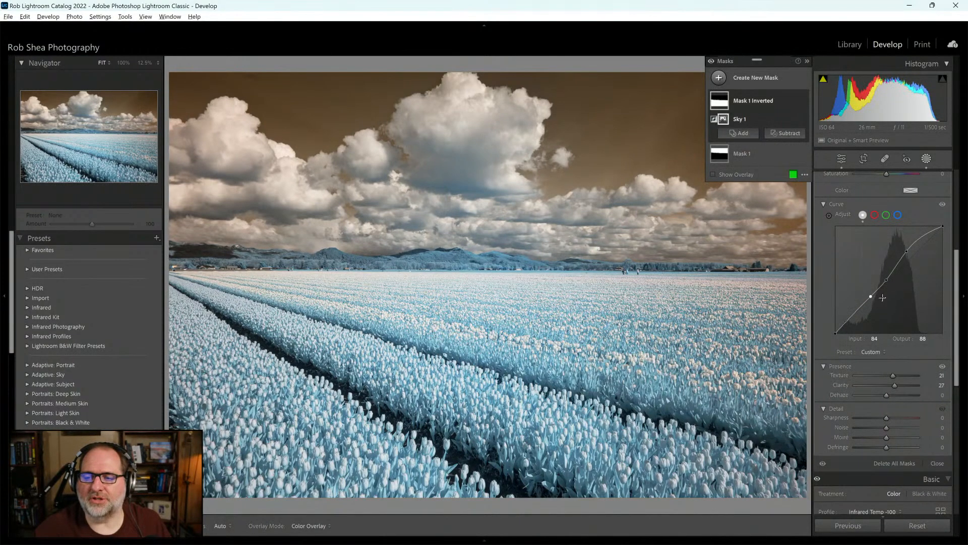
drag(906, 251, 907, 251)
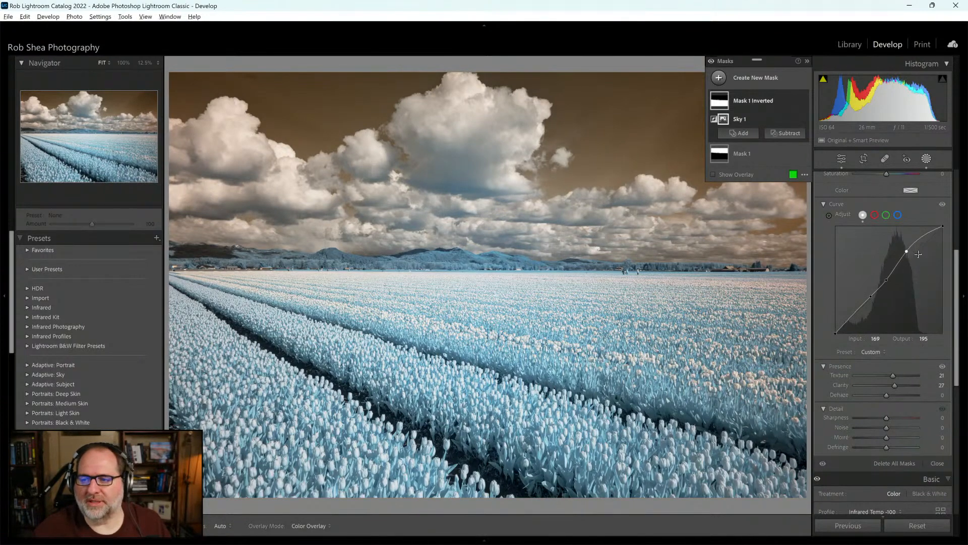
drag(907, 249, 885, 278)
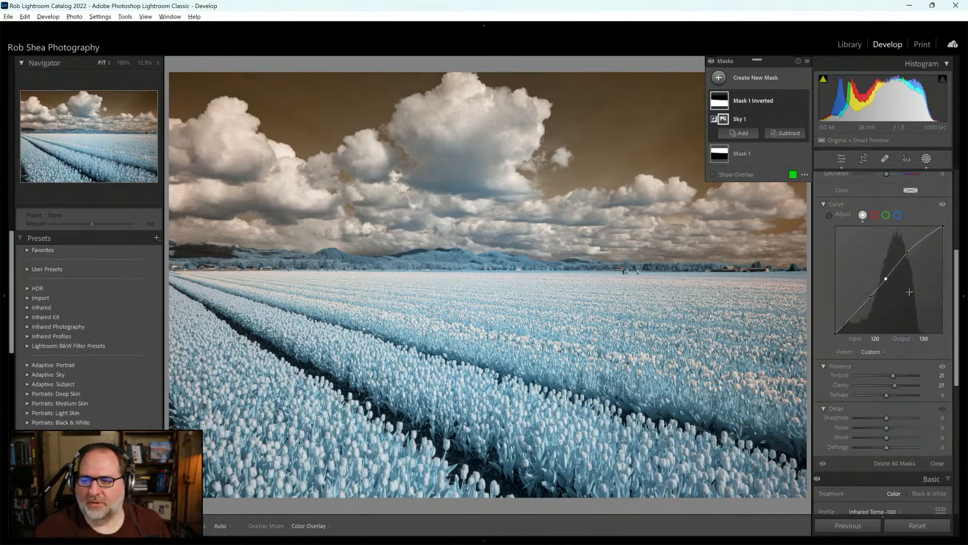
drag(855, 315, 856, 318)
click(851, 314)
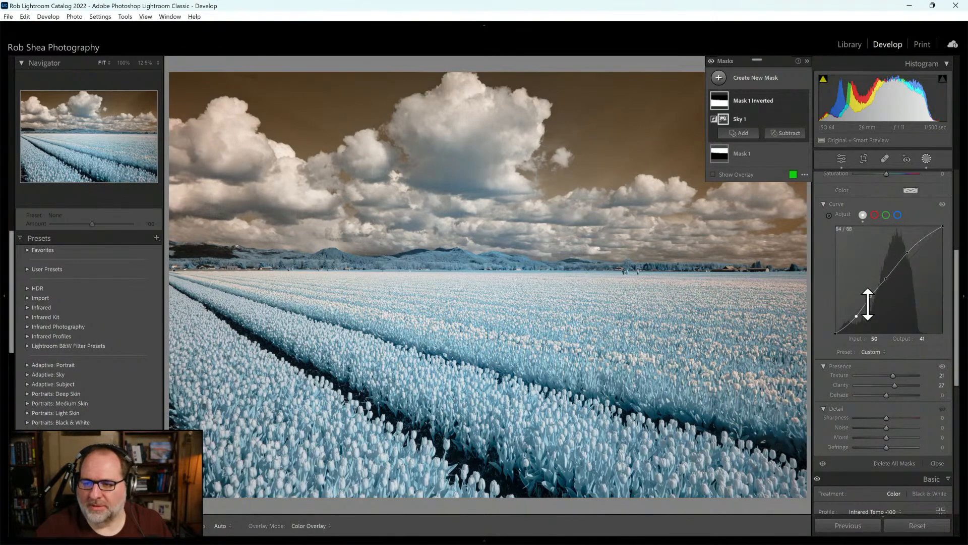
drag(856, 316, 857, 318)
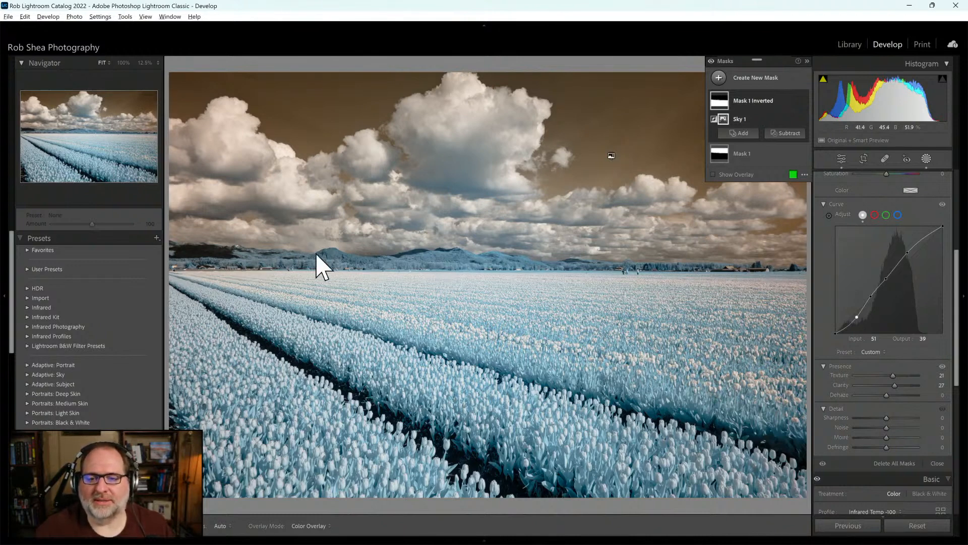
drag(957, 295, 959, 190)
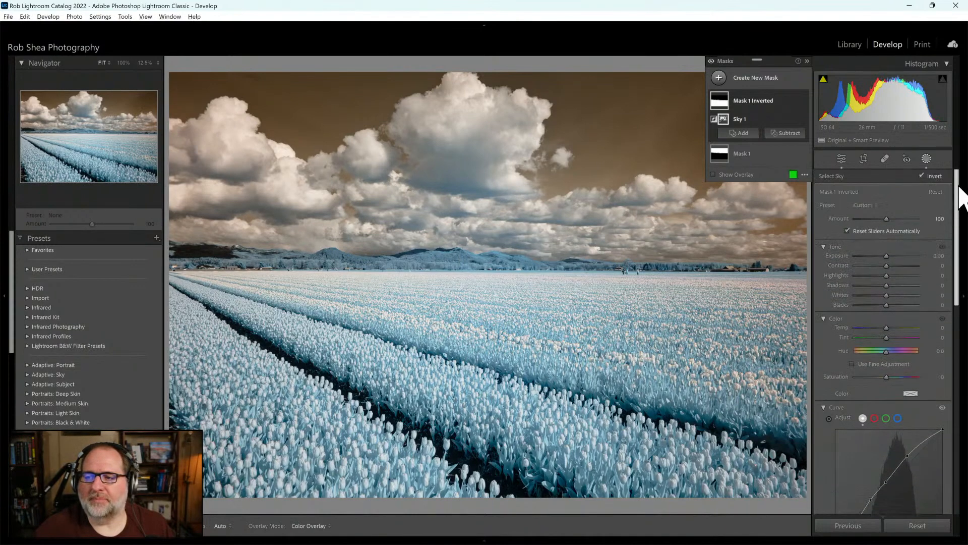
click(925, 159)
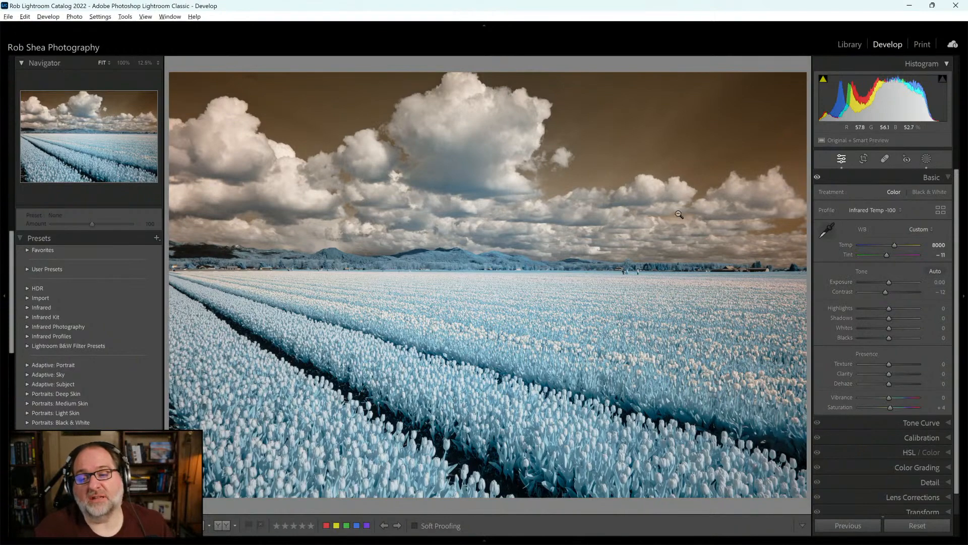
Apply the Z7 -100 RB G-R profile from the IR Color Swap group to the tulip photo
click(940, 208)
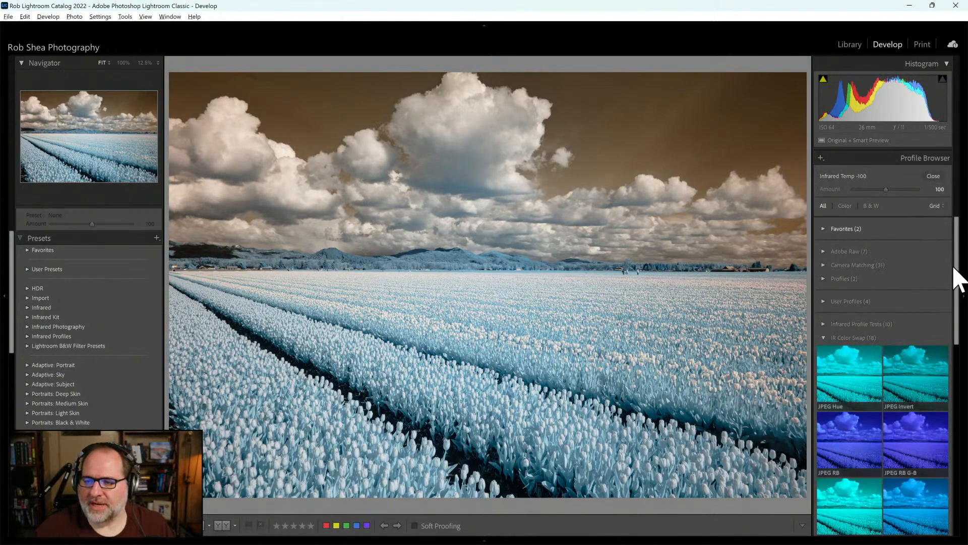
drag(955, 277, 946, 444)
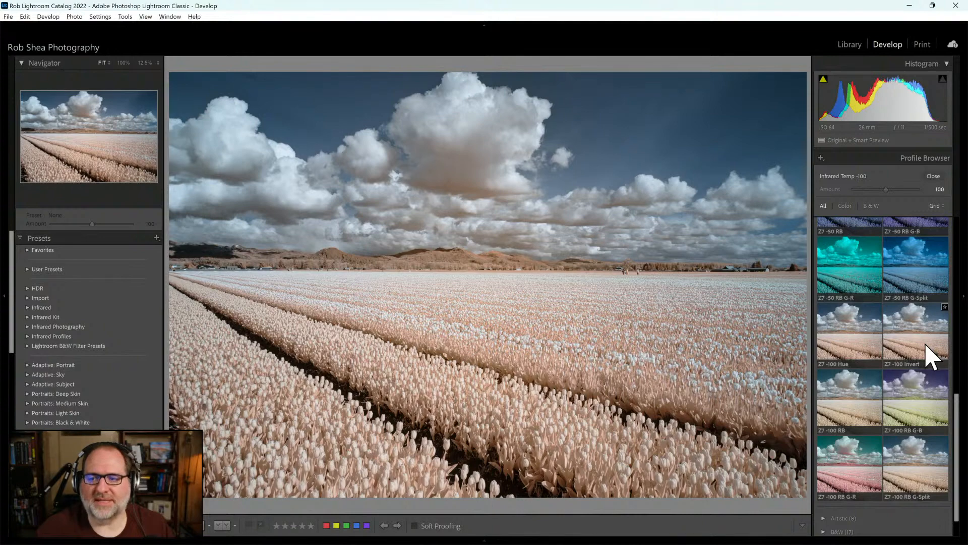
click(860, 419)
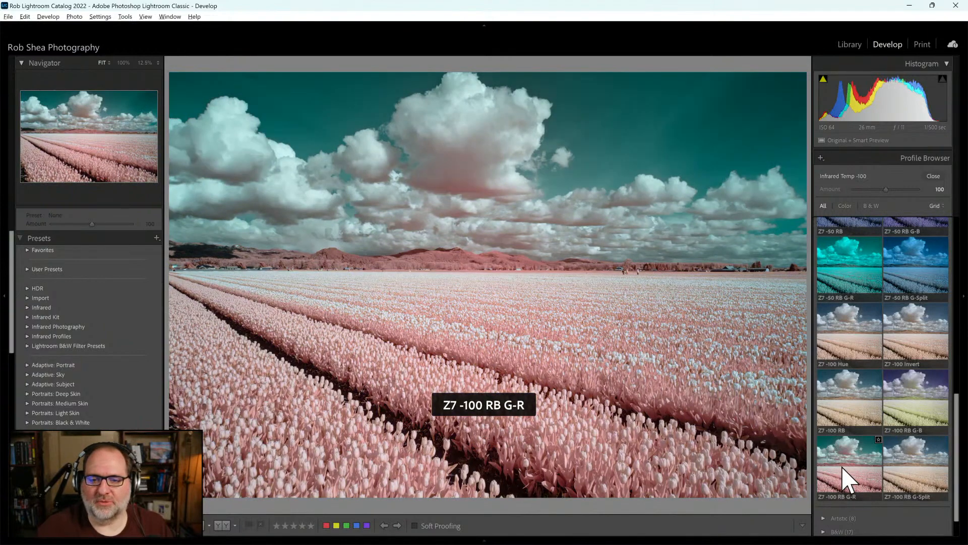
click(848, 481)
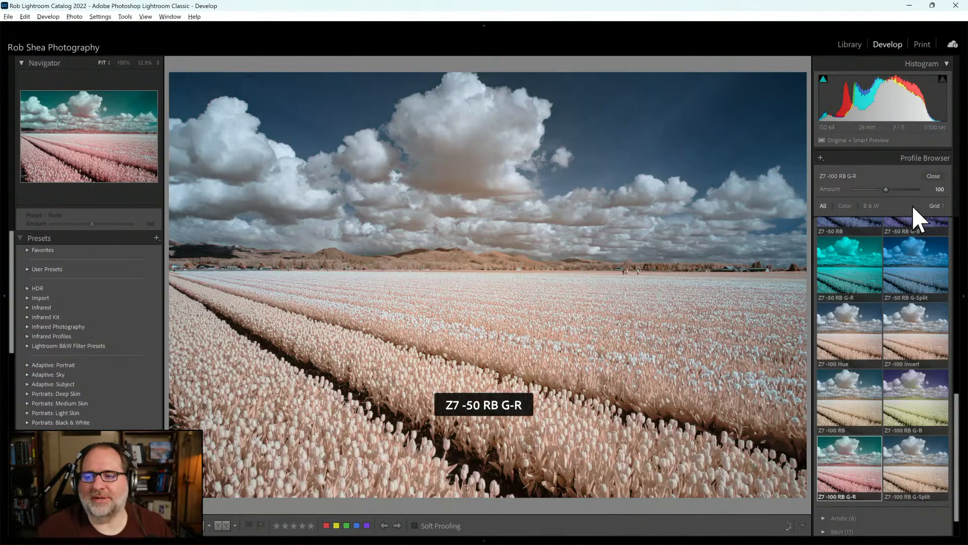
Leave the profile selection and set the tulip photo's sky mask Exposure to 1, collapsing its Tone settings
click(933, 175)
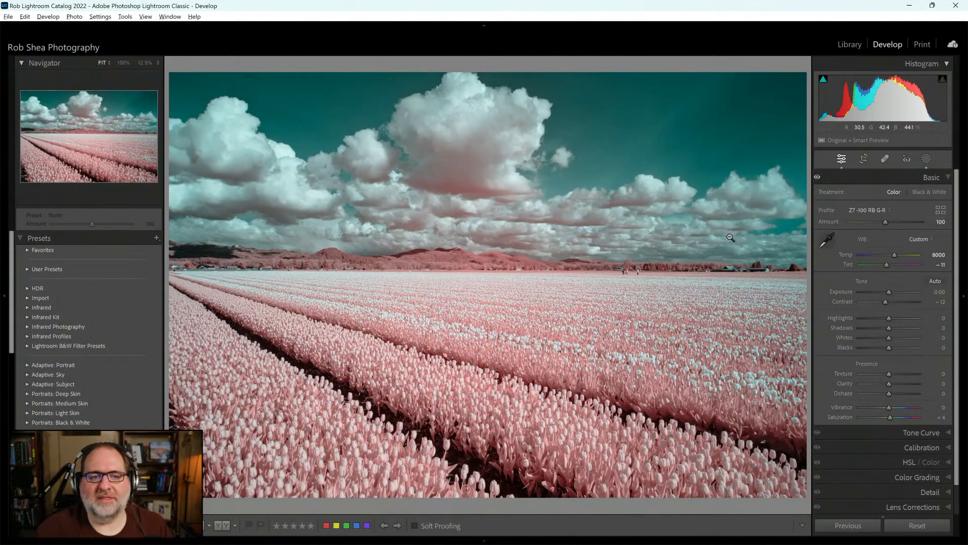
click(926, 159)
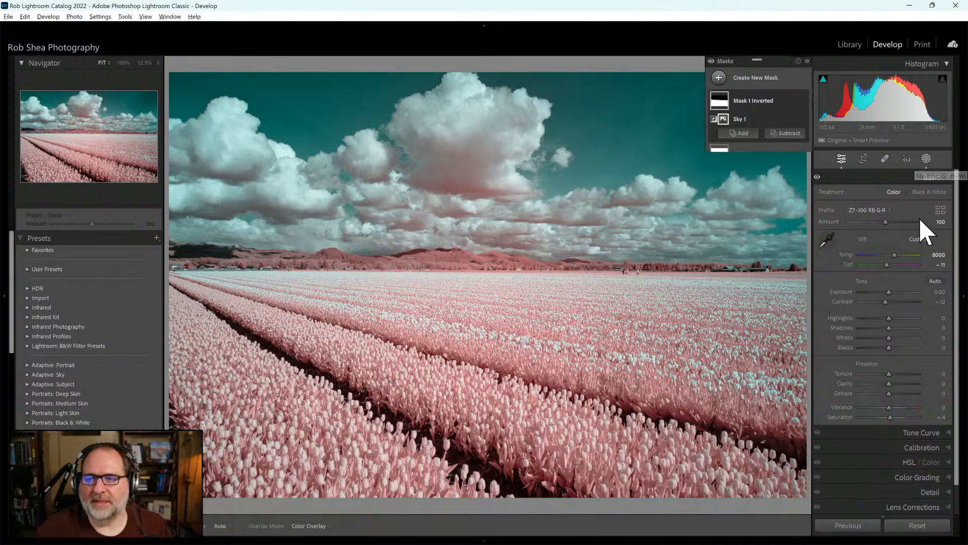
click(742, 123)
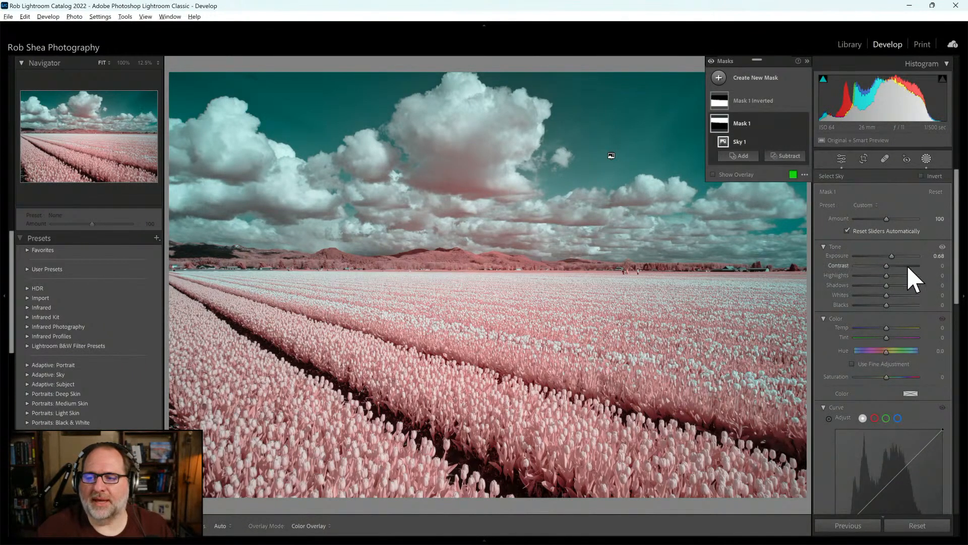
click(937, 256)
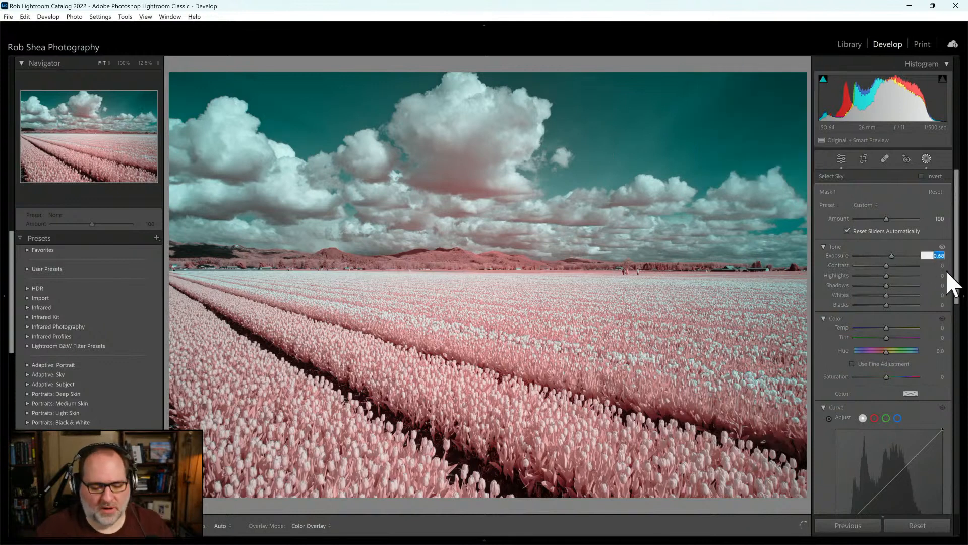
text(1)
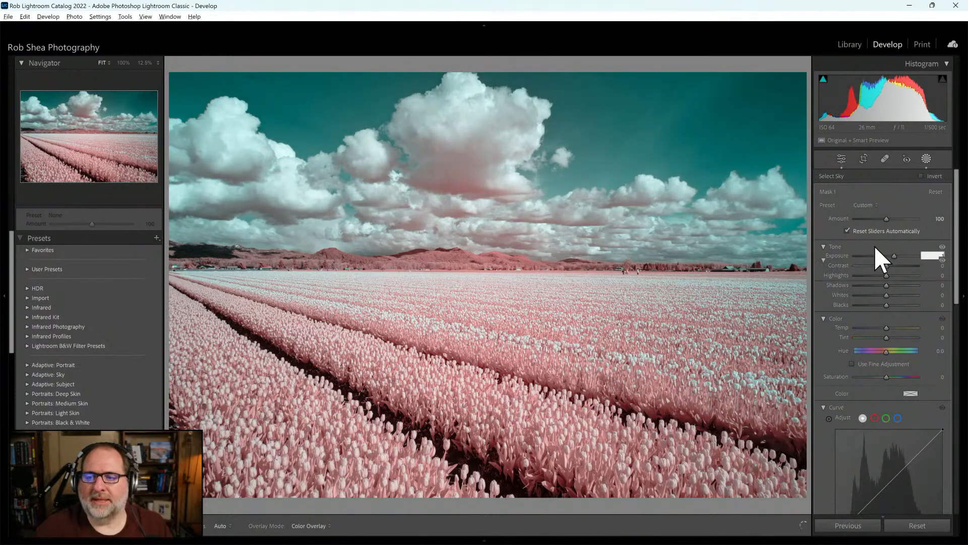
click(874, 246)
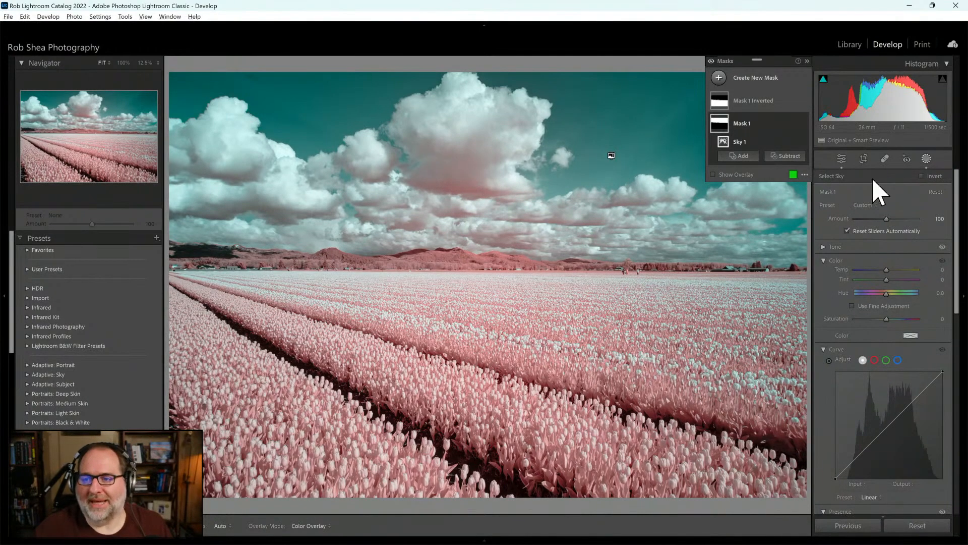
Try lowering the sky mask's Saturation to -11, and reset it
click(738, 126)
click(739, 127)
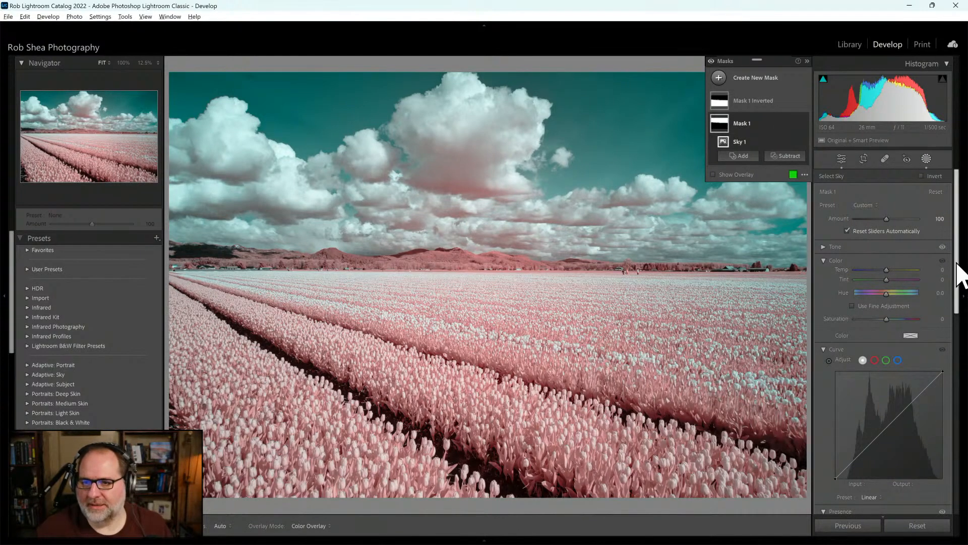
scroll(961, 275, down, 2)
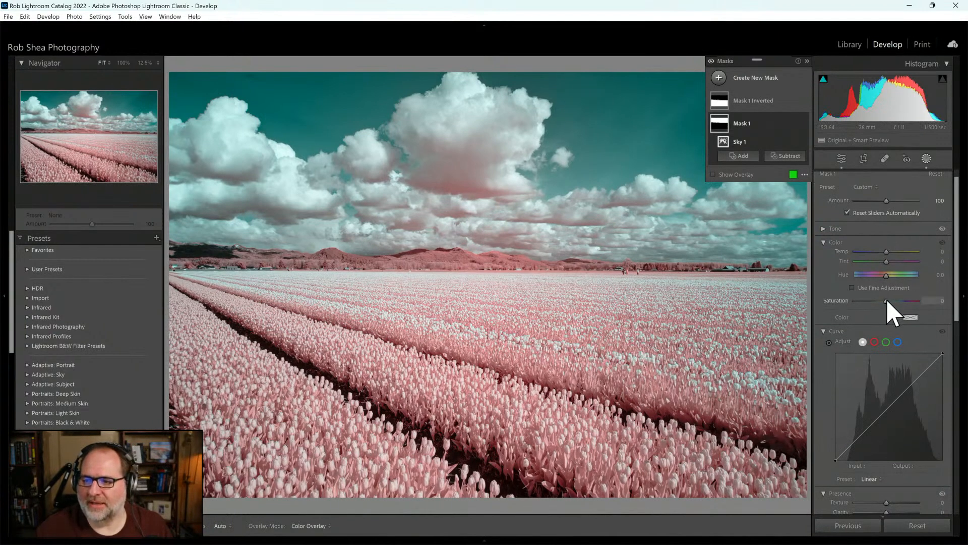
mouse_move(885, 300)
mouse_down()
mouse_move(869, 300)
mouse_move(880, 302)
mouse_up()
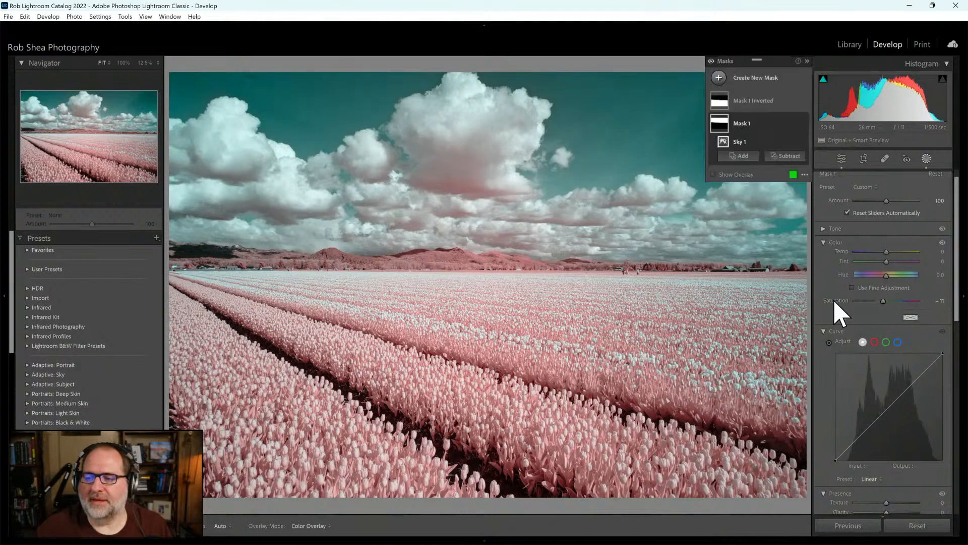
double_click(833, 300)
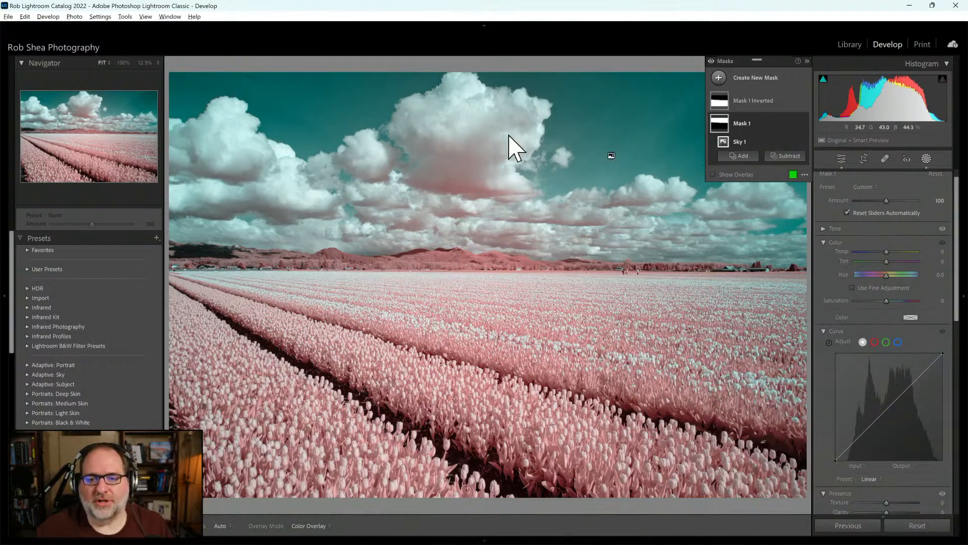
Add a radial gradient mask over the central clouds with Temp 30, and set the sky mask's Temp to 6
click(719, 79)
click(778, 199)
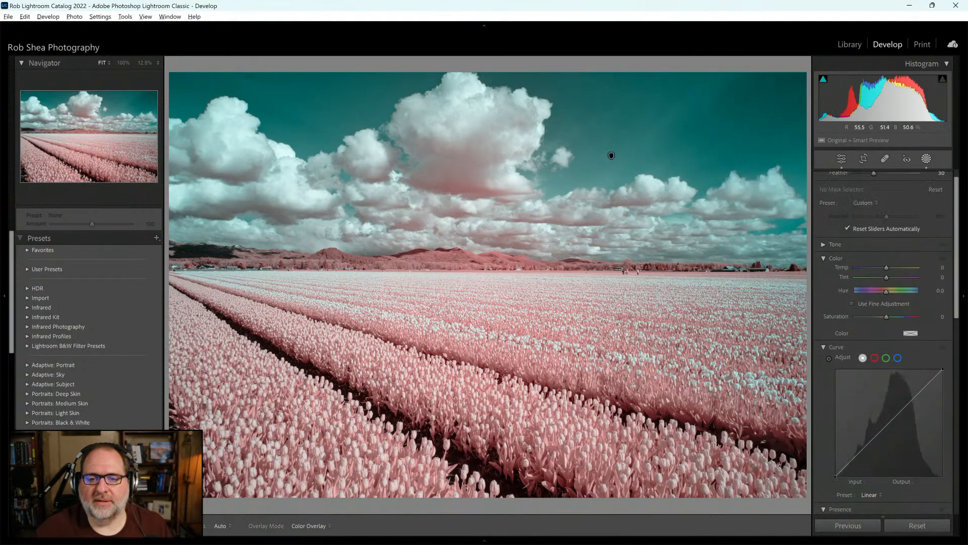
drag(471, 198, 627, 287)
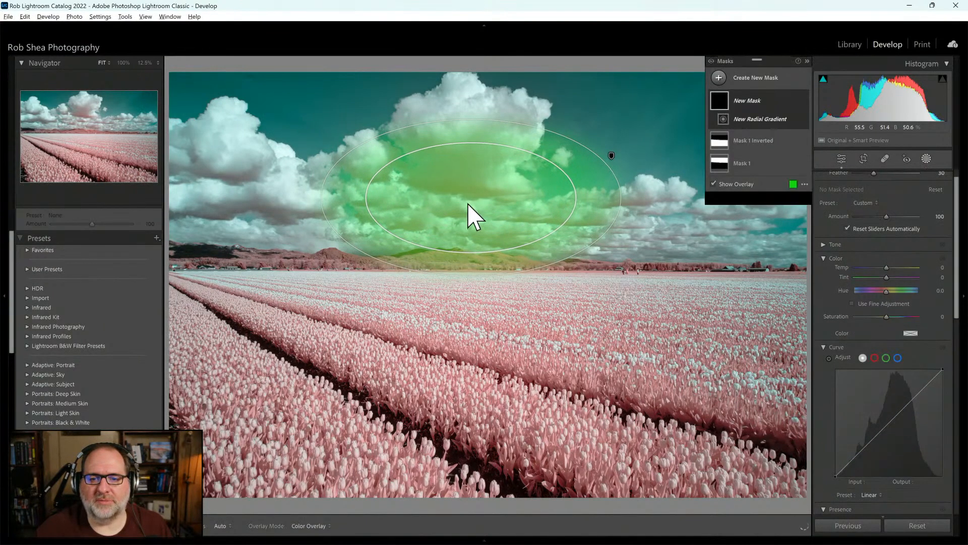
drag(470, 206, 470, 192)
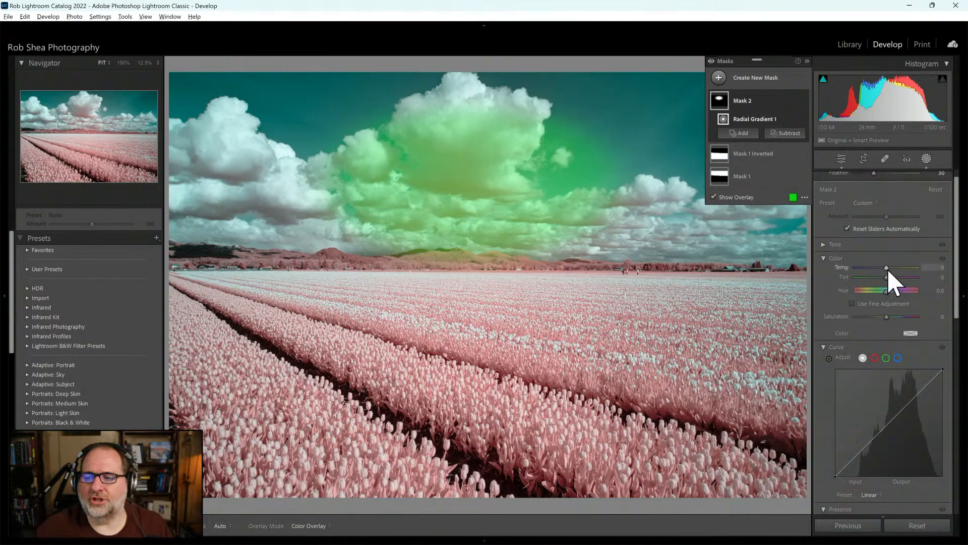
drag(886, 267, 891, 272)
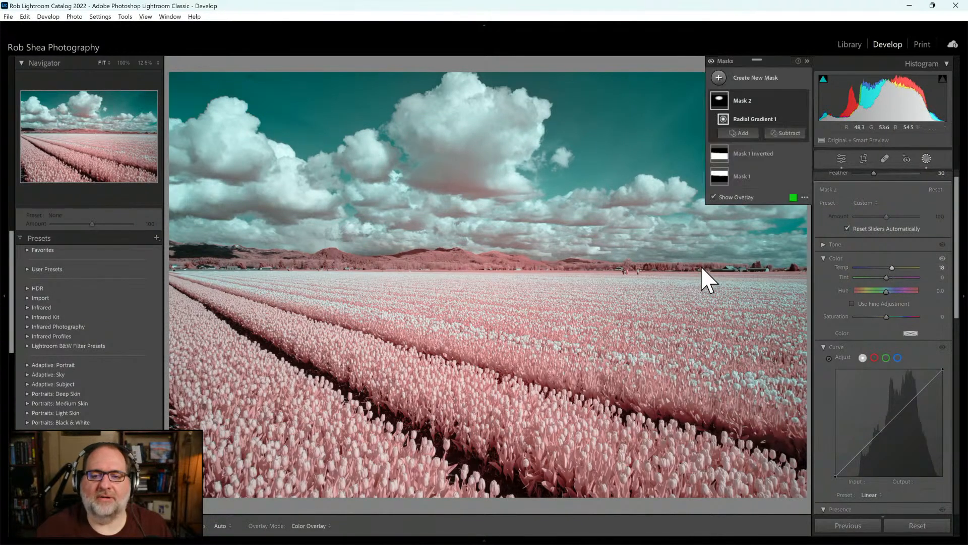
drag(891, 267, 892, 266)
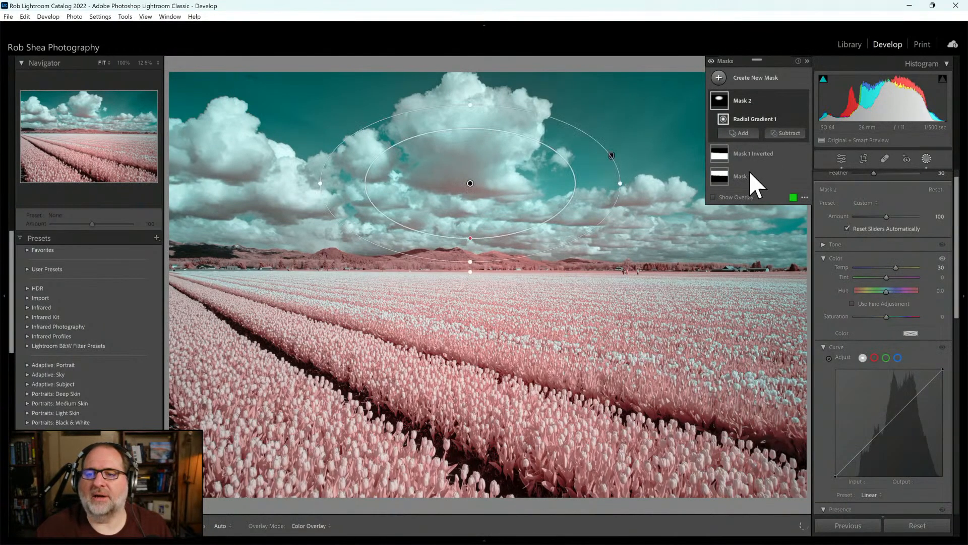
click(748, 183)
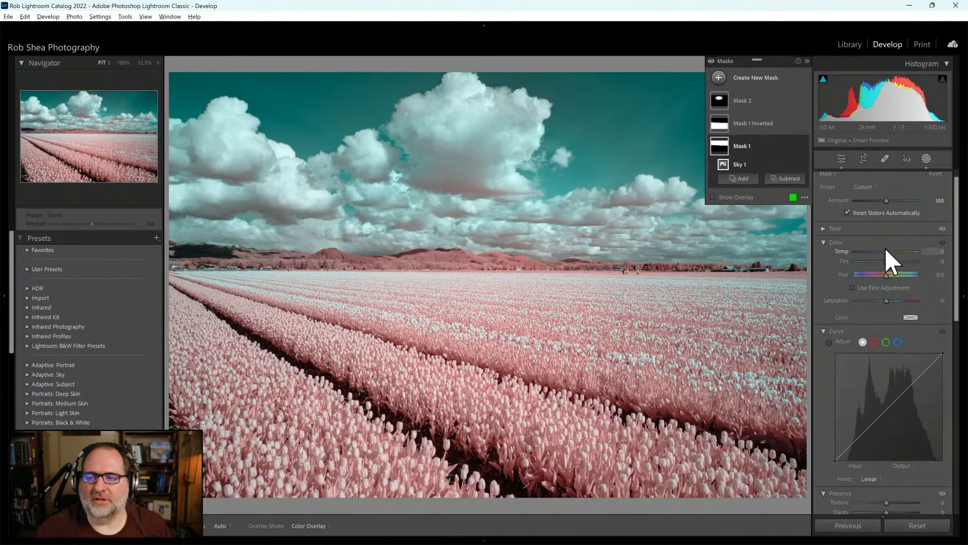
drag(886, 250, 889, 252)
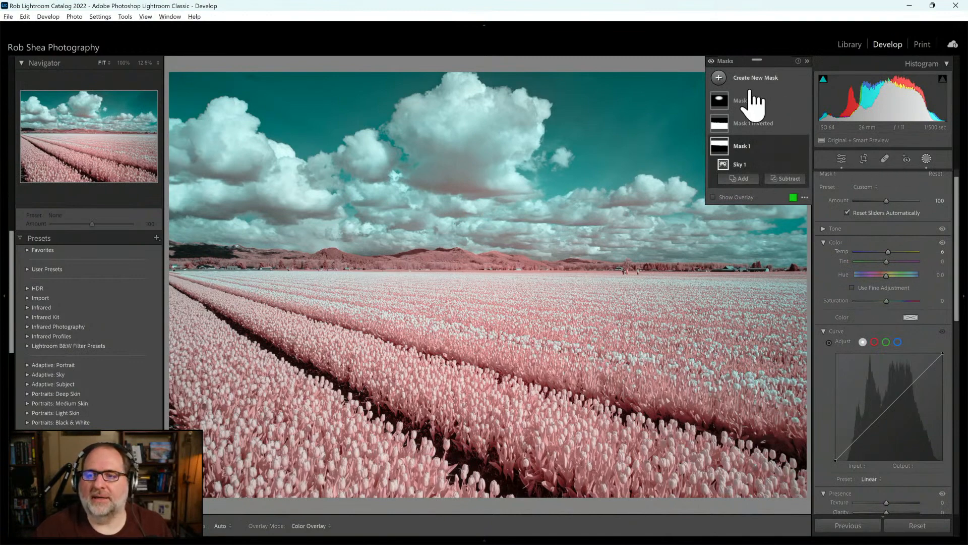
Create a luminance range mask sampled from the central cloud, and narrow its range to 24/33 and 68/84
click(726, 84)
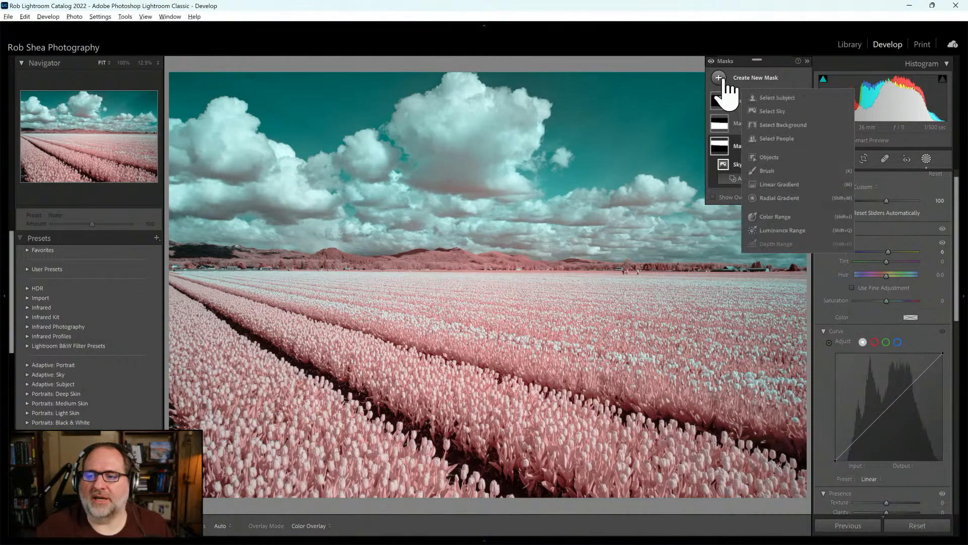
click(780, 231)
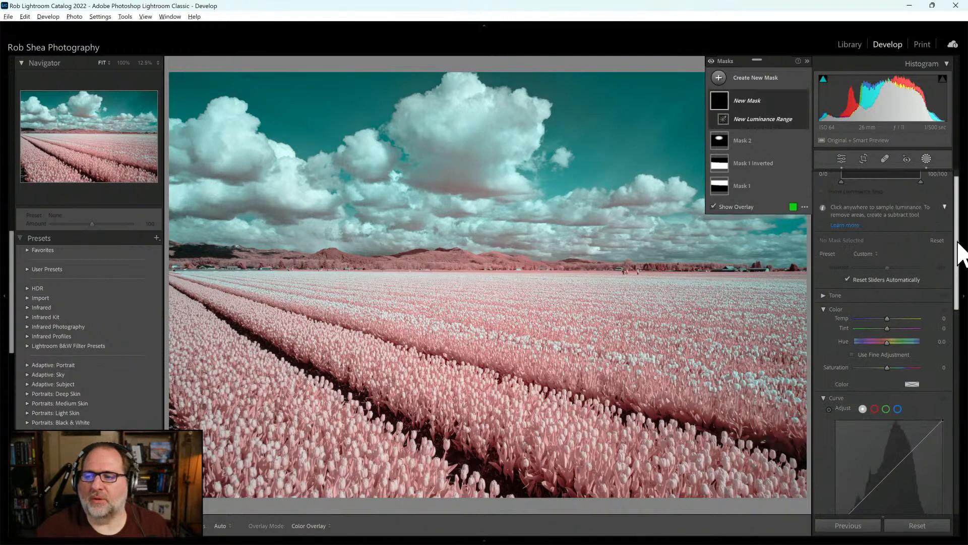
scroll(958, 247, up, 1)
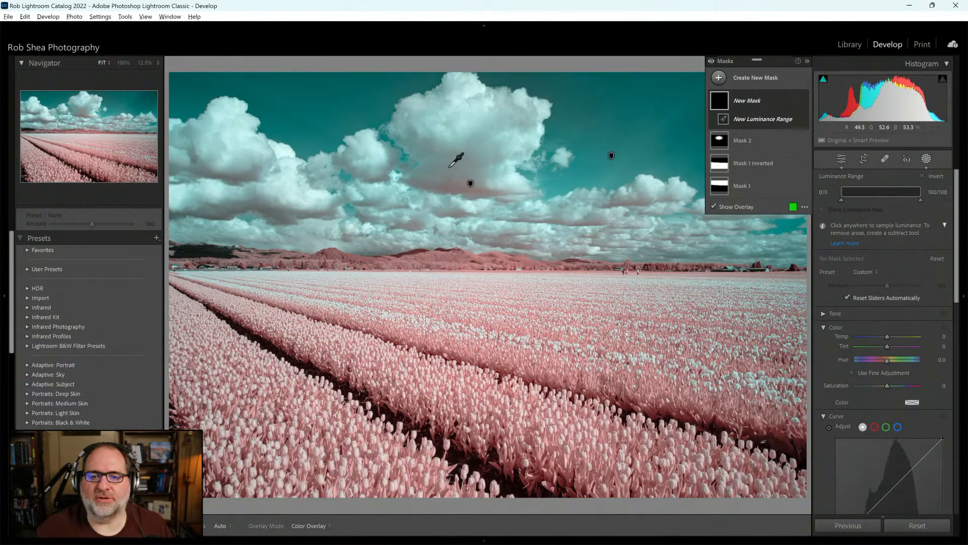
drag(441, 153, 507, 193)
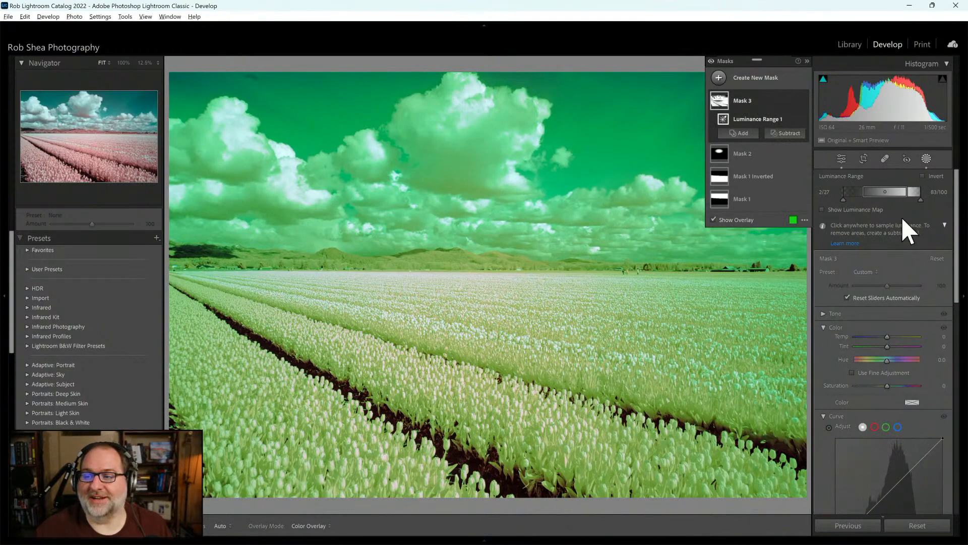
drag(863, 192, 905, 200)
drag(845, 201, 864, 211)
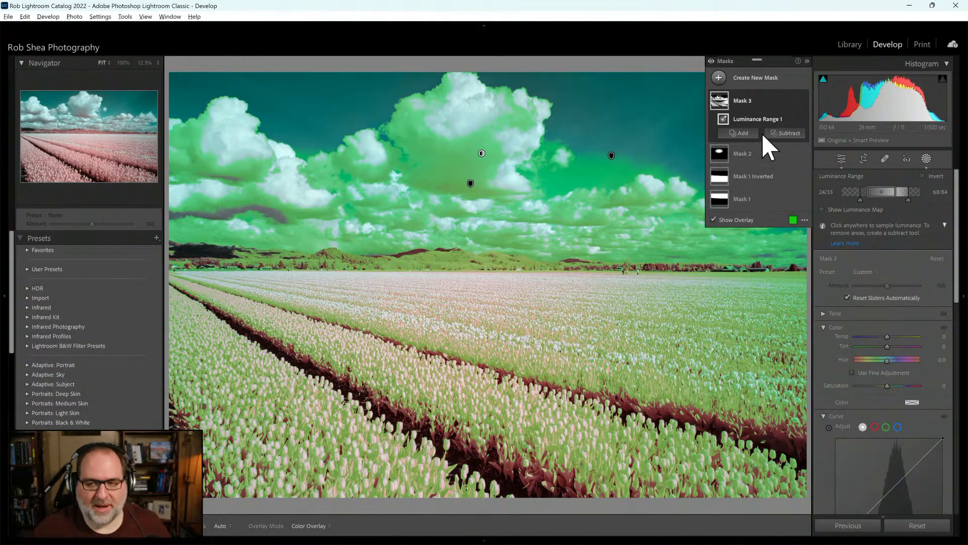
Intersect the luminance range mask with a sky selection and set its Temp to -2
alt+click(764, 135)
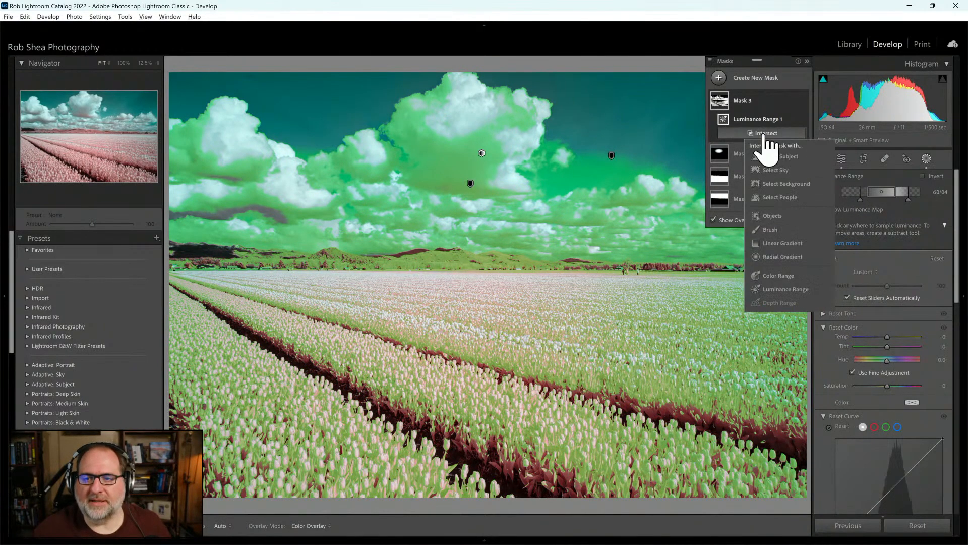
click(794, 169)
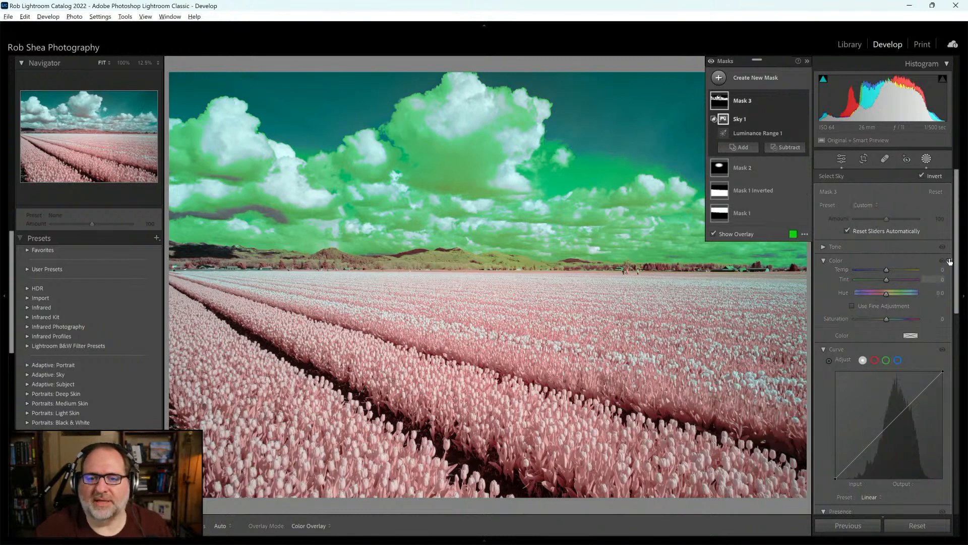
scroll(959, 255, down, 1)
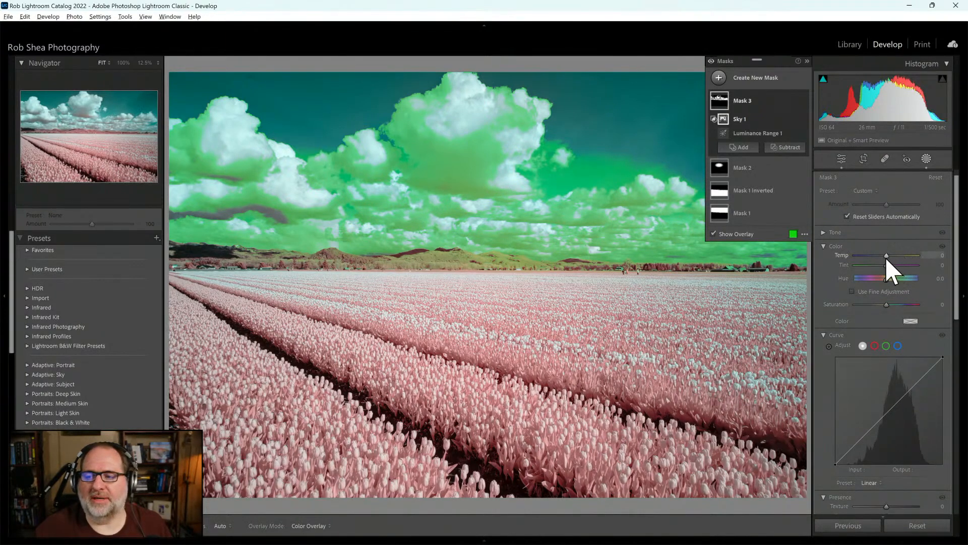
drag(885, 257, 885, 256)
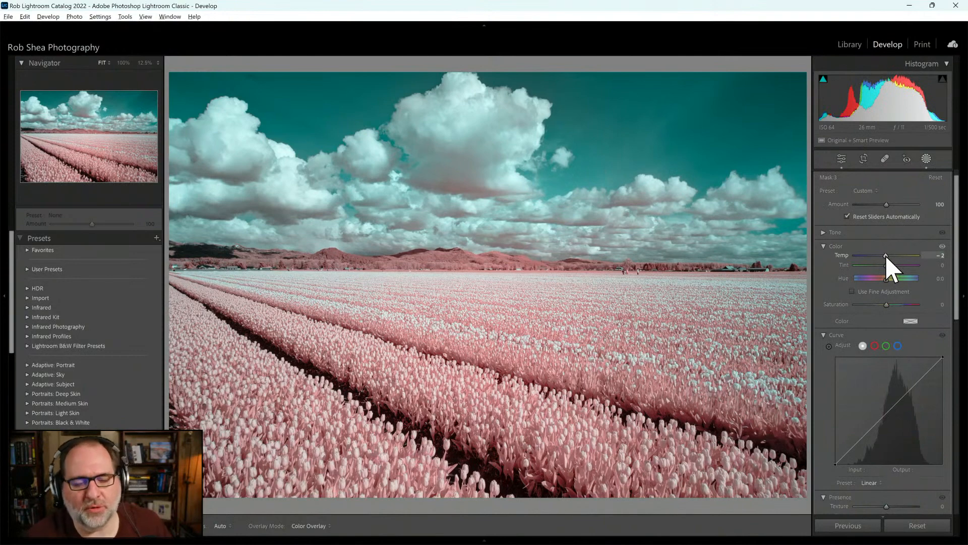
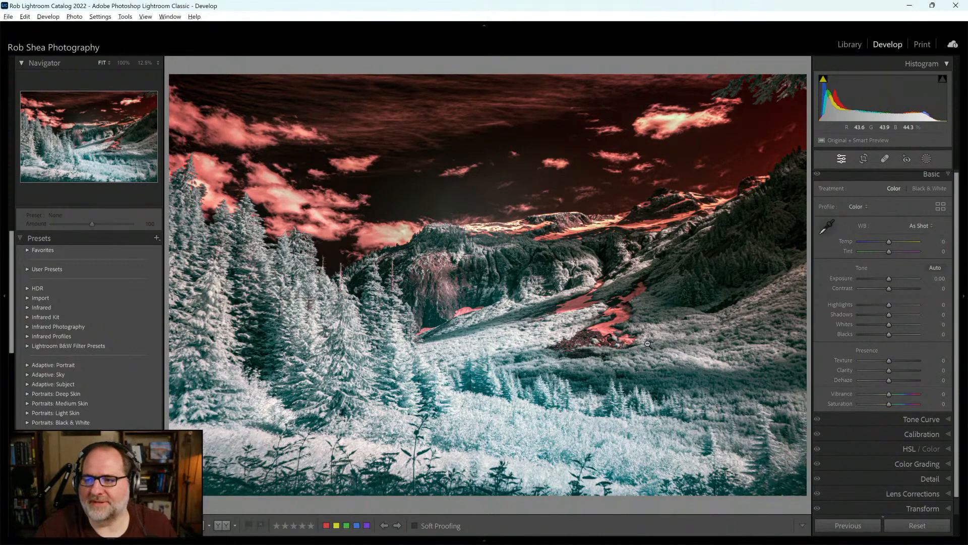
Try the Black & White treatment on the mountain photo, and undo it
click(928, 190)
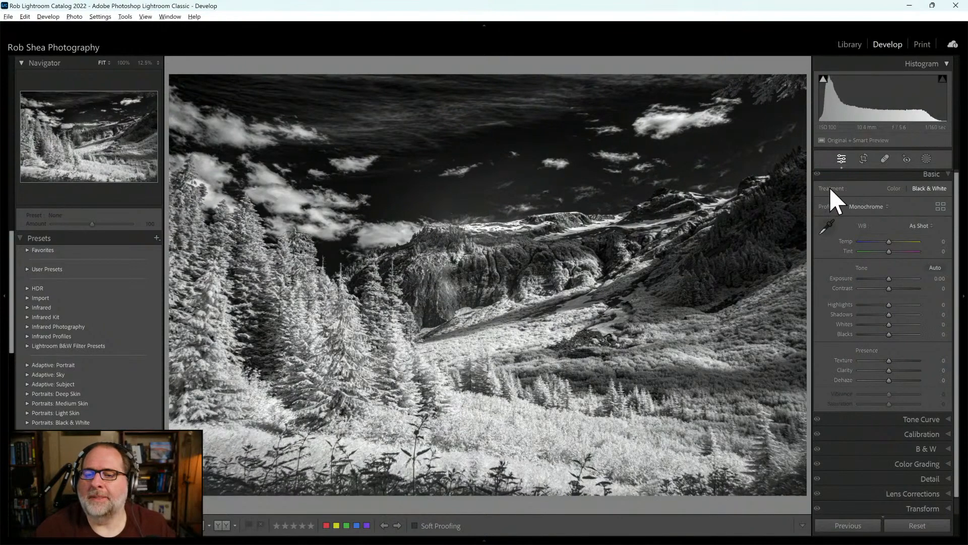
key(ctrl+z)
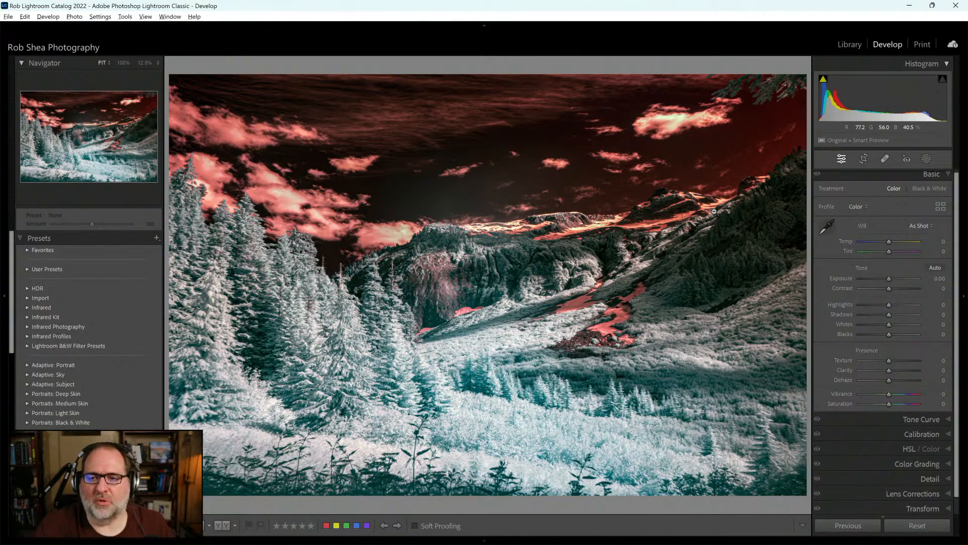
Add a sky mask to the mountain photo, and create a separate linear gradient mask covering the sky down to the ridge
click(927, 160)
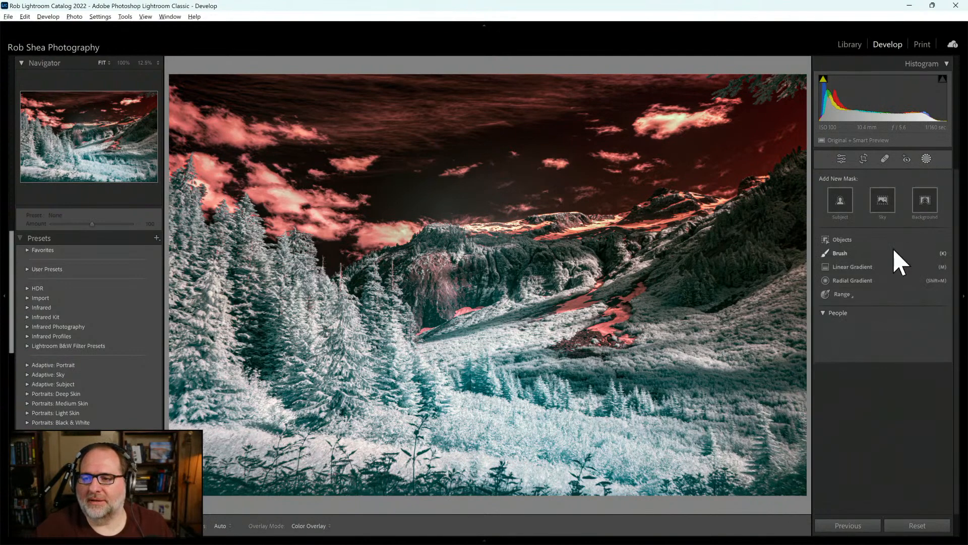
click(877, 199)
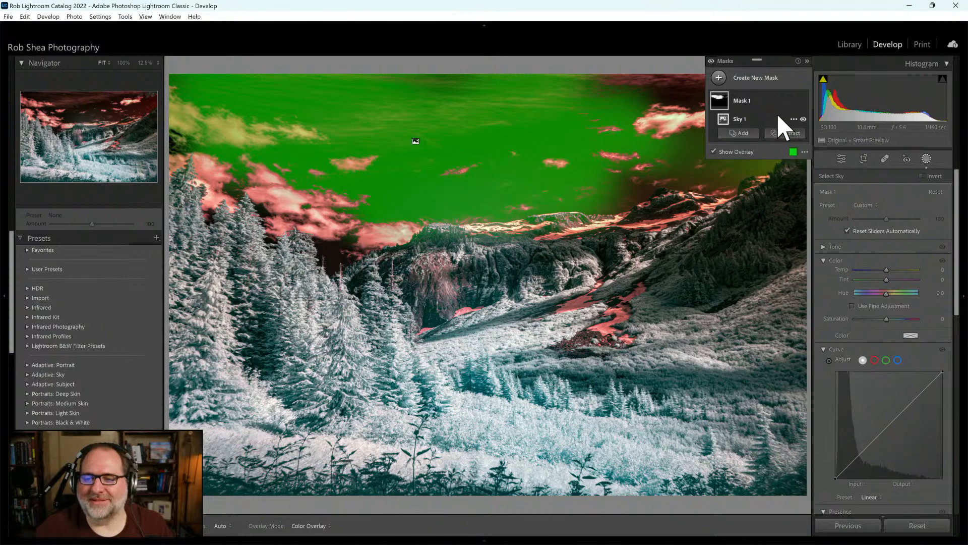
click(737, 132)
click(776, 184)
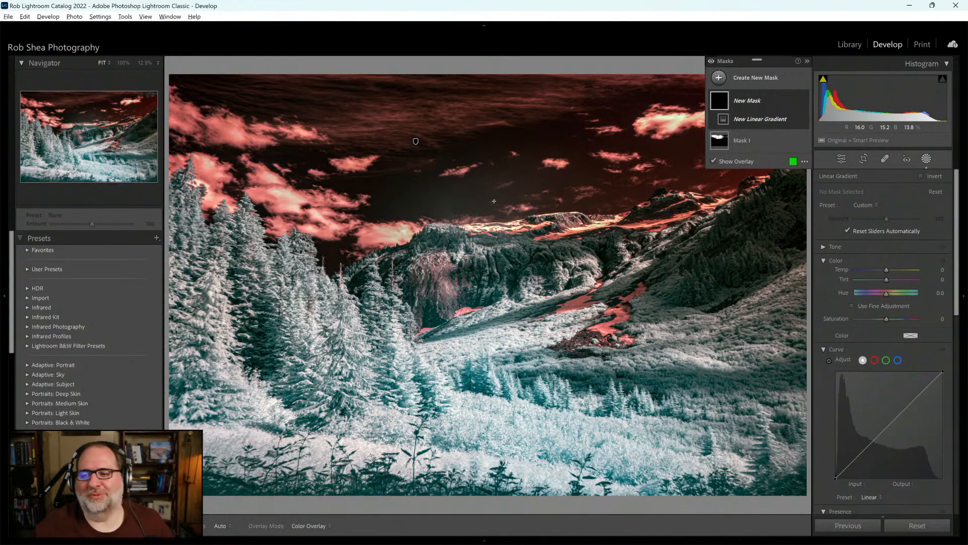
drag(487, 203, 487, 246)
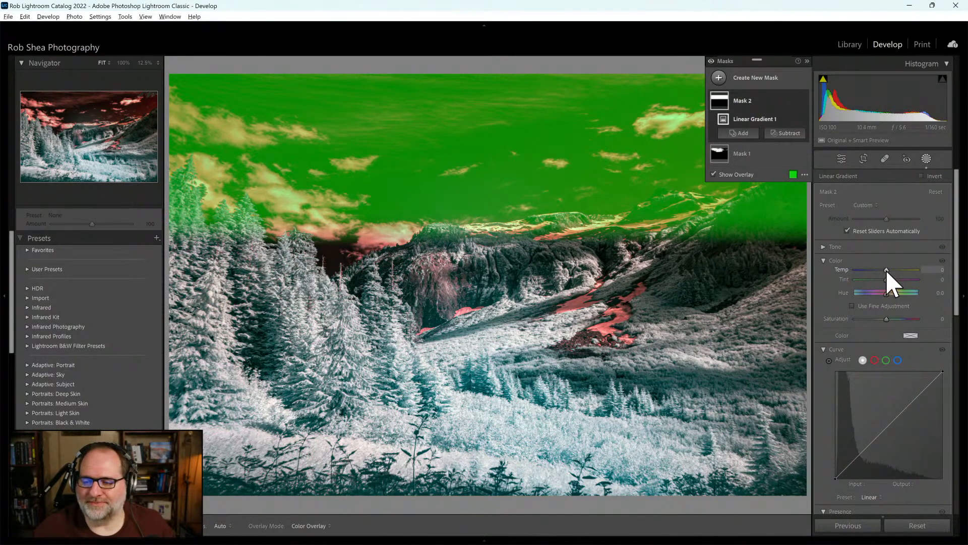
Set the linear gradient mask's Temp to -45, and try a Tint of 8 before resetting it
drag(886, 272, 878, 271)
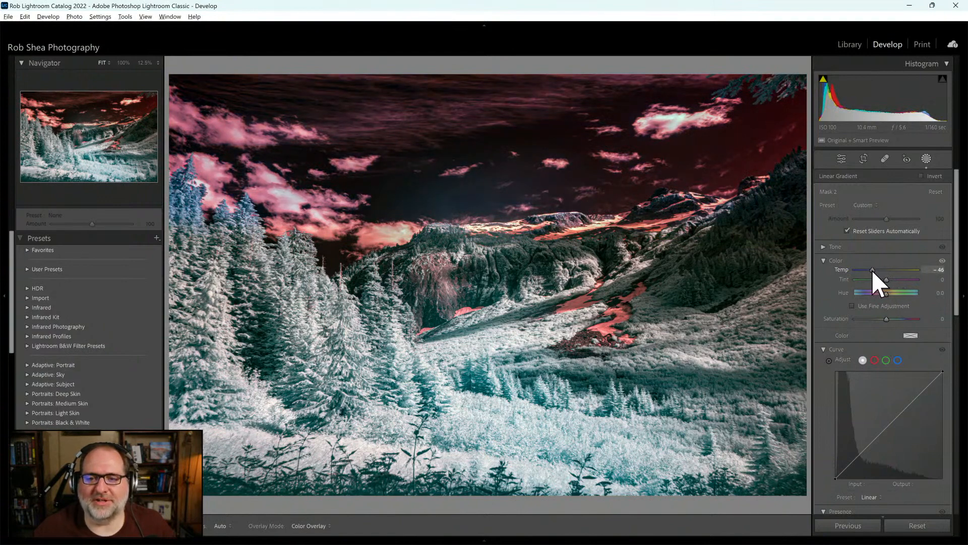
mouse_move(885, 279)
mouse_down()
mouse_move(896, 281)
mouse_move(870, 282)
mouse_move(907, 281)
mouse_move(892, 281)
mouse_up()
double_click(845, 281)
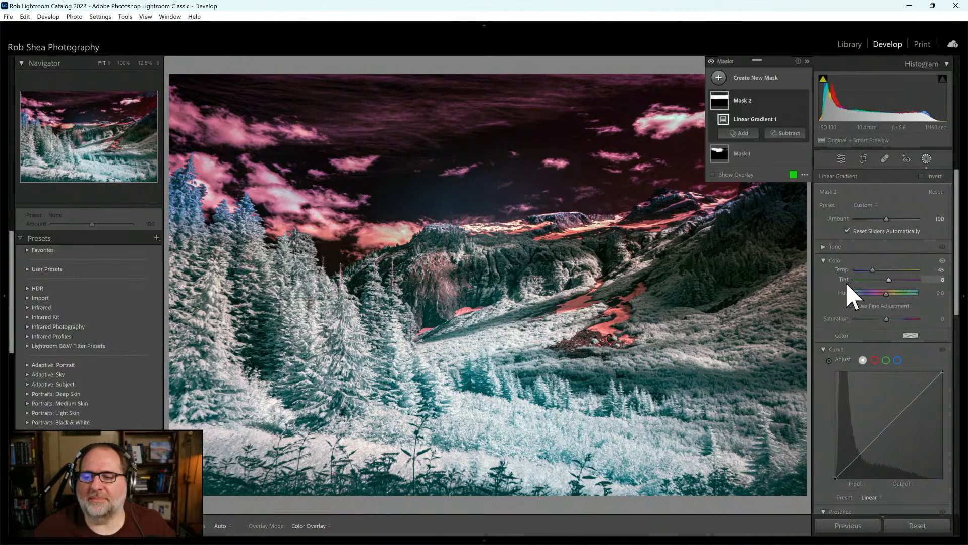
Reset the linear gradient mask's Temp, set its Saturation to -61, and extend the gradient's lower edge below the ridge
double_click(841, 269)
key(o)
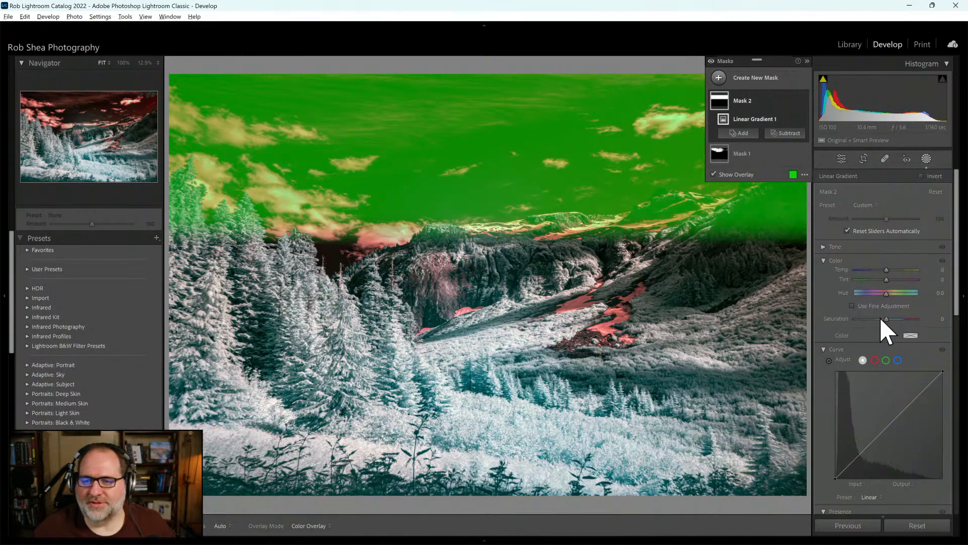
drag(882, 317, 865, 319)
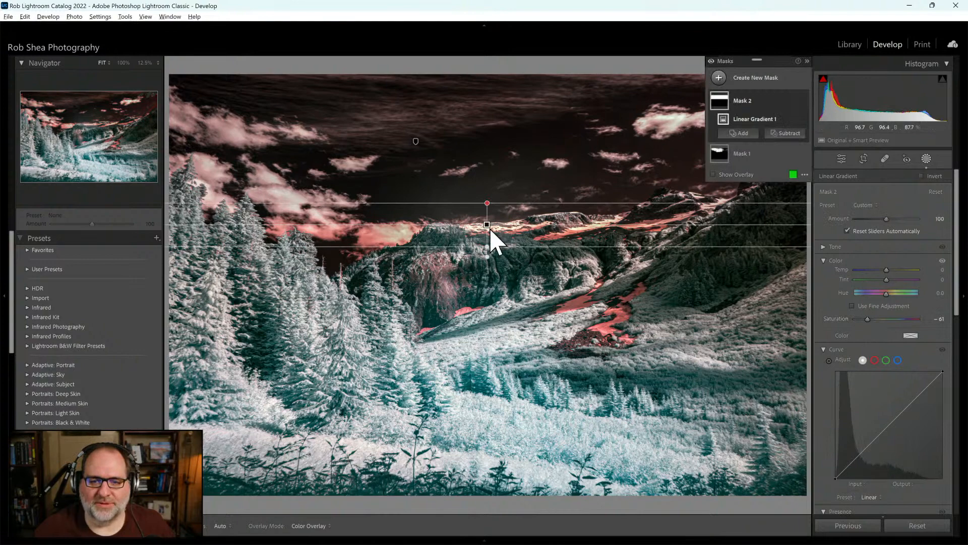
drag(487, 248, 480, 286)
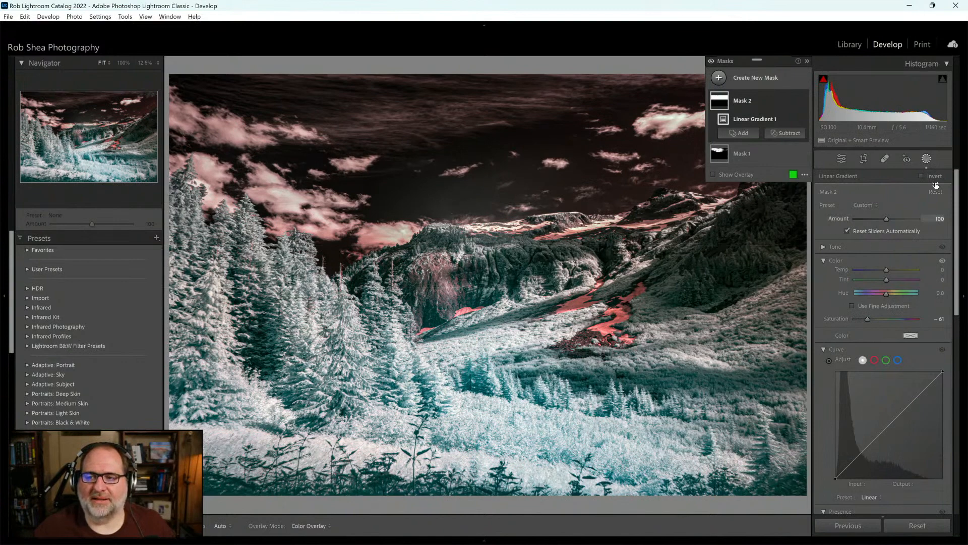
Apply the JPEG RB profile from the IR Color Swap group to the mountain photo
click(926, 159)
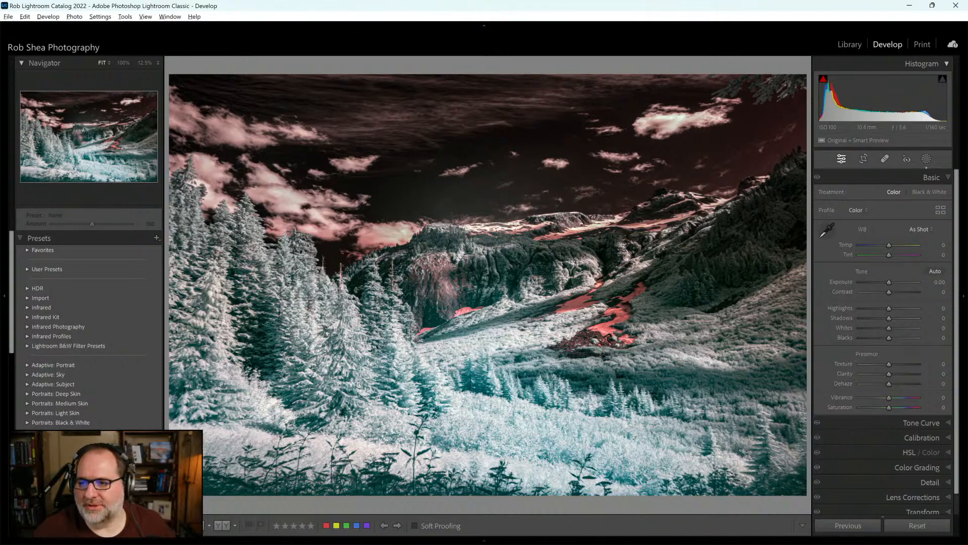
click(941, 209)
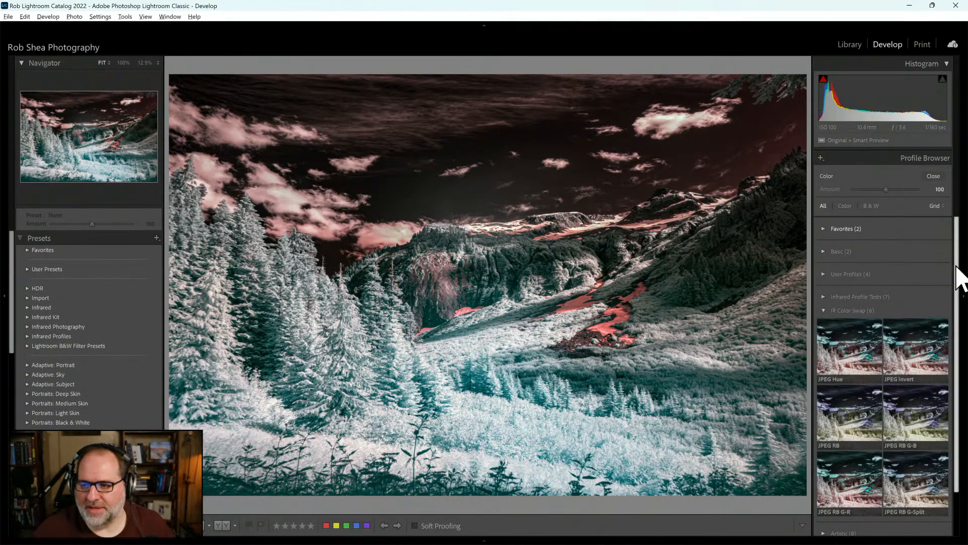
drag(958, 277, 960, 295)
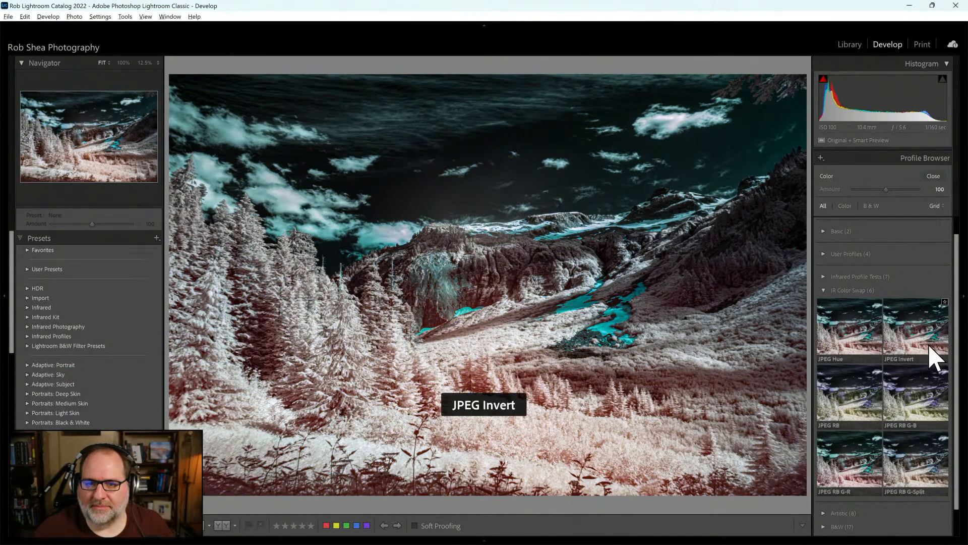
click(861, 408)
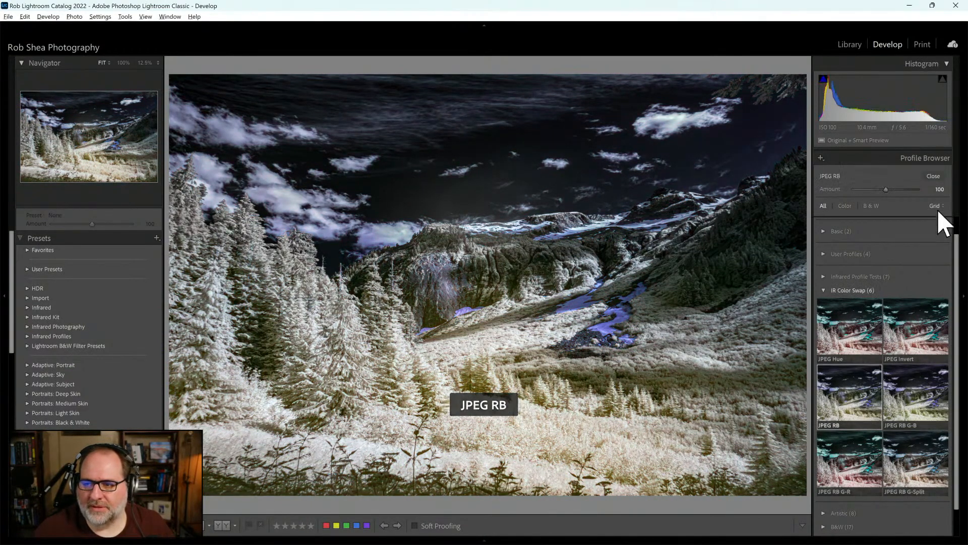
click(934, 176)
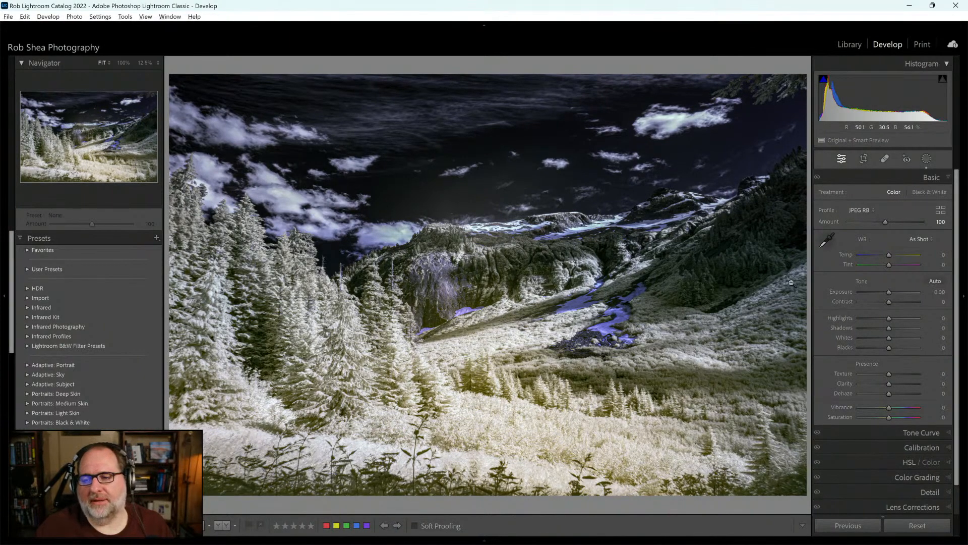
Add a linear gradient mask rising from the foreground meadow to the cliff base, and set its Exposure to -0.94
click(926, 159)
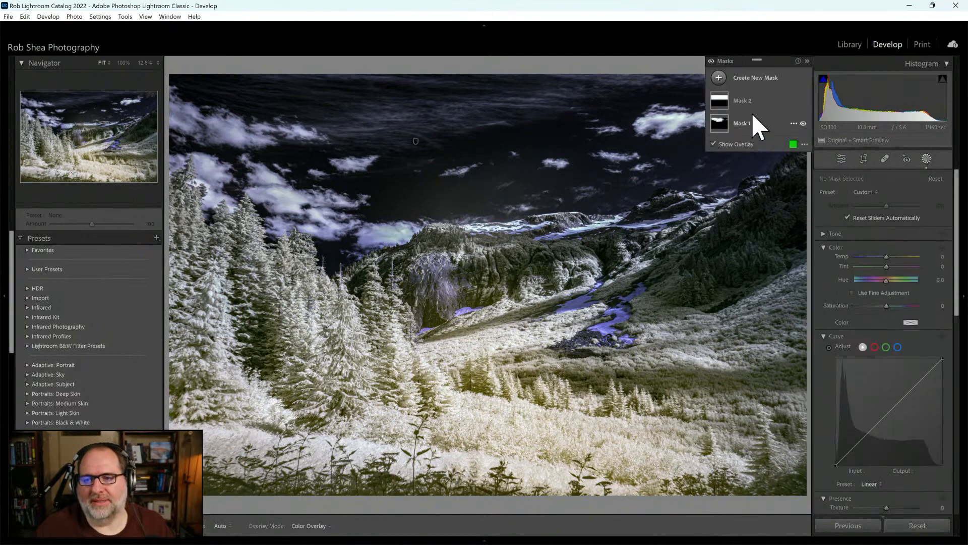
click(719, 78)
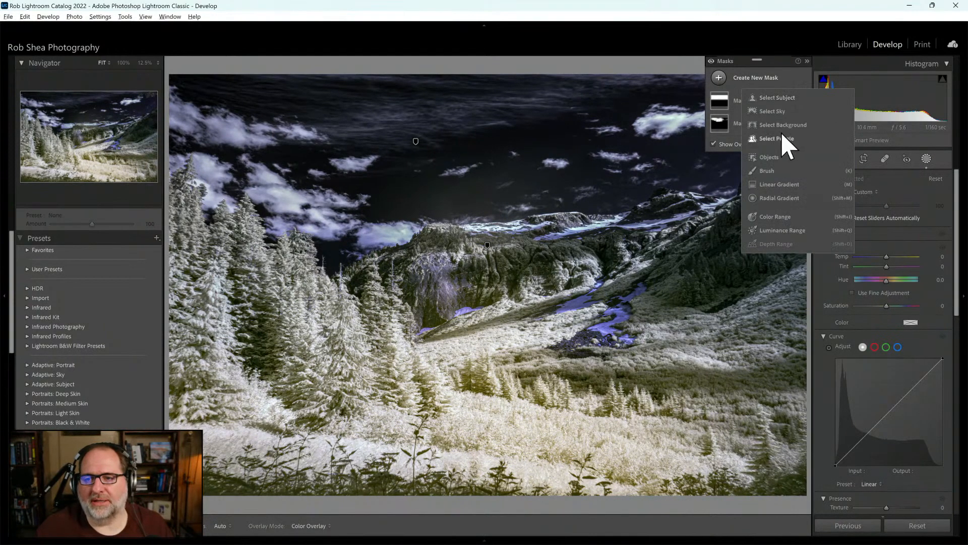
click(780, 185)
drag(481, 386, 481, 286)
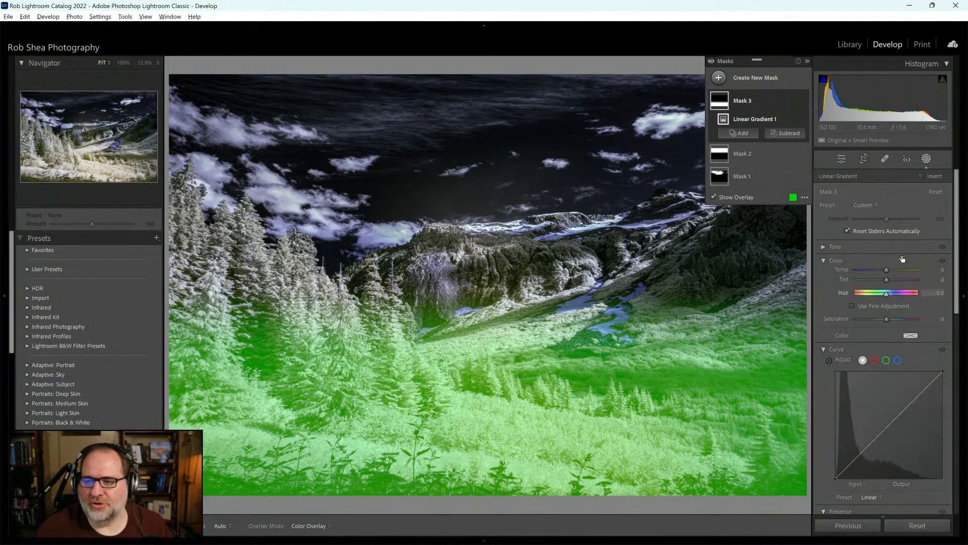
click(823, 247)
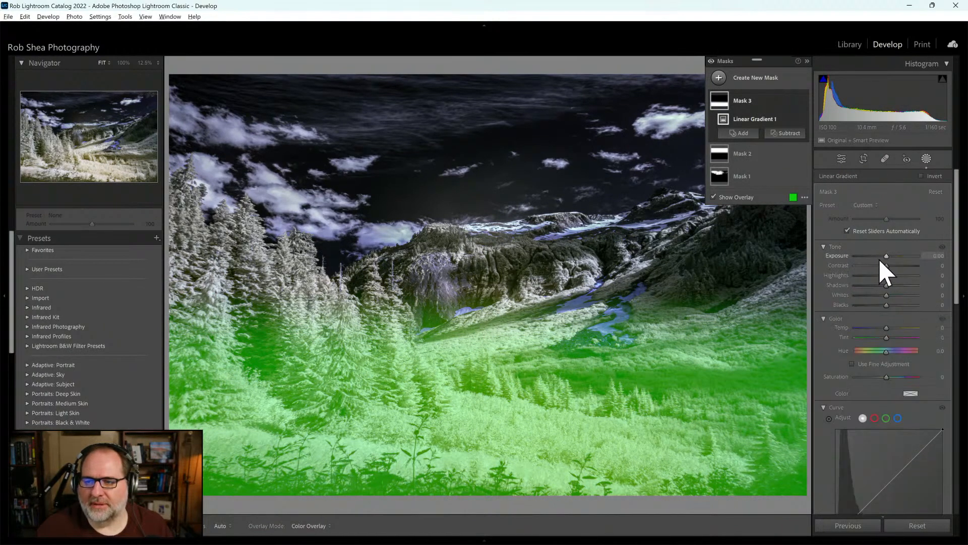
drag(885, 256, 878, 256)
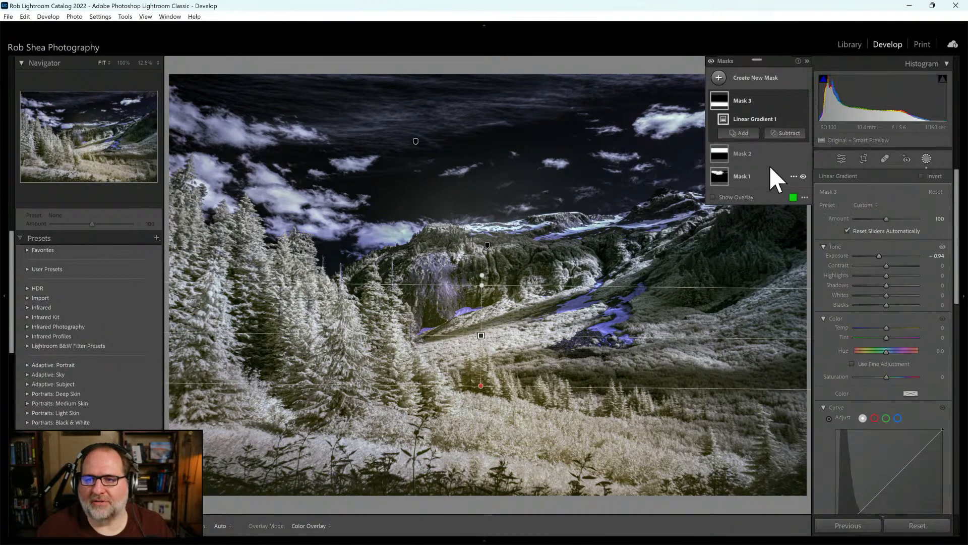
Add a tilted radial gradient mask over the central cliff with Exposure 0.62, and set the photo's overall Saturation to -44
click(719, 78)
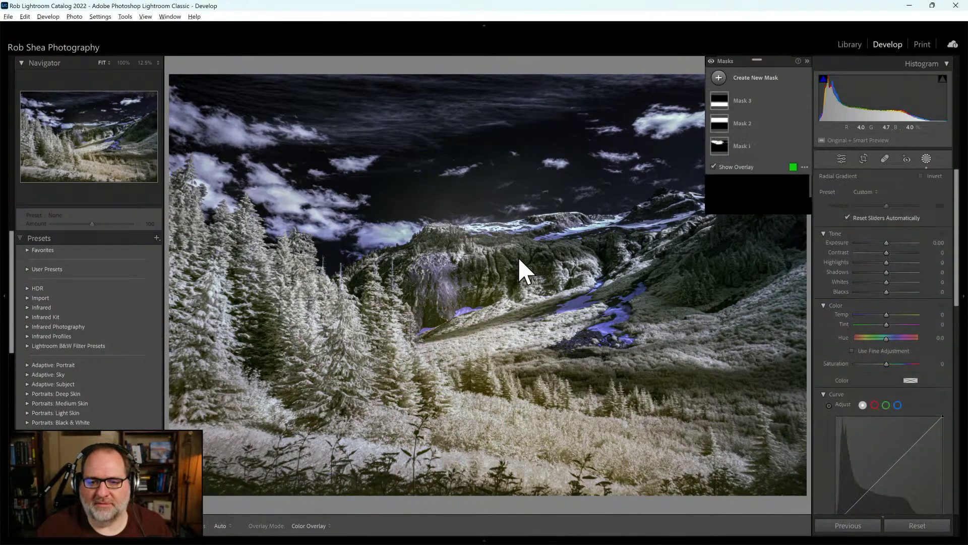
mouse_move(519, 259)
mouse_down()
mouse_move(625, 281)
mouse_move(687, 320)
mouse_up()
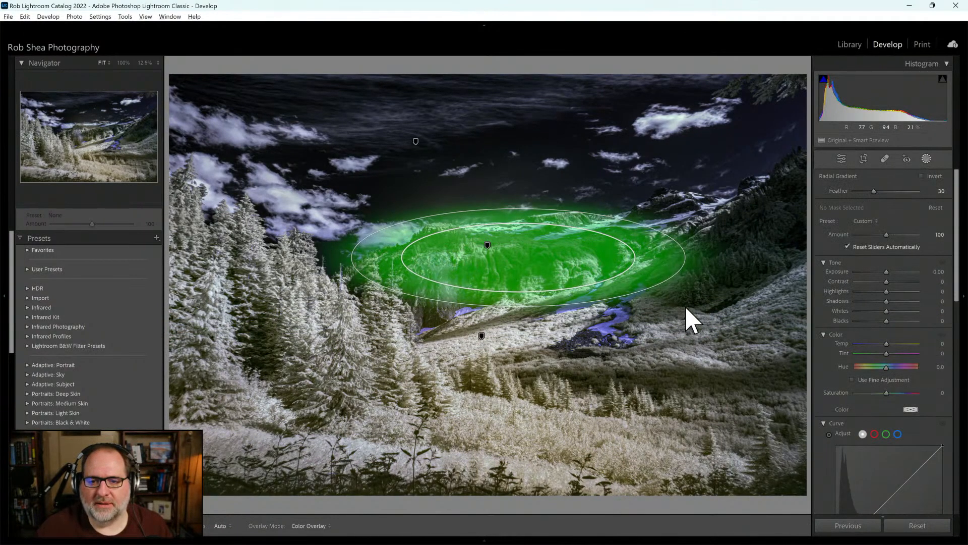
drag(599, 280, 626, 287)
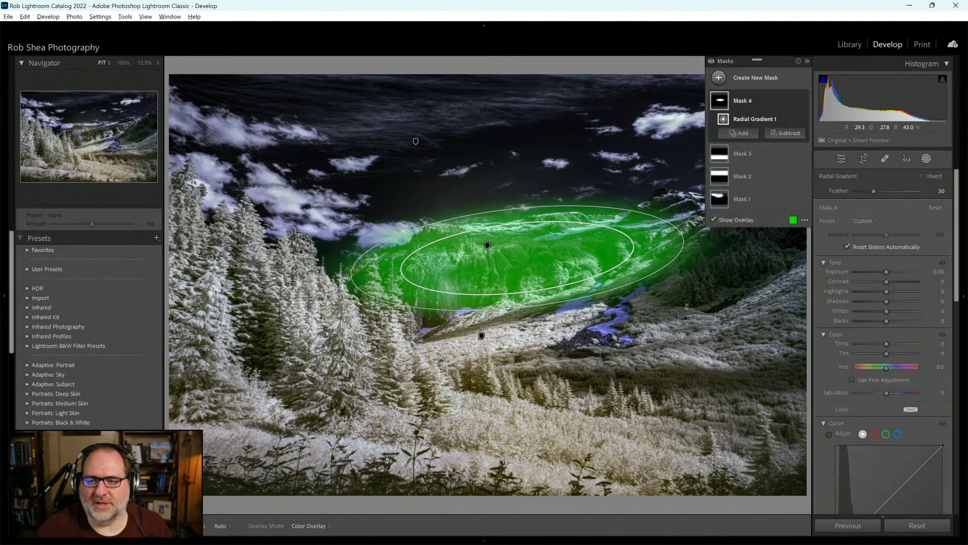
drag(885, 275, 890, 275)
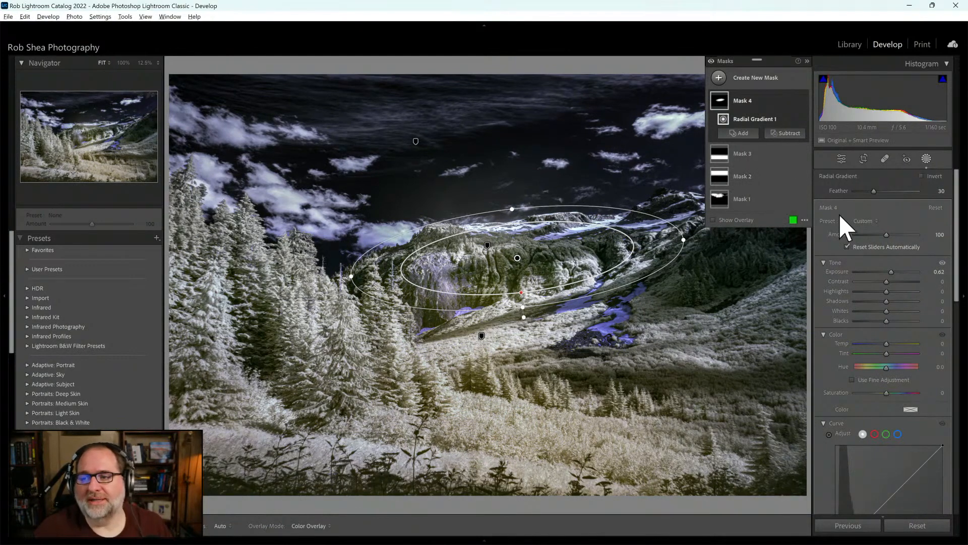
click(925, 160)
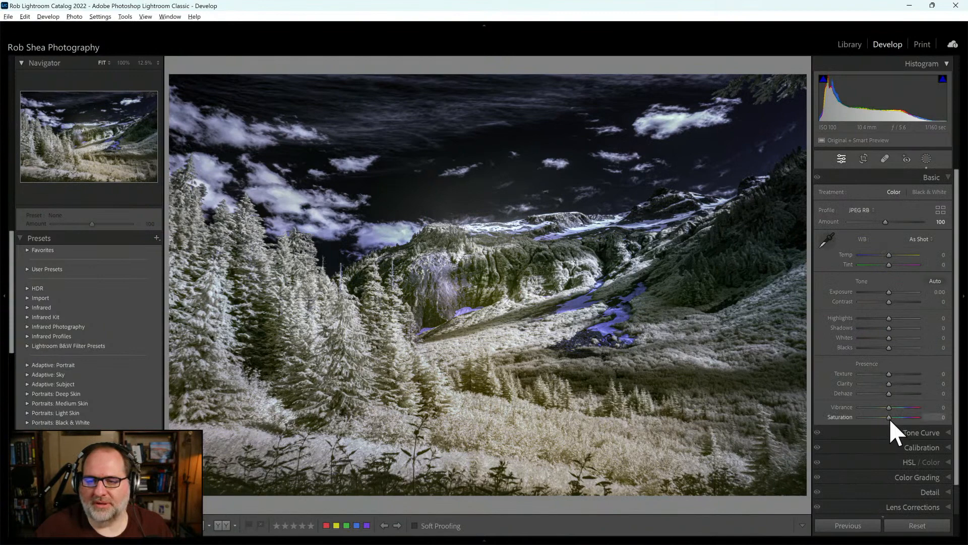
drag(889, 418, 877, 425)
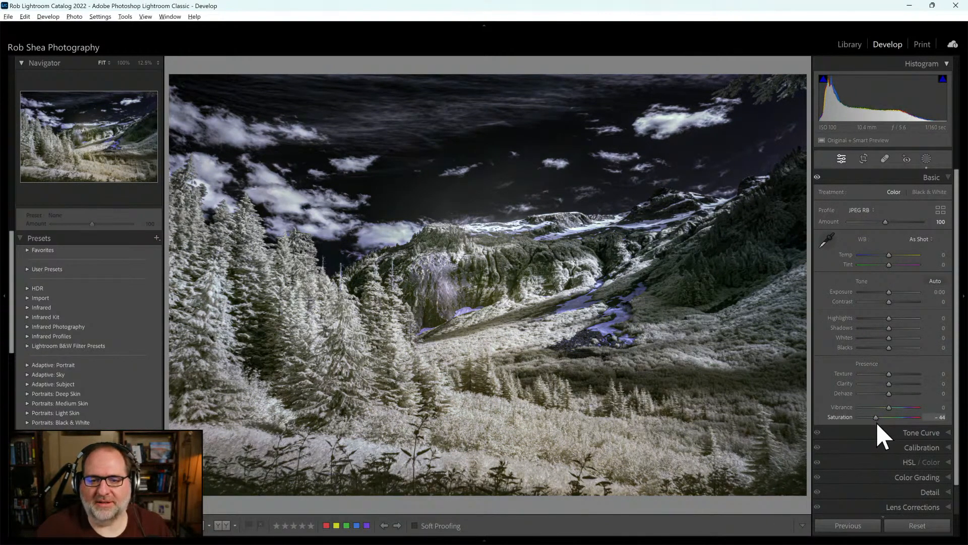
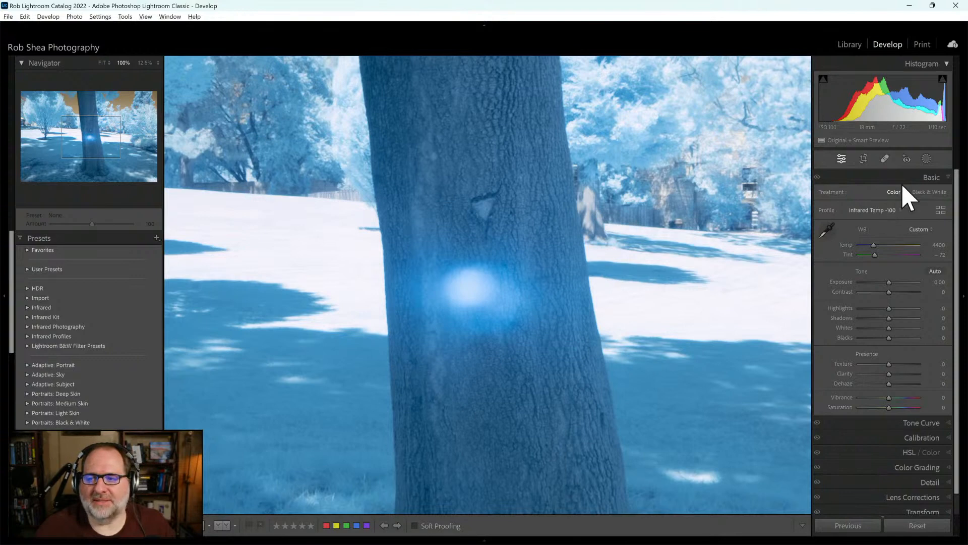
click(926, 158)
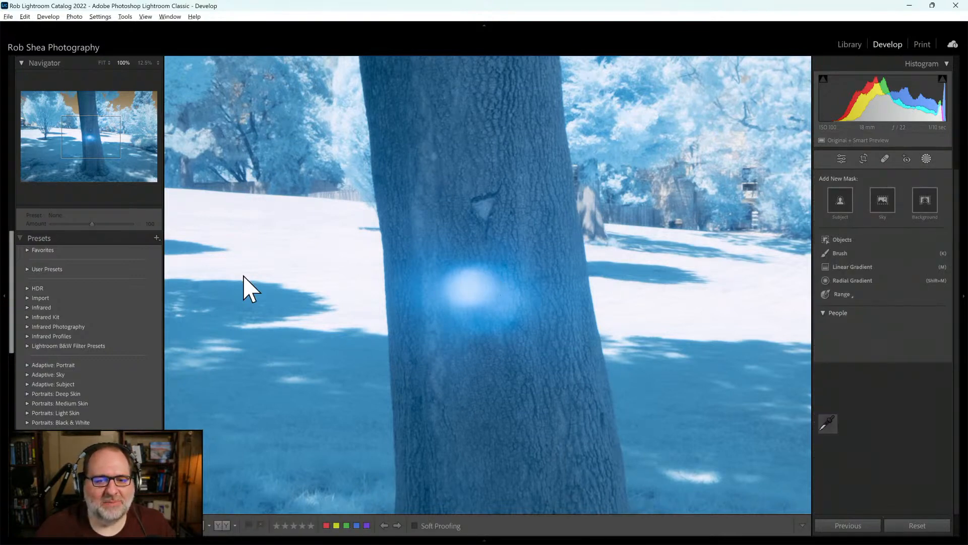
key(Escape)
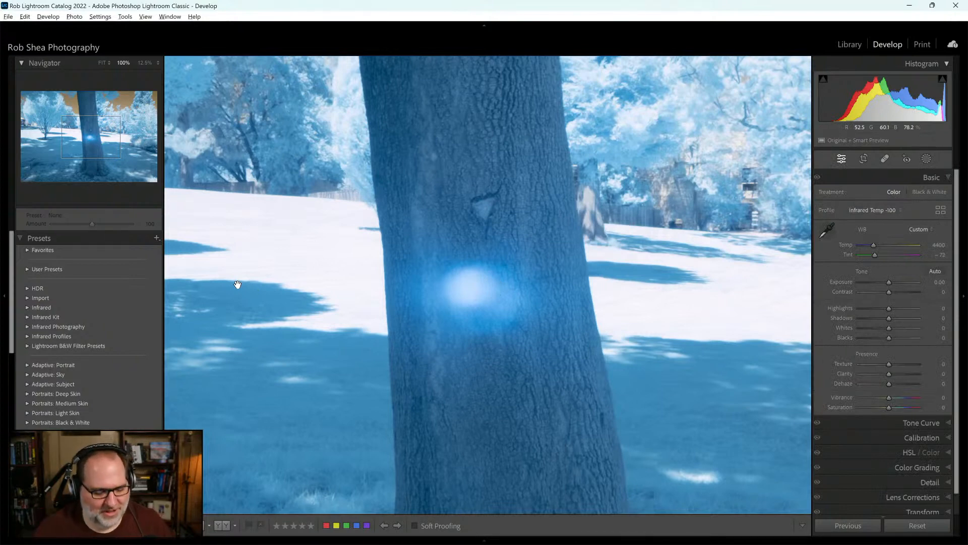
key(ctrl+z)
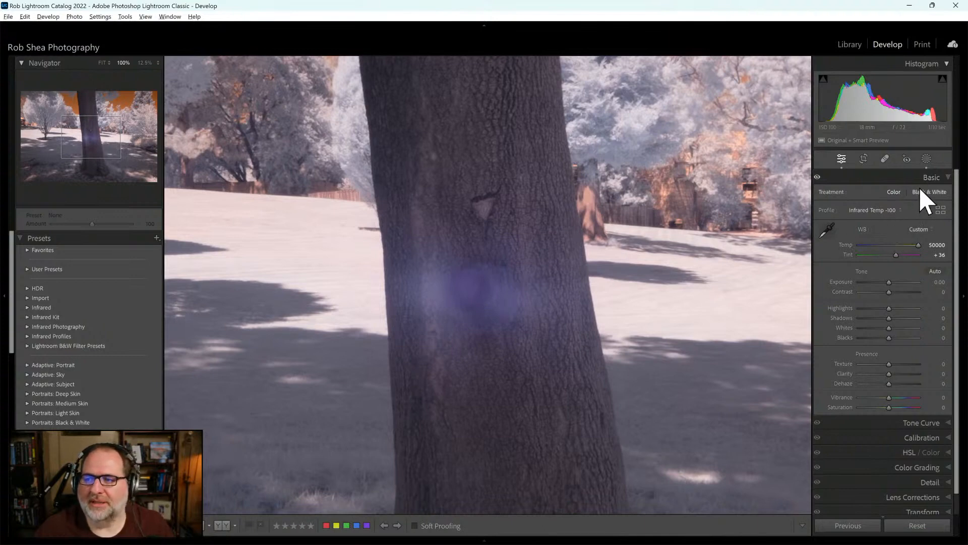
Inspect the existing masks on the tree photo, including radial gradients Mask 2 and Mask 3 over the trunk's hot spot
click(927, 159)
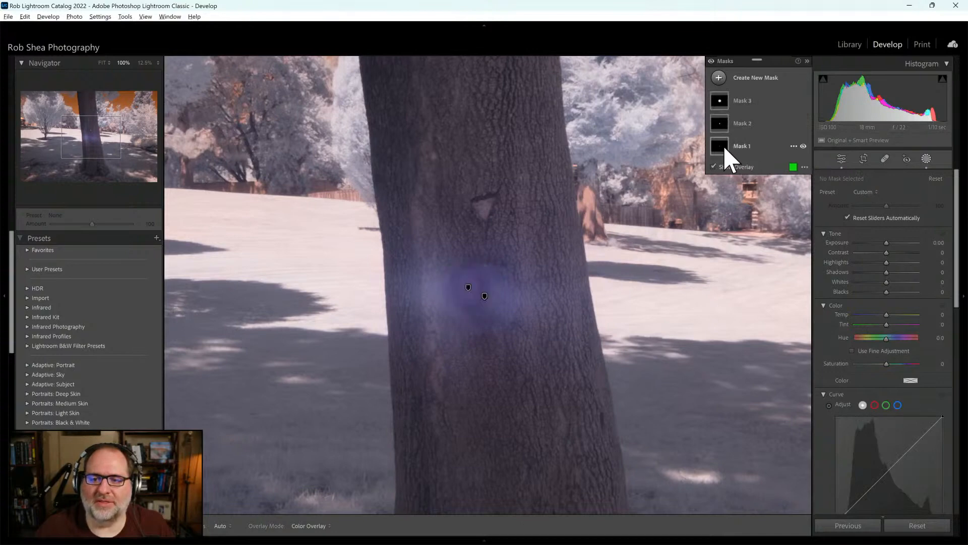
mouse_move(715, 147)
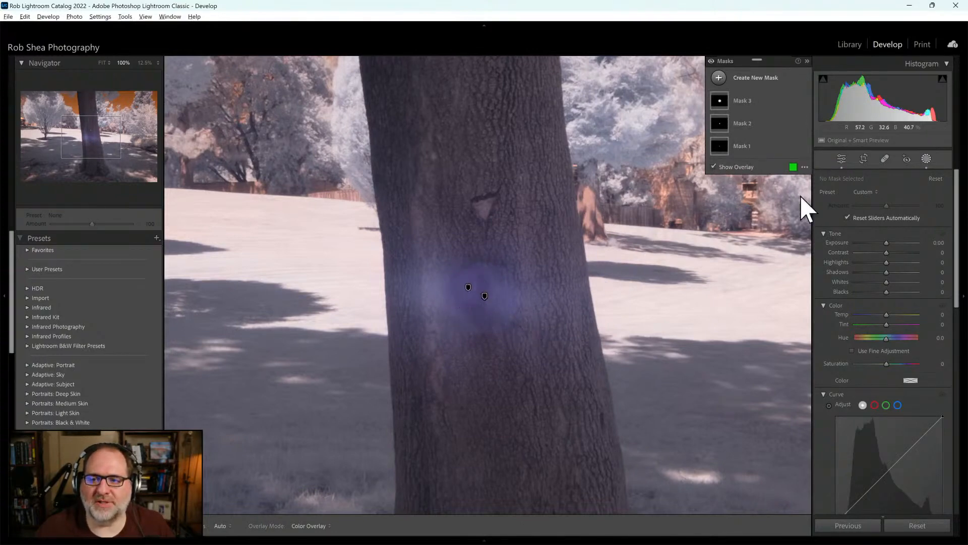
click(747, 126)
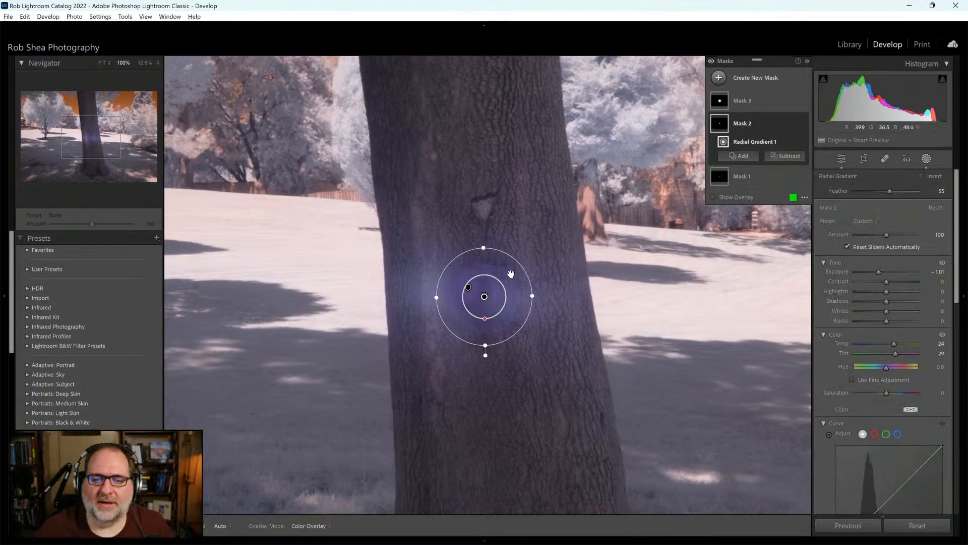
click(742, 101)
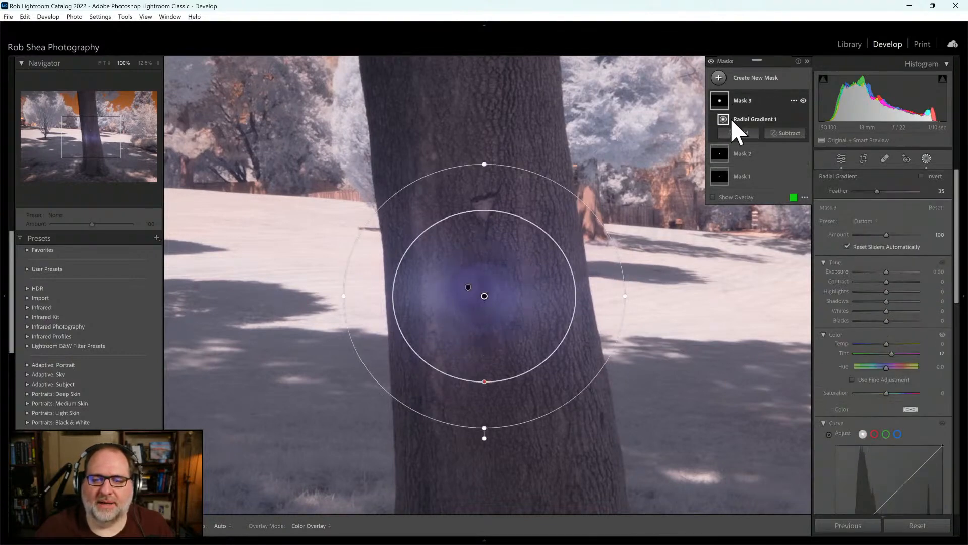
Create a brush mask painted on the trunk on both sides of the hot spot, and adjust its Exposure slightly
click(719, 78)
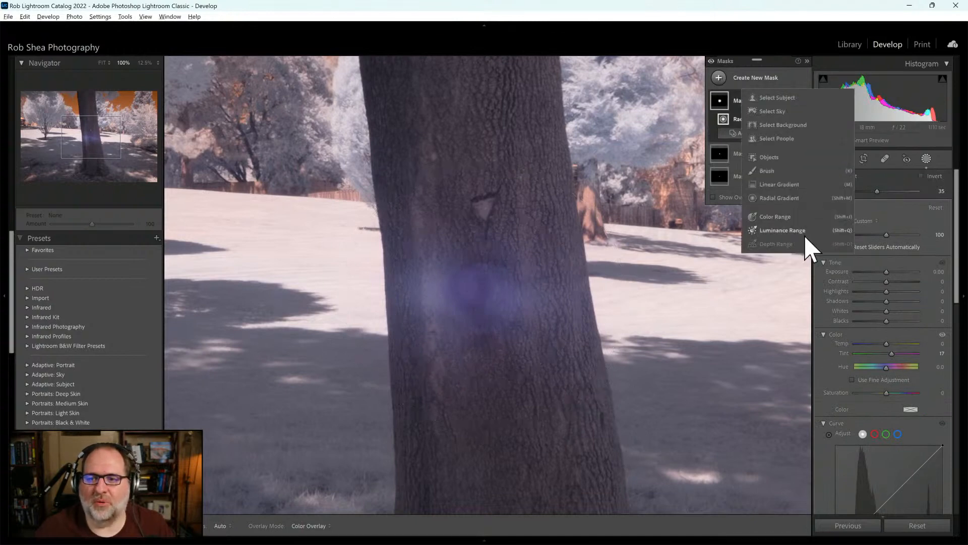
click(768, 171)
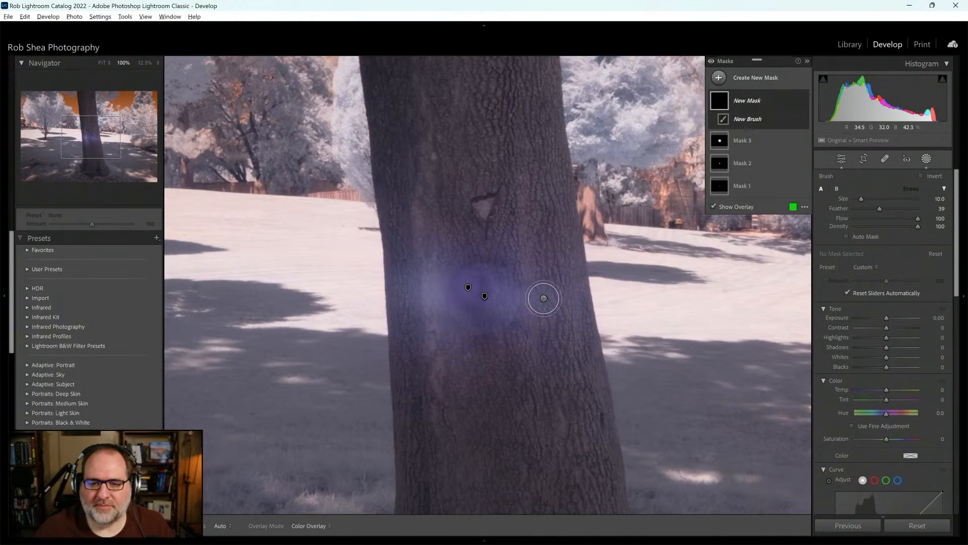
mouse_move(527, 287)
mouse_down()
mouse_move(564, 294)
mouse_move(517, 306)
mouse_move(519, 315)
mouse_up()
mouse_move(437, 290)
mouse_down()
mouse_move(402, 290)
mouse_move(454, 315)
mouse_up()
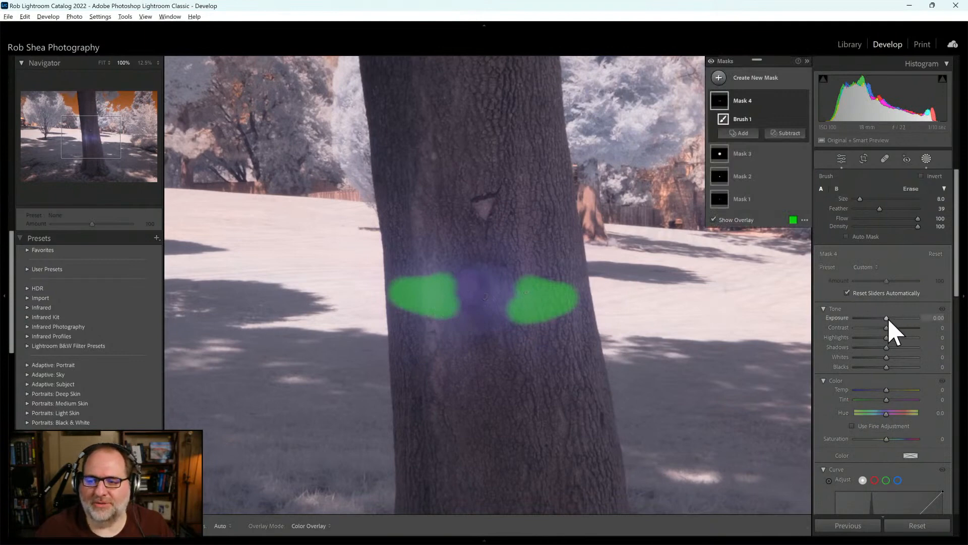
drag(887, 319, 888, 319)
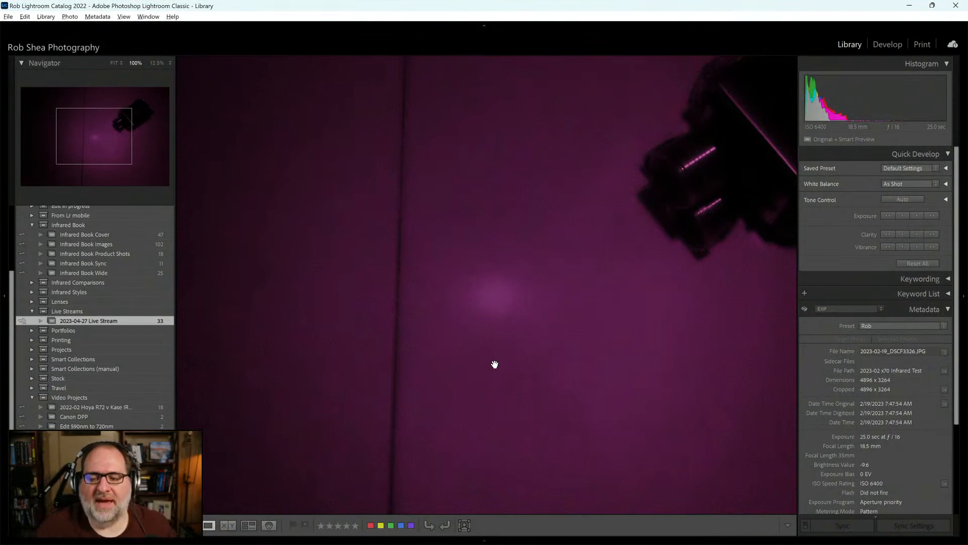
Open the magenta hot spot test photo for developing, set its Exposure to +0.98, and fit the whole image in view
key(d)
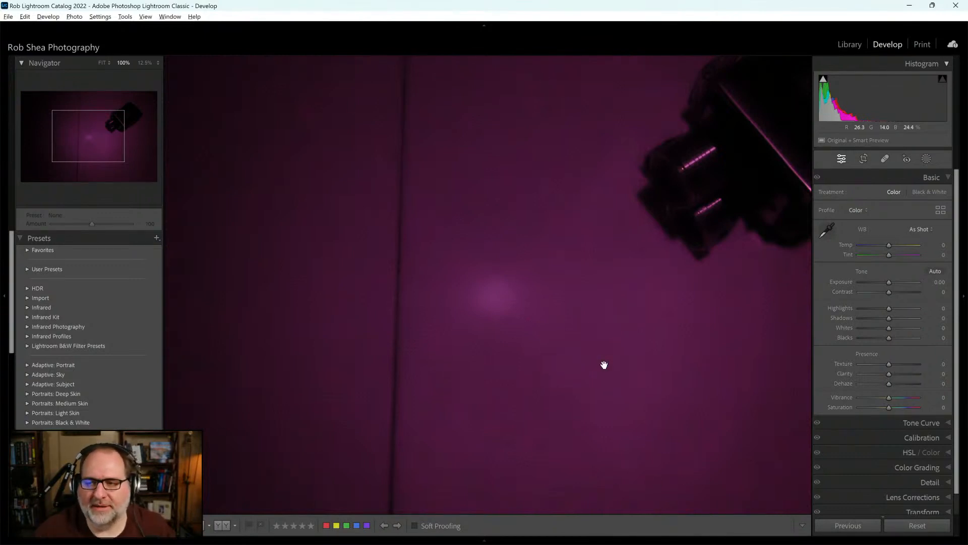
drag(889, 281, 894, 282)
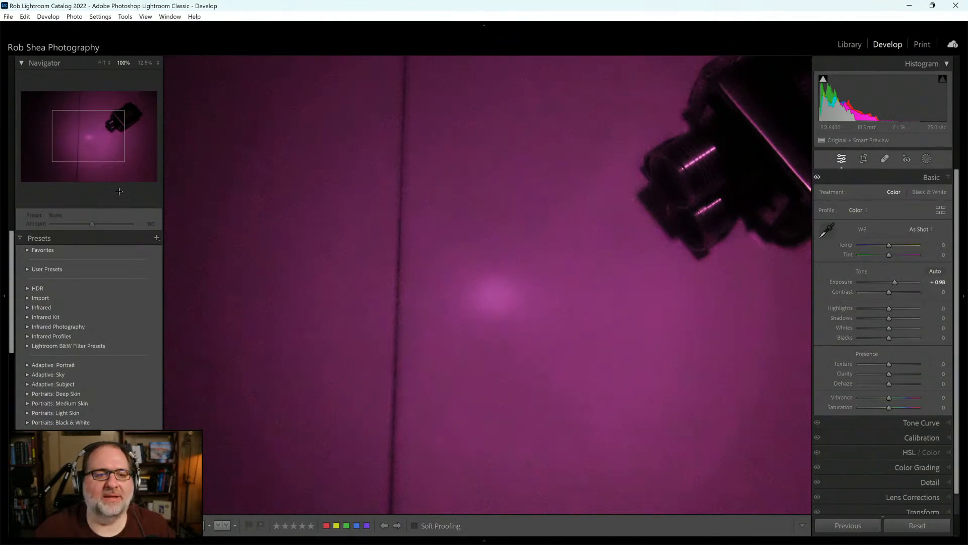
click(103, 63)
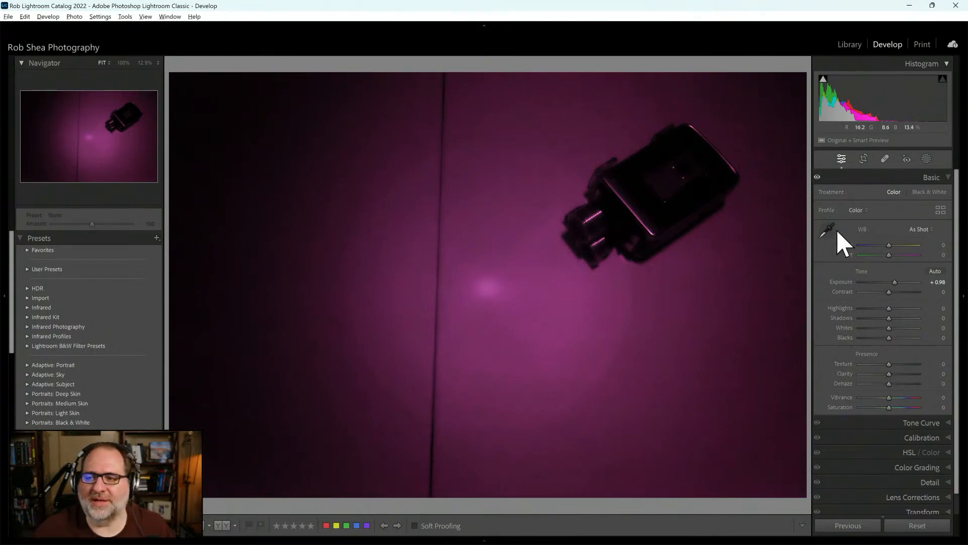
Create a small radial gradient mask tightly covering the bright hot spot near the photo's centre
click(926, 159)
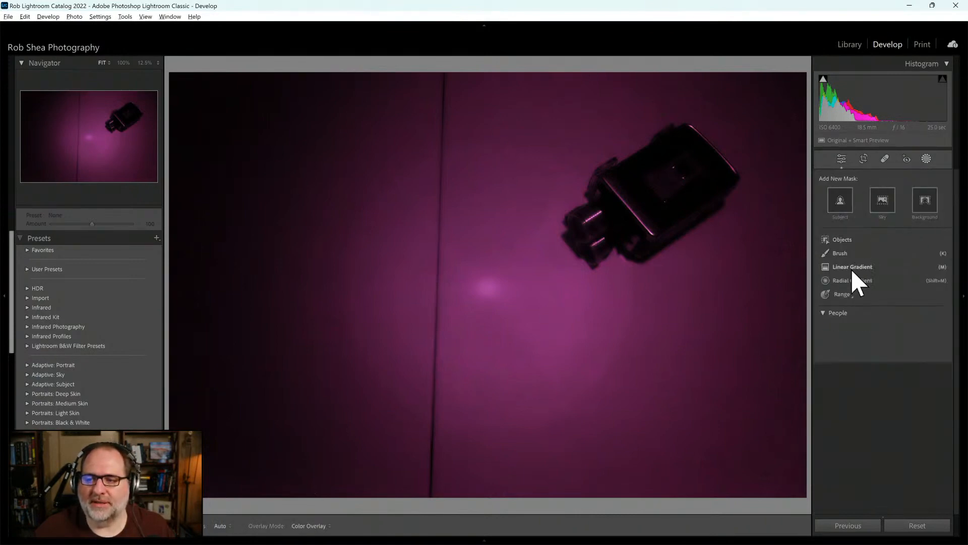
click(123, 62)
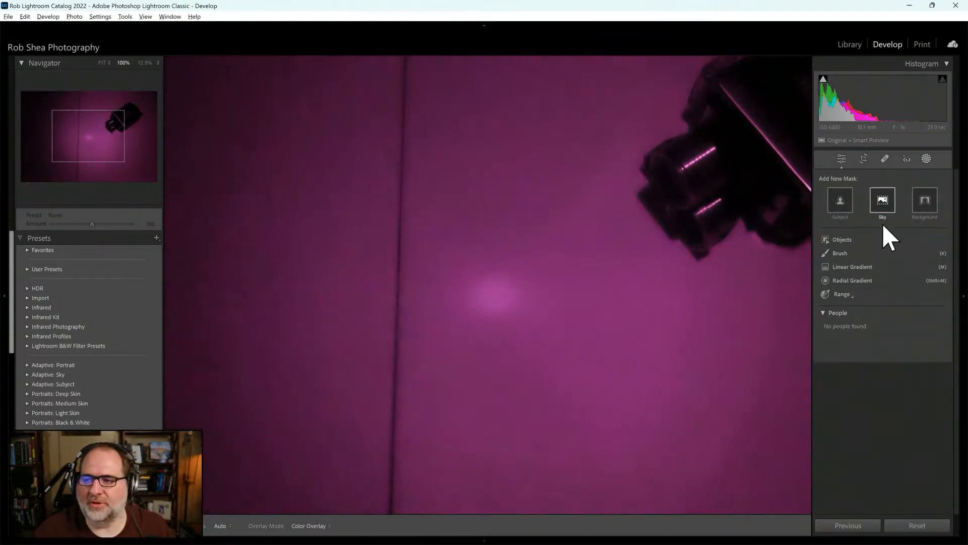
click(853, 281)
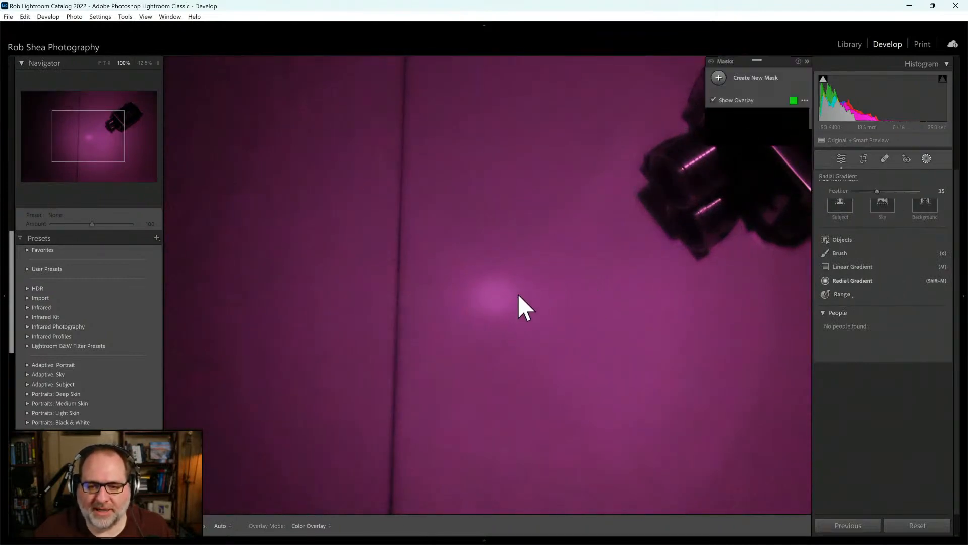
click(498, 295)
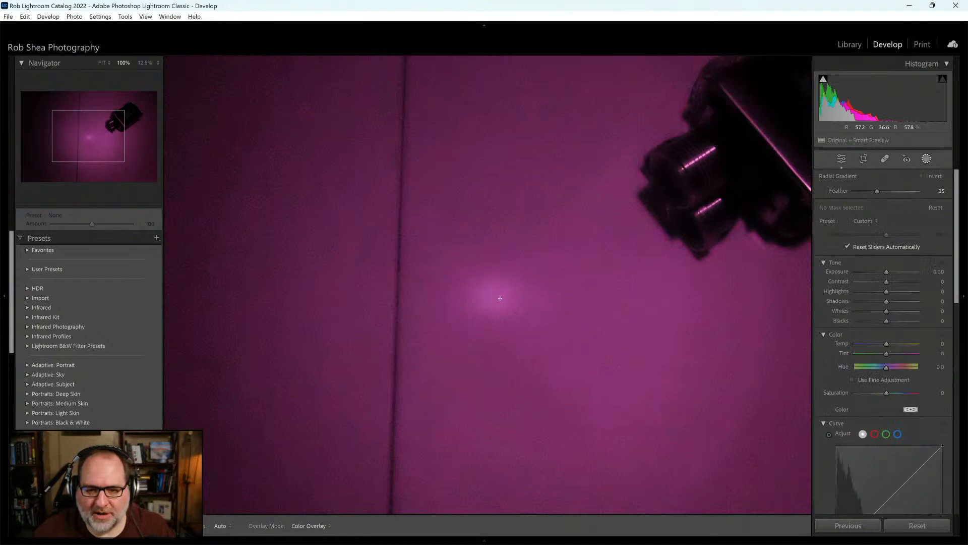
click(499, 298)
drag(522, 319, 521, 320)
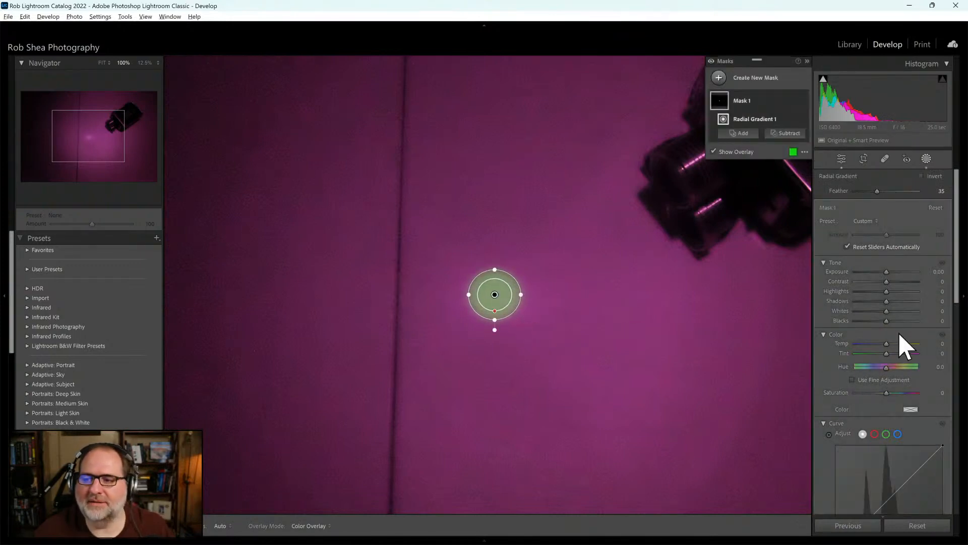
Darken the small radial gradient mask over the hot spot by setting its Exposure to -0.36
drag(886, 272, 885, 271)
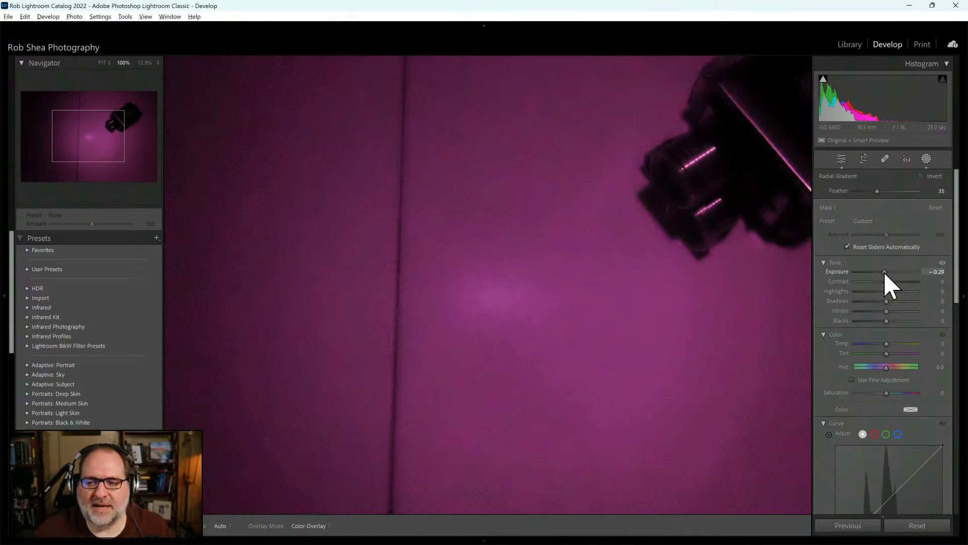
drag(884, 273, 883, 271)
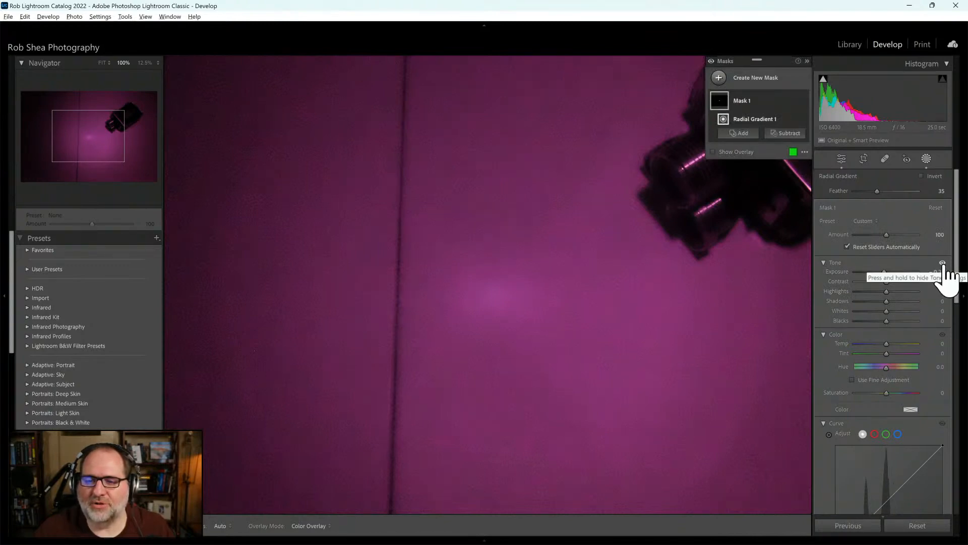
click(943, 263)
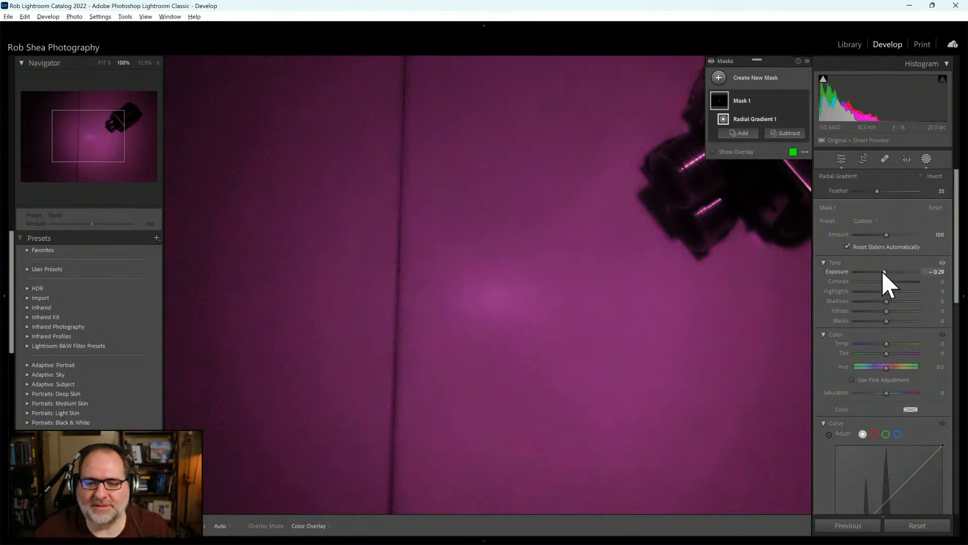
drag(882, 271, 881, 274)
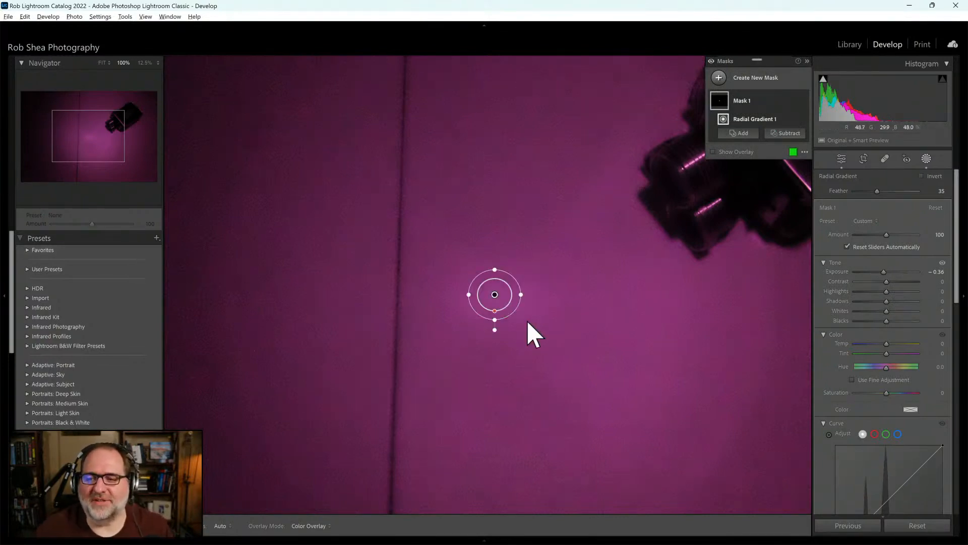
Add a second, much larger radial gradient mask centred on the hot spot, covering the wide surrounding glow
click(102, 63)
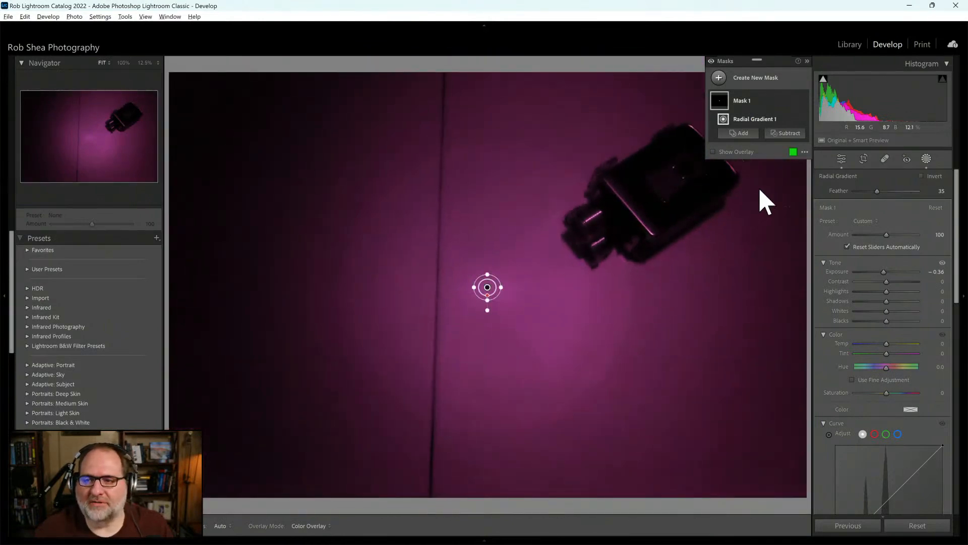
click(719, 78)
click(783, 200)
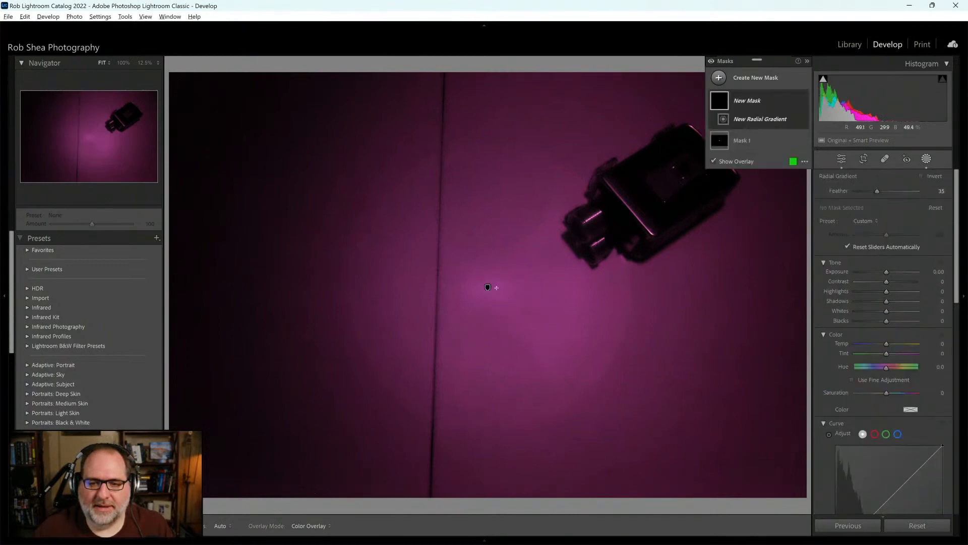
drag(496, 288, 642, 438)
drag(494, 288, 489, 286)
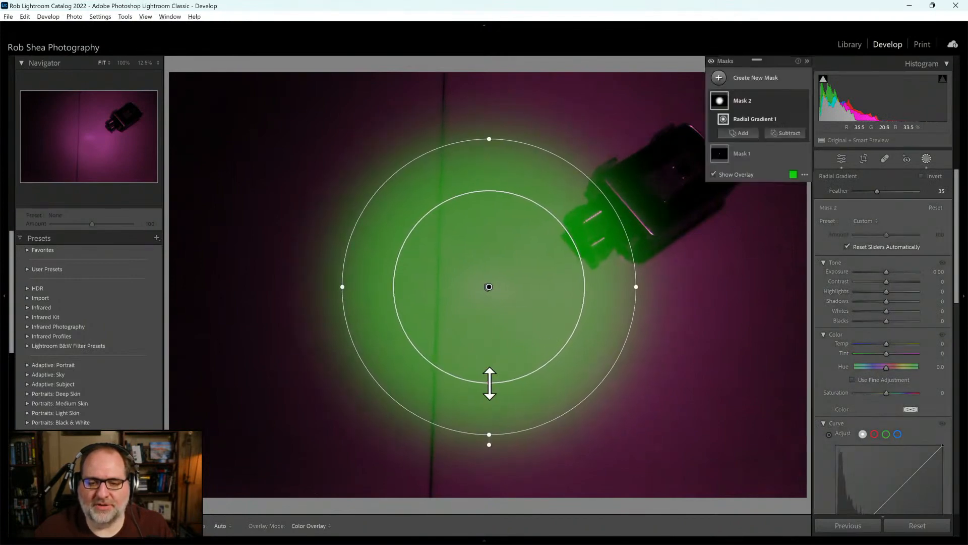
Set the large radial gradient's Exposure to -0.39, enlarge its outline slightly, and set its Feather to 19
drag(489, 383, 492, 415)
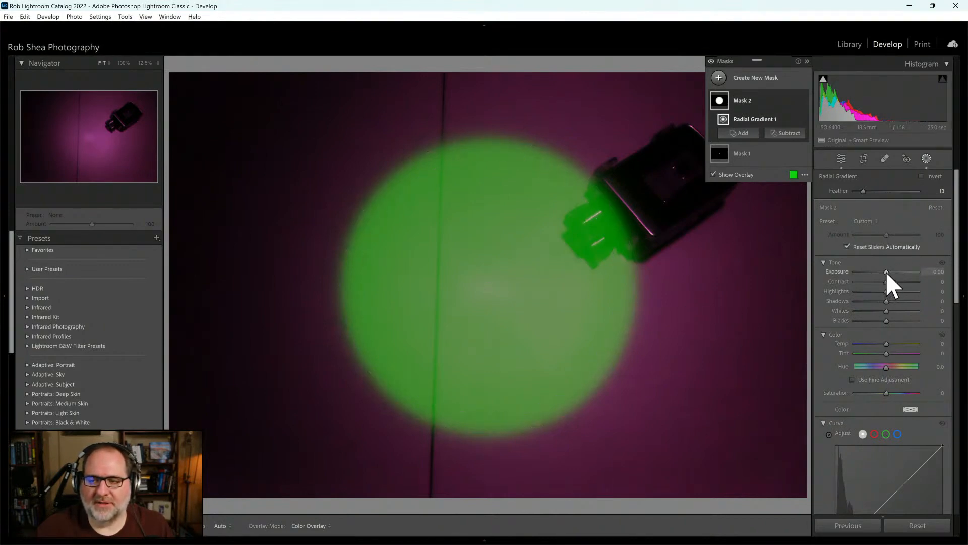
drag(886, 273, 884, 273)
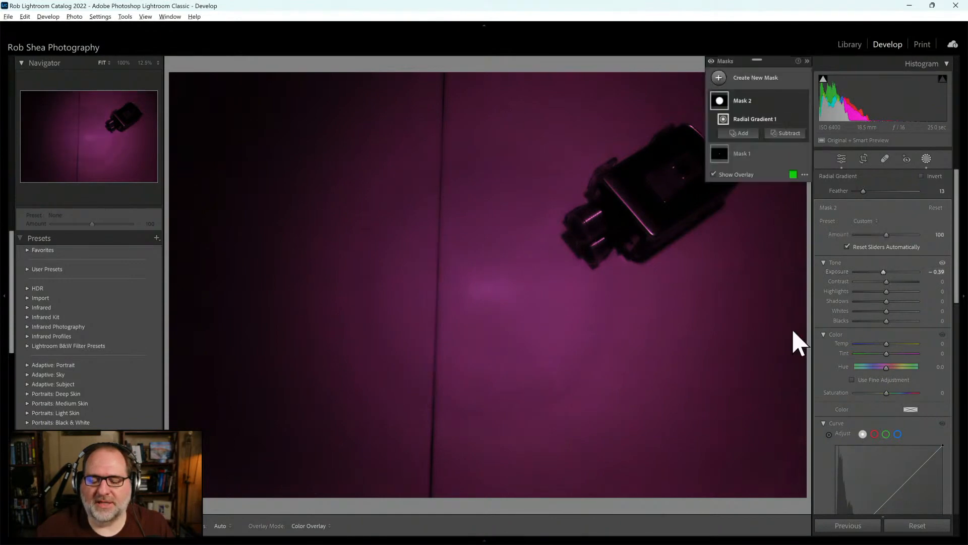
drag(489, 416, 489, 402)
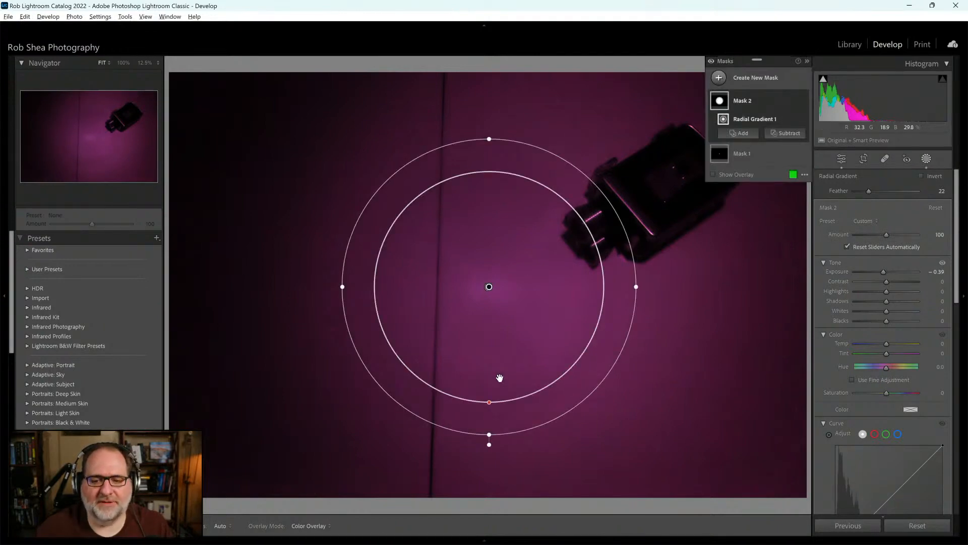
drag(489, 433, 489, 438)
drag(637, 287, 641, 286)
drag(489, 404, 488, 408)
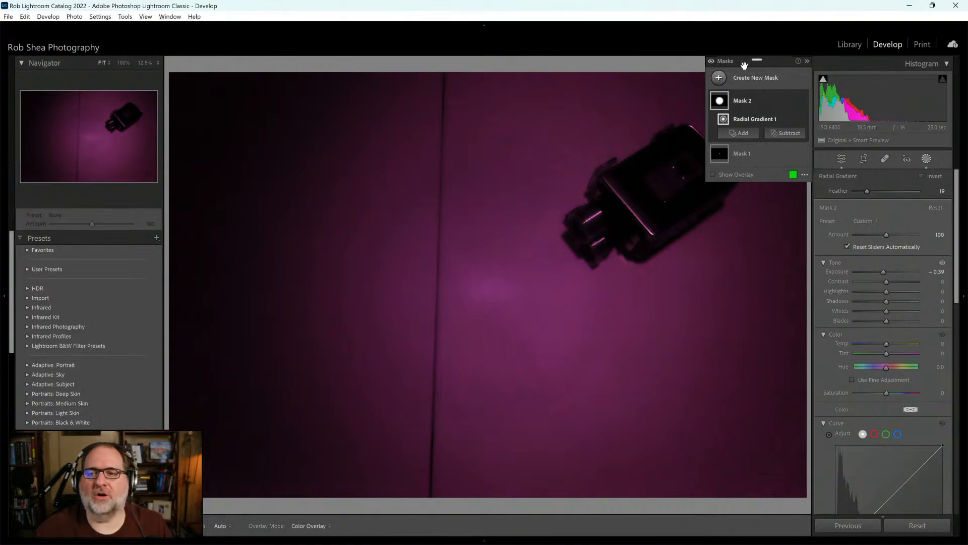
Compare the photo with all masks hidden and shown to judge the hot spot correction
click(711, 61)
click(711, 61)
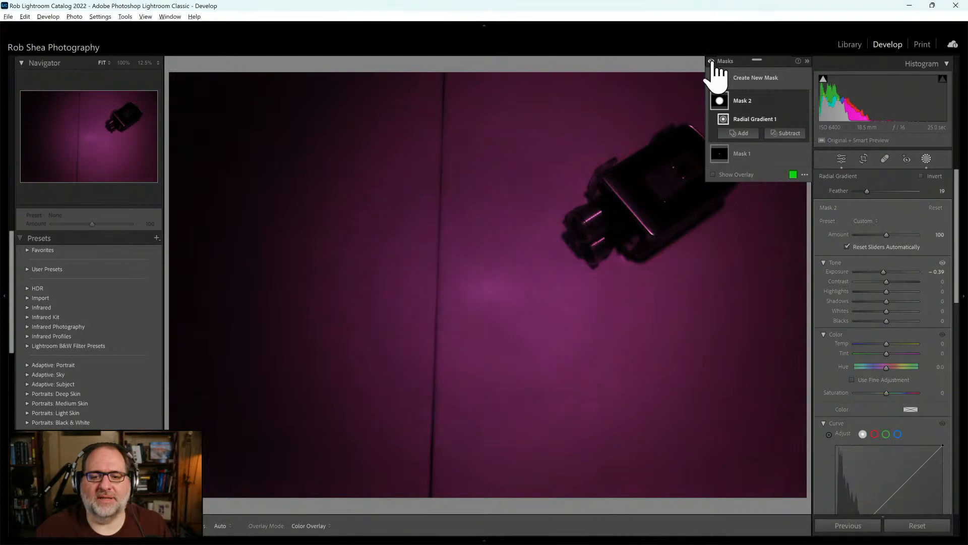
click(712, 61)
click(711, 61)
click(711, 61)
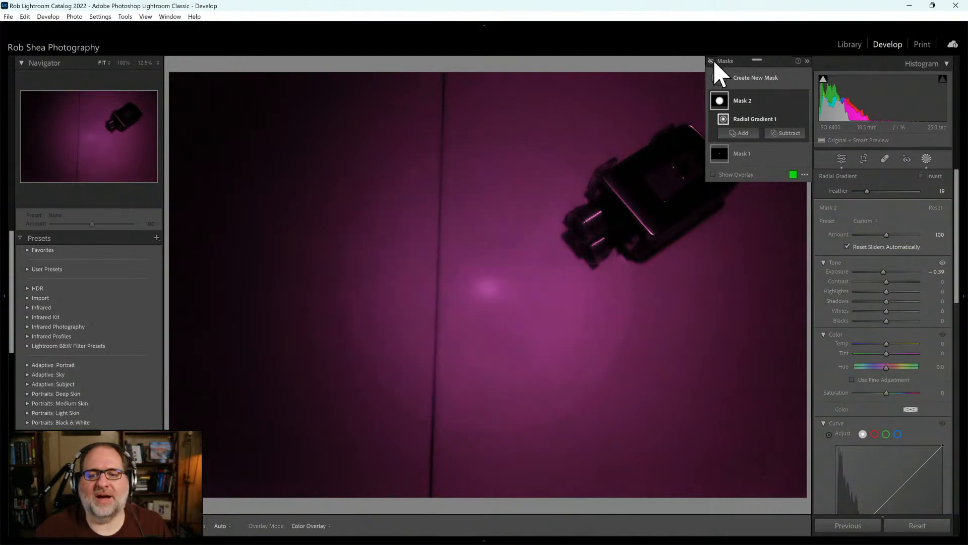
click(711, 61)
mouse_move(677, 108)
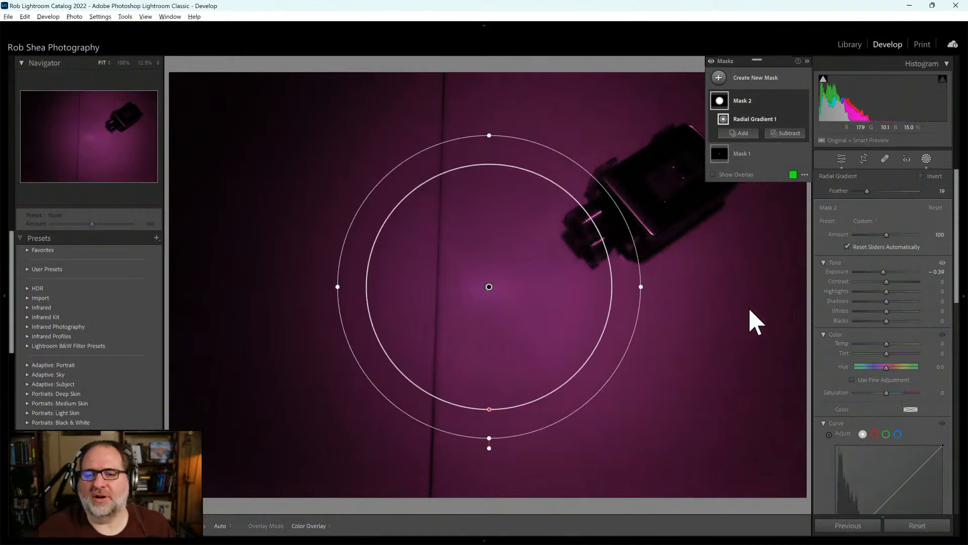
Try the whole photo's Vibrance and Saturation at +100, and reset both to their defaults
click(927, 160)
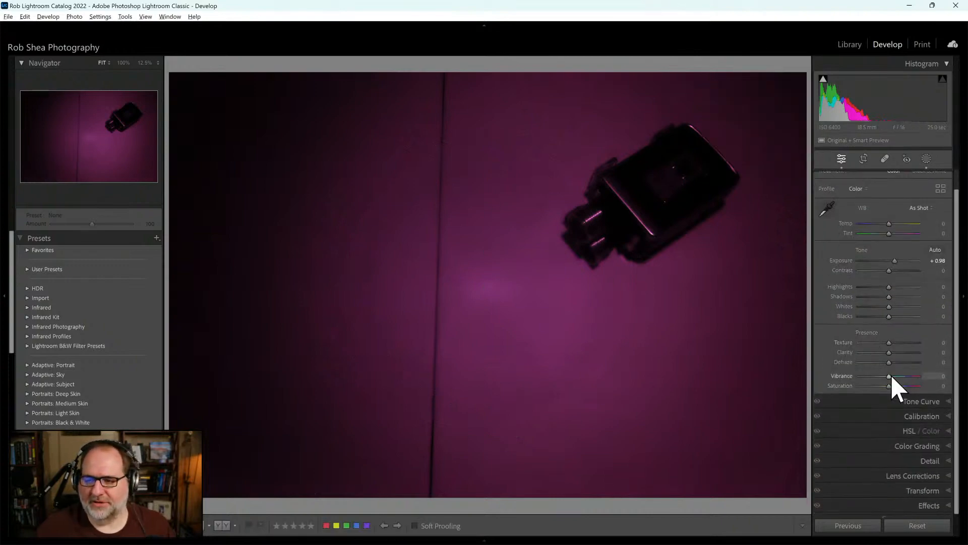
drag(888, 375, 924, 385)
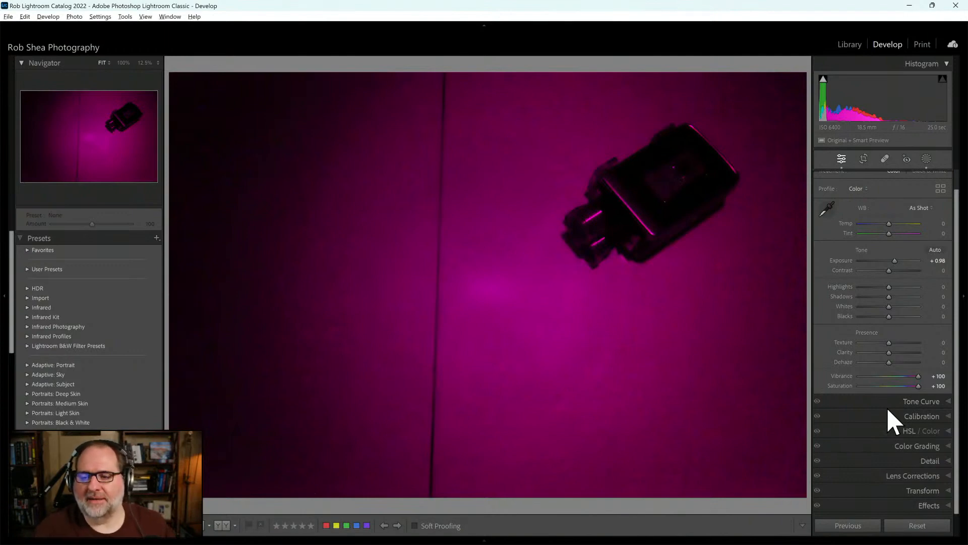
double_click(847, 377)
double_click(846, 386)
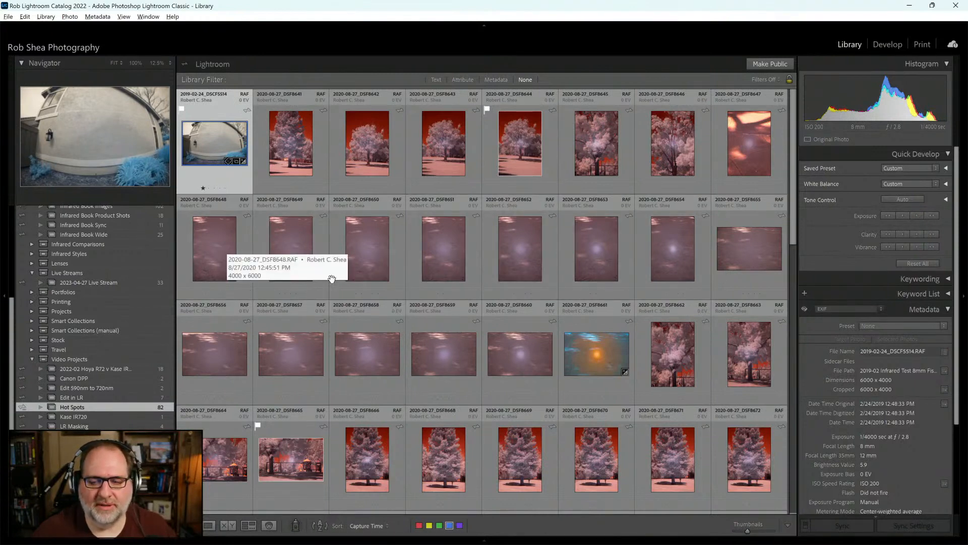
Enlarge the Hot Spots collection's thumbnails and compare the pavement test shots DSF8648, DSF8653 and DSF8654
drag(747, 531, 754, 533)
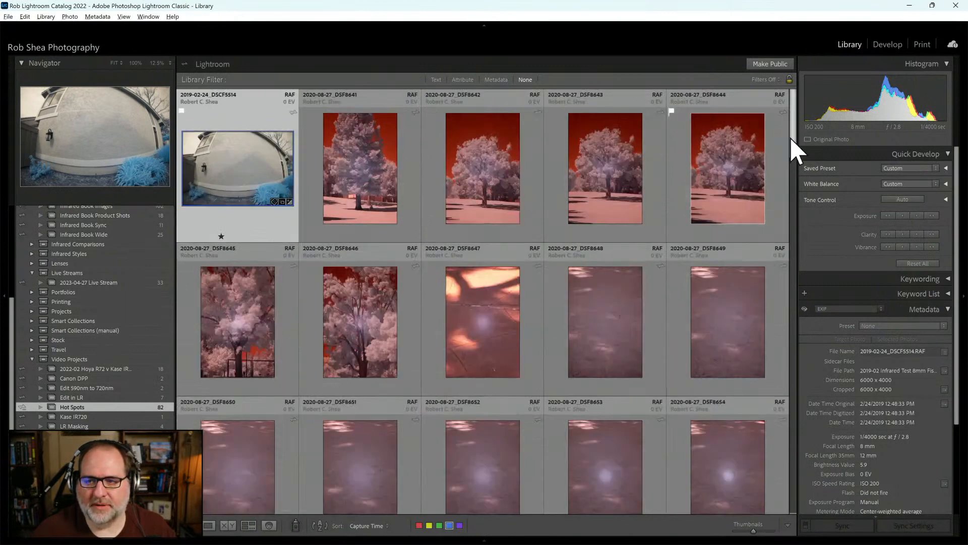
drag(791, 141, 798, 157)
click(606, 197)
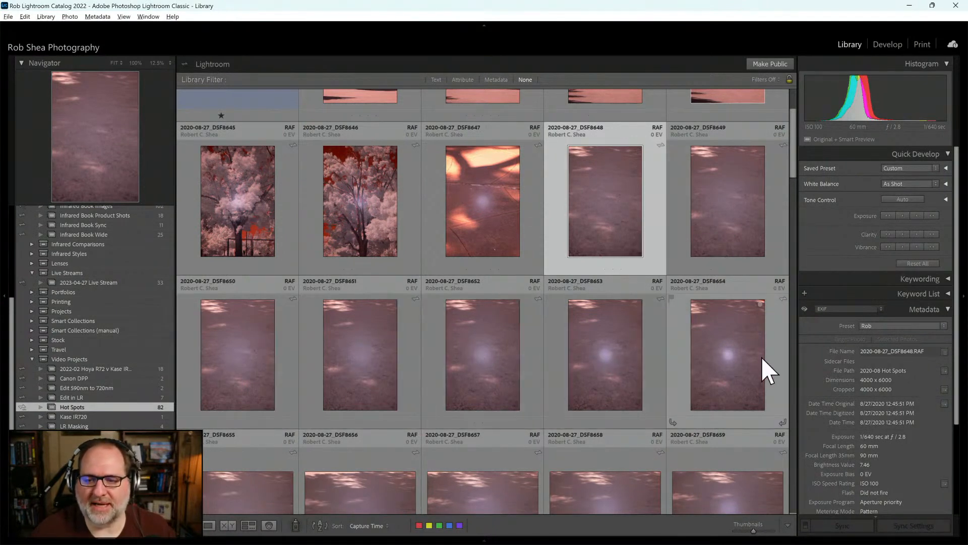
click(745, 356)
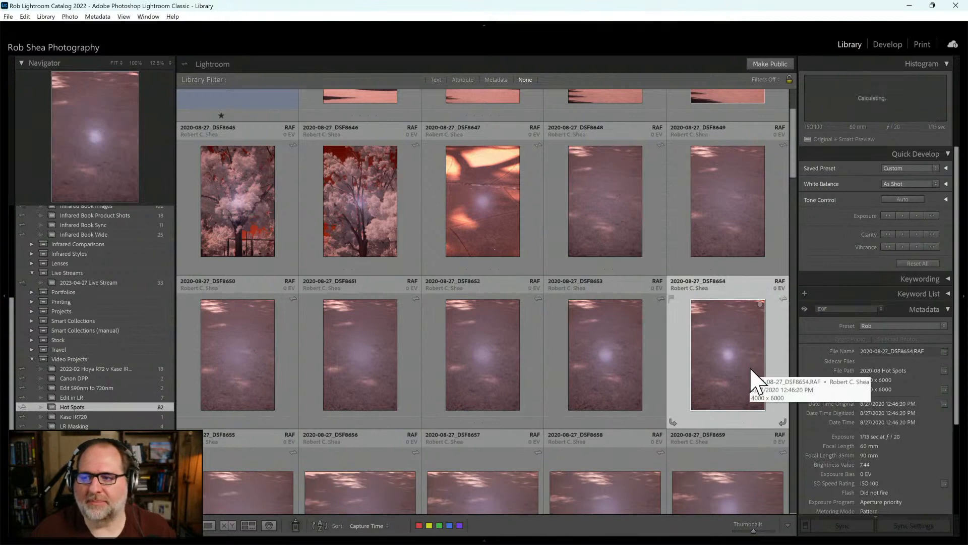
click(595, 355)
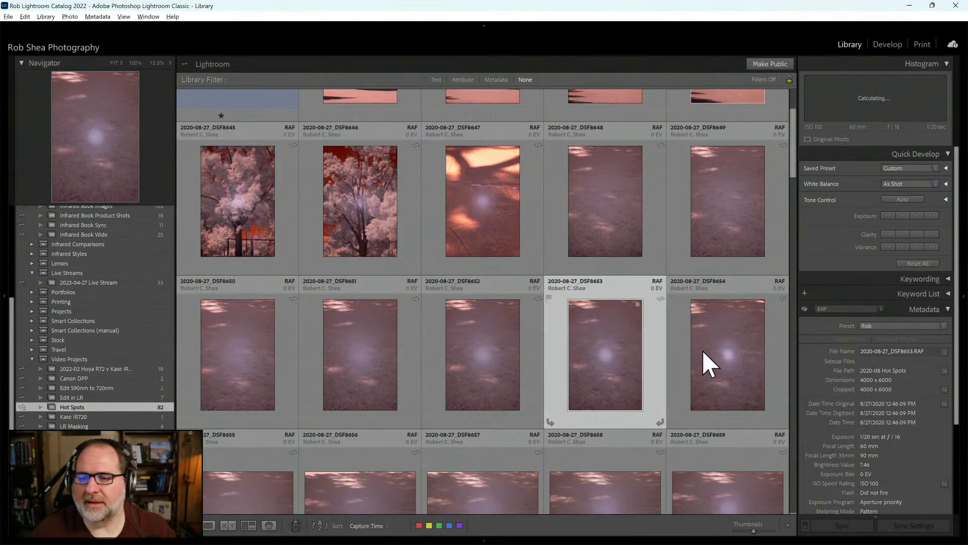
click(736, 357)
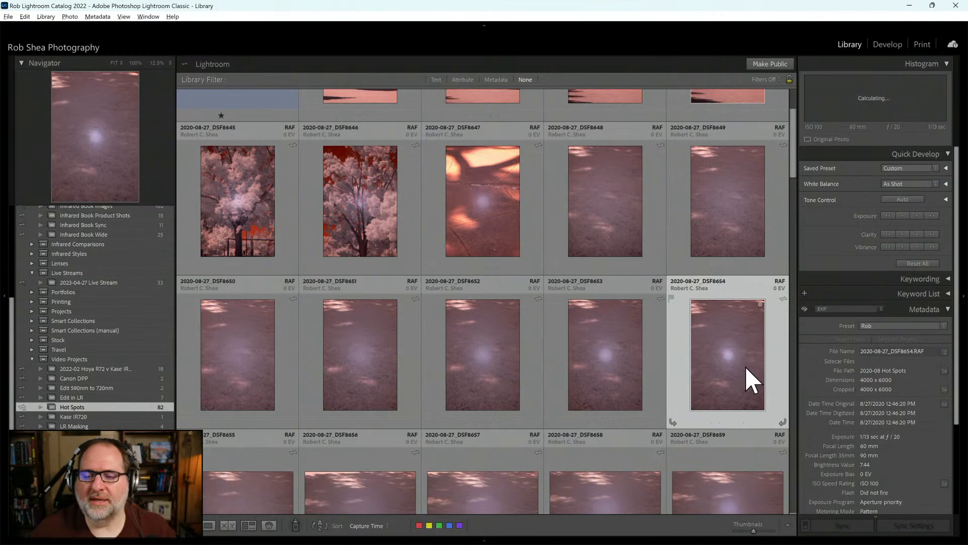